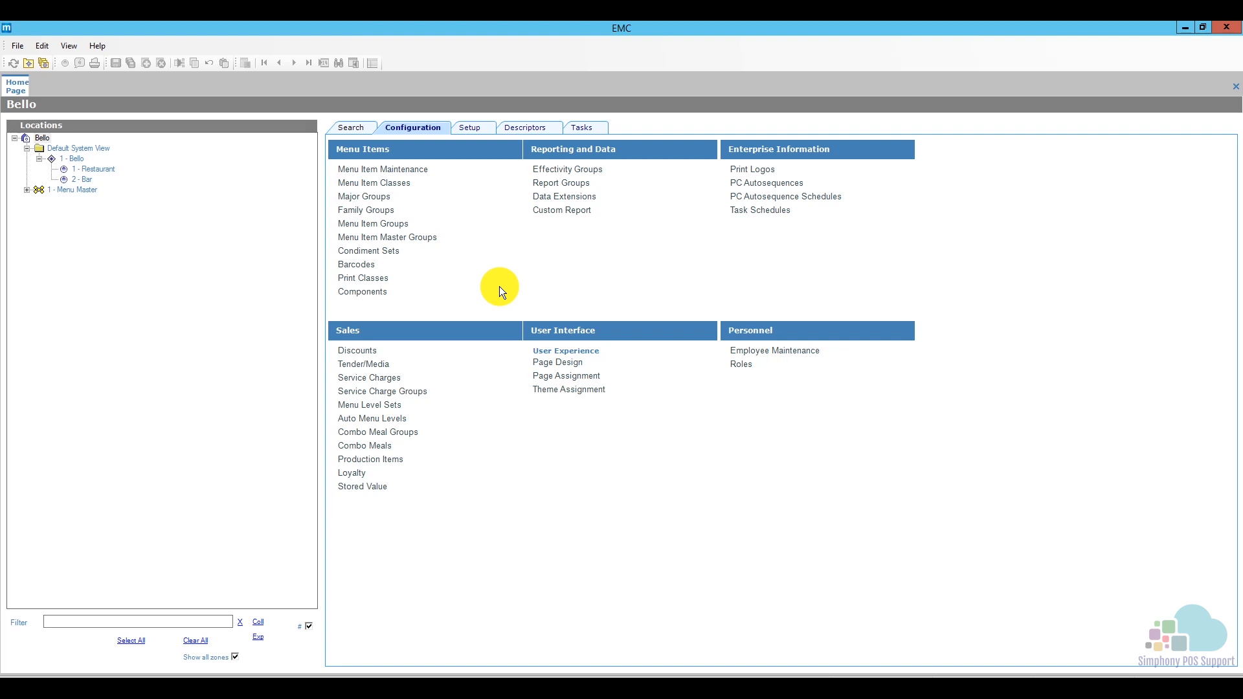
Step: Open the Transactions page in Page Design and display it in the 16:9 aspect ratio
click(555, 363)
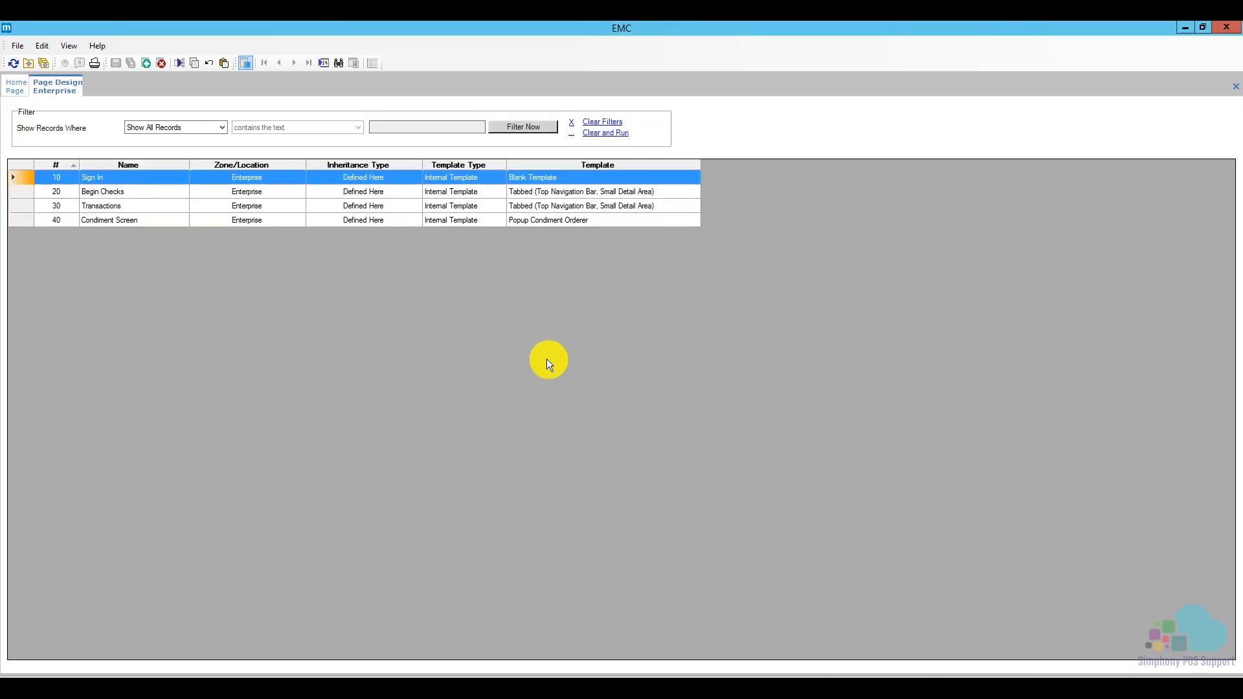
double_click(21, 206)
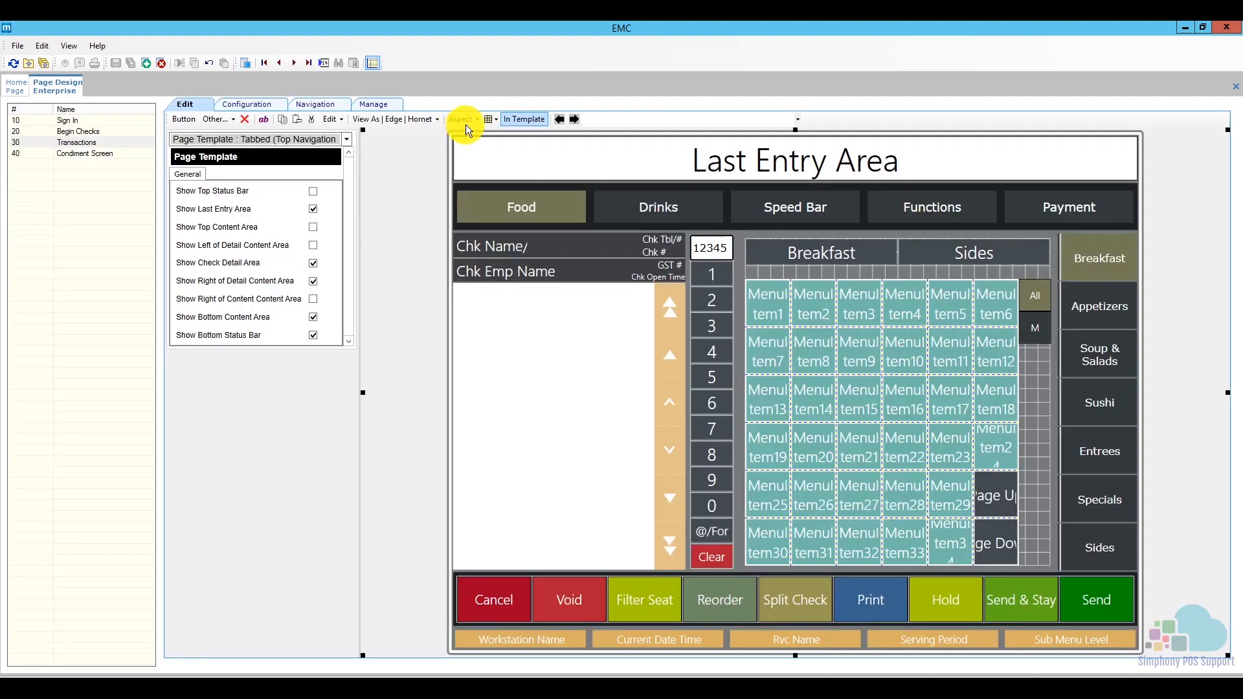
click(465, 123)
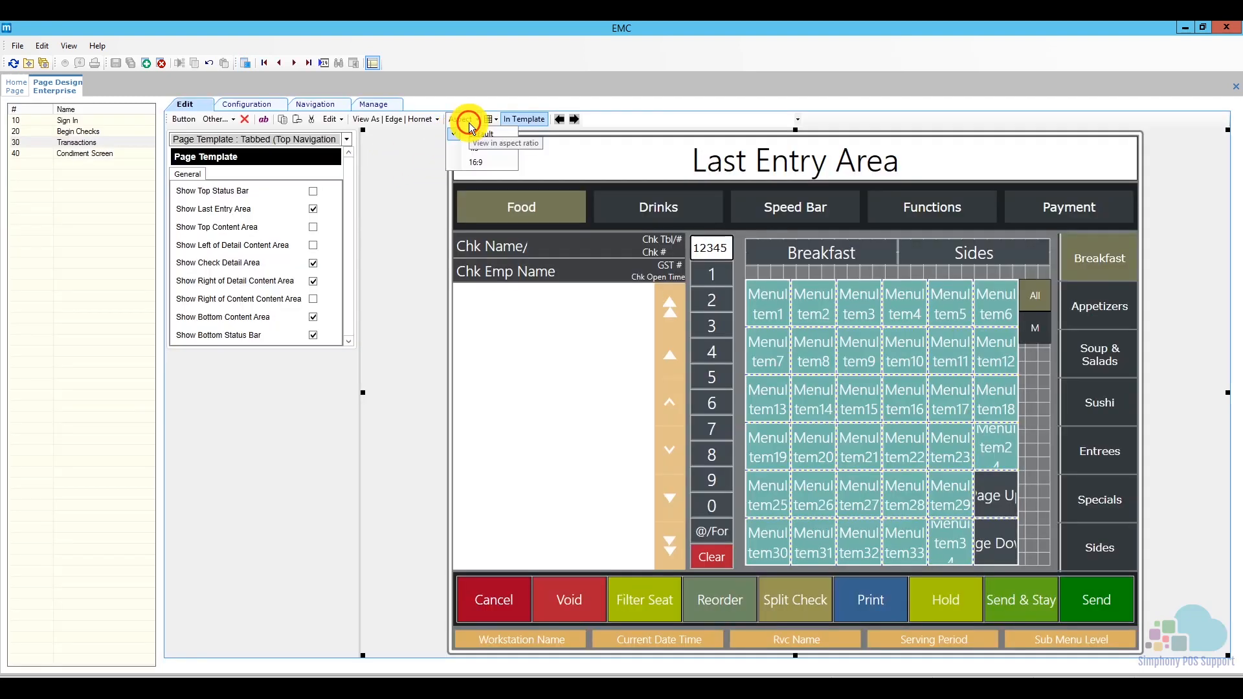
click(504, 163)
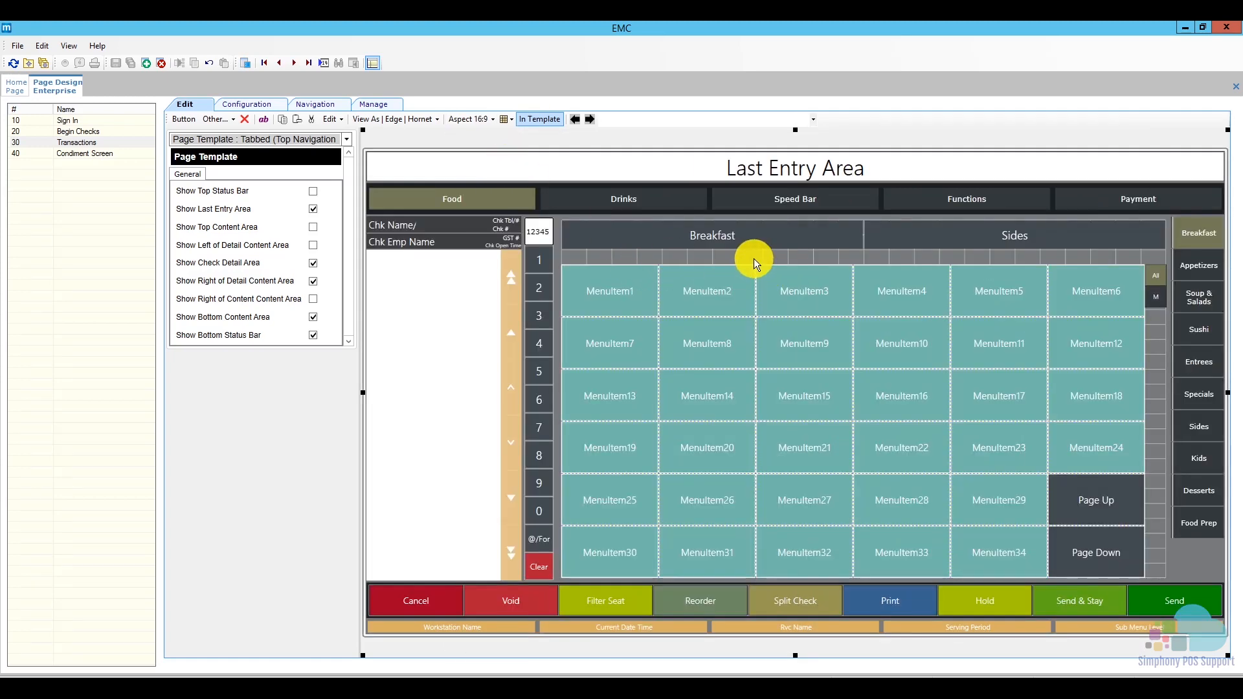
Step: Add a new tab item to the Drinks page's side tabs and name it Wine
click(664, 201)
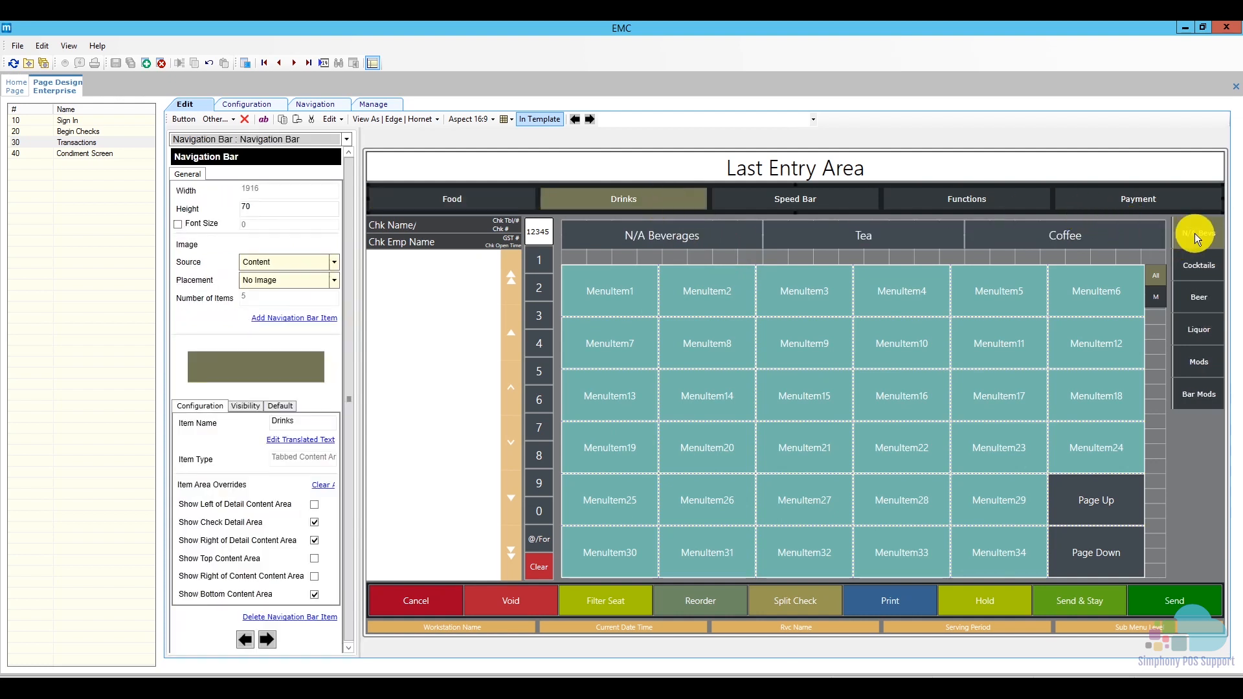
click(1203, 265)
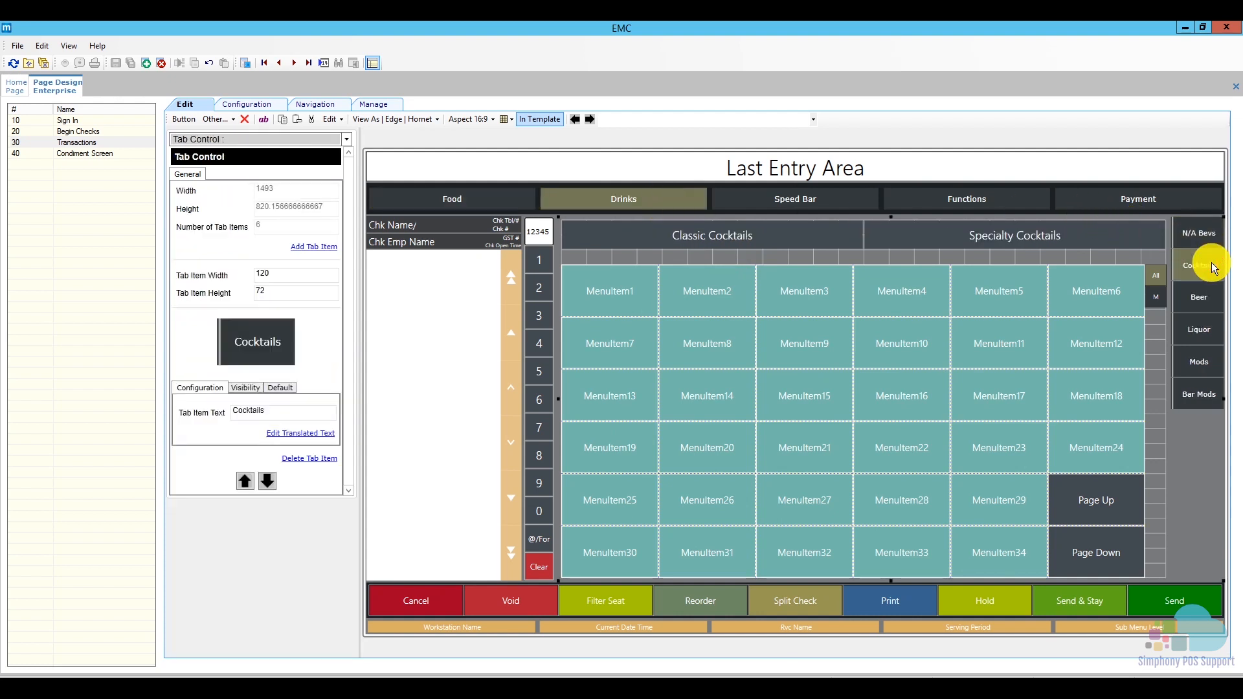
click(1211, 303)
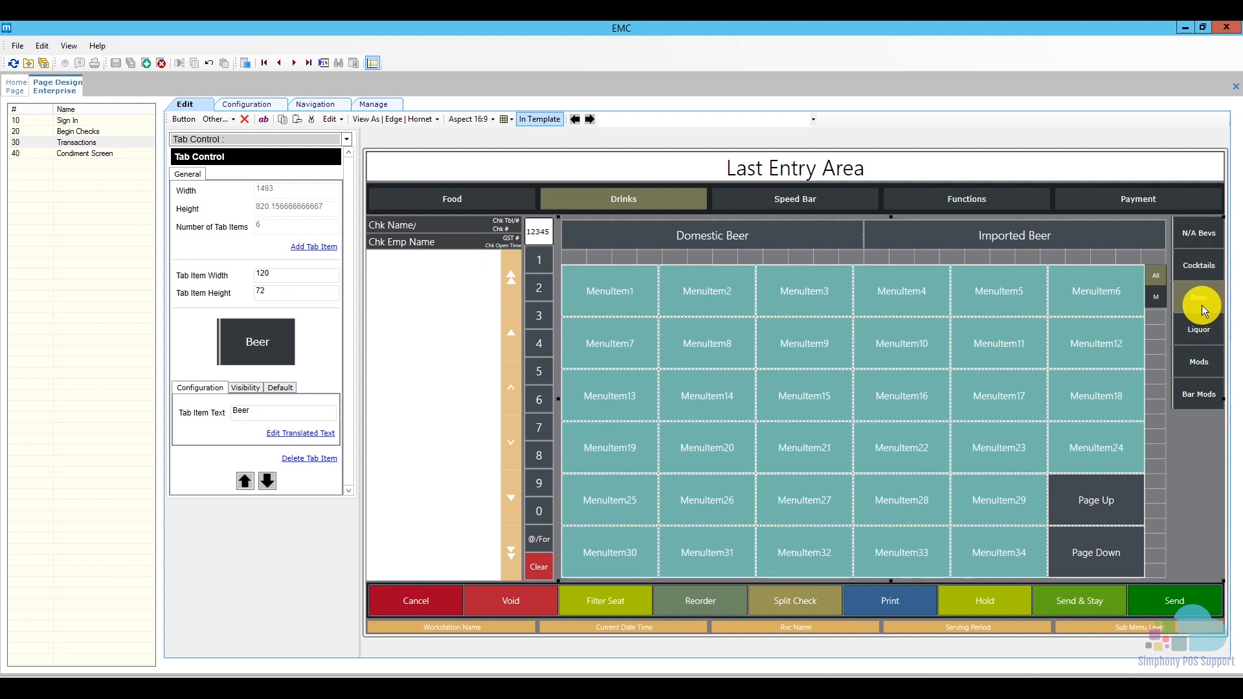
click(1209, 299)
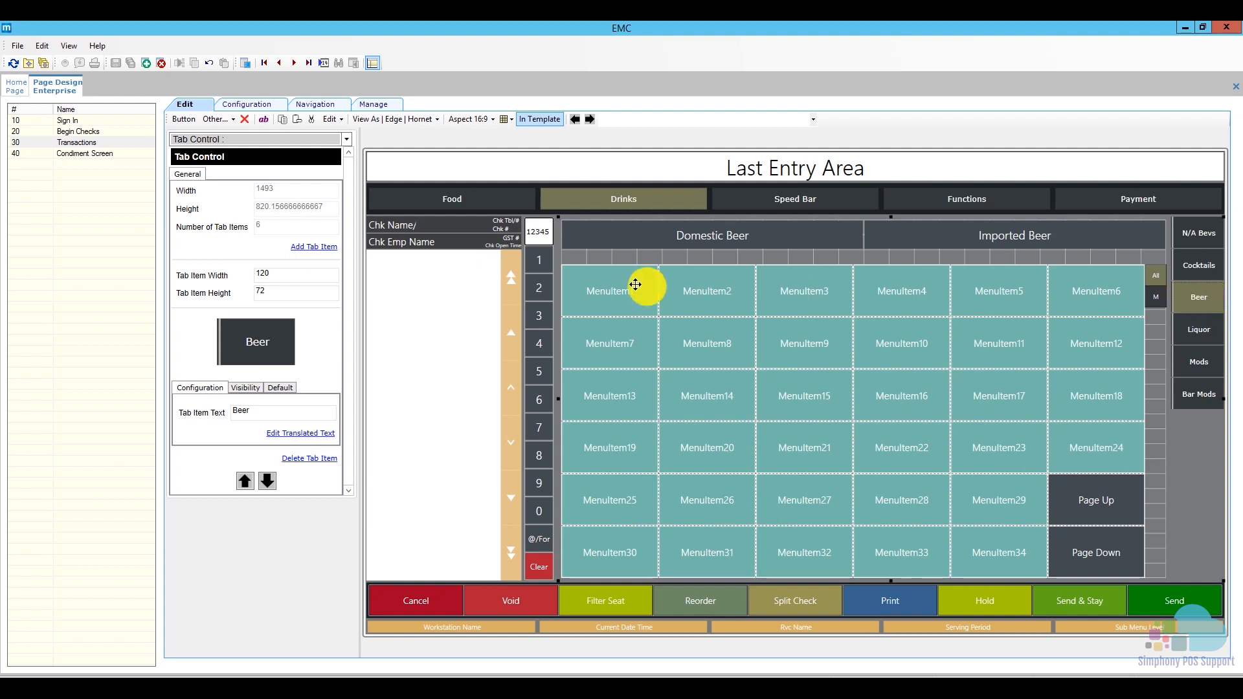
click(315, 250)
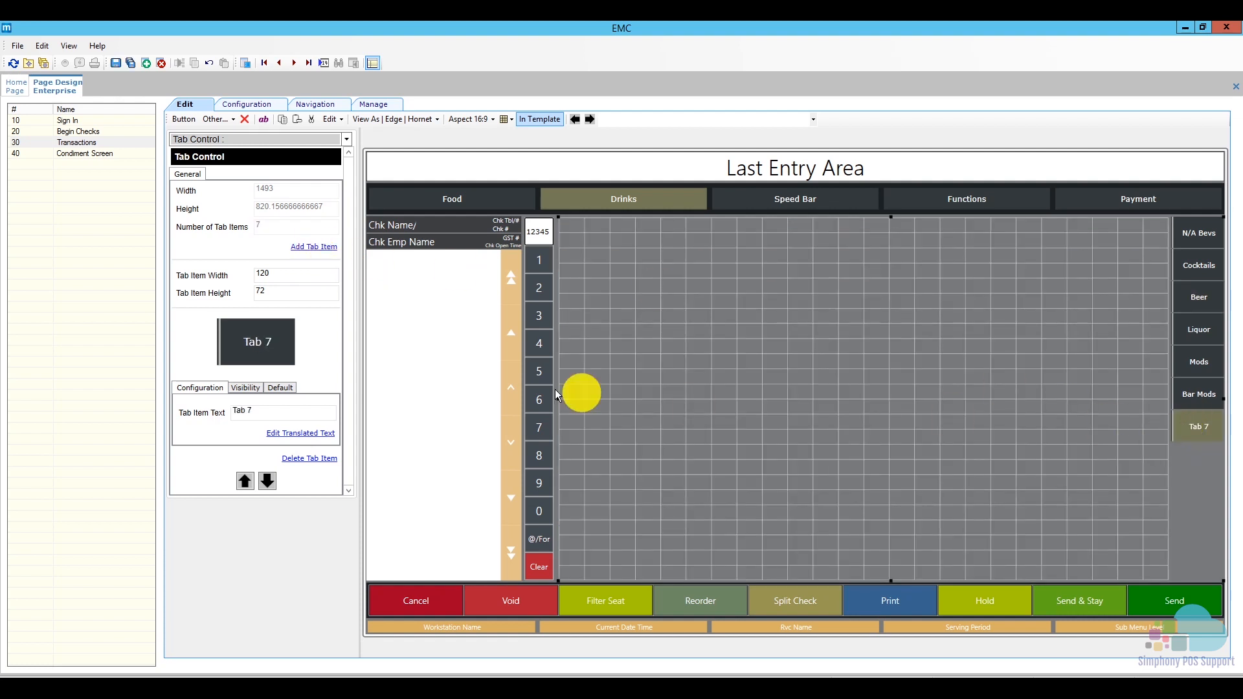
click(282, 416)
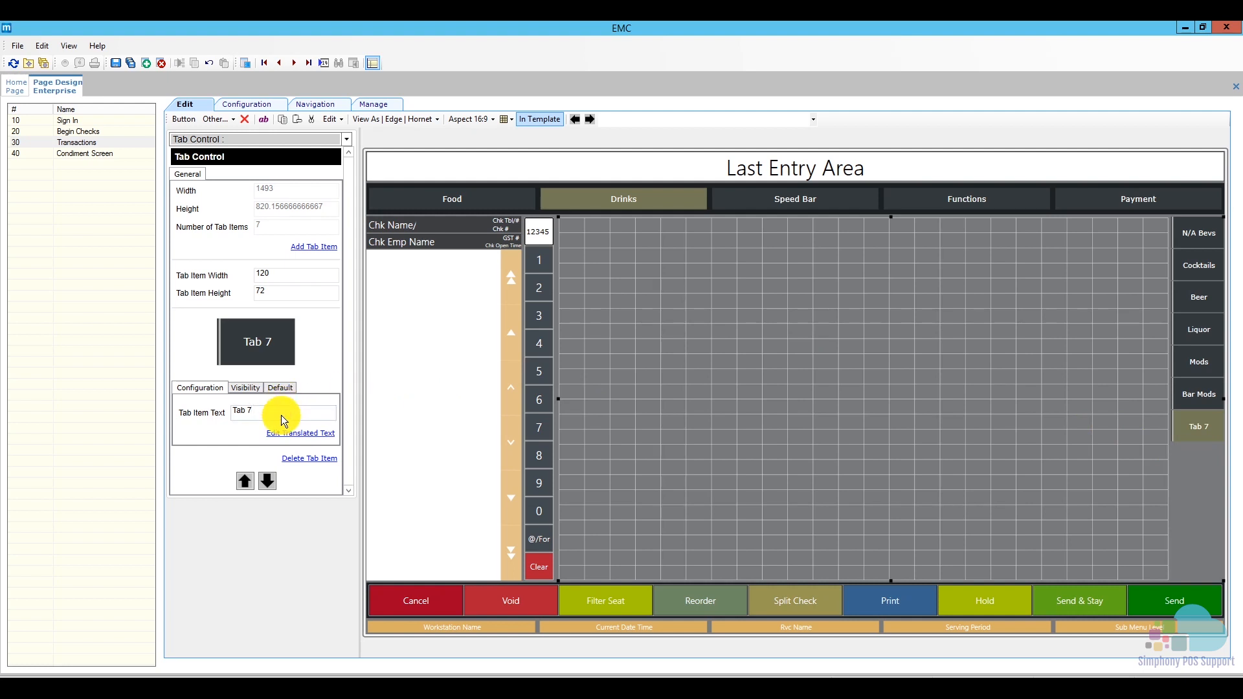
key(BackSpace)
key(BackSpace)
key(BackSpace)
key(BackSpace)
key(BackSpace)
text(Wine)
Step: Move the Wine tab up so it sits directly between Beer and Liquor
click(248, 485)
click(248, 484)
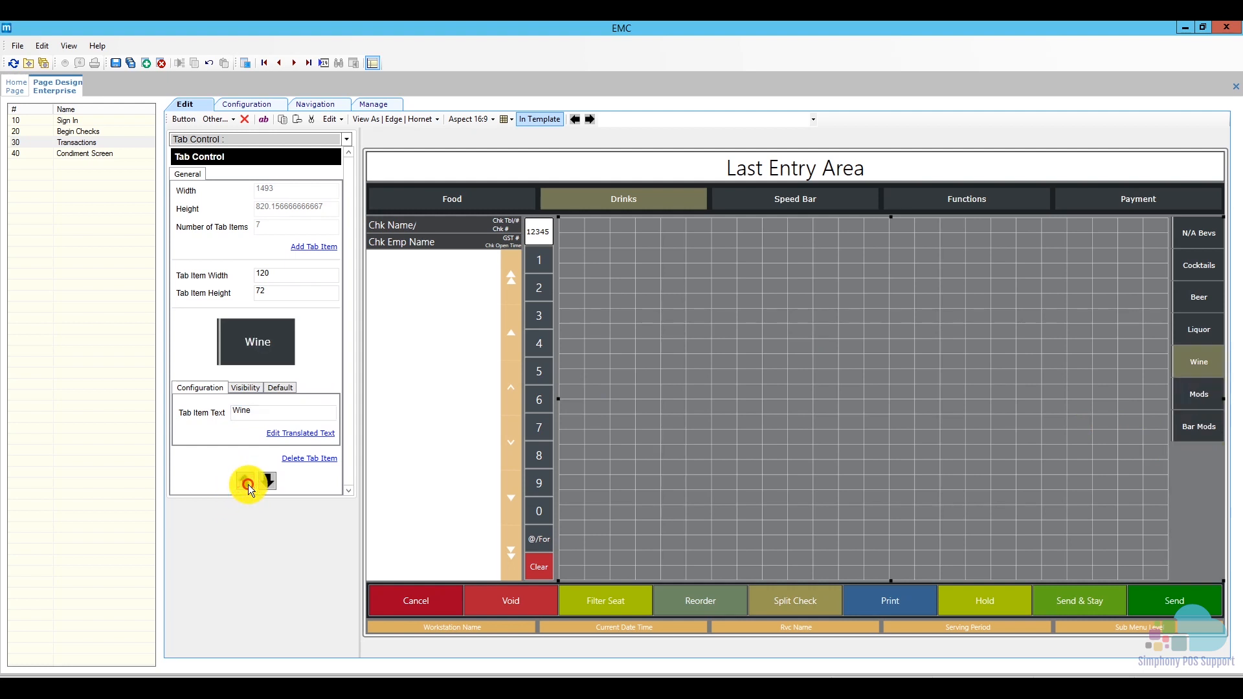
click(247, 484)
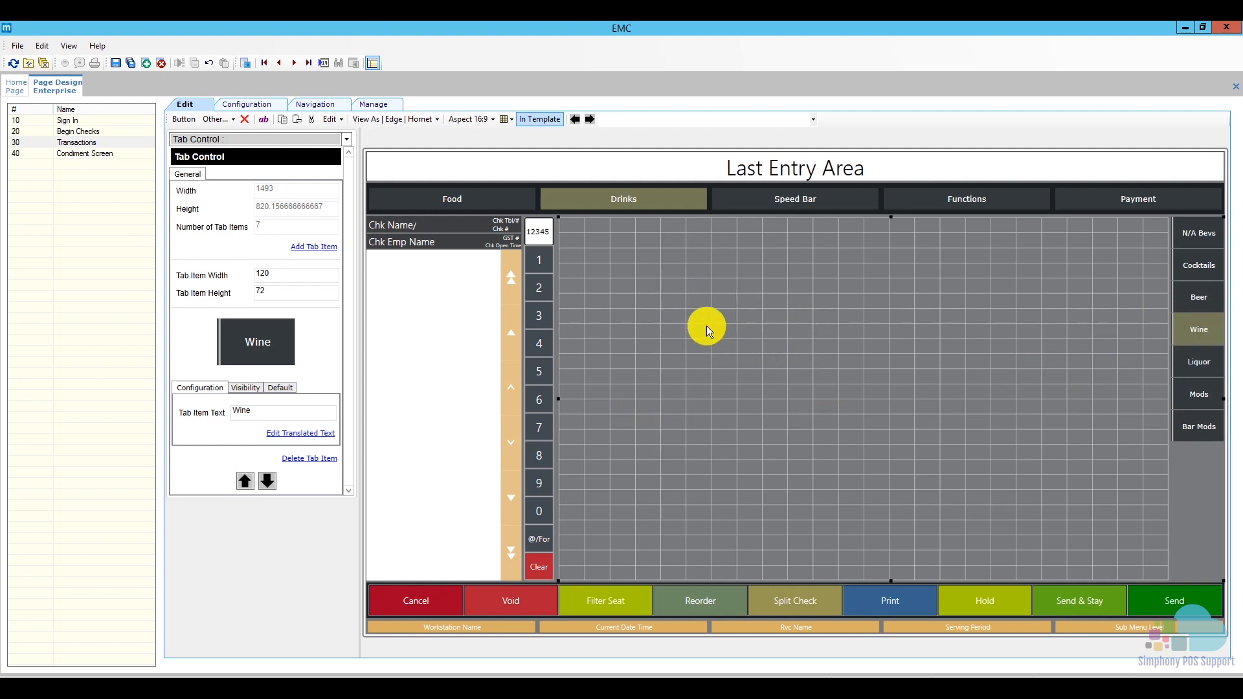
Step: Add a button at the Wine grid's upper-left corner, resize it to about five columns by two rows, and label it Gl White Wine
click(1202, 296)
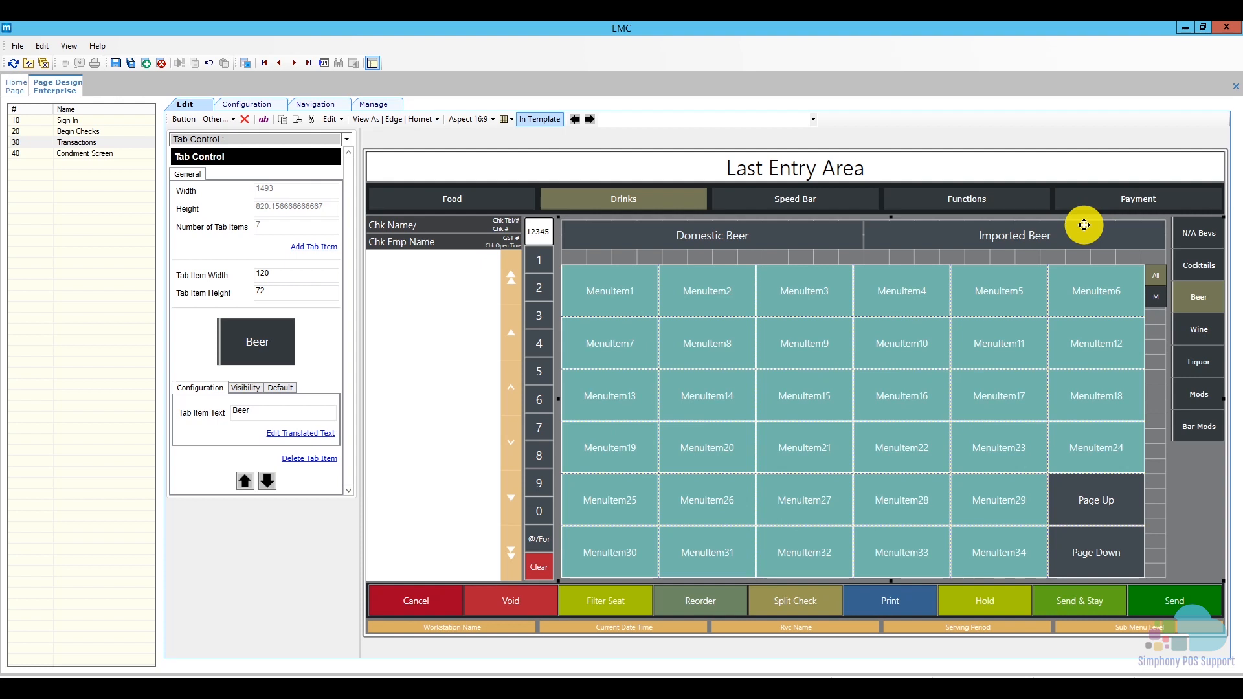
click(1197, 327)
click(721, 285)
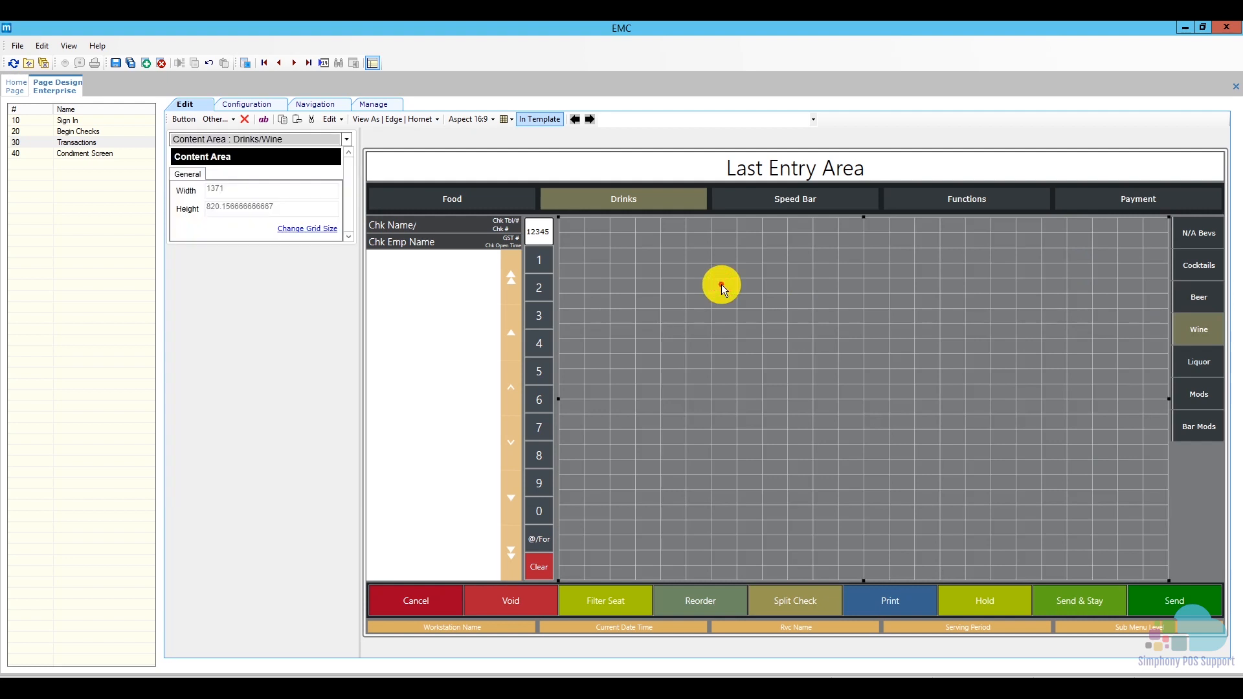
click(182, 125)
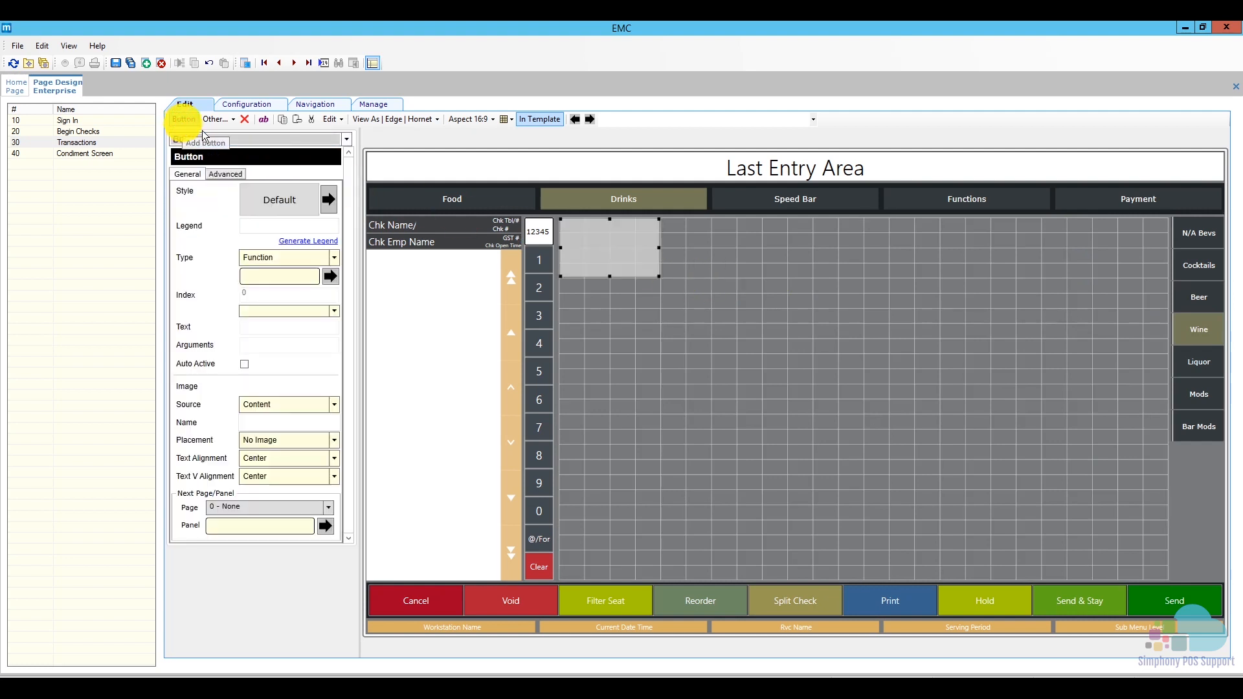
drag(659, 277, 686, 246)
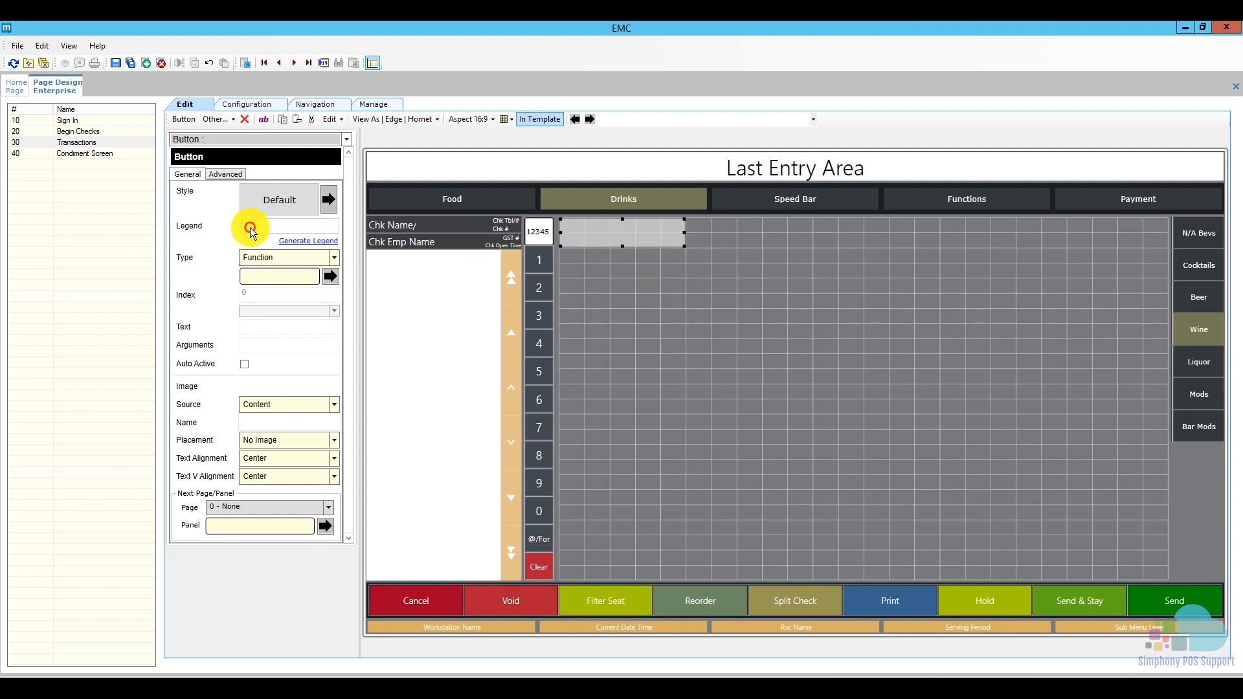
text(Gl White Wine)
Step: Assign the Visual State function to the Gl White Wine button
click(330, 277)
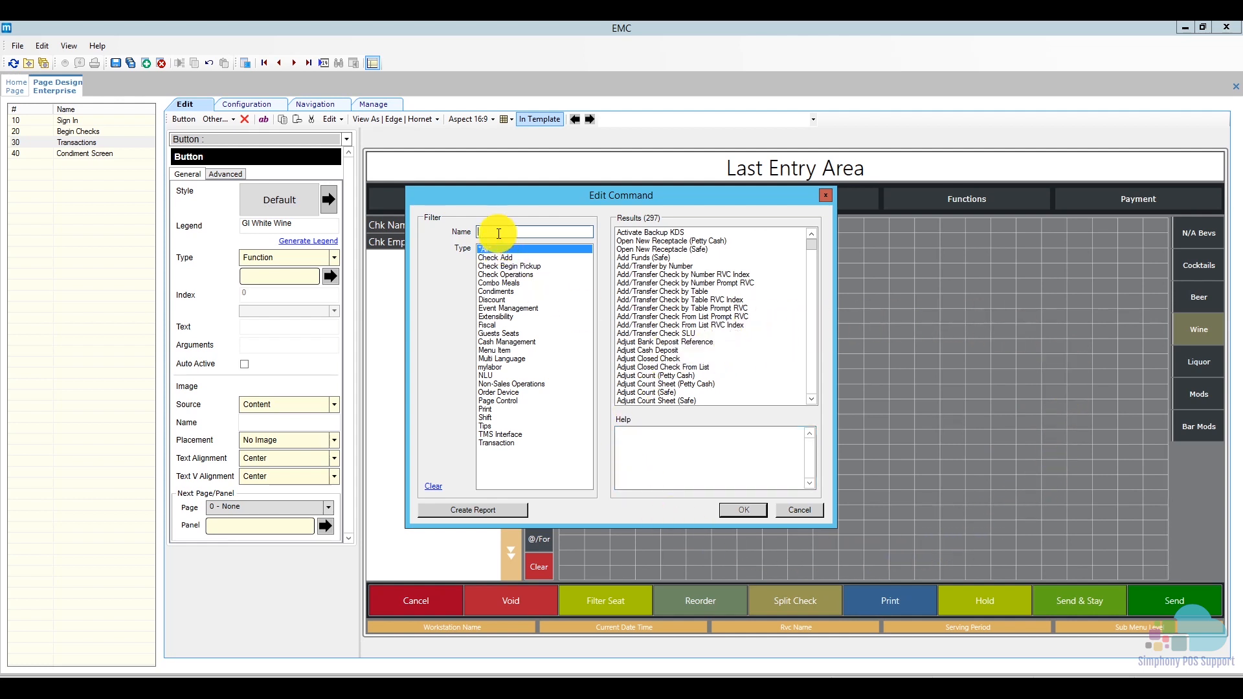
text(visp)
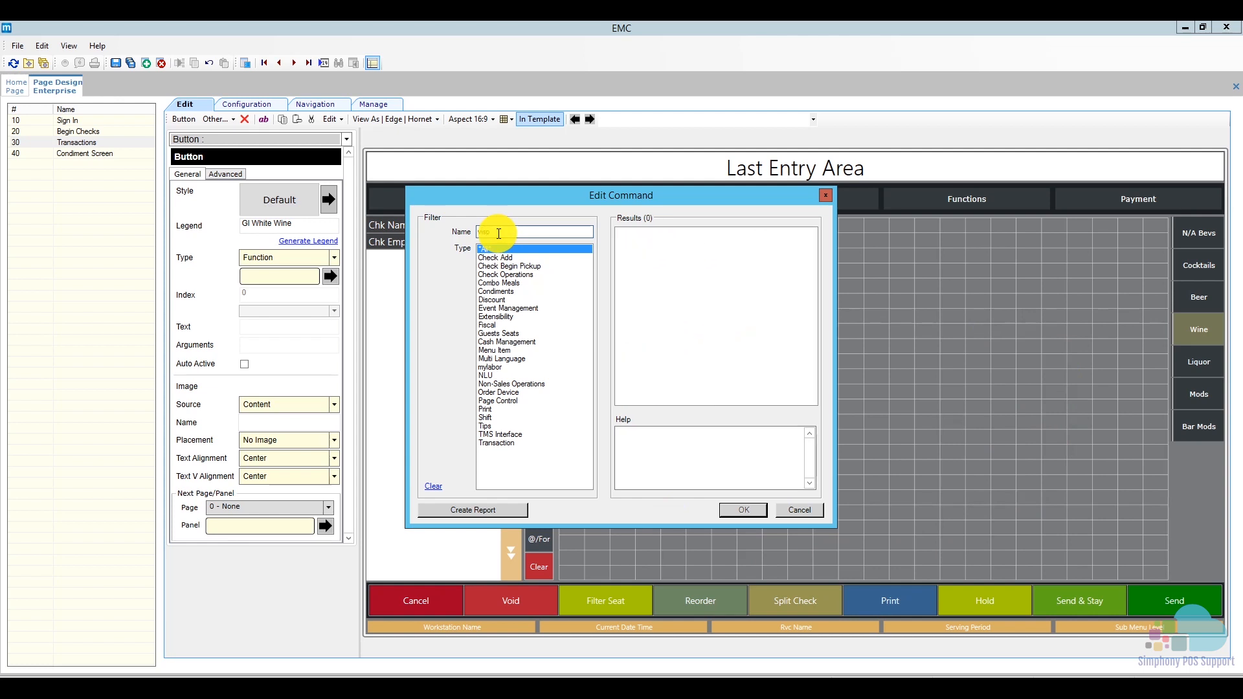
key(BackSpace)
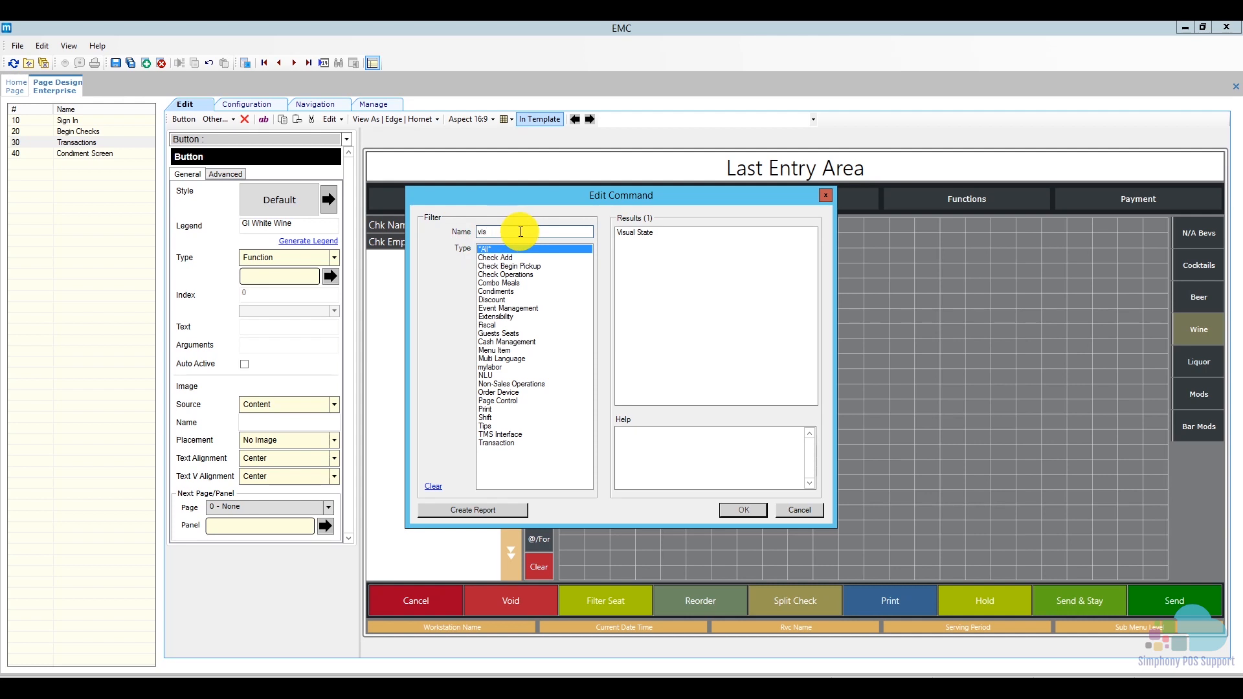
click(635, 234)
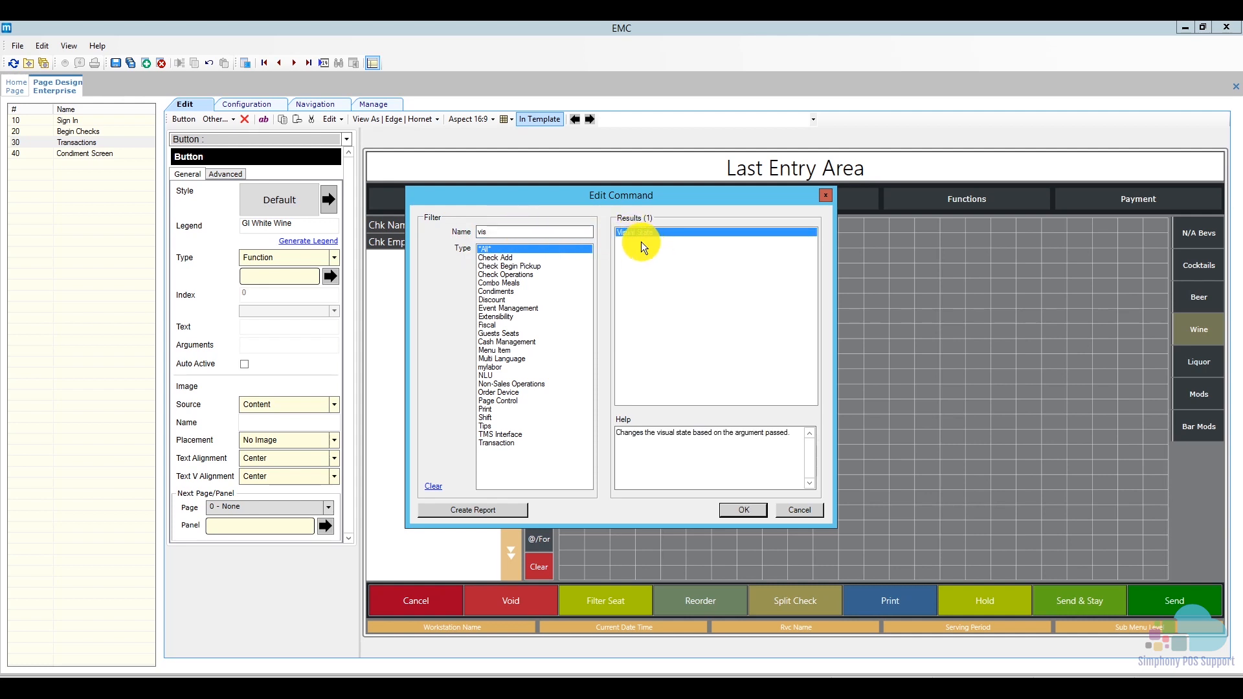
click(747, 512)
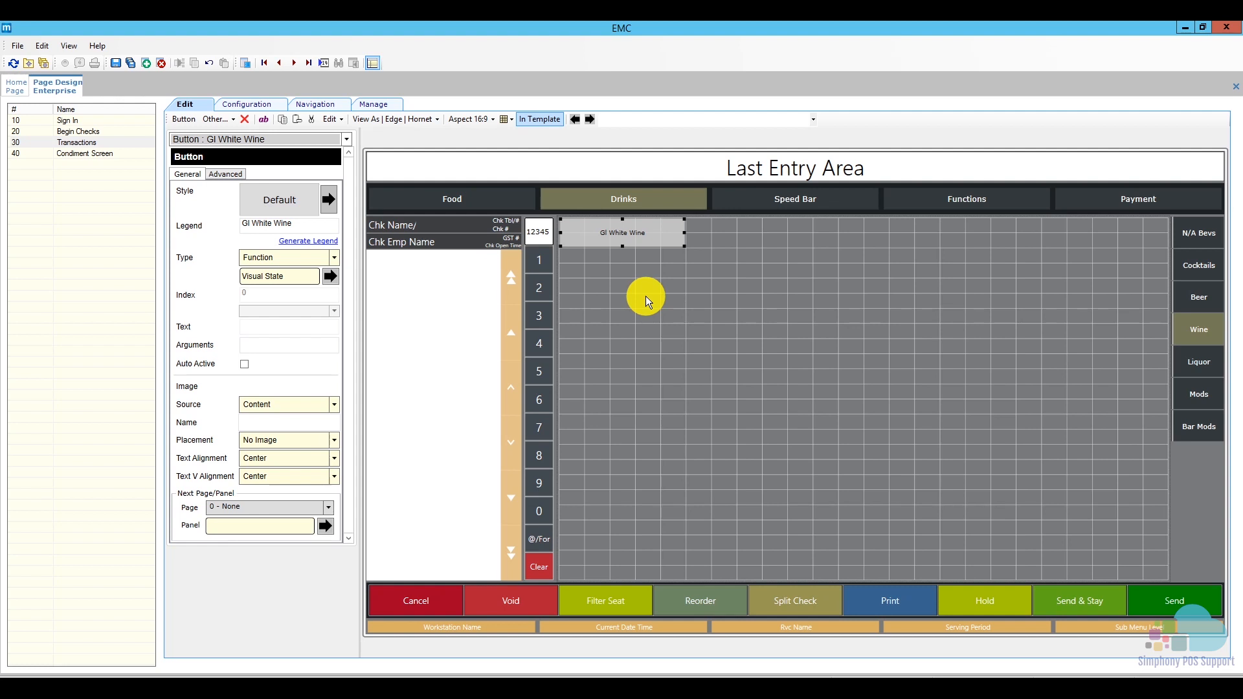
Step: Give the Gl White Wine button the Standard style and a font size of 26
click(329, 199)
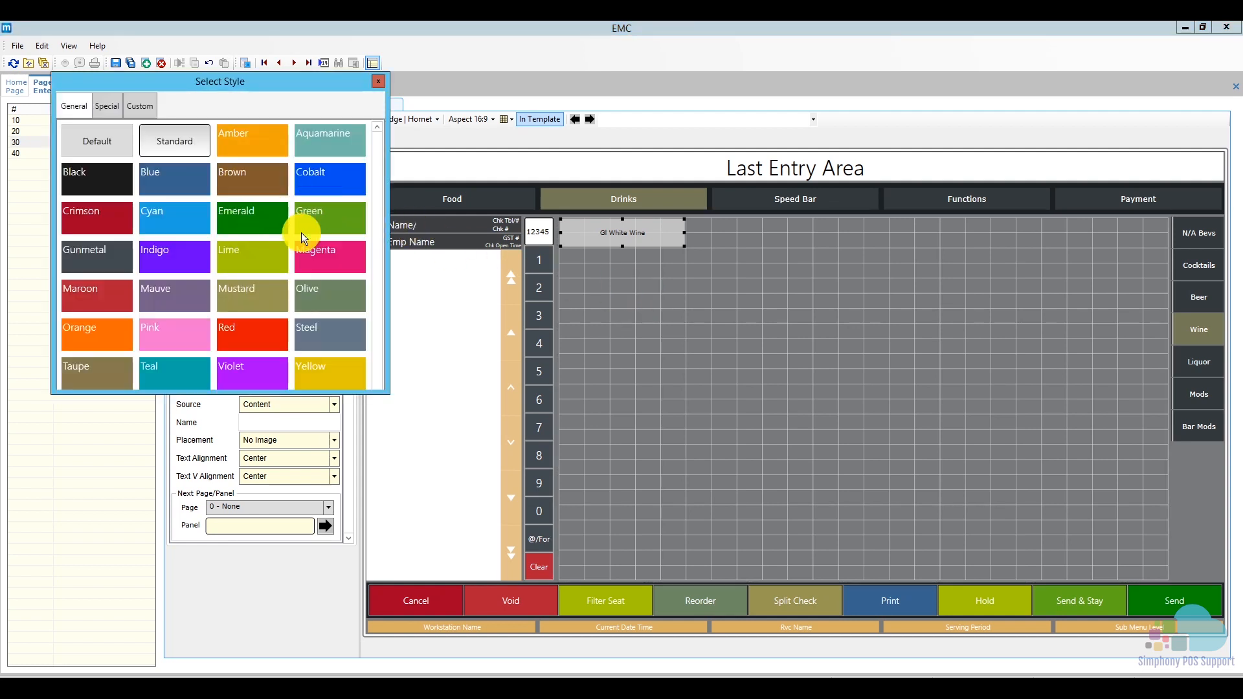
click(189, 146)
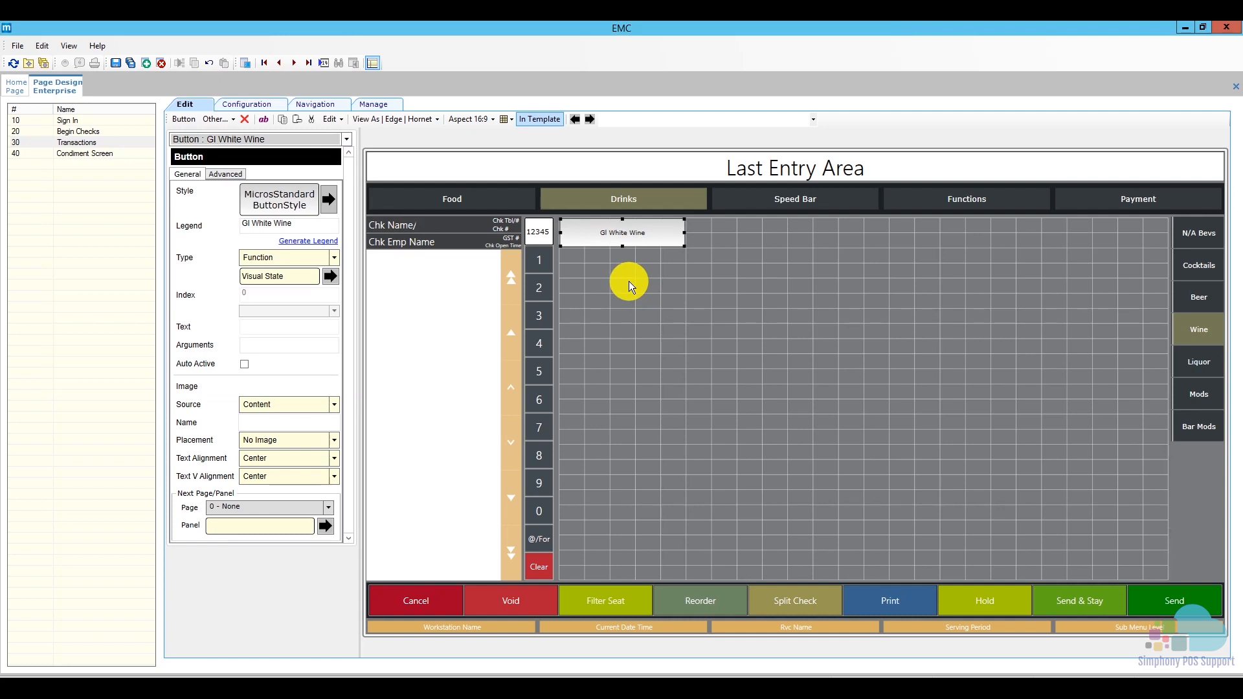
click(221, 176)
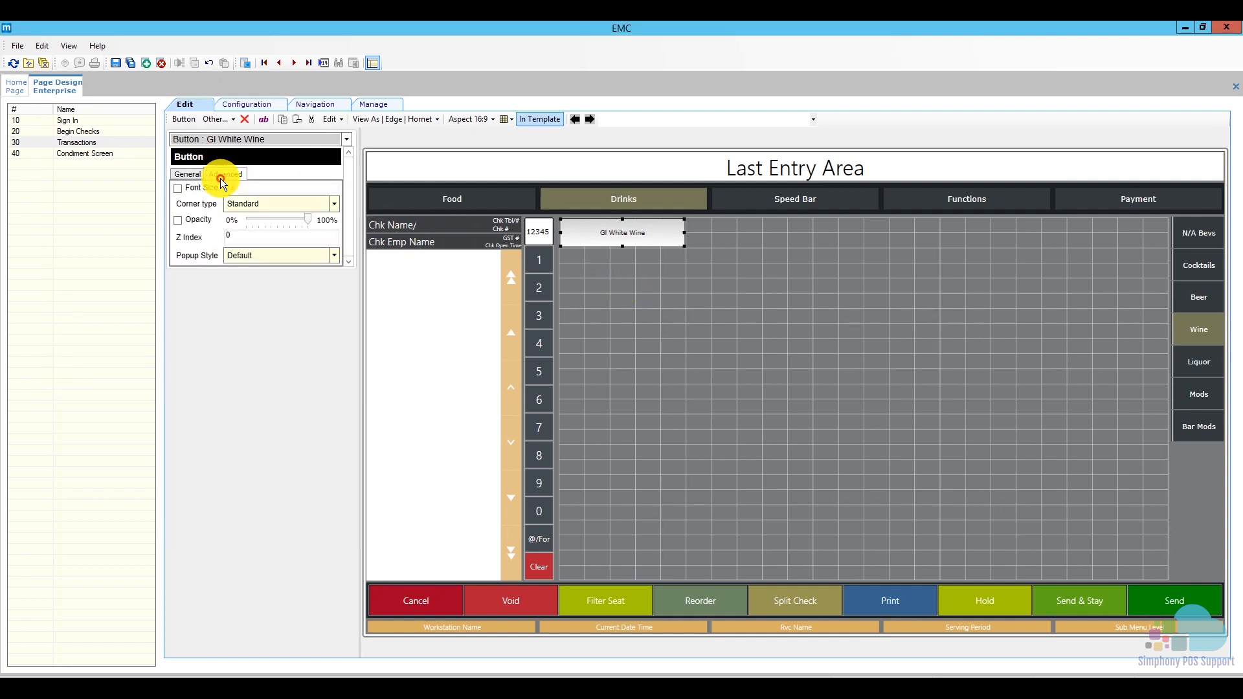
click(178, 188)
double_click(321, 184)
text(26)
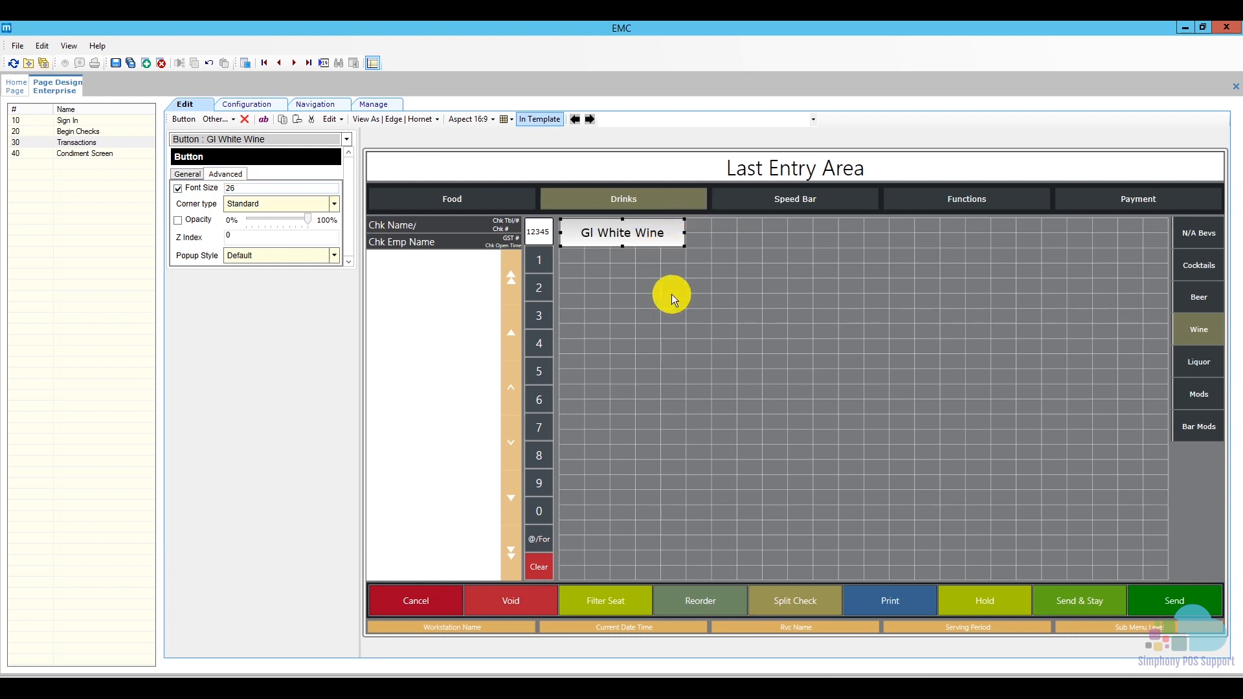
click(187, 173)
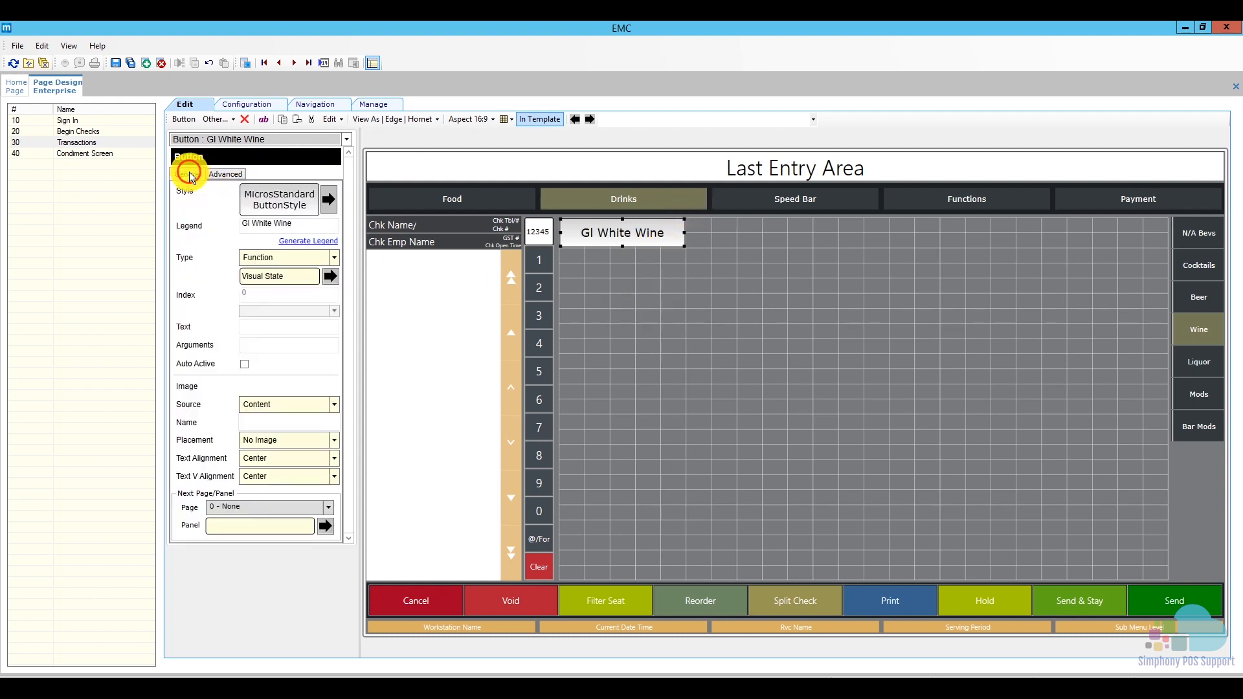
Step: Duplicate the Gl White Wine button and place the copy directly to the right of the original
right_click(643, 234)
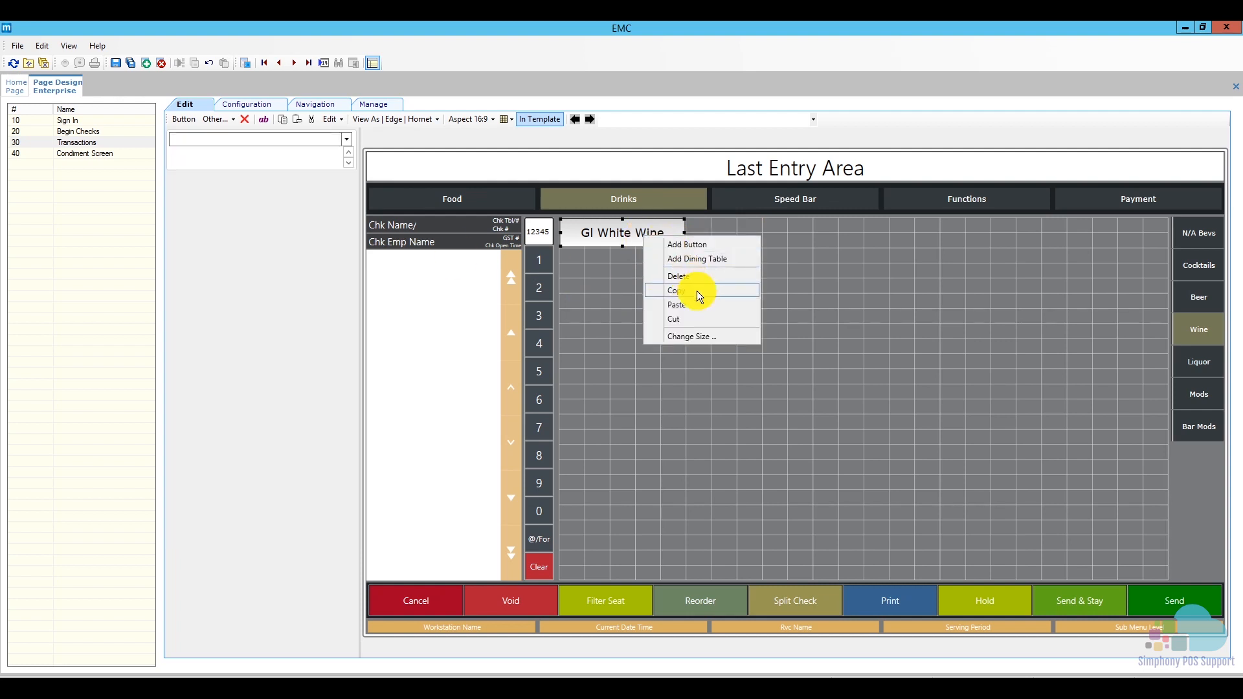
click(699, 297)
right_click(732, 254)
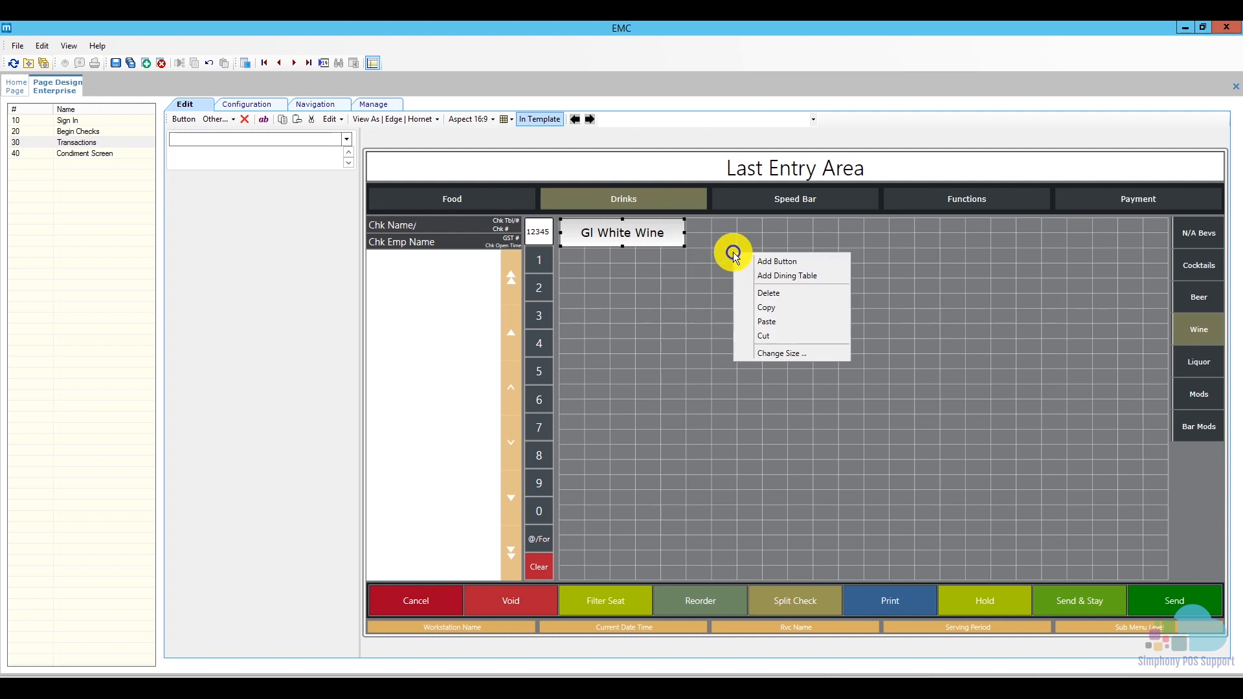
click(791, 321)
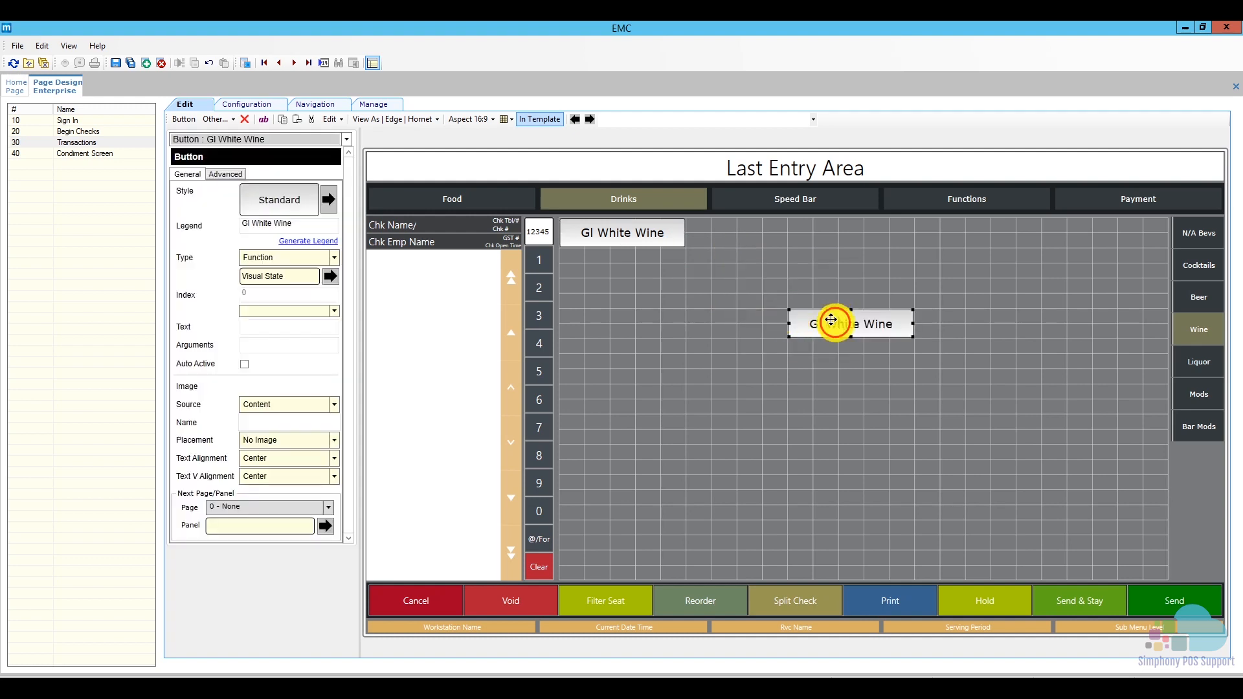
drag(832, 319, 737, 231)
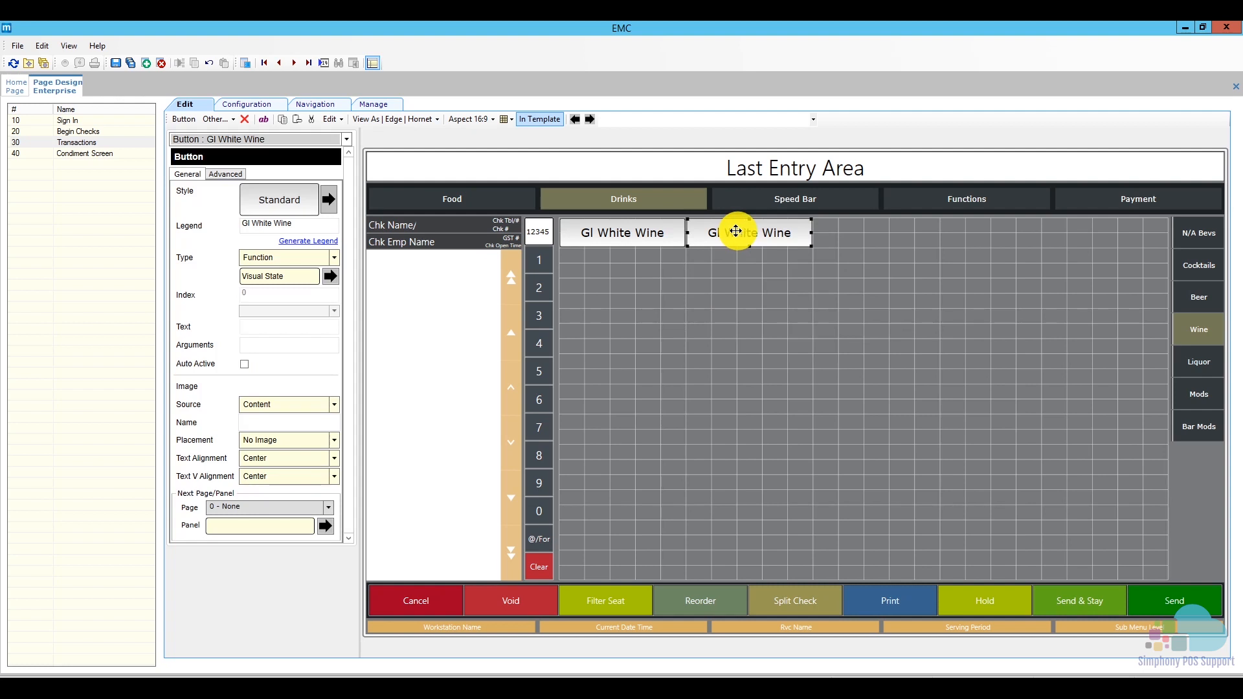
Step: Change the copied button's legend to Gl Red Wine and its style to Crimson
click(270, 224)
key(BackSpace)
key(BackSpace)
key(BackSpace)
key(BackSpace)
key(BackSpace)
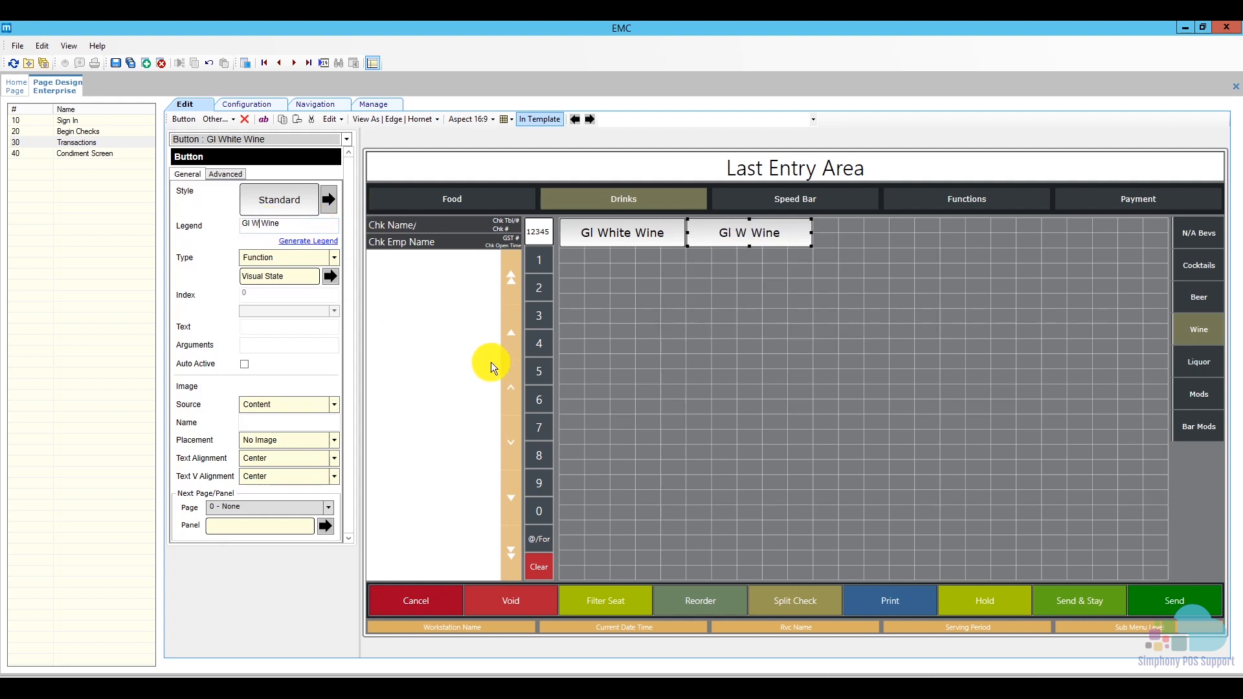
text(Red)
click(328, 201)
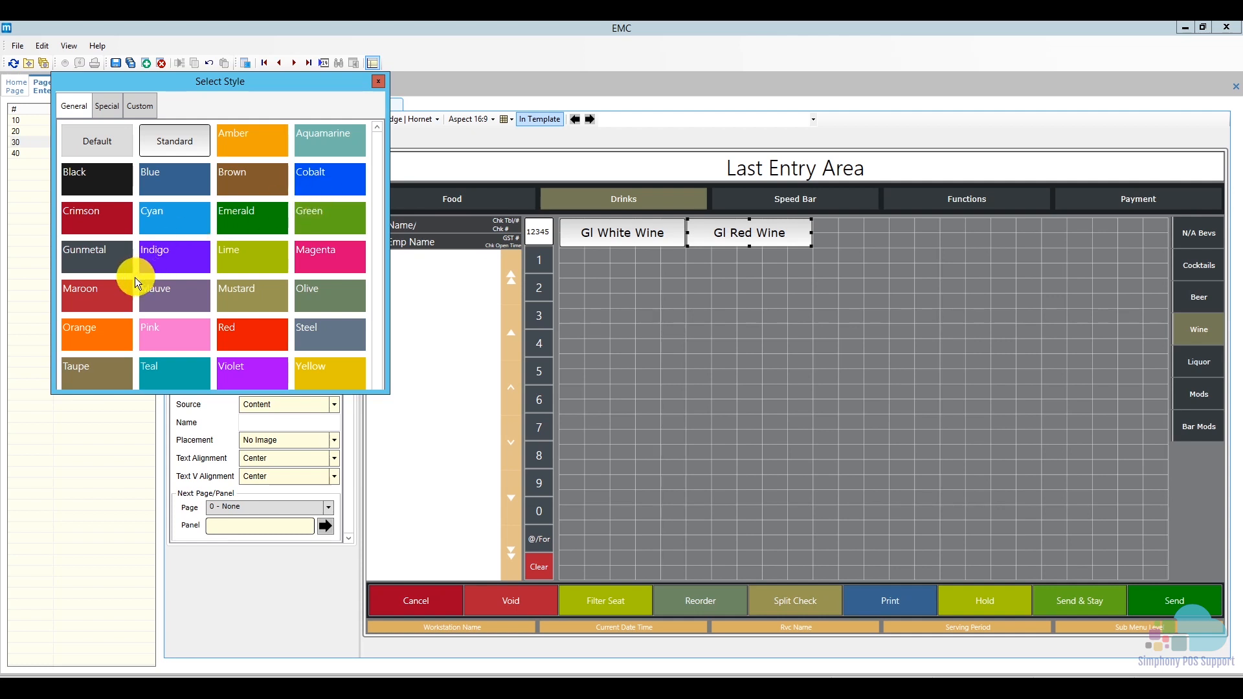
click(99, 232)
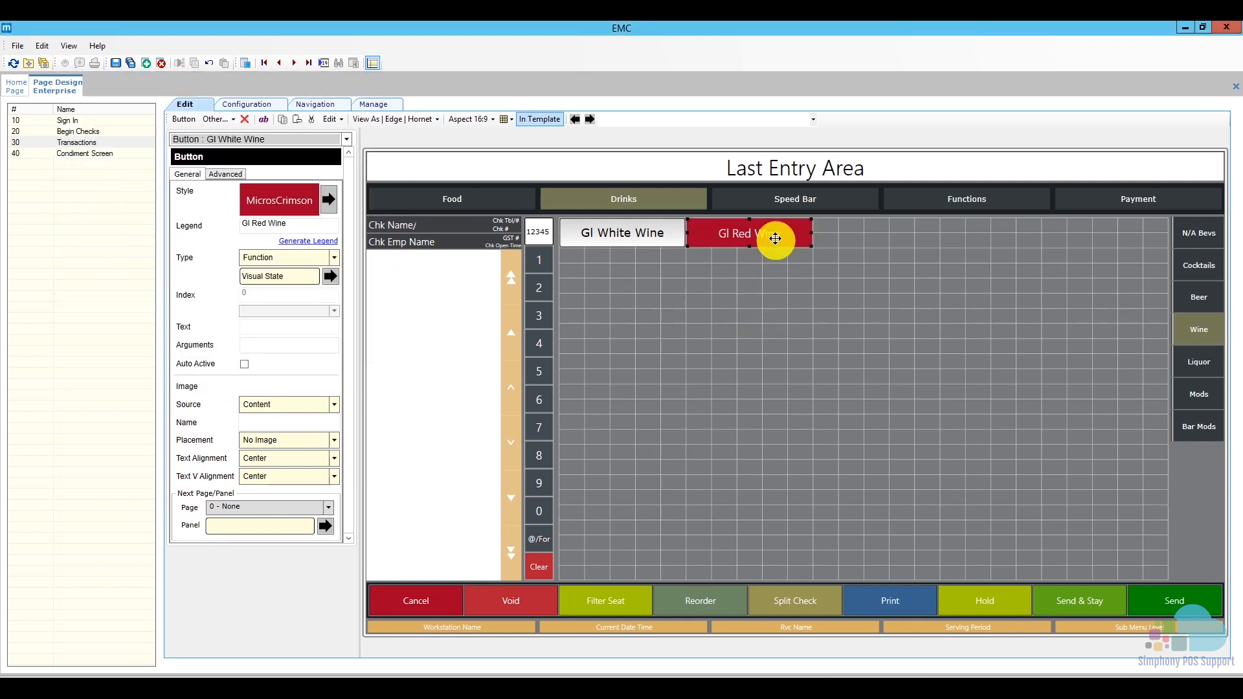
Step: Duplicate the Gl Red Wine button and place the copy directly to the right of the original
right_click(767, 232)
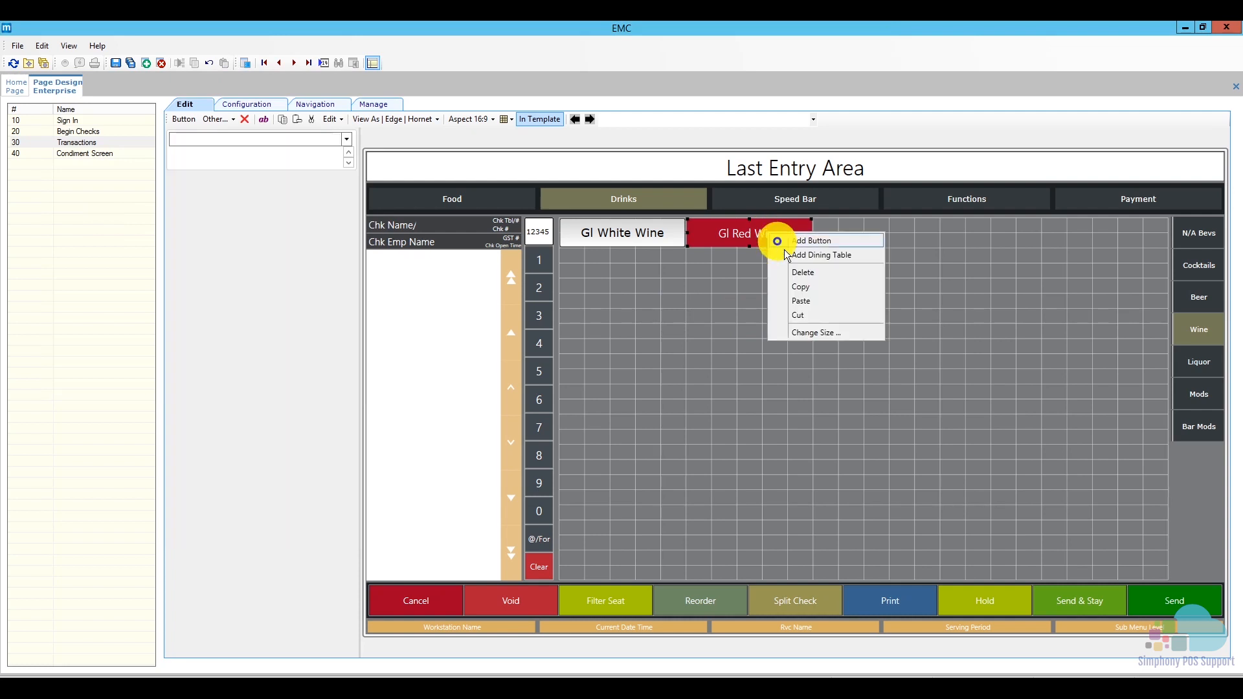
click(825, 287)
right_click(742, 314)
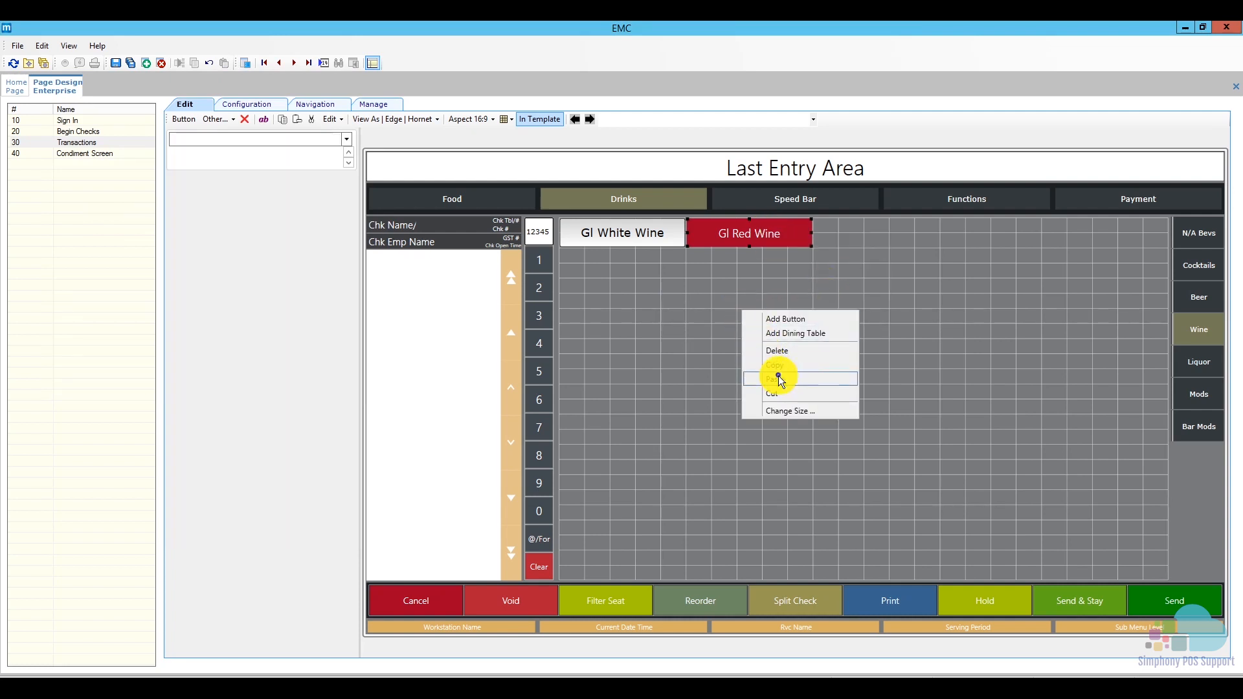
click(788, 393)
drag(805, 391, 860, 239)
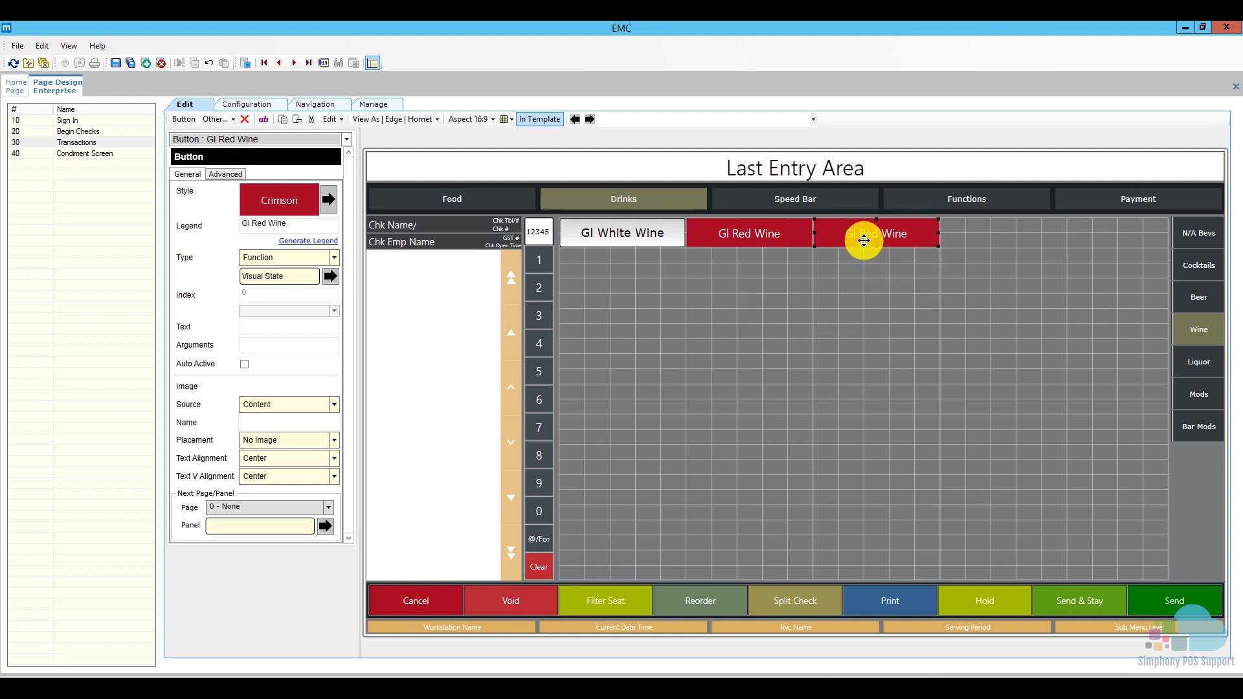
Step: Change the new copy's legend to Gl Rose Wine and its style to Pink
click(266, 223)
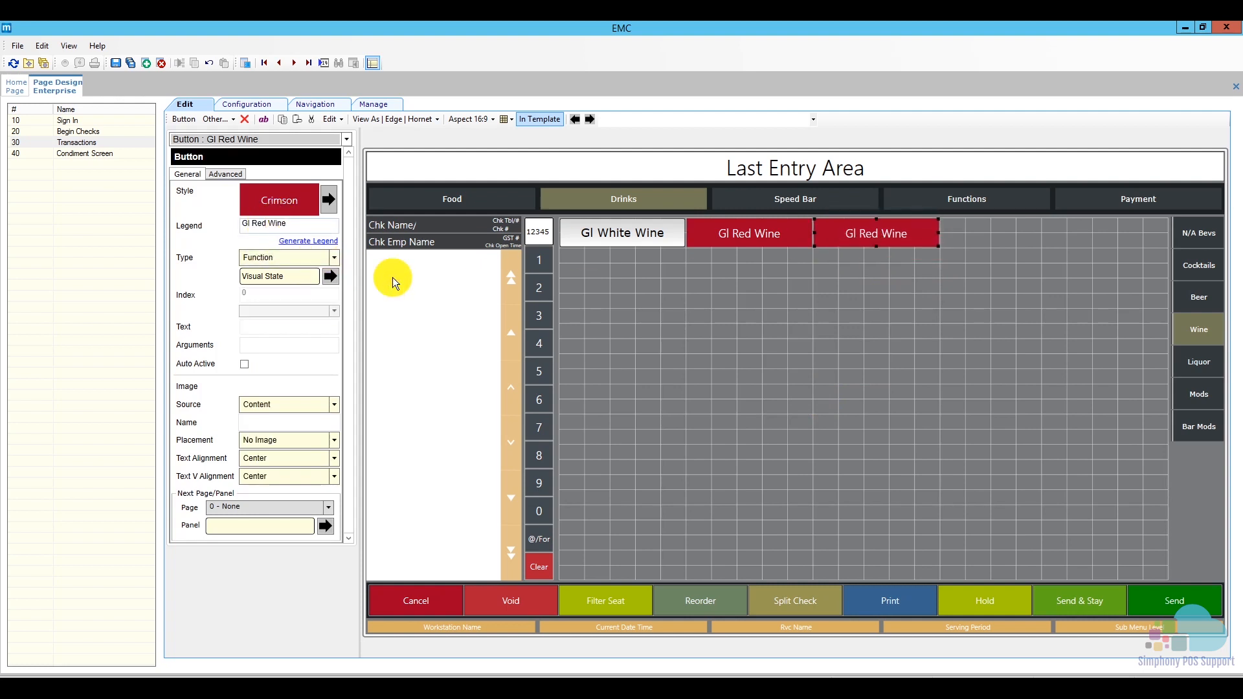
key(BackSpace)
key(BackSpace)
text(ose)
click(329, 199)
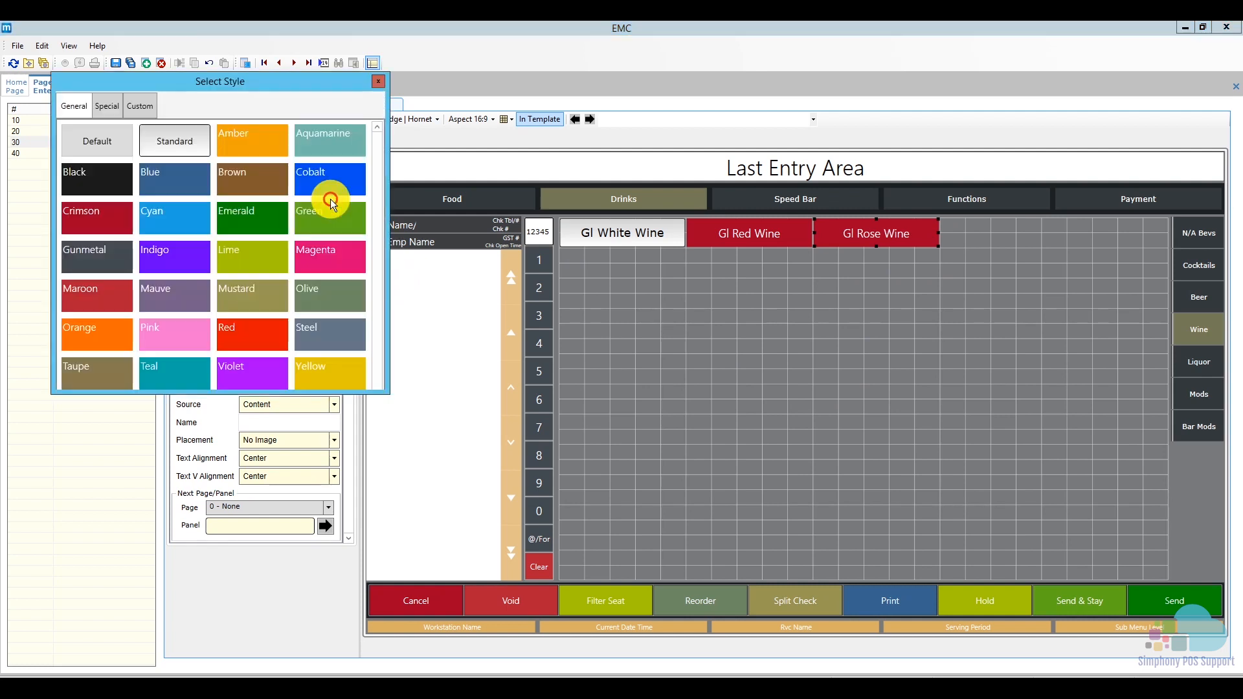
click(175, 336)
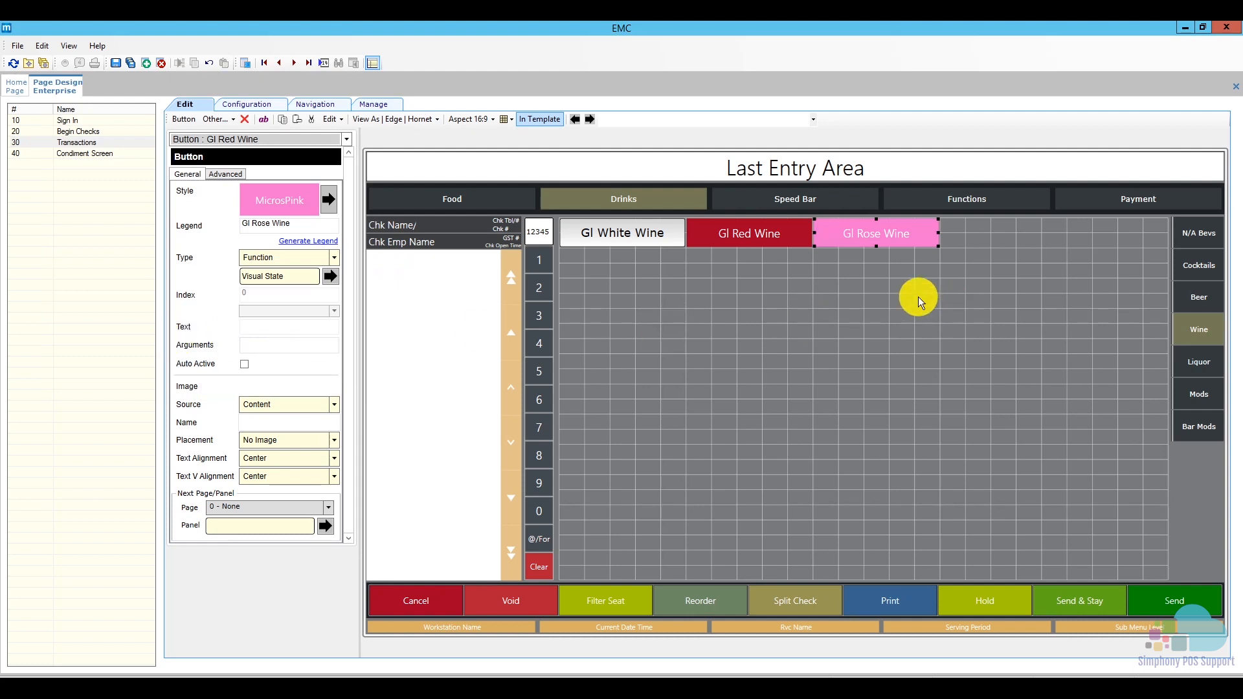
Step: Paste another Gl Red Wine copy directly to the right of Gl Rose Wine and change its legend to Bottle of Wine
right_click(882, 271)
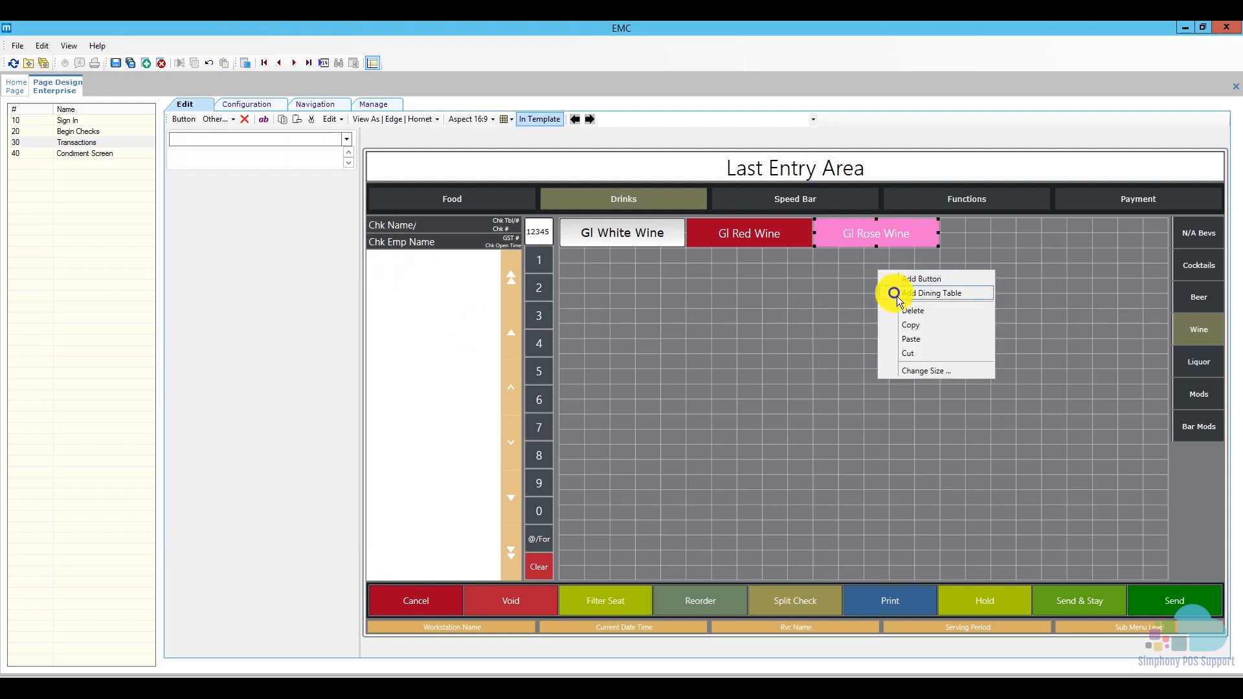
click(935, 334)
drag(949, 347, 981, 233)
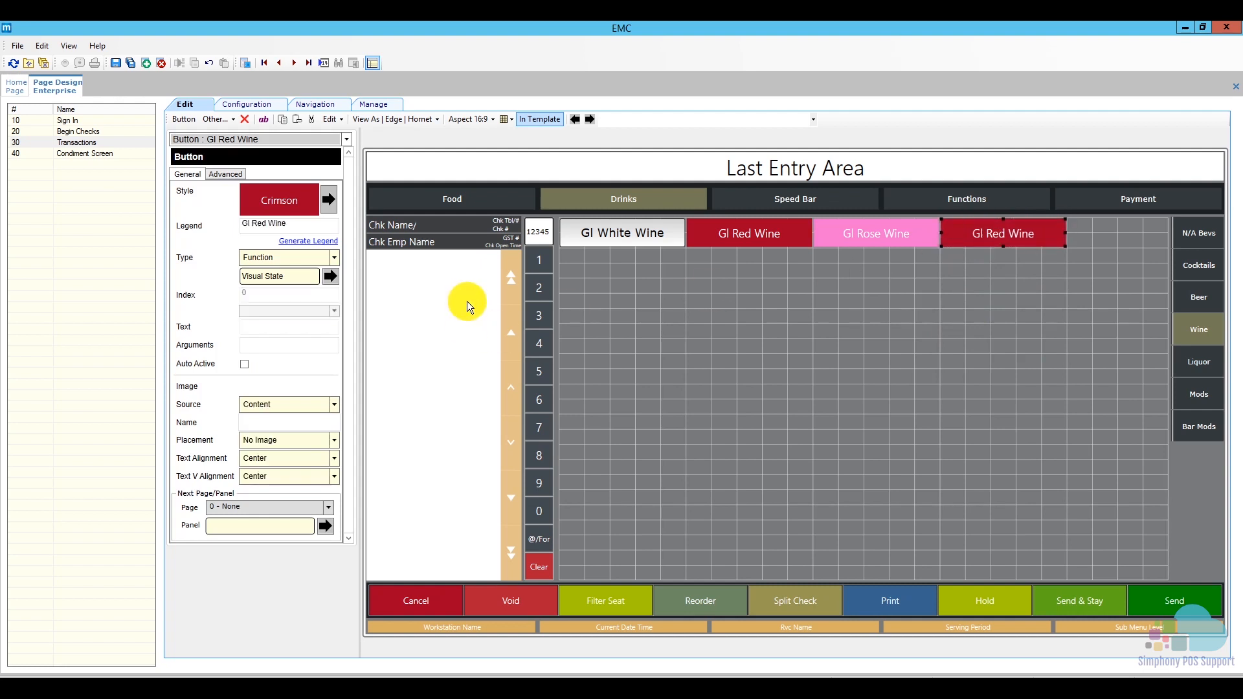
drag(302, 224, 233, 225)
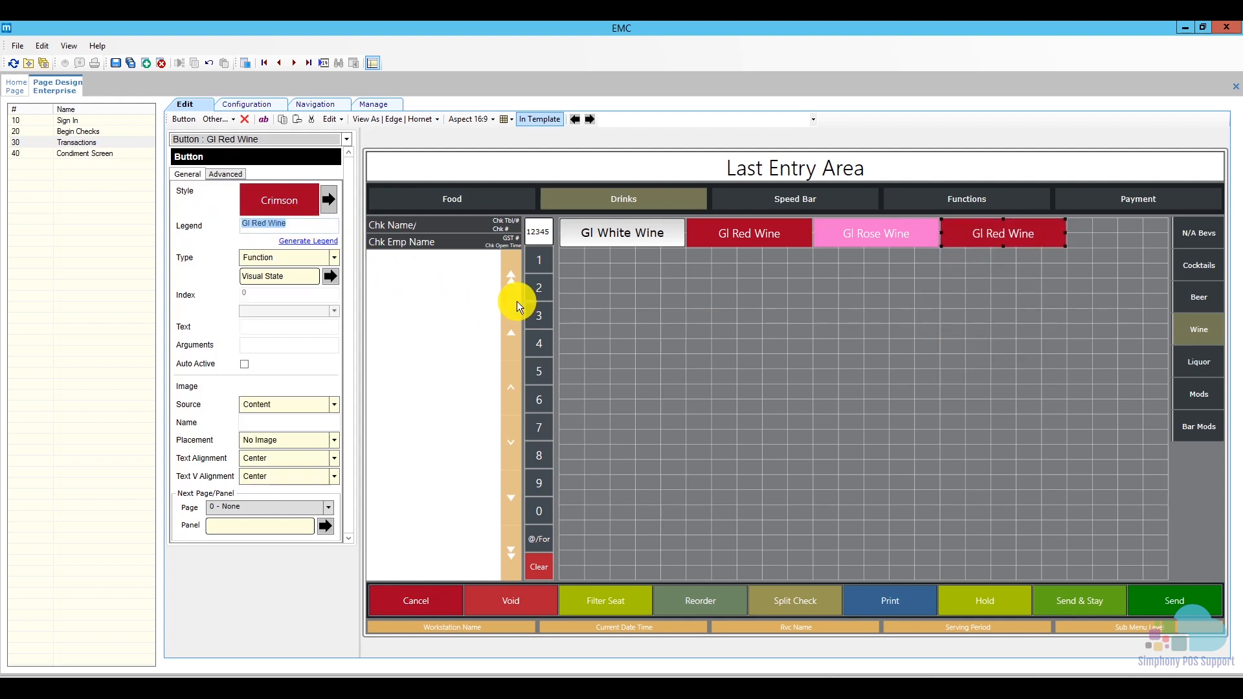
text(Bottle )
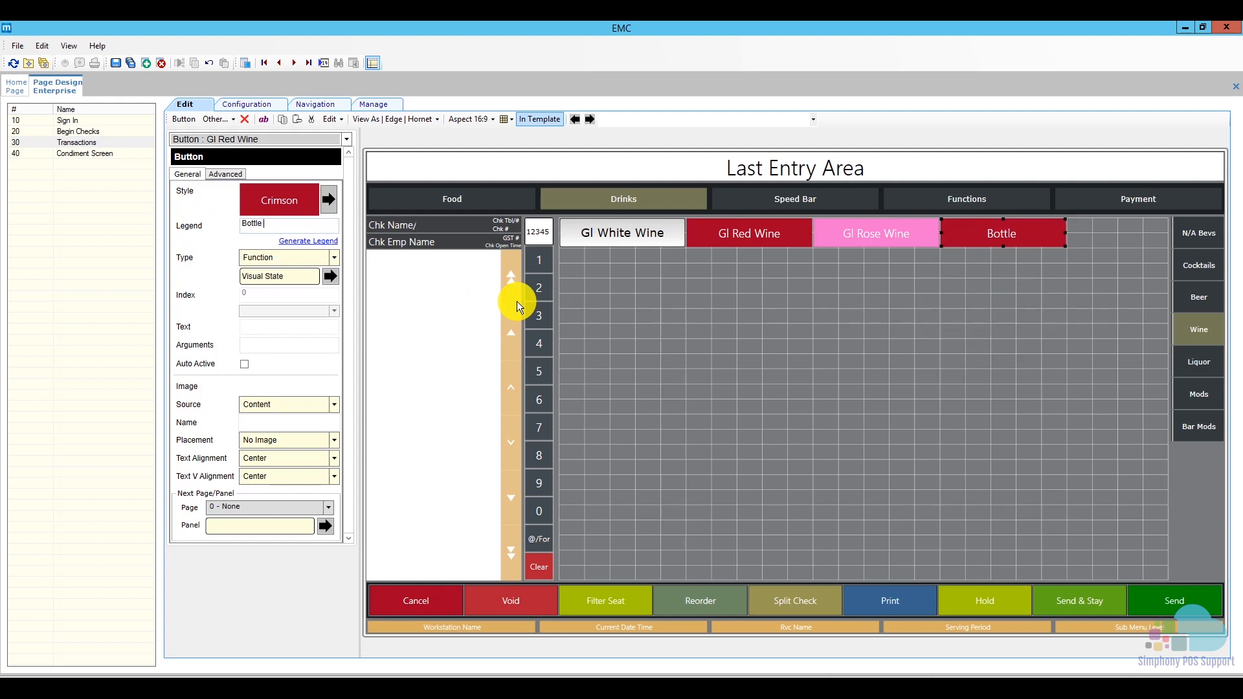
text(of Wine)
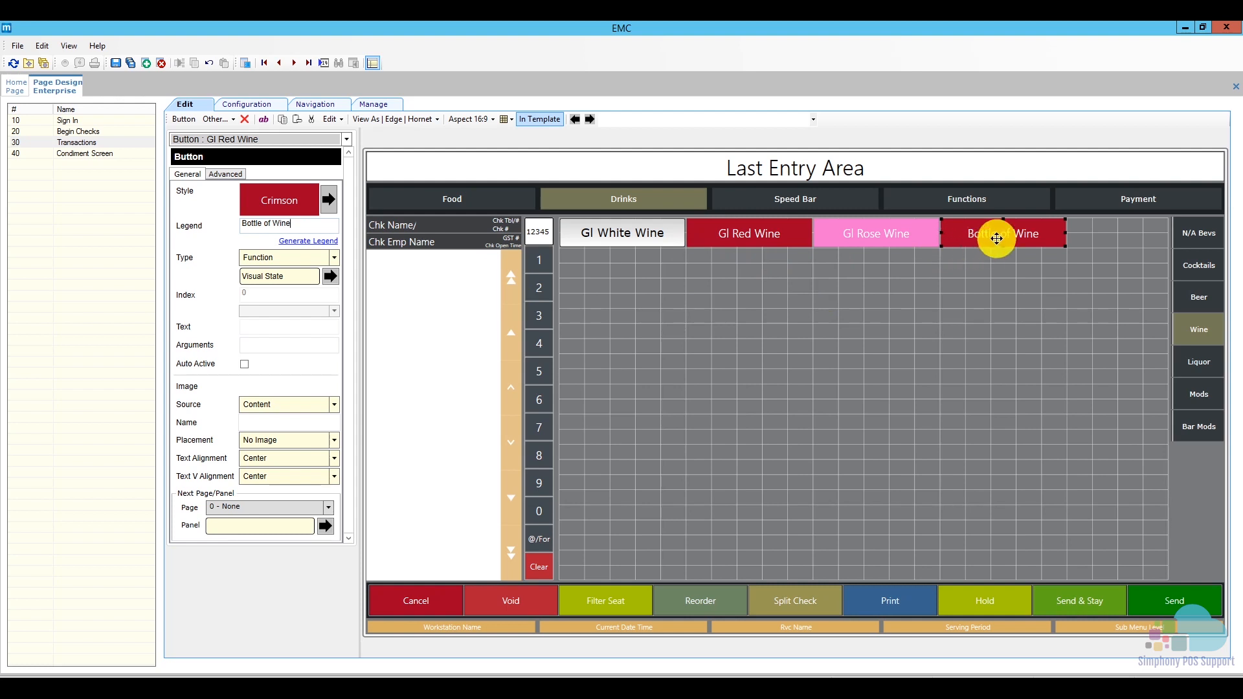
Step: Spread out and widen the four wine buttons equally so they fill the full width of the grid's first row
drag(997, 239, 1076, 236)
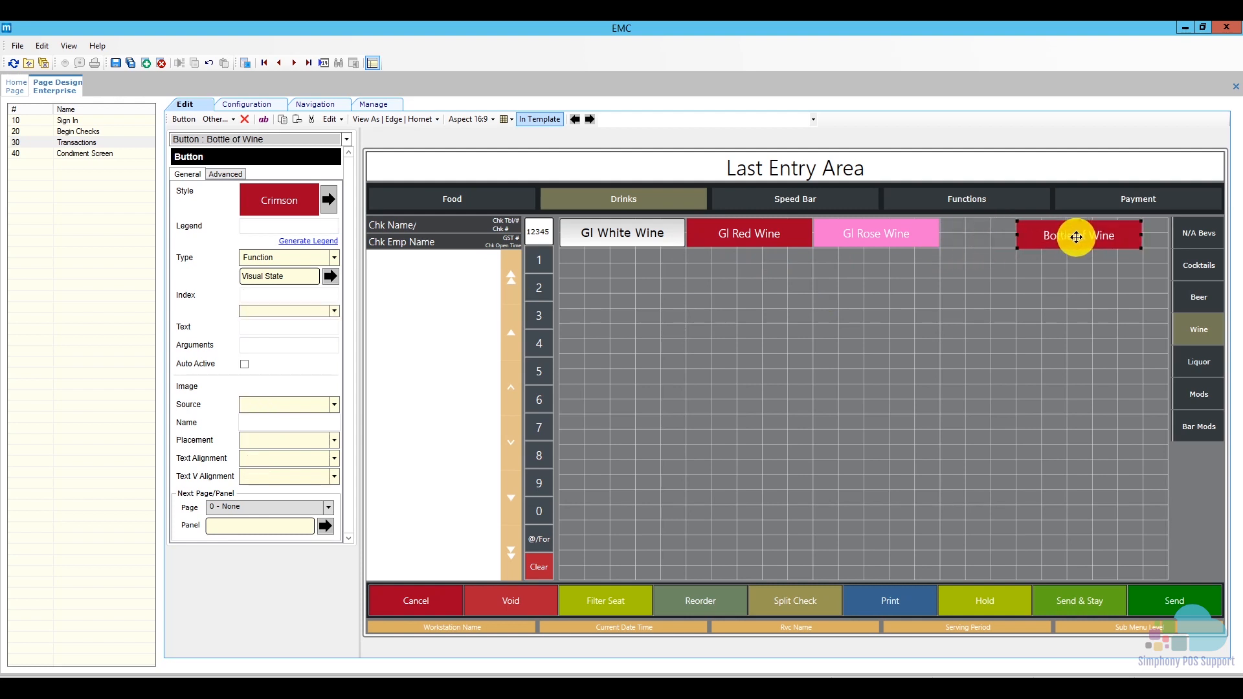
drag(893, 236, 947, 239)
drag(763, 239, 789, 239)
drag(1113, 313, 712, 249)
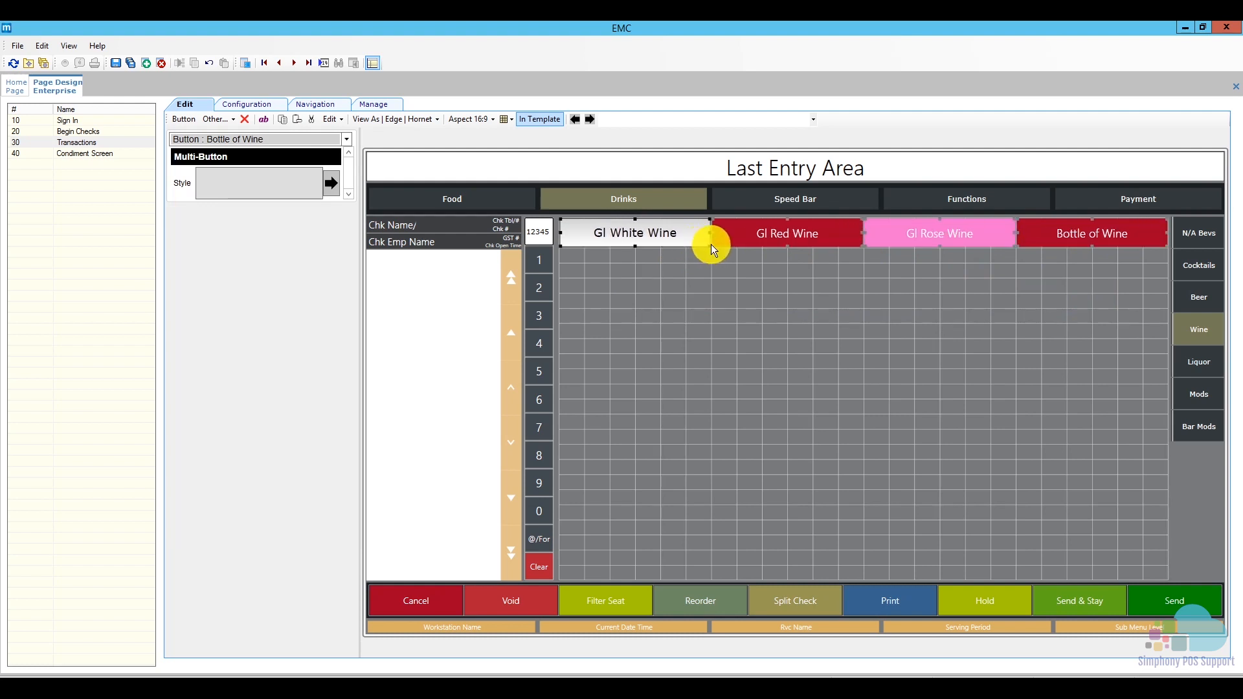
Step: Give the Bottle of Wine button the Amber style
click(1054, 237)
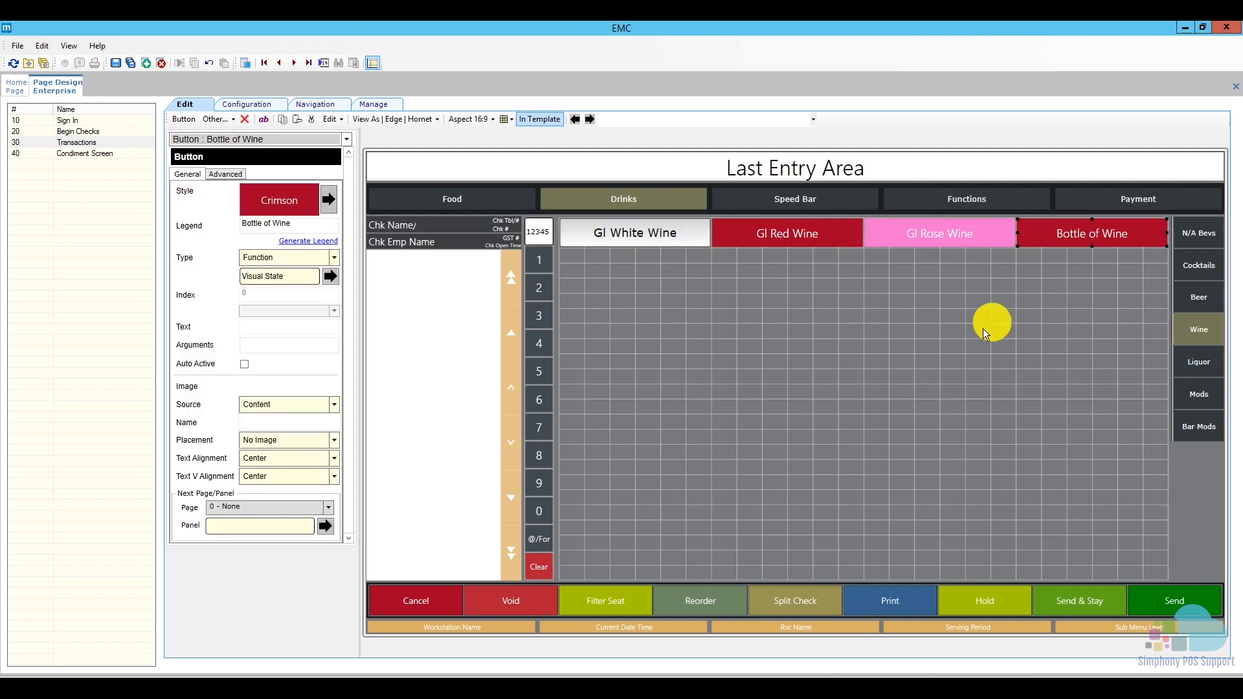
click(329, 198)
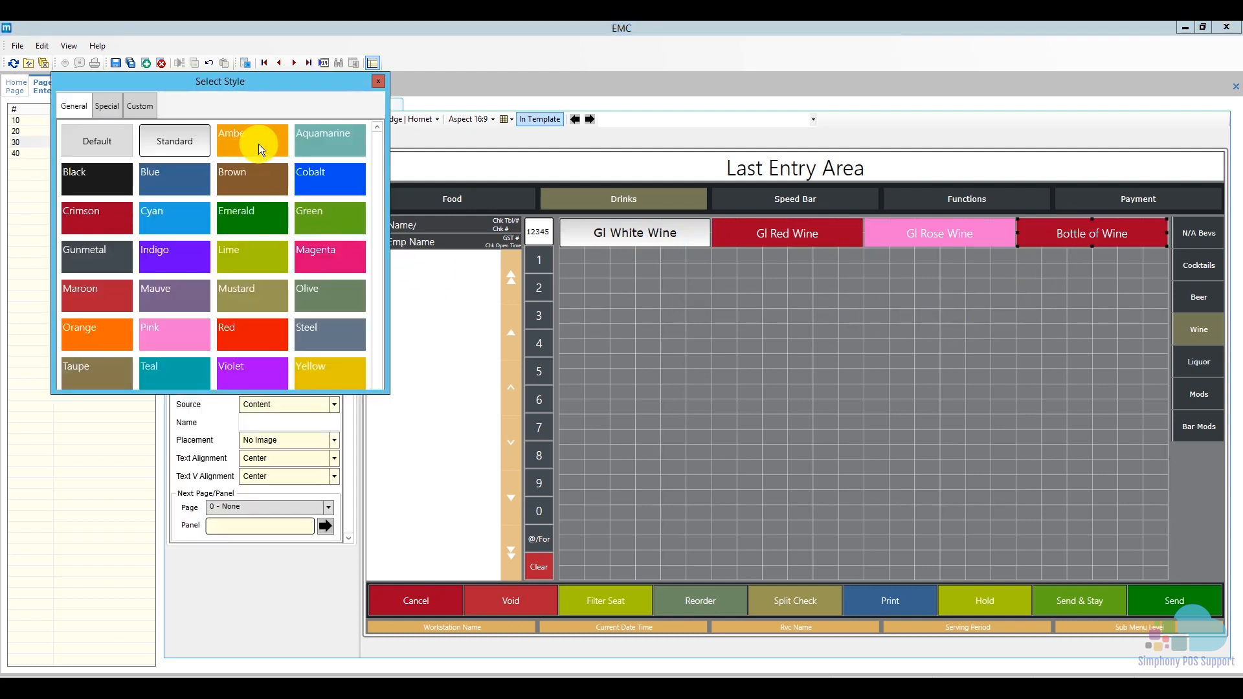
click(259, 144)
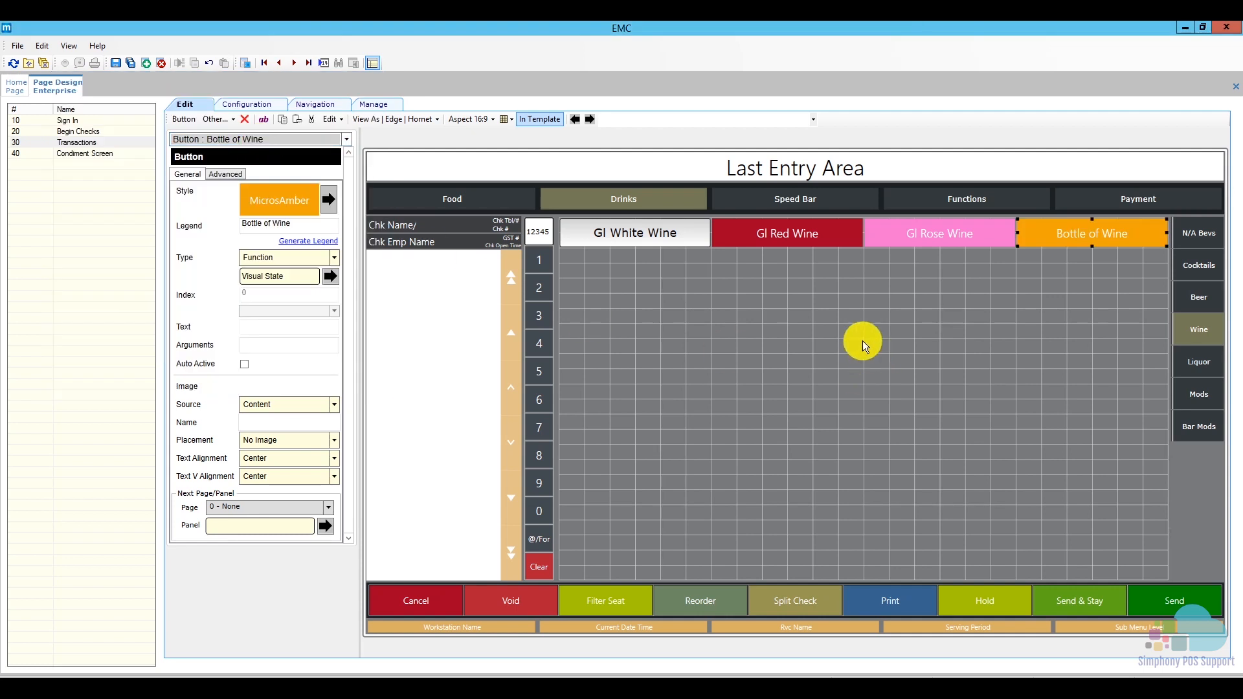
click(648, 235)
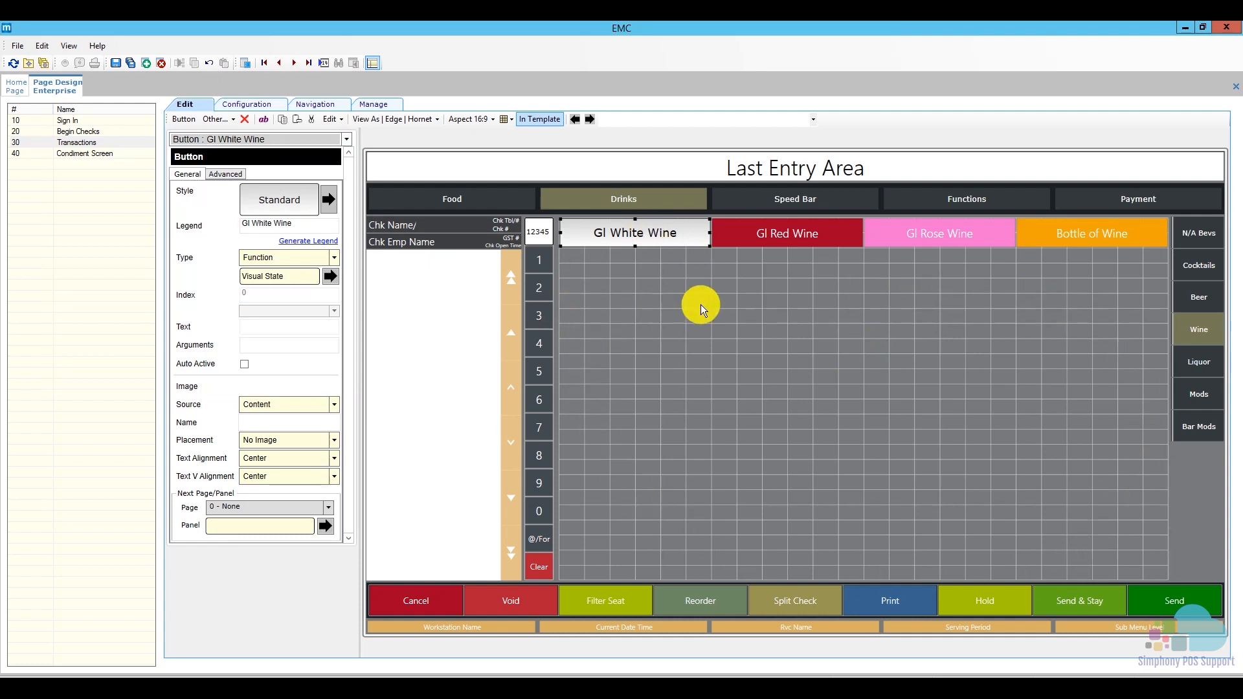
click(788, 234)
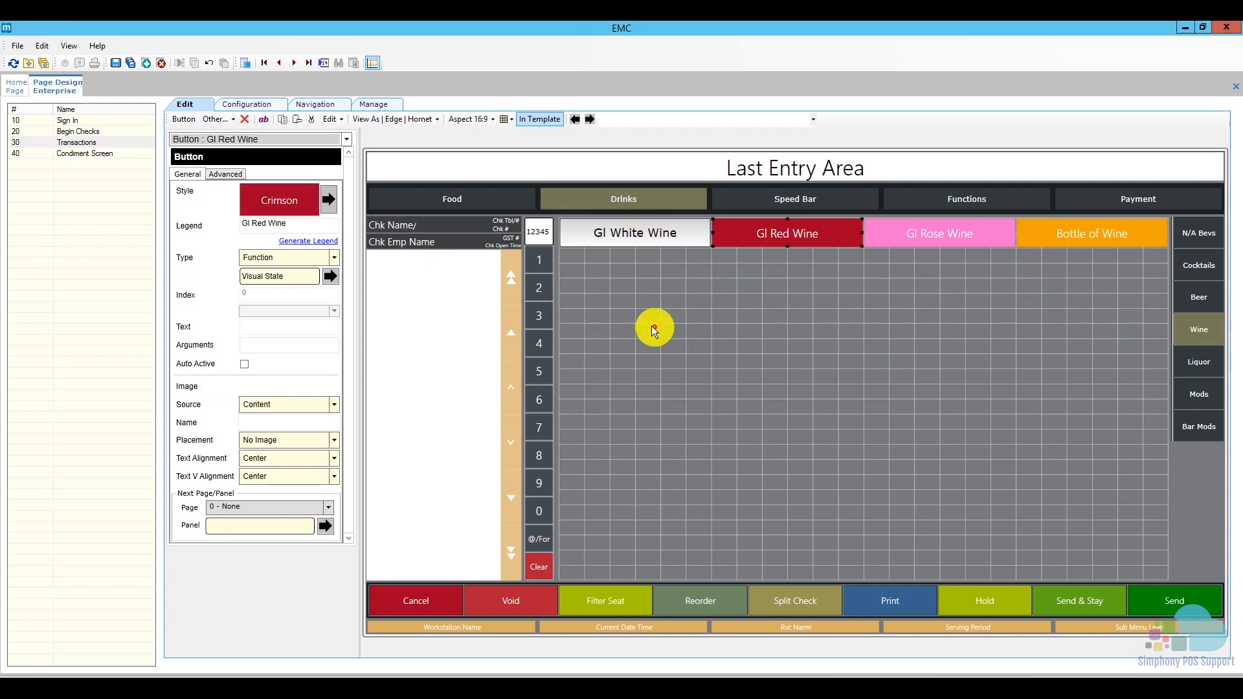
click(963, 232)
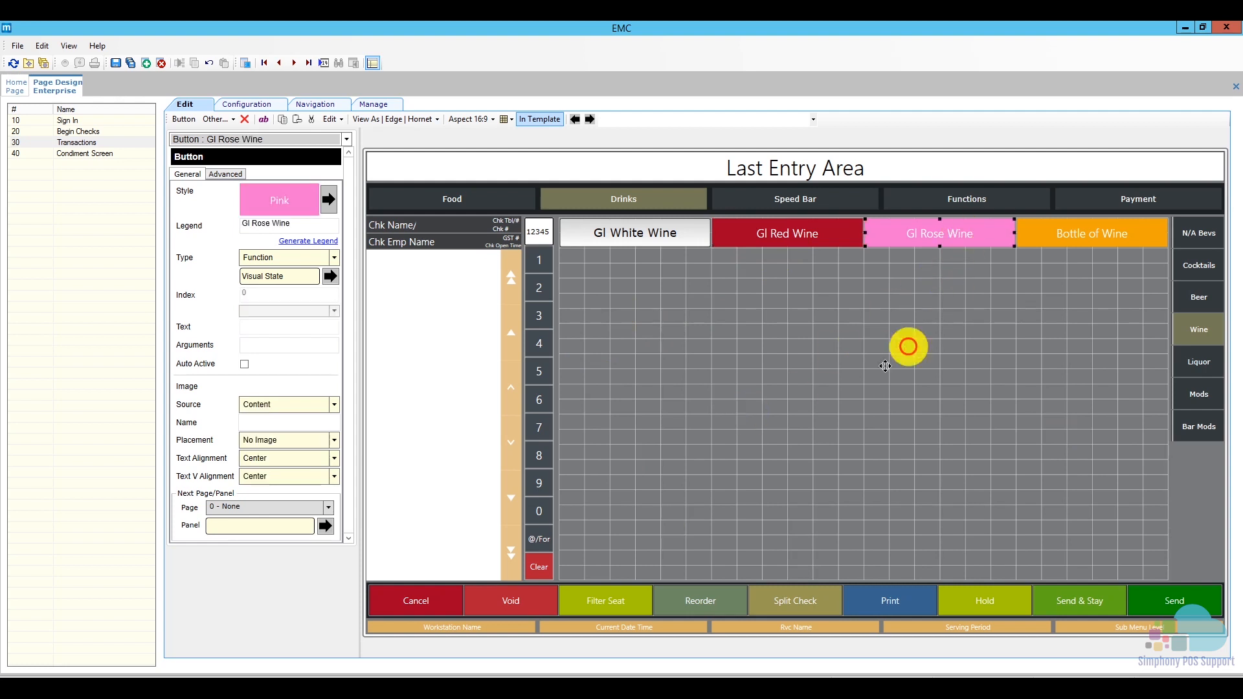
Step: Find the order commands and assign the Order Menu Item By Name 3 function to the Bottle of Wine button
click(1075, 236)
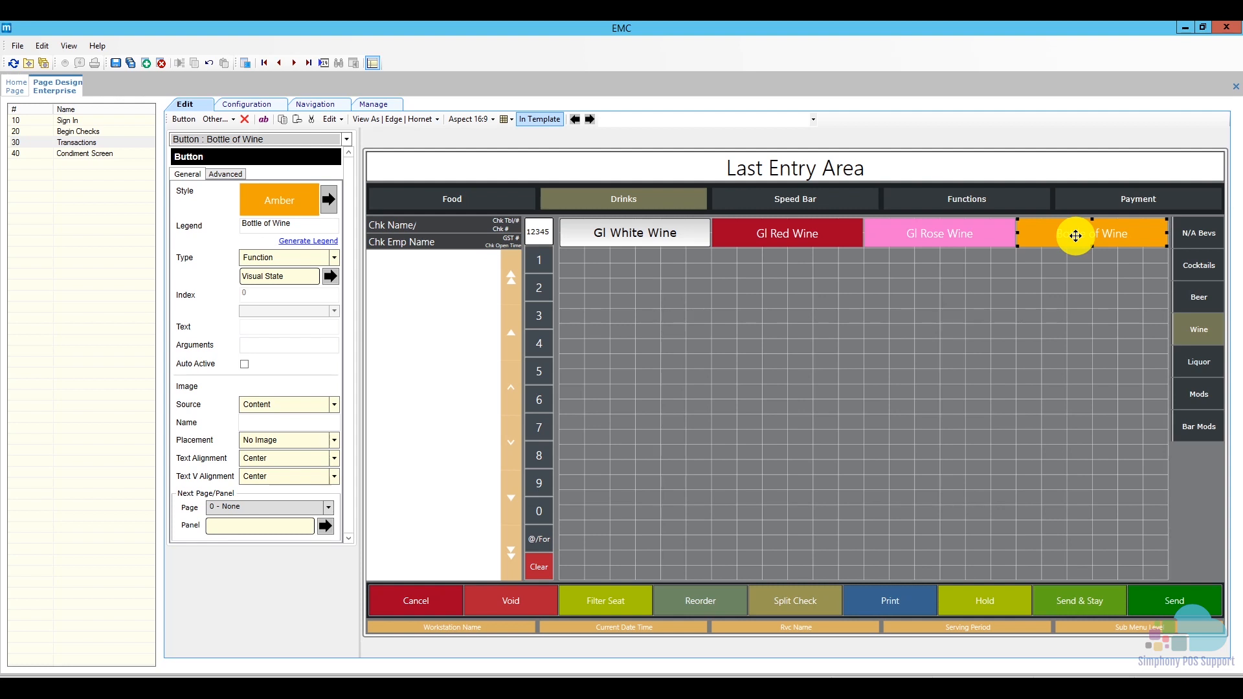
click(330, 277)
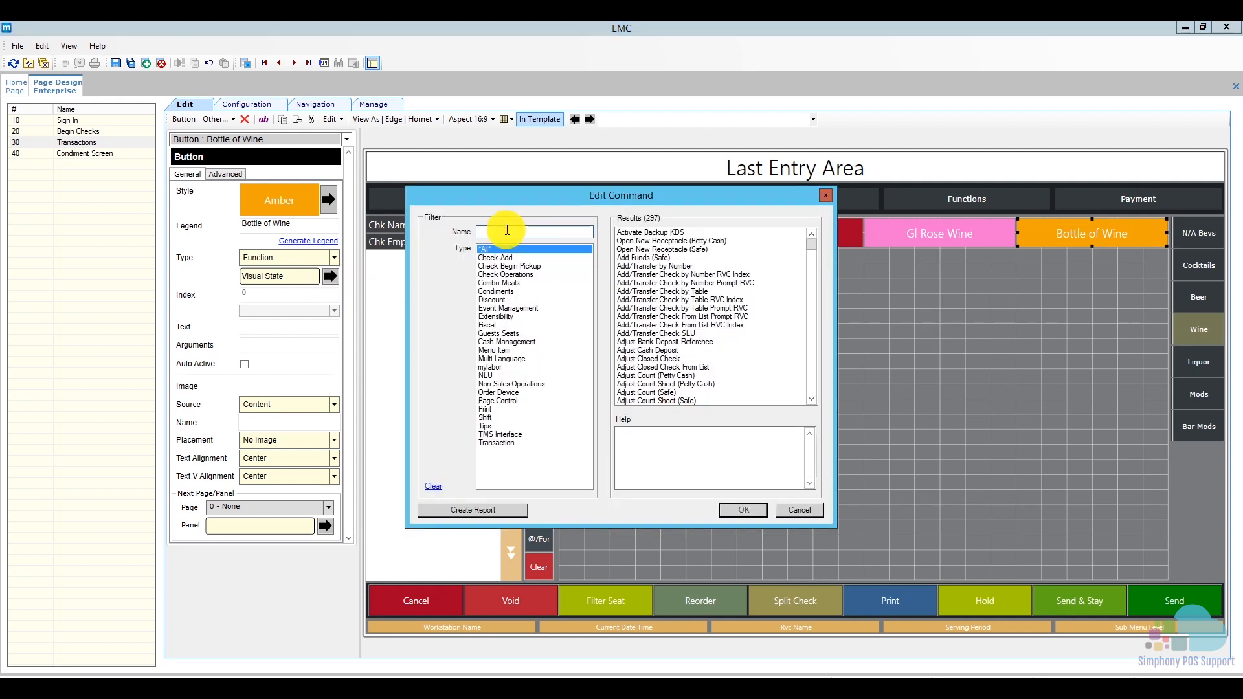
text(or)
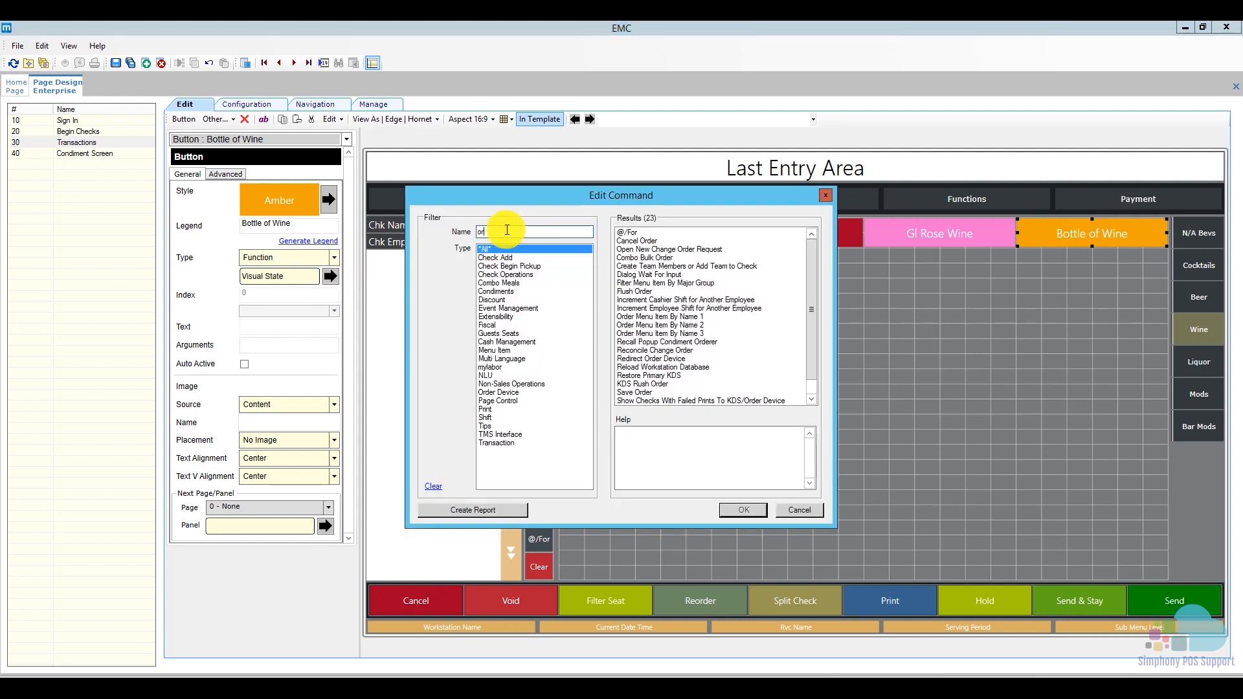
text(der)
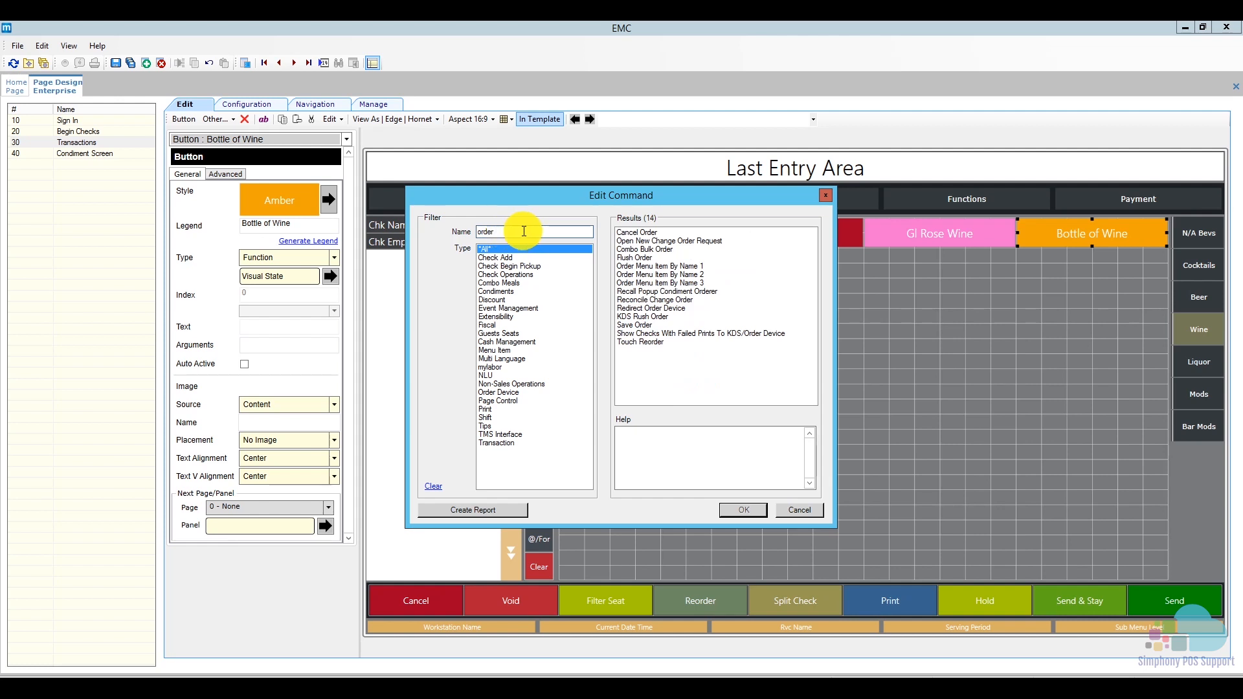
click(724, 265)
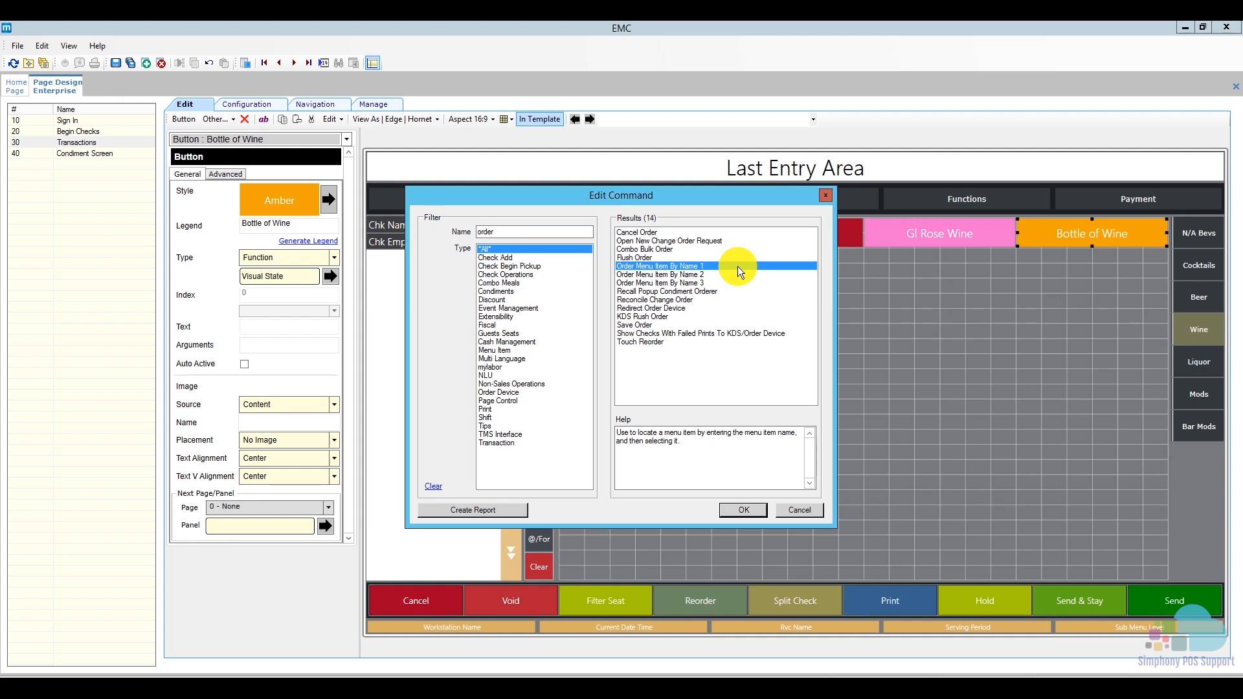
click(732, 275)
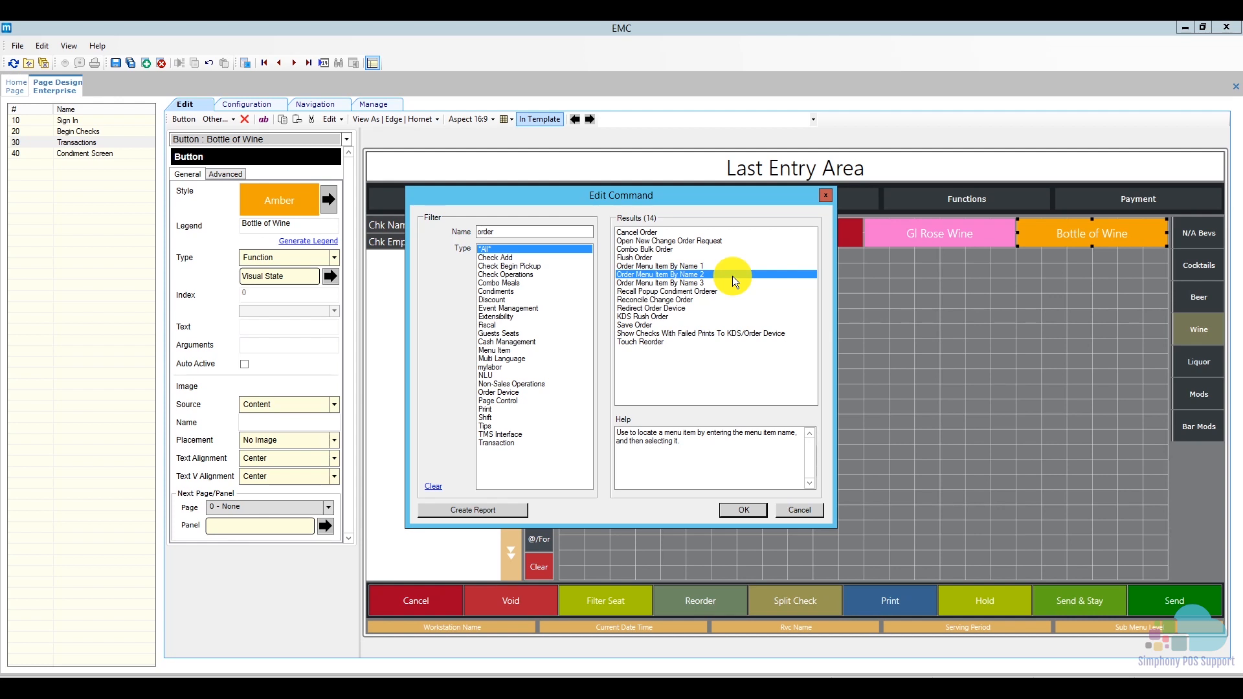
click(728, 284)
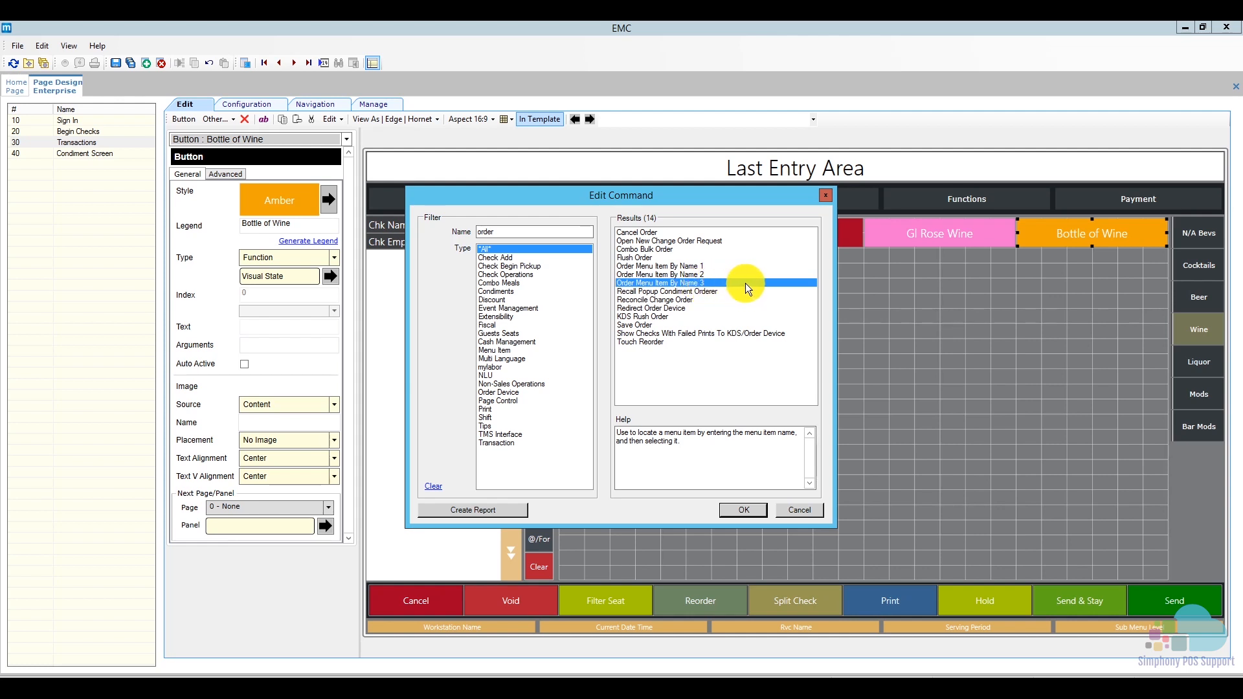
click(744, 509)
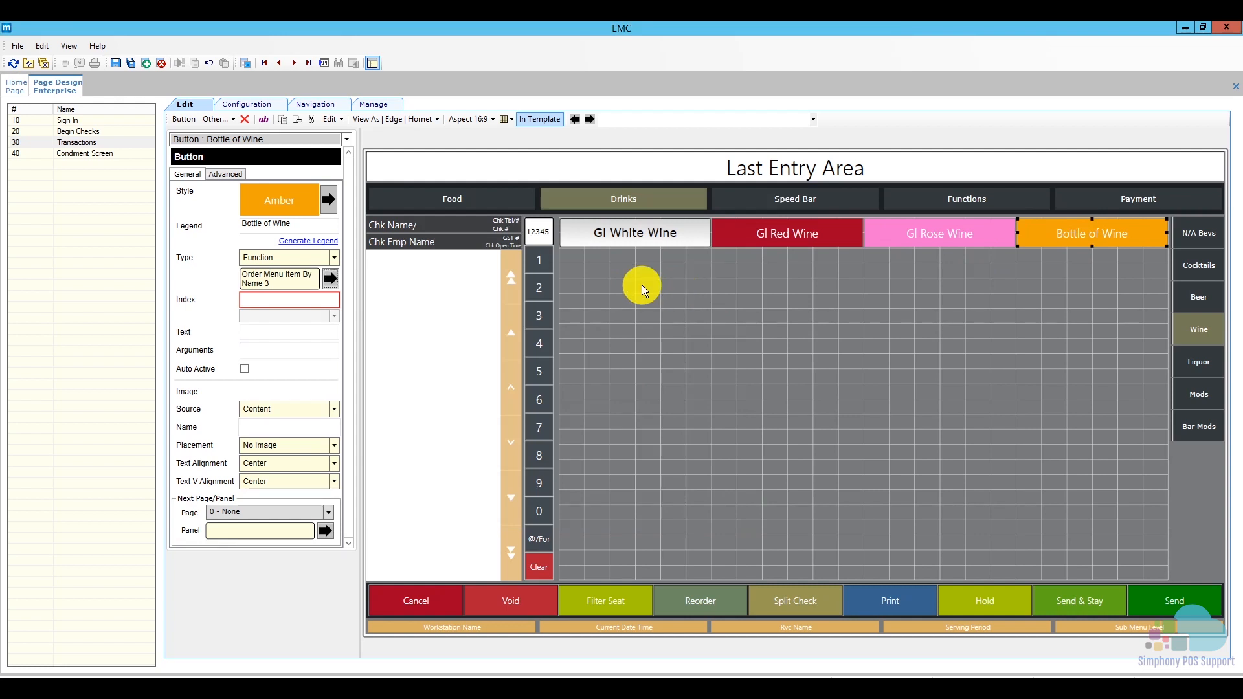
Step: Add a Sales SLU below the wine buttons and enlarge it to fill the rest of the grid
click(232, 119)
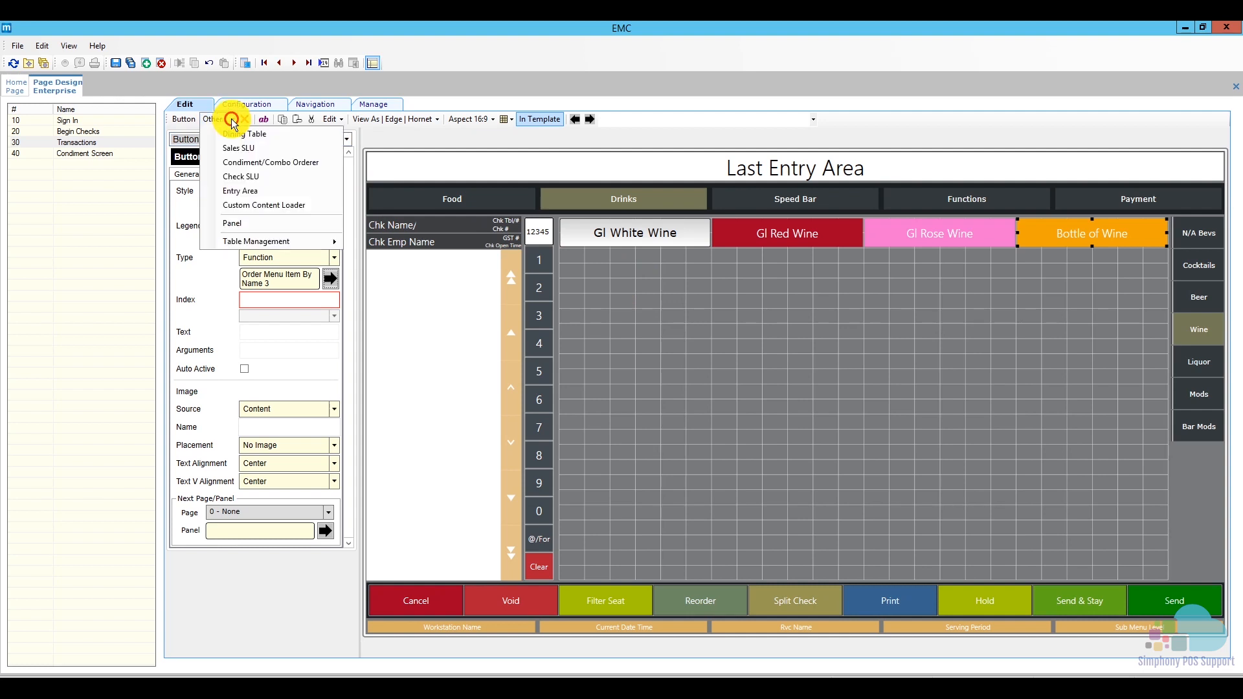
click(255, 146)
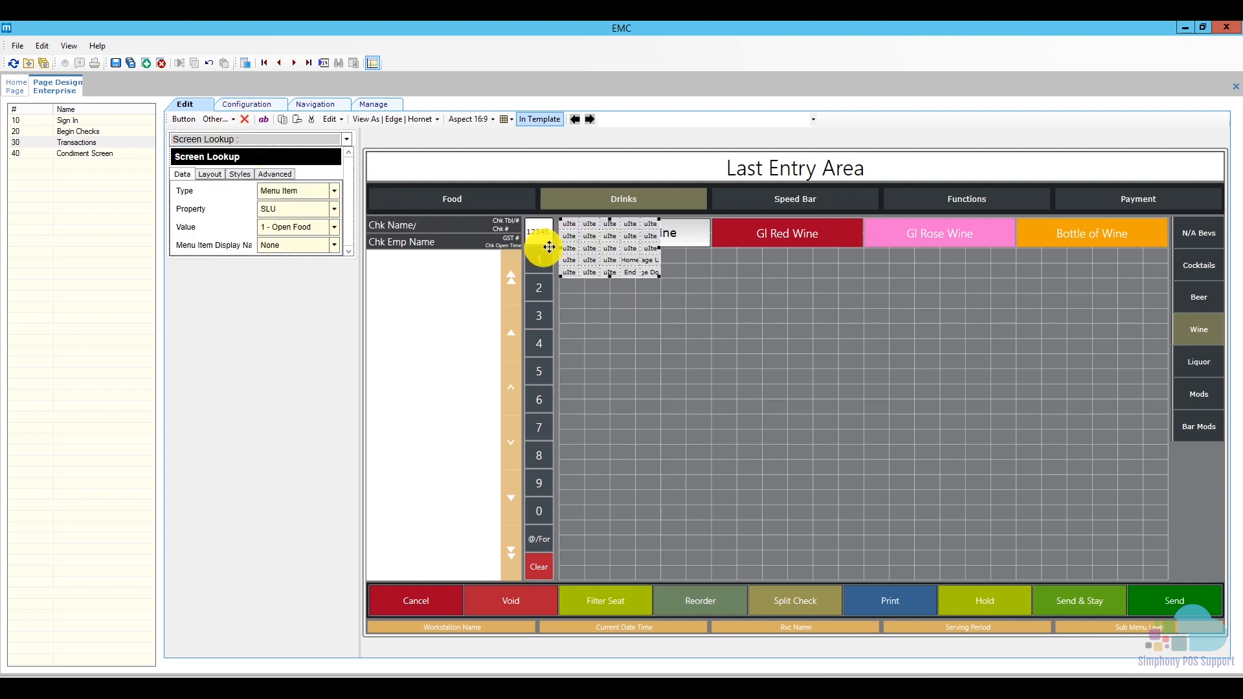
drag(593, 240, 592, 286)
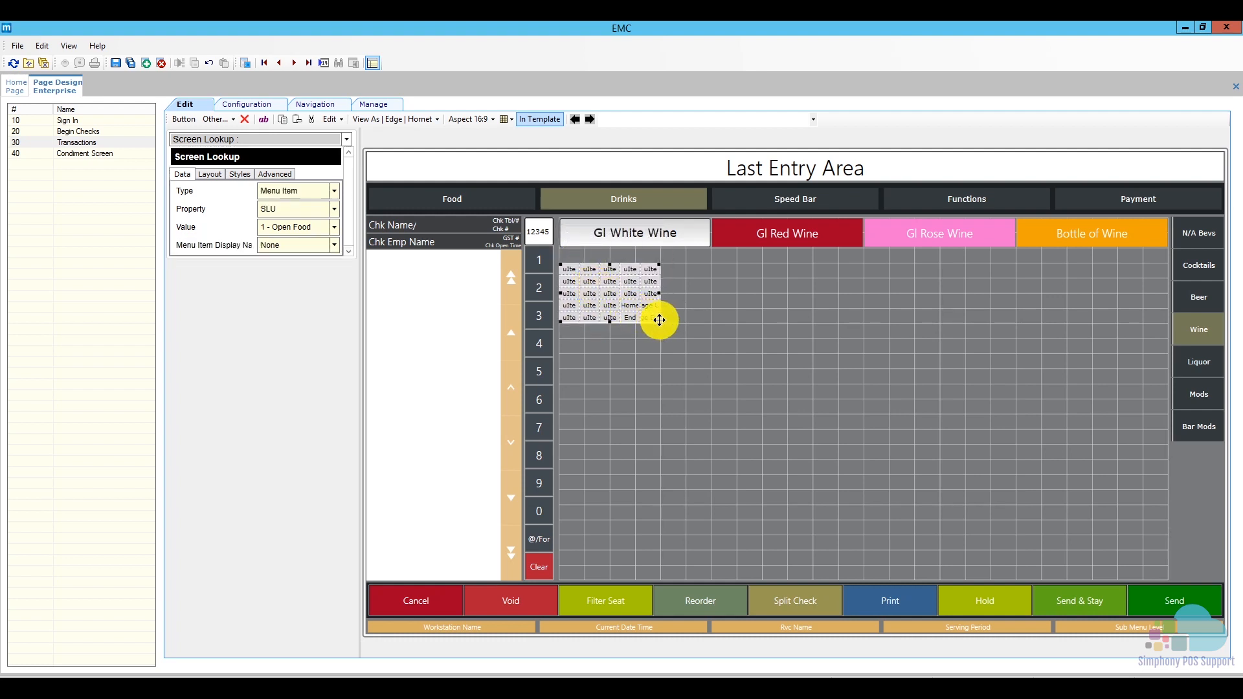
drag(714, 351, 1168, 578)
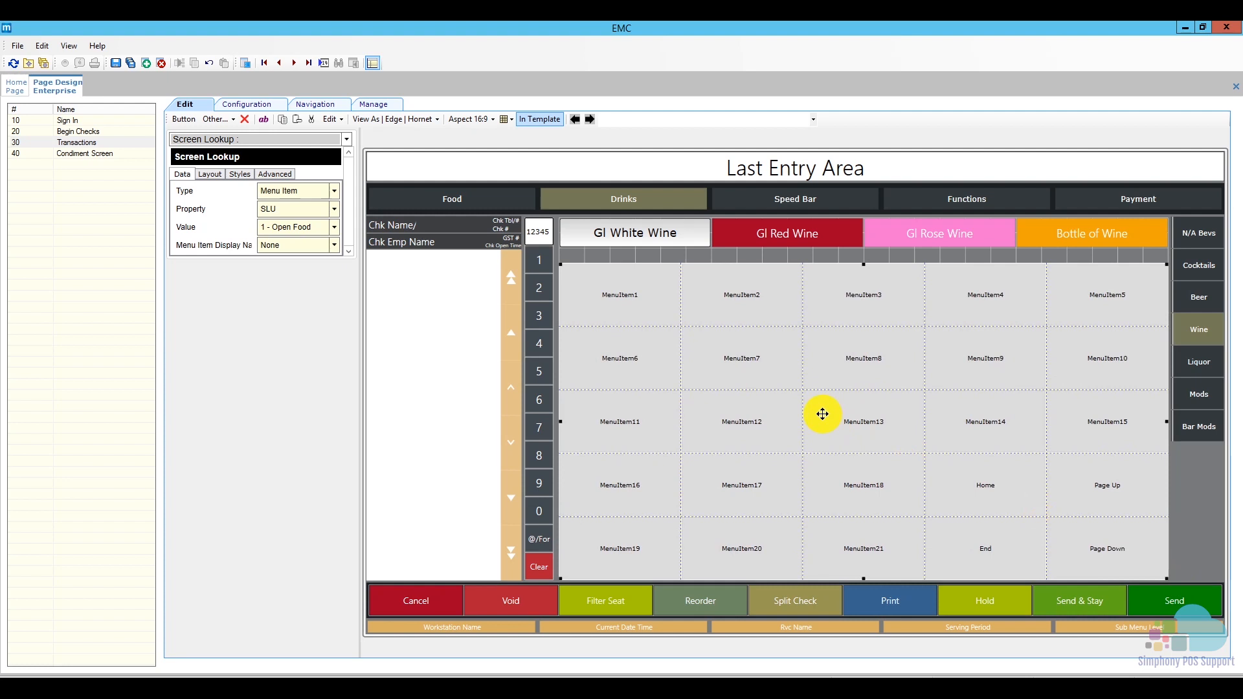
Step: Keep the screen lookup's type as Menu Item and set its property to Dynamic SLU
click(334, 191)
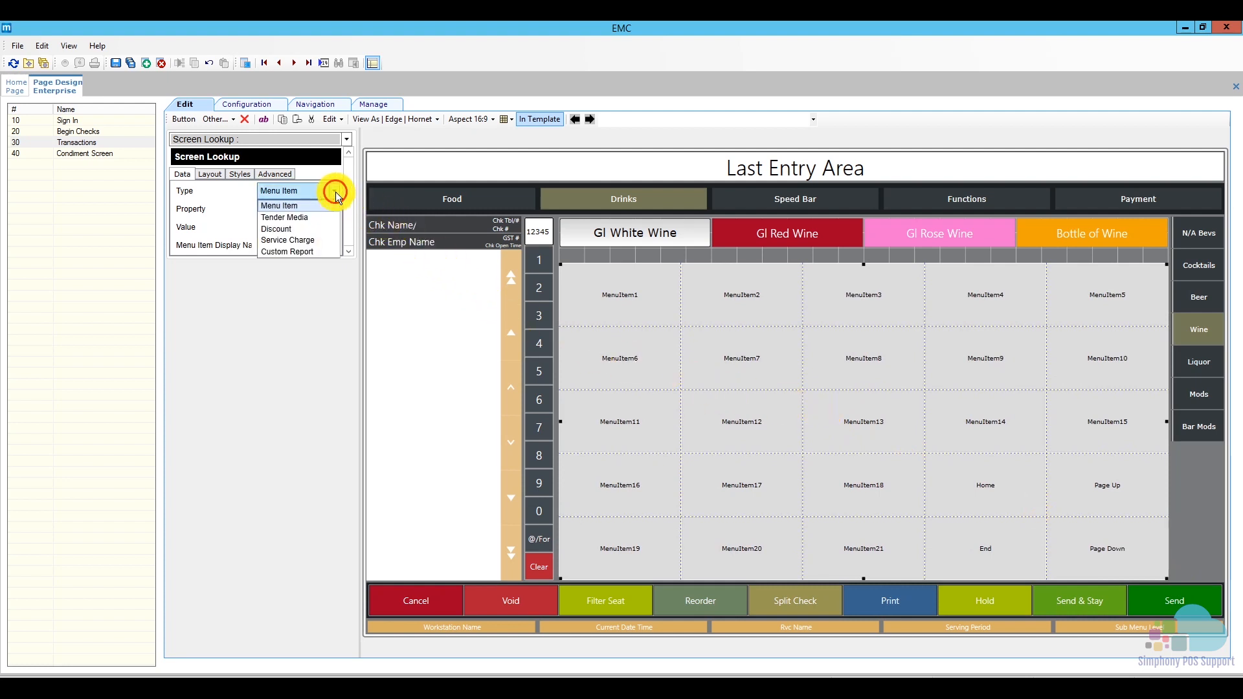
click(336, 192)
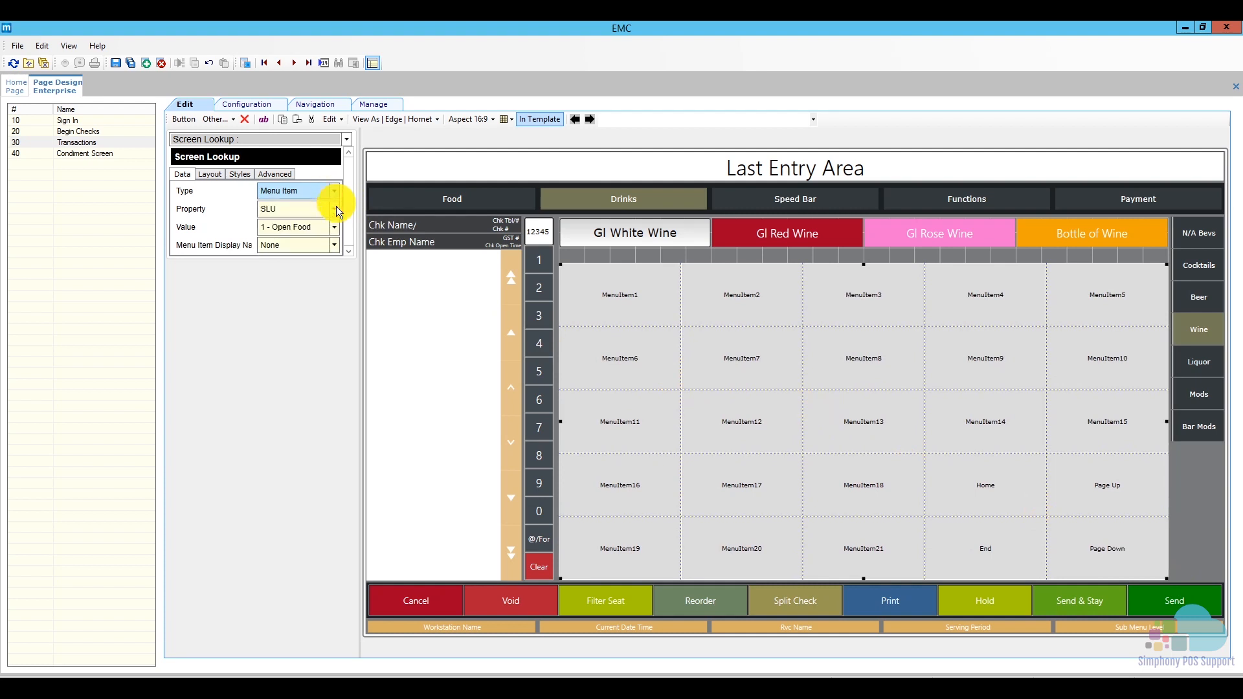
click(336, 208)
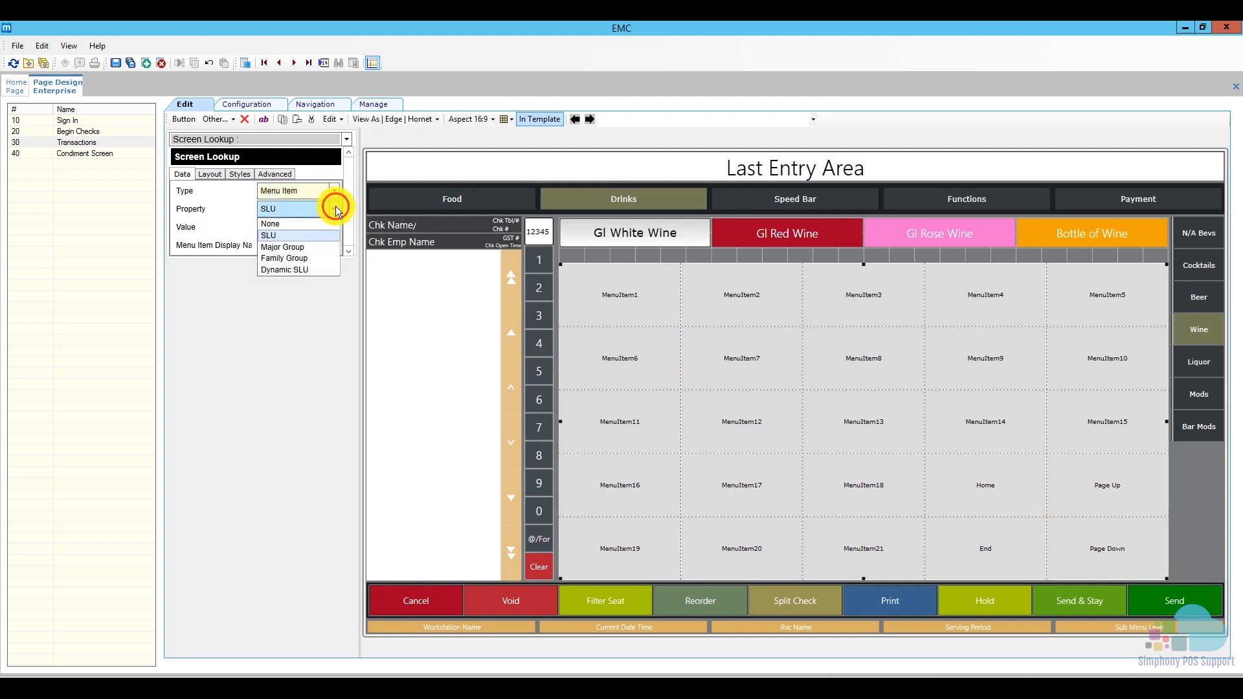
click(310, 273)
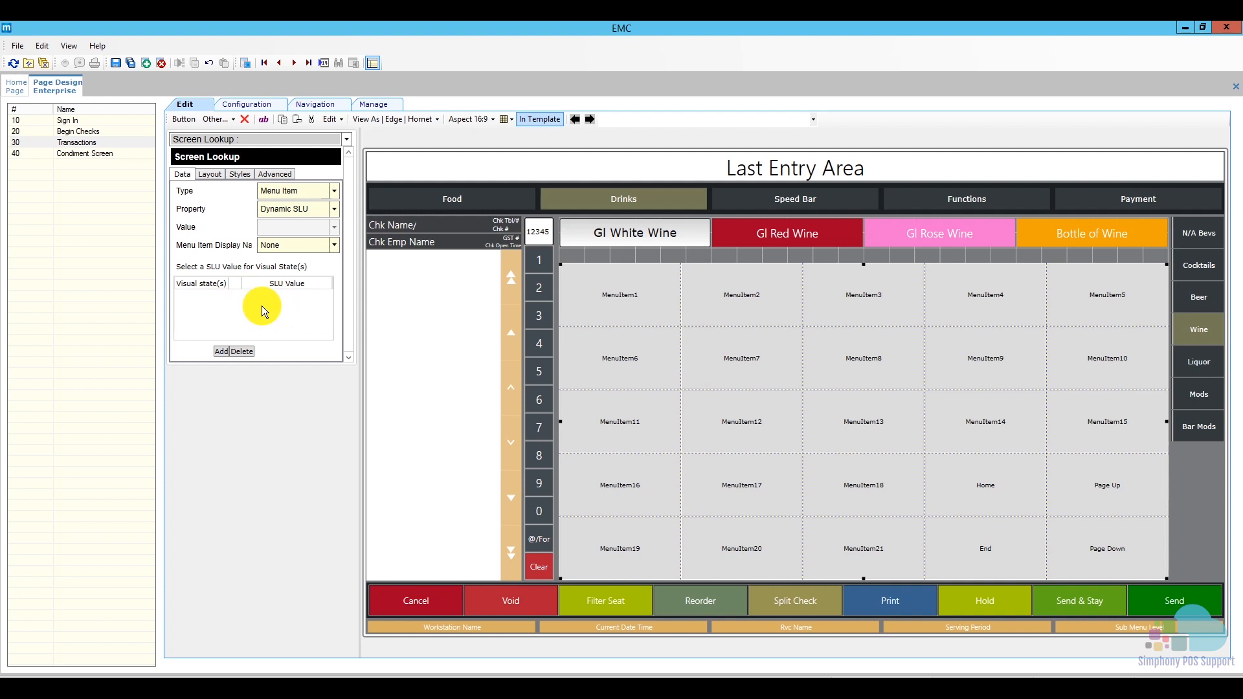
Step: Try the Tabbed Grid Box display type for the wine screen lookup, restore Grid, and check the available layout types
click(211, 173)
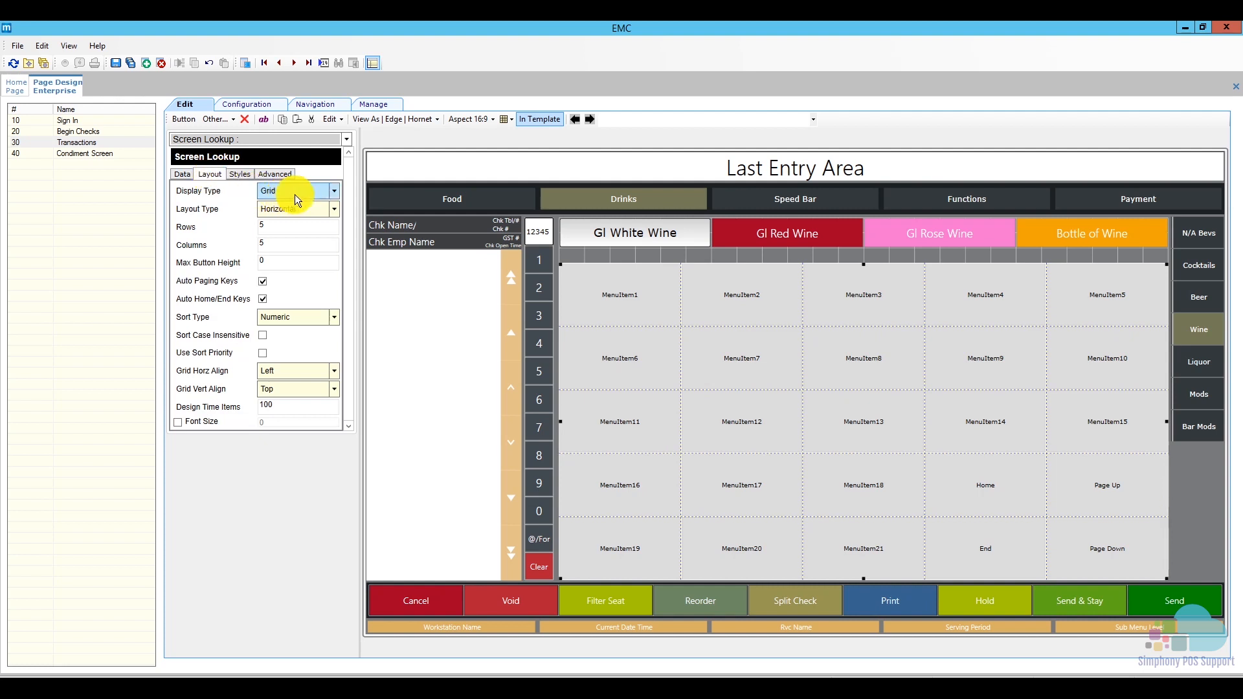
click(334, 191)
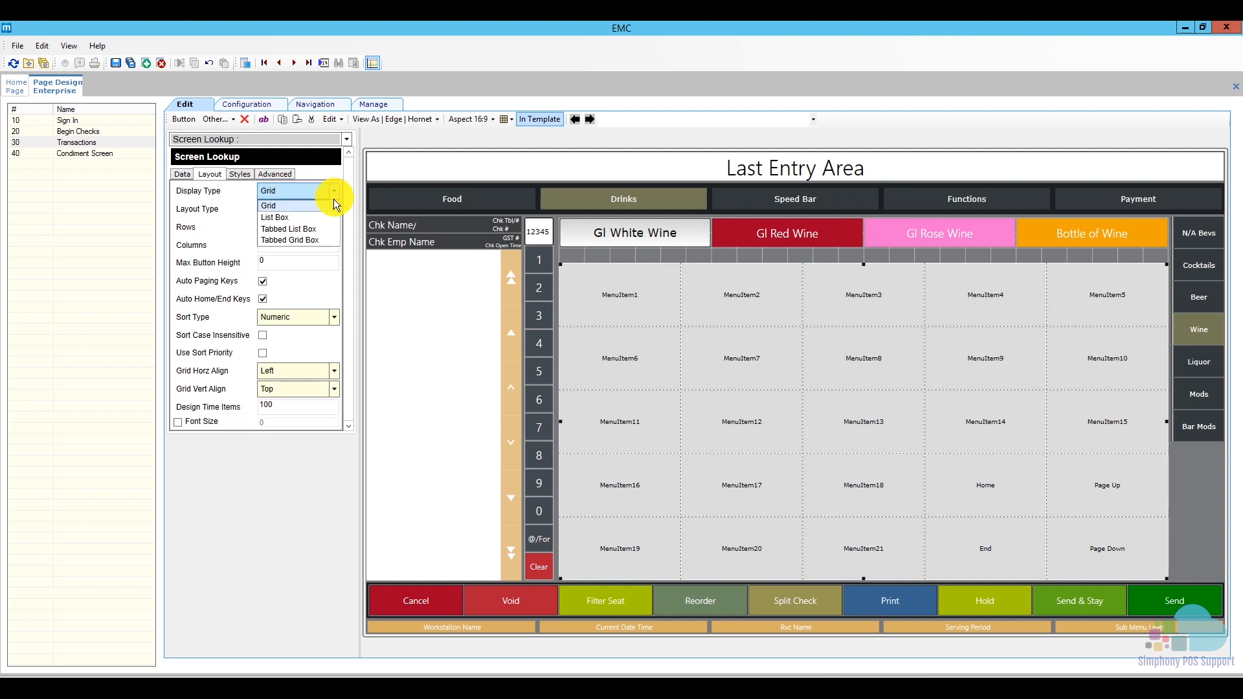
click(325, 239)
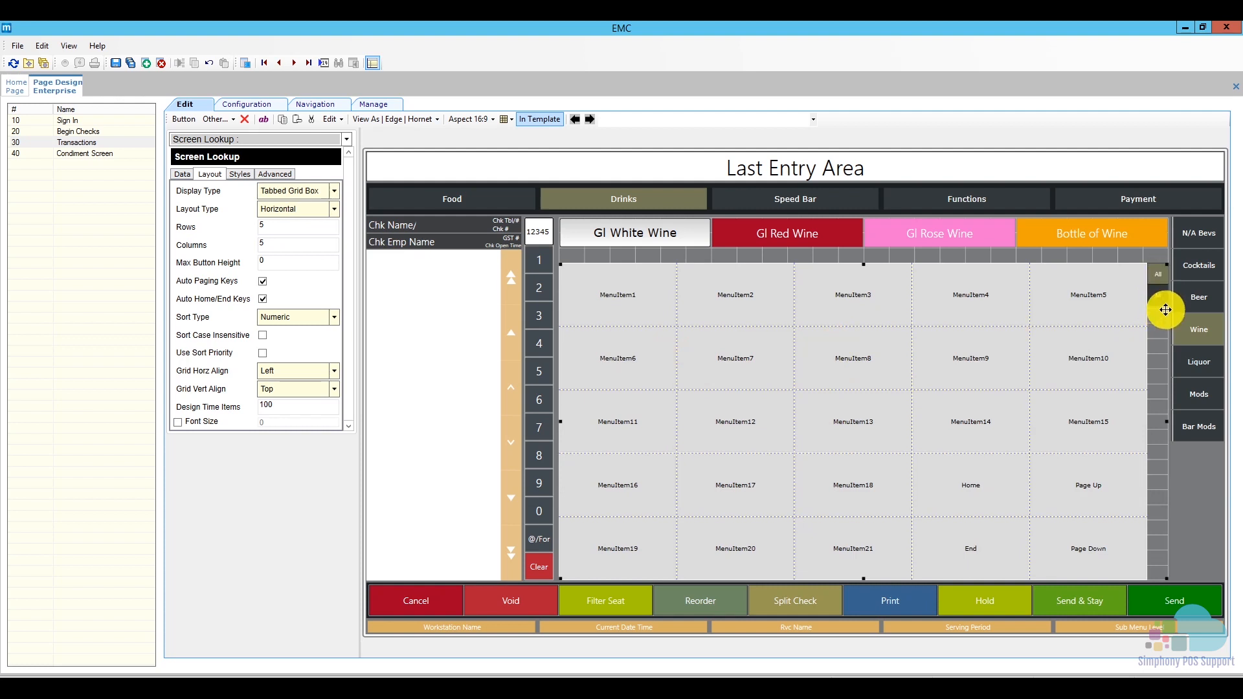
click(337, 195)
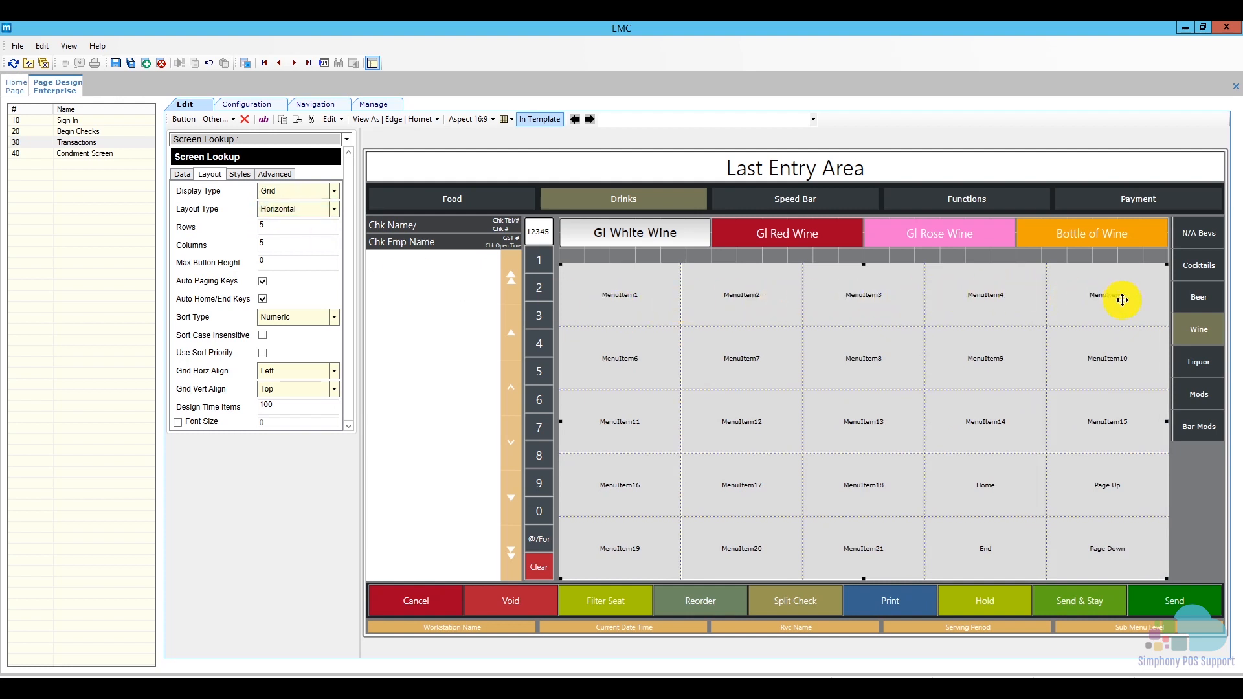
click(334, 211)
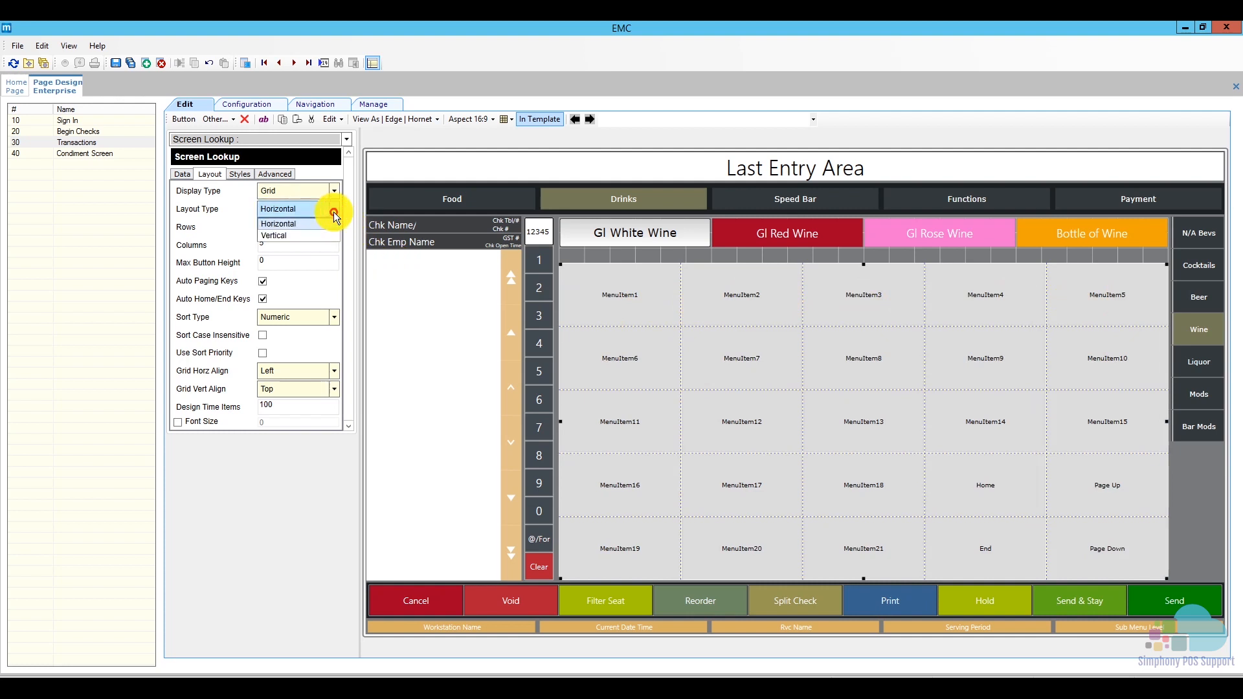
click(335, 211)
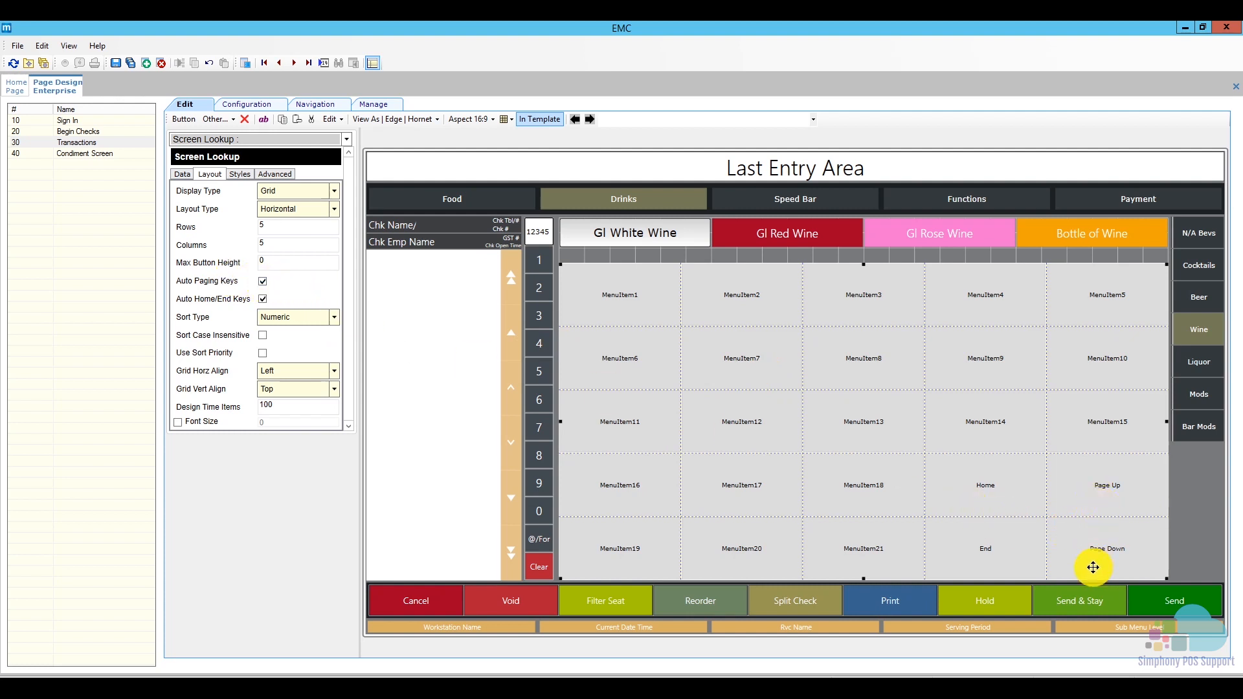
Step: Turn off Auto Home/End Keys for the screen lookup and sort it by Alpha with Use Sort Priority enabled
click(262, 299)
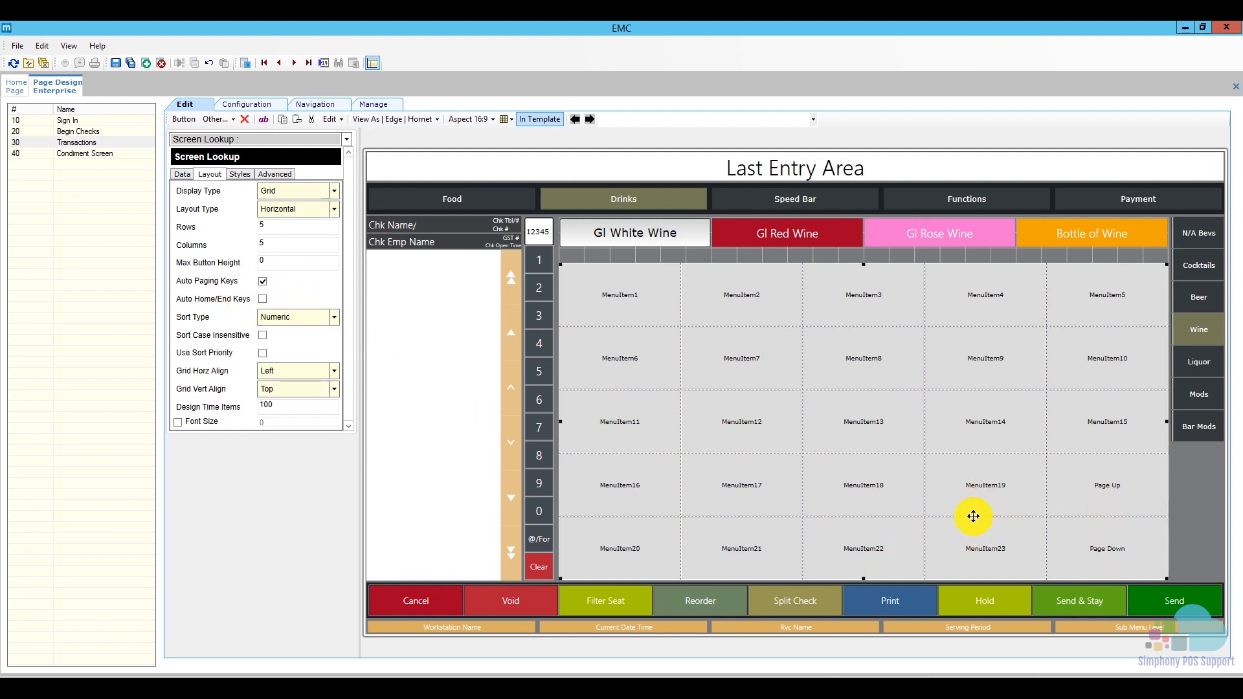
click(333, 316)
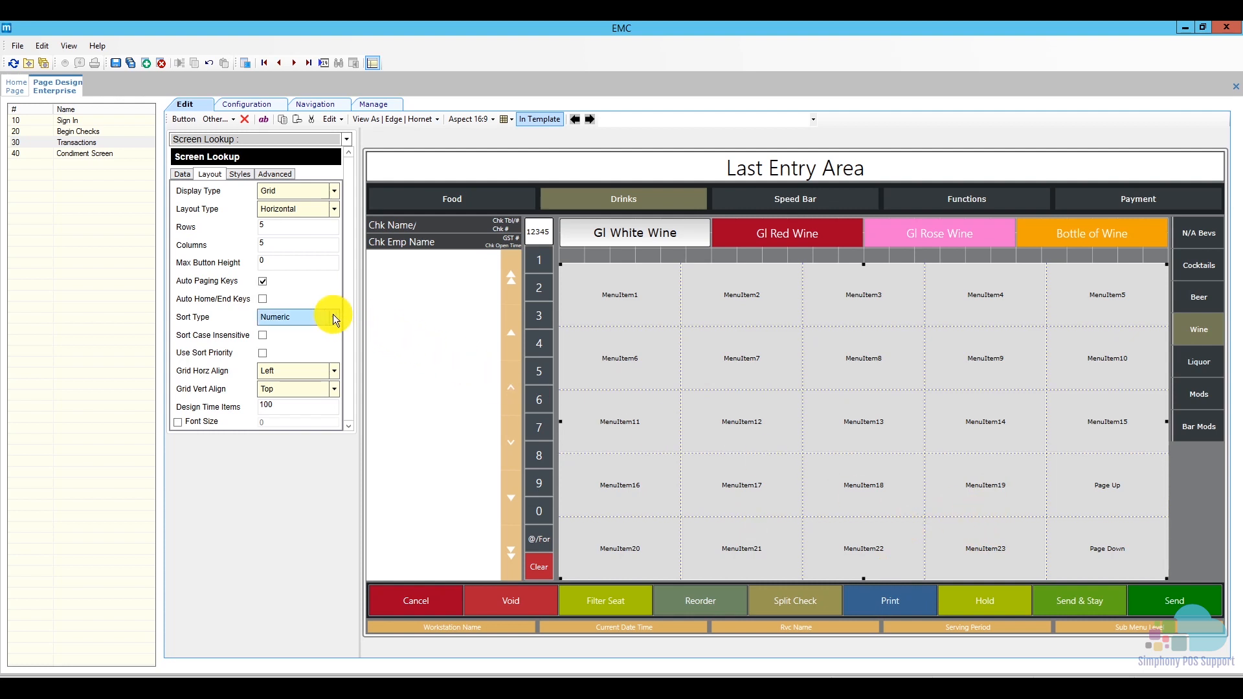
click(324, 341)
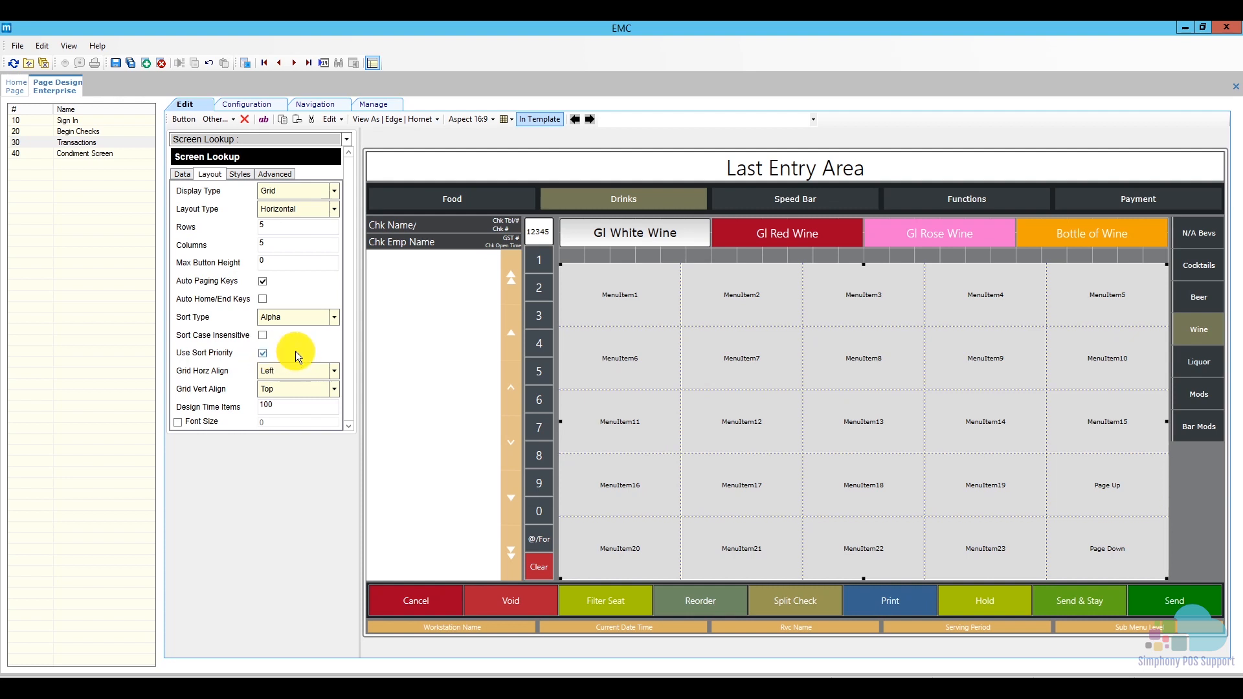
Step: Give the screen lookup's menu item buttons the Aquamarine style
click(243, 179)
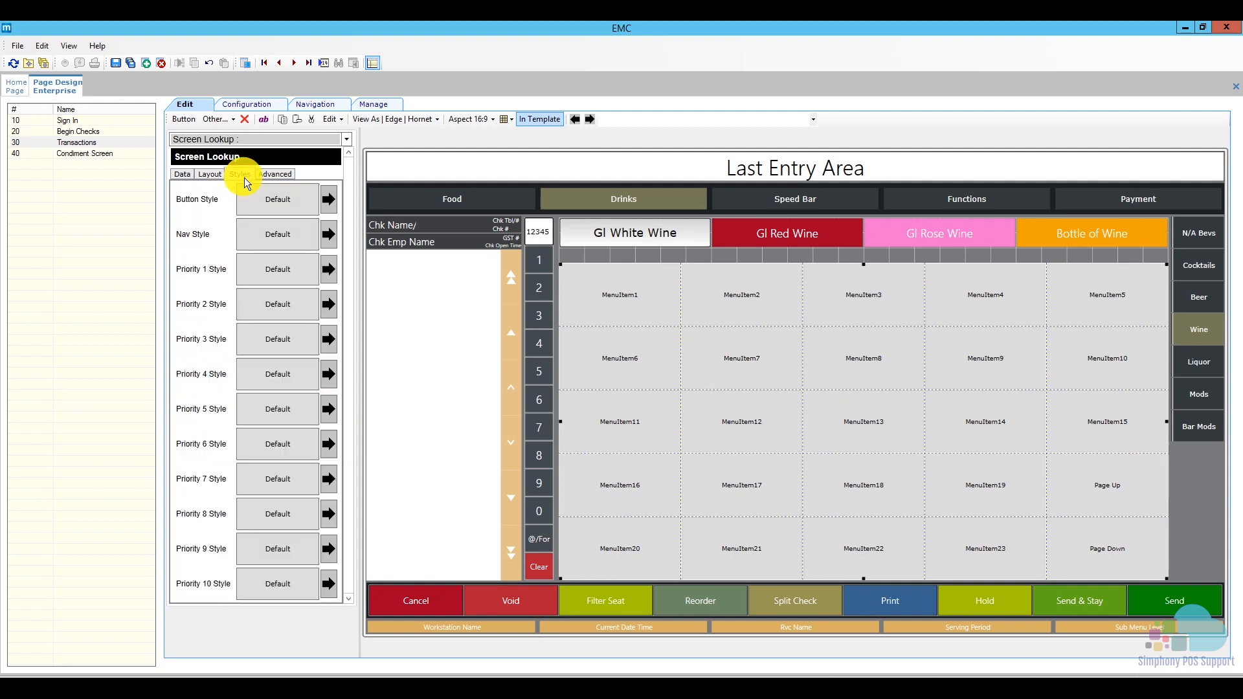
click(329, 199)
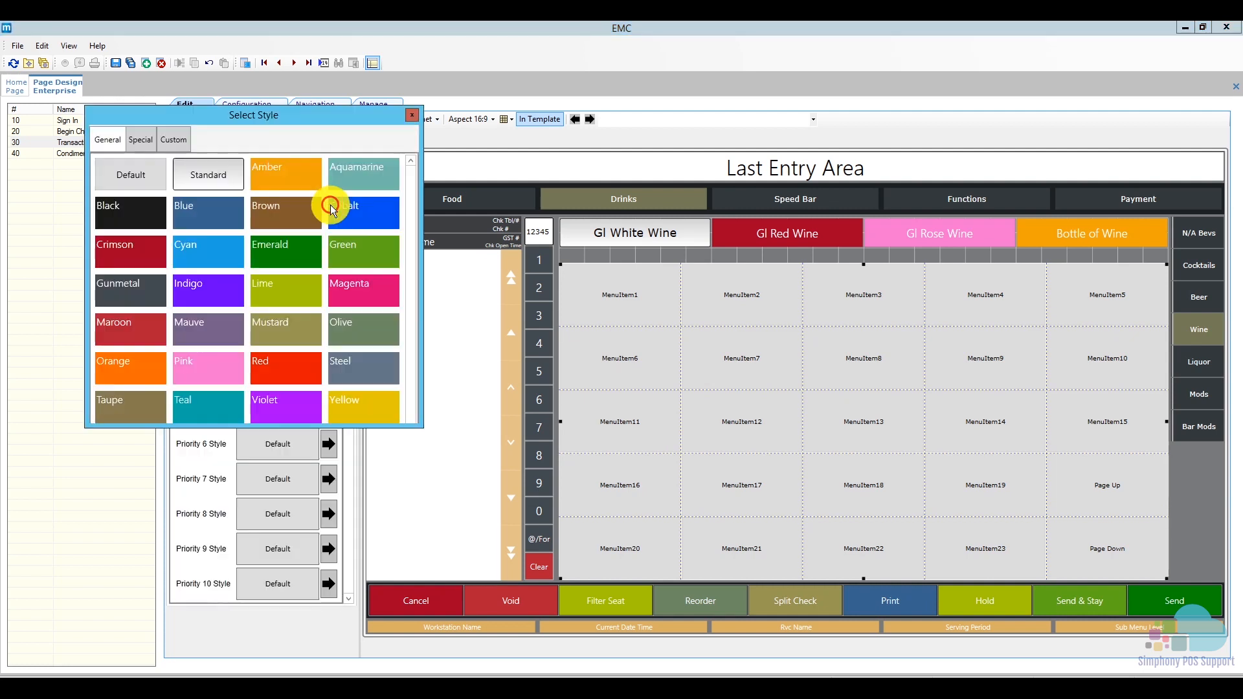
click(345, 176)
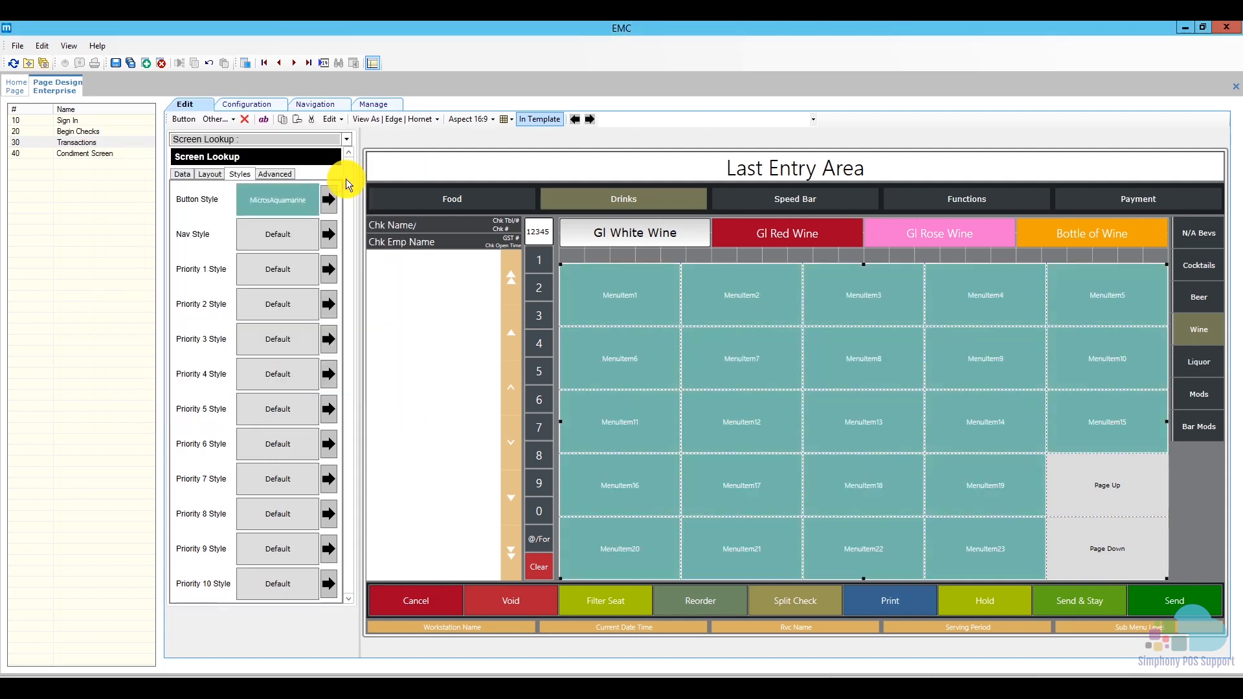
Step: Compare with the Beer tab's lookup and give the wine lookup's navigation buttons the Gunmetal style
click(1199, 298)
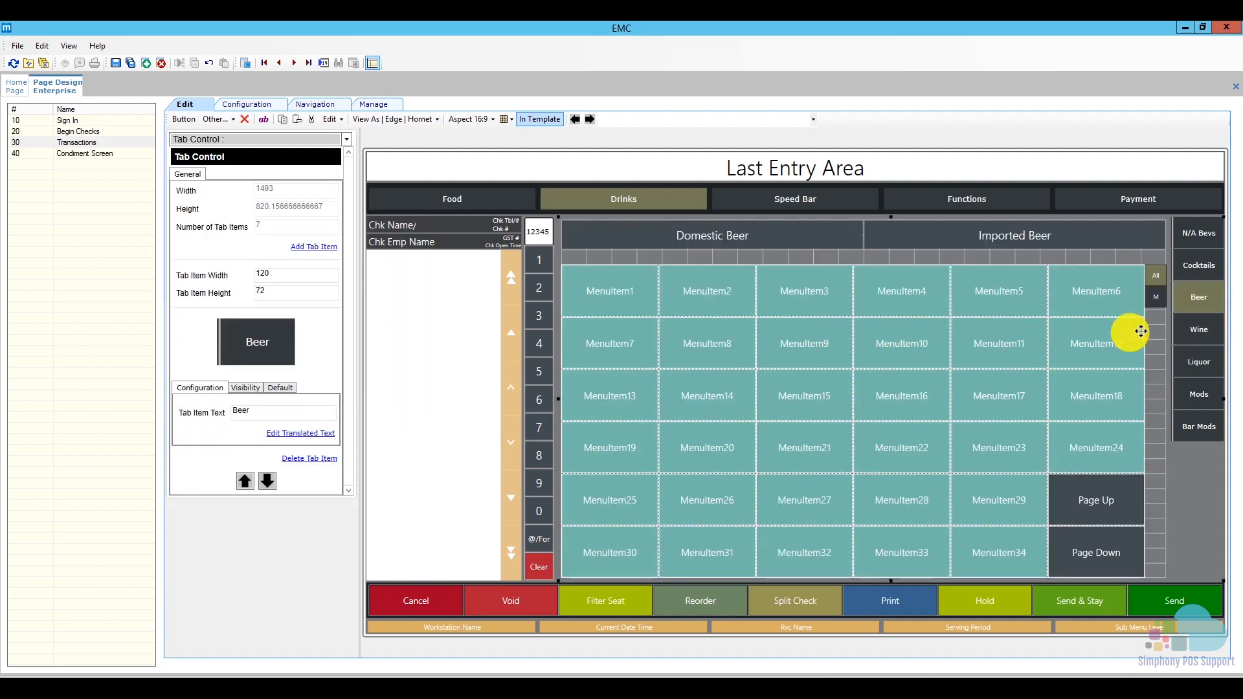
click(1201, 331)
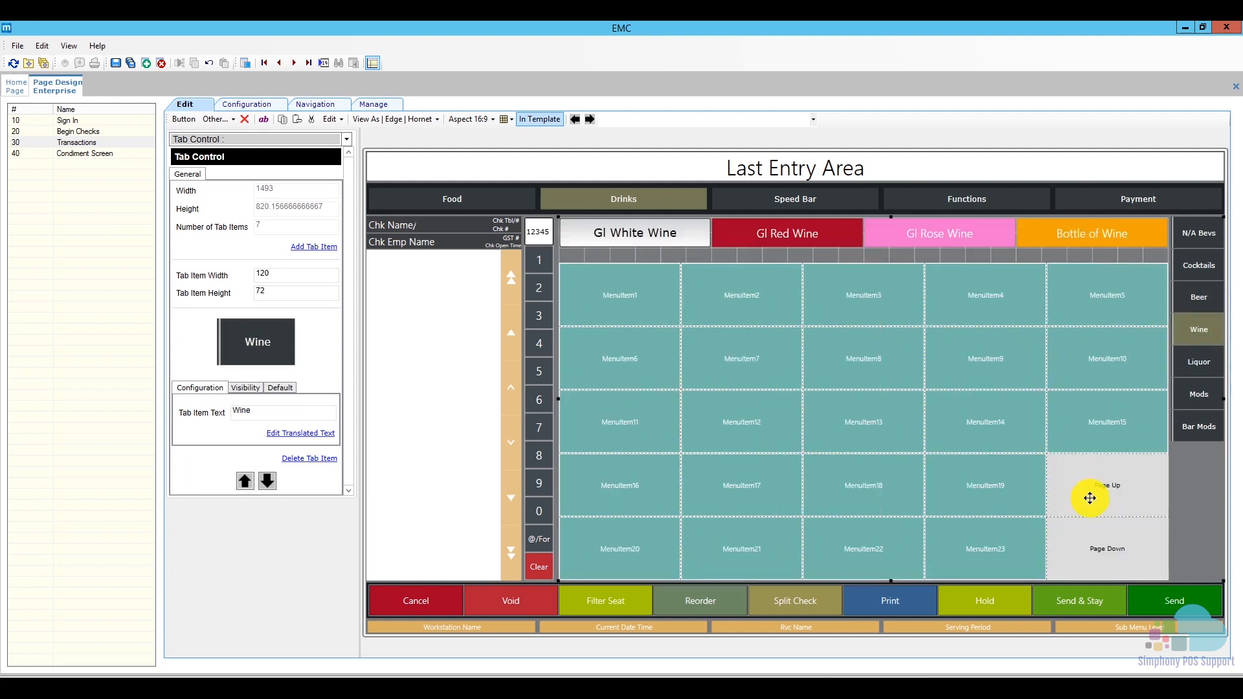
click(894, 380)
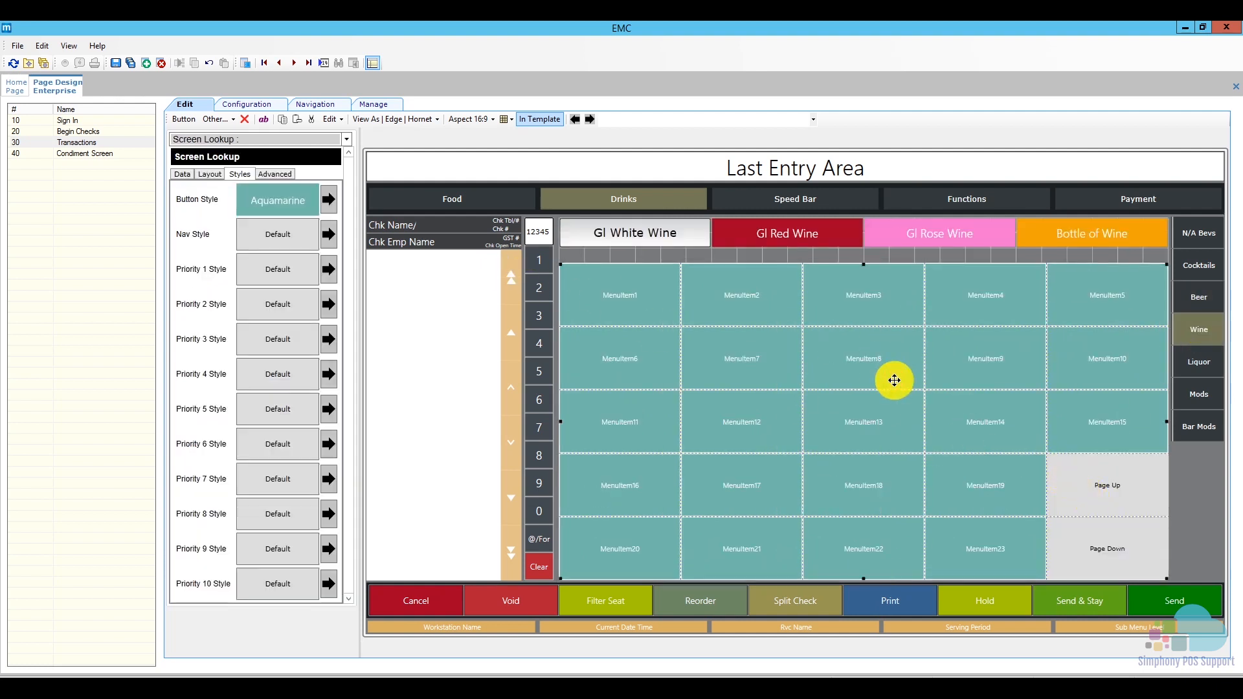
click(325, 236)
click(146, 287)
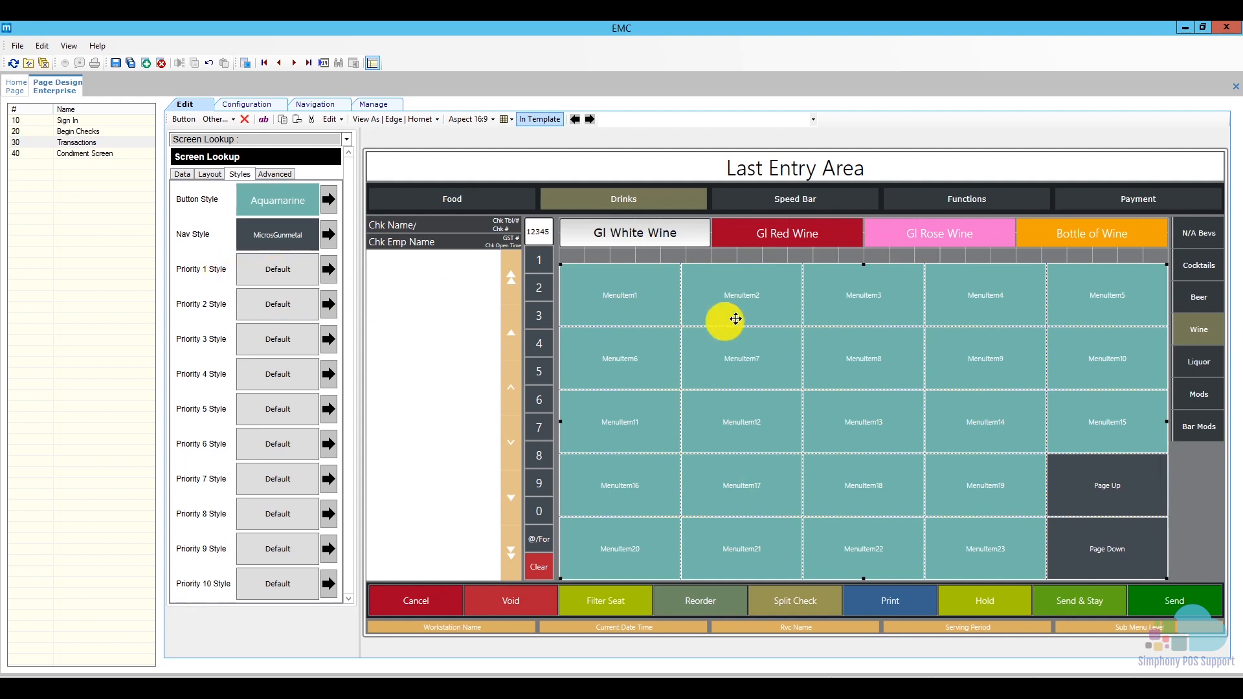
Step: Assign the Standard style to the wine lookup's Priority 1 and Priority 2 items
click(329, 269)
click(229, 198)
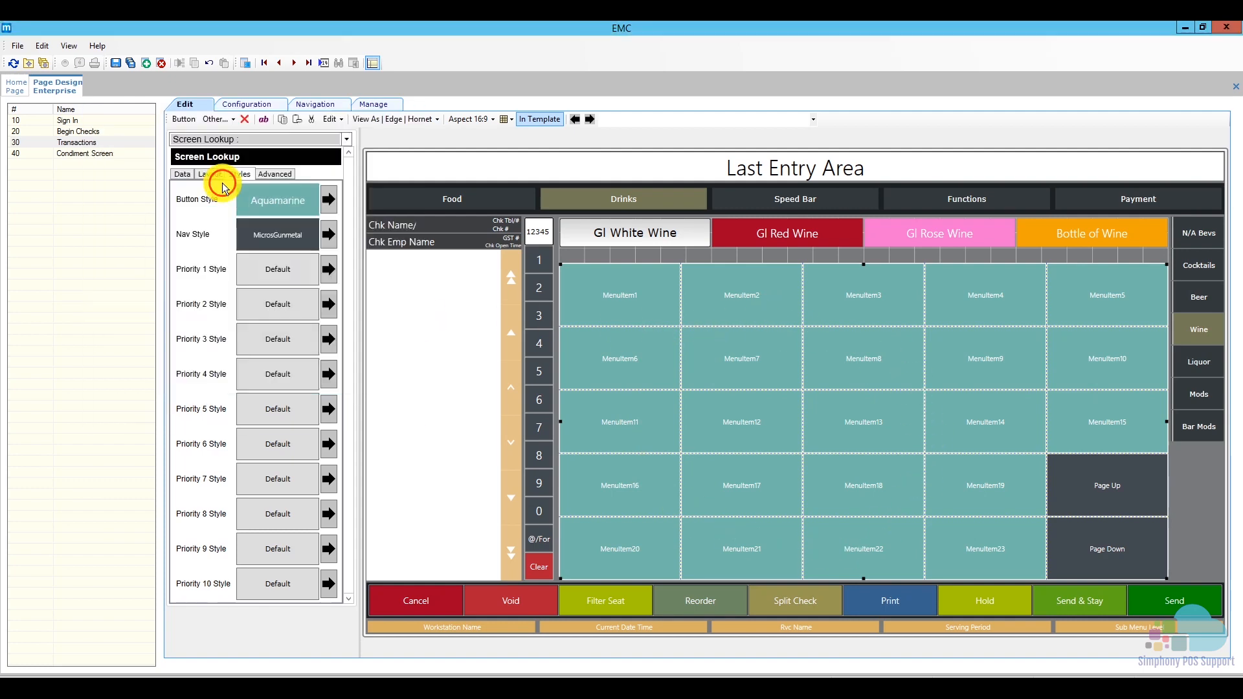
click(328, 301)
click(216, 181)
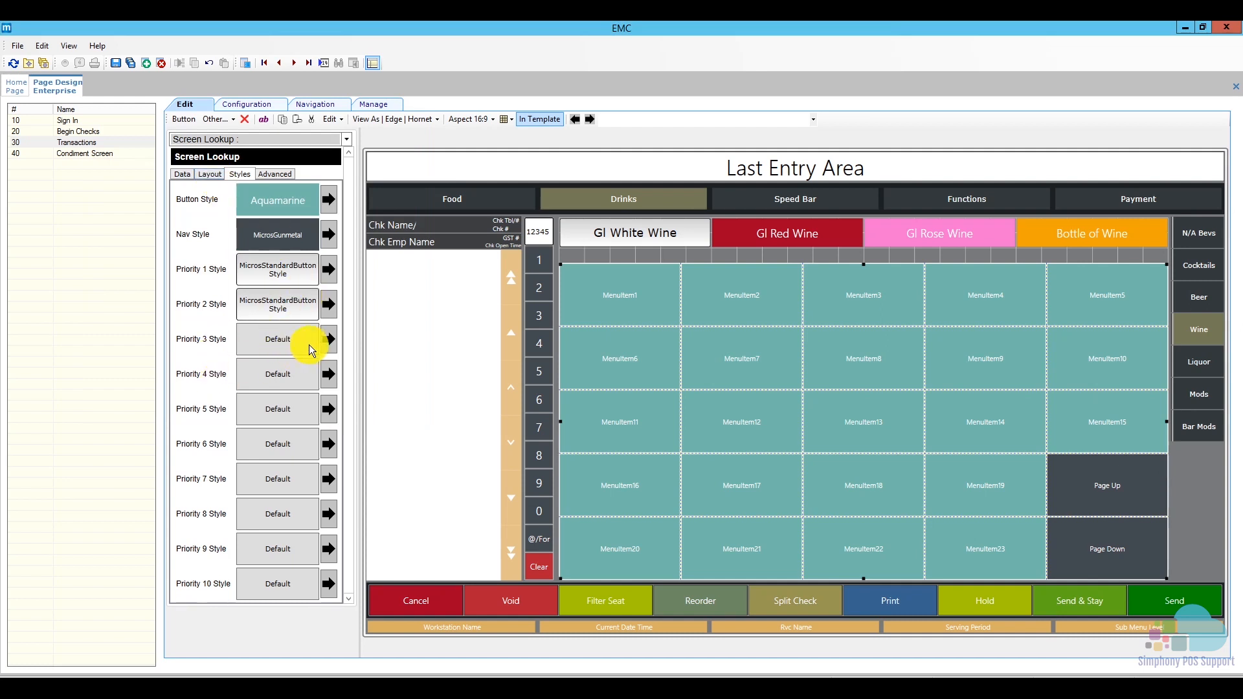
Step: Assign the Crimson style to the wine lookup's Priority 3 and Priority 4 items
click(330, 339)
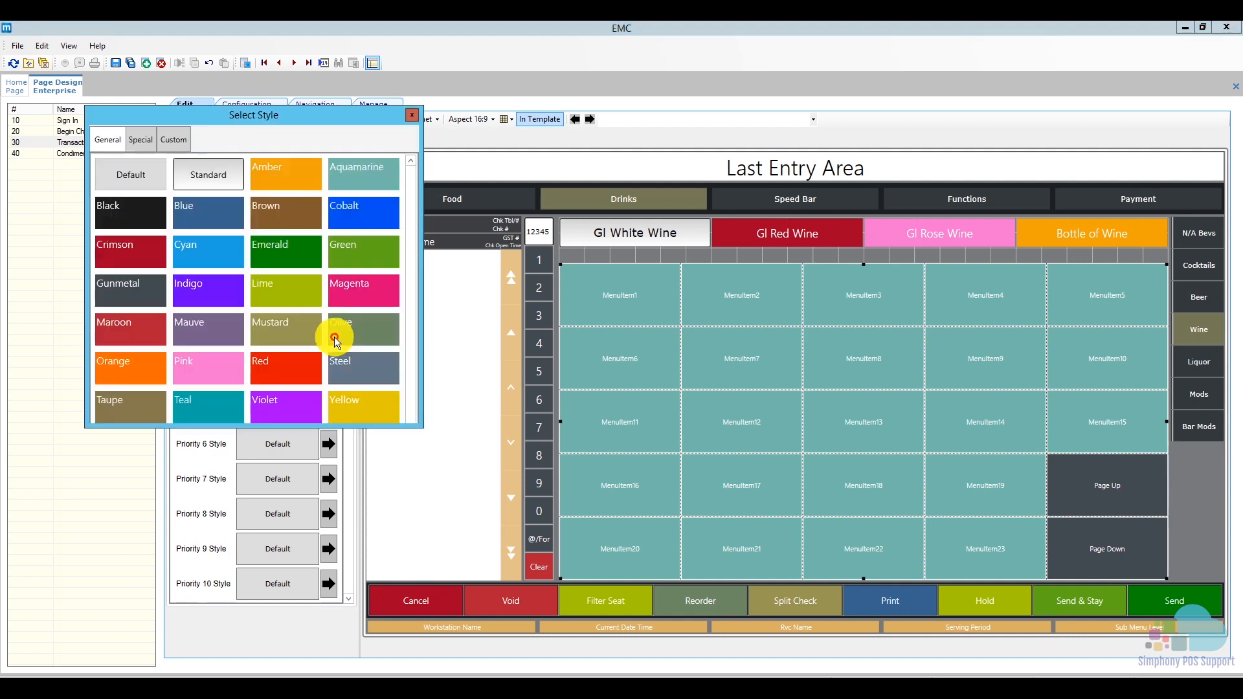
click(153, 245)
click(326, 380)
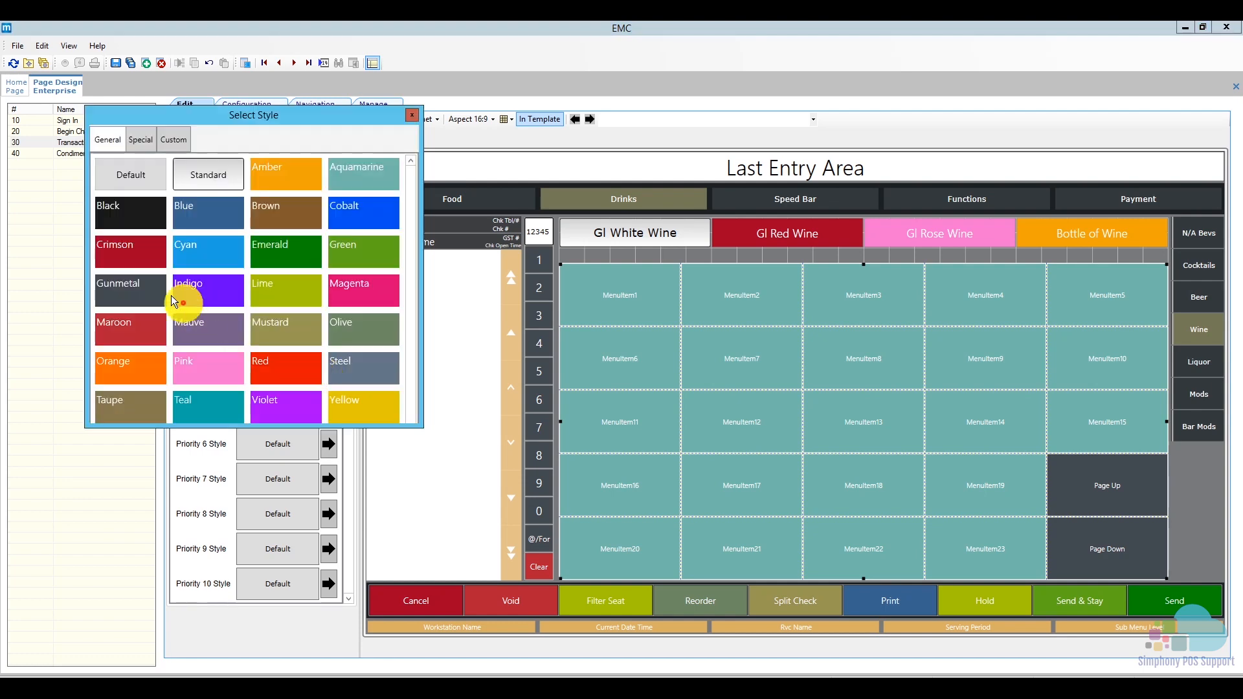
click(132, 257)
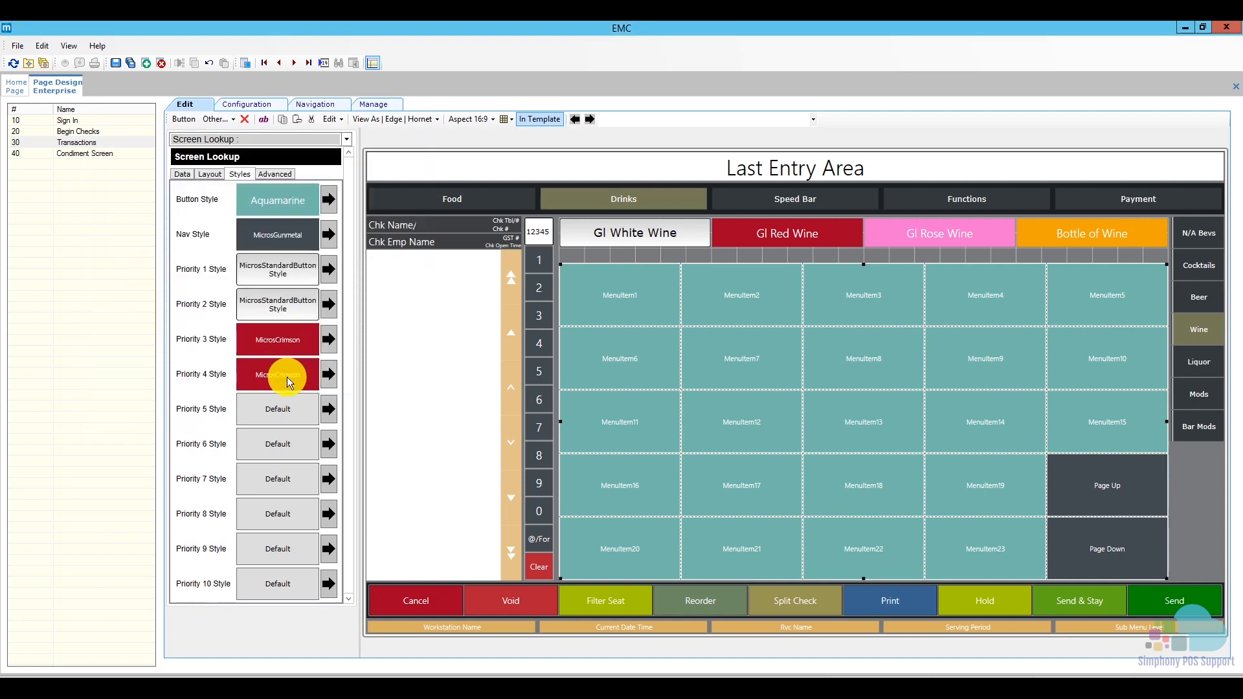
Step: Assign the Pink style to the wine lookup's Priority 5 and Priority 6 items
click(329, 411)
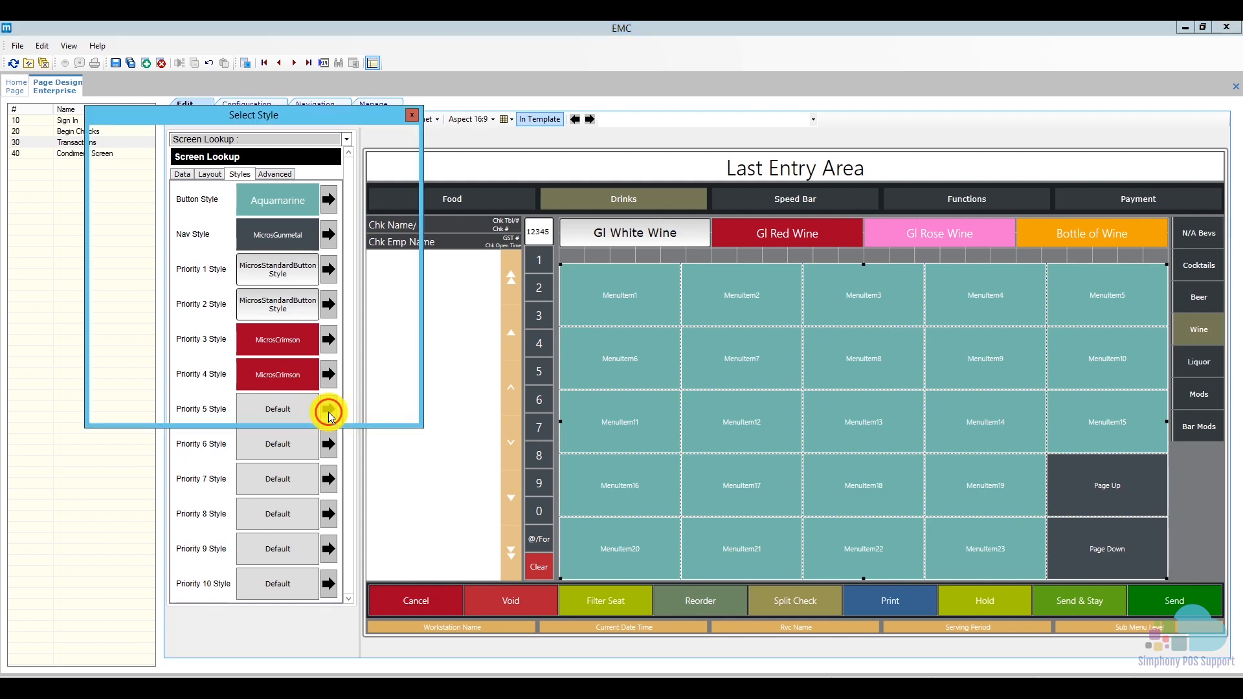
click(216, 373)
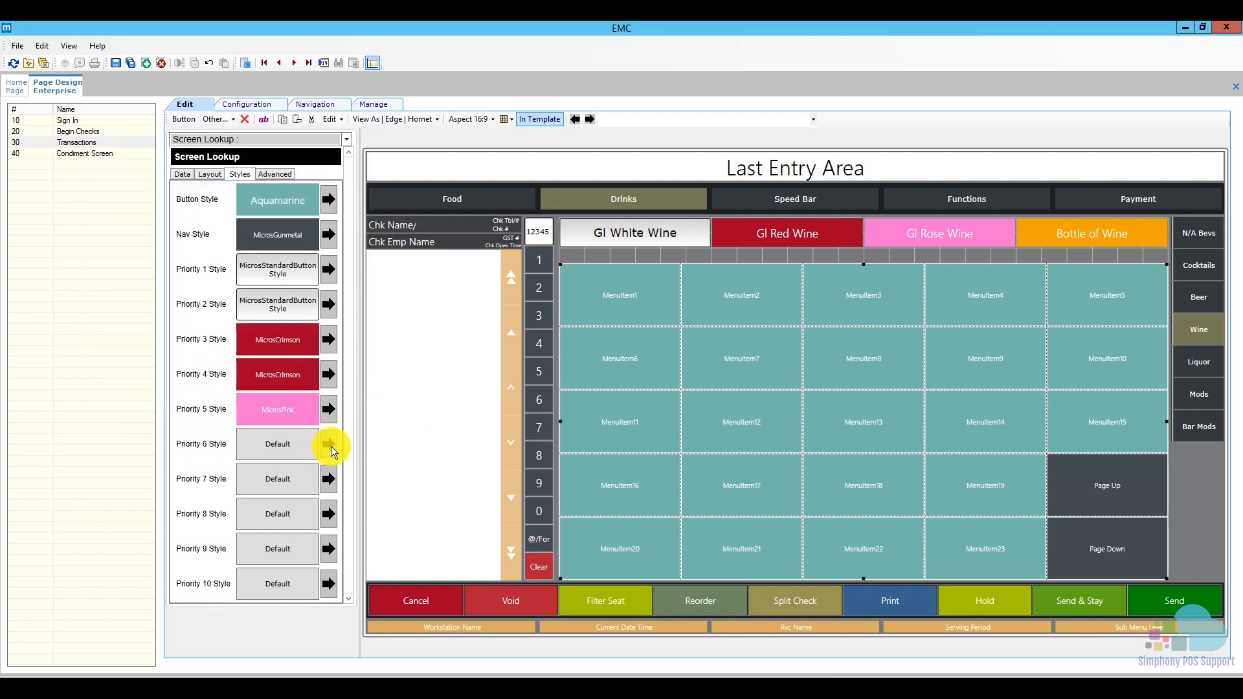
click(330, 448)
click(211, 369)
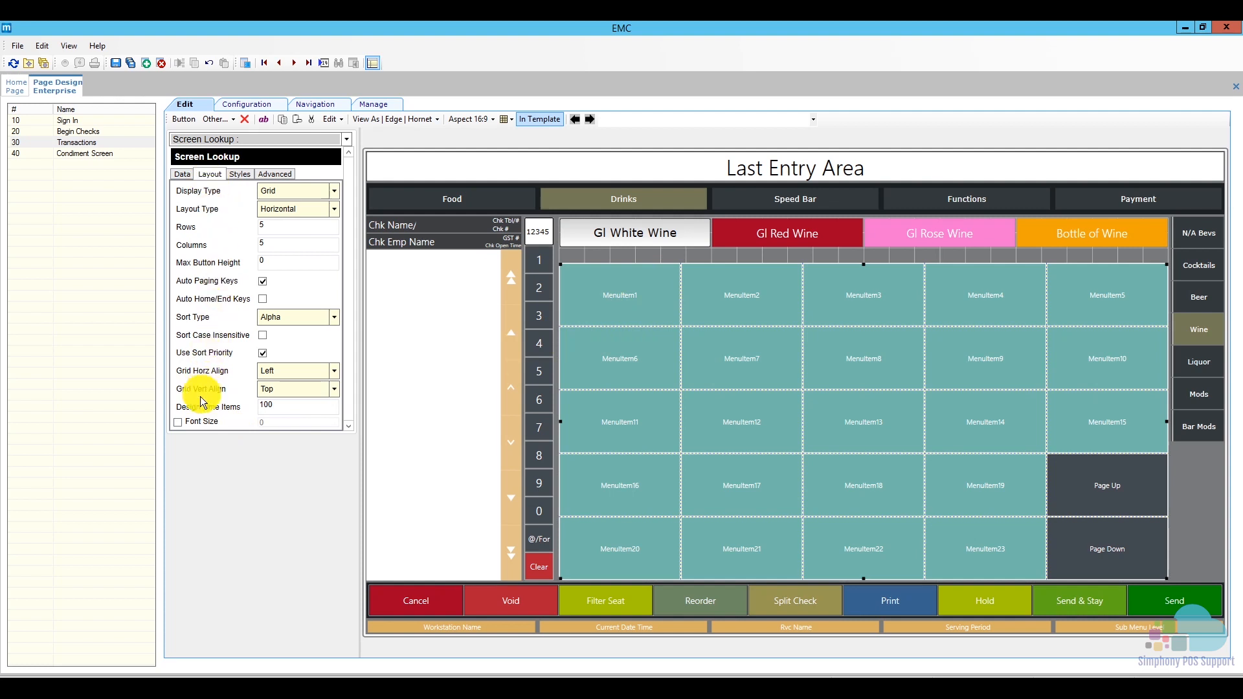
Step: Enable a custom font size of 22 in the wine lookup's layout and save the page
click(178, 422)
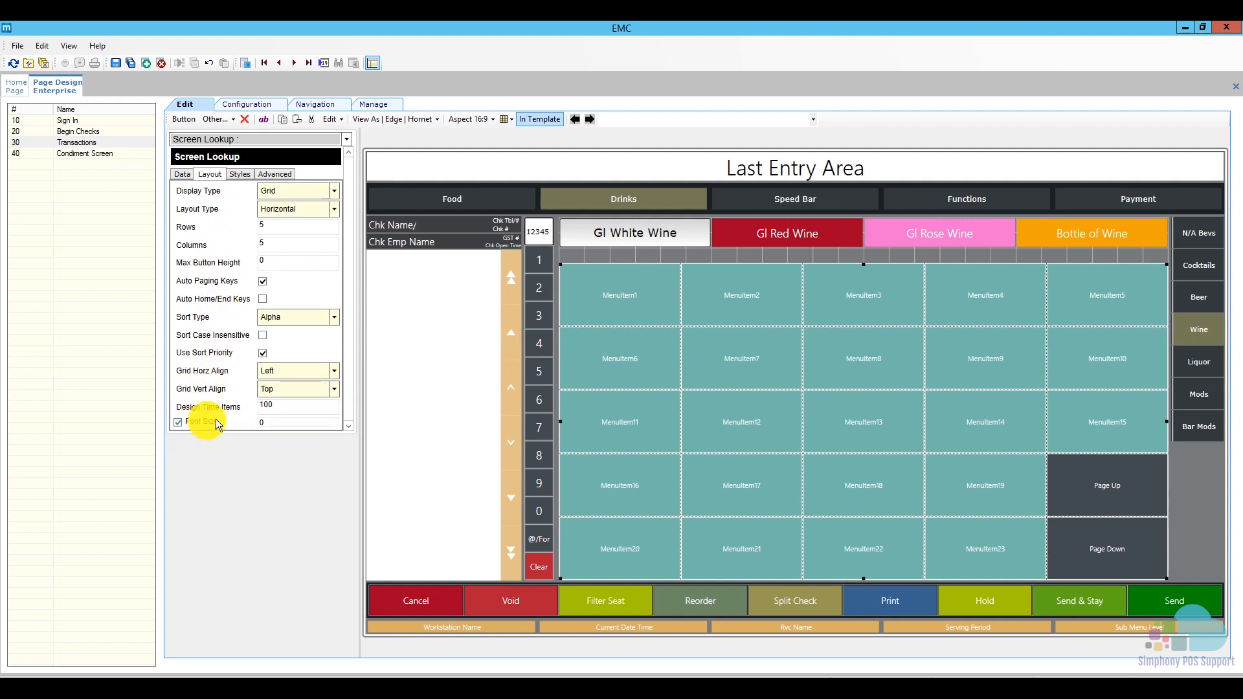
click(258, 425)
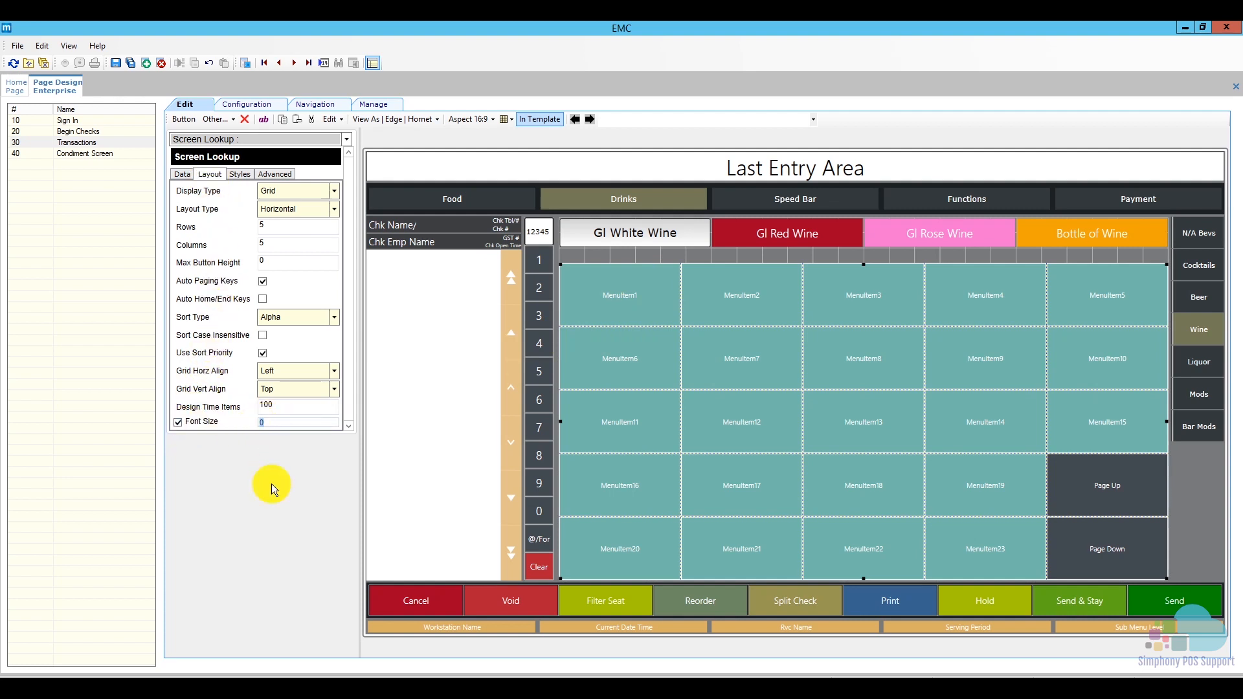
text(22)
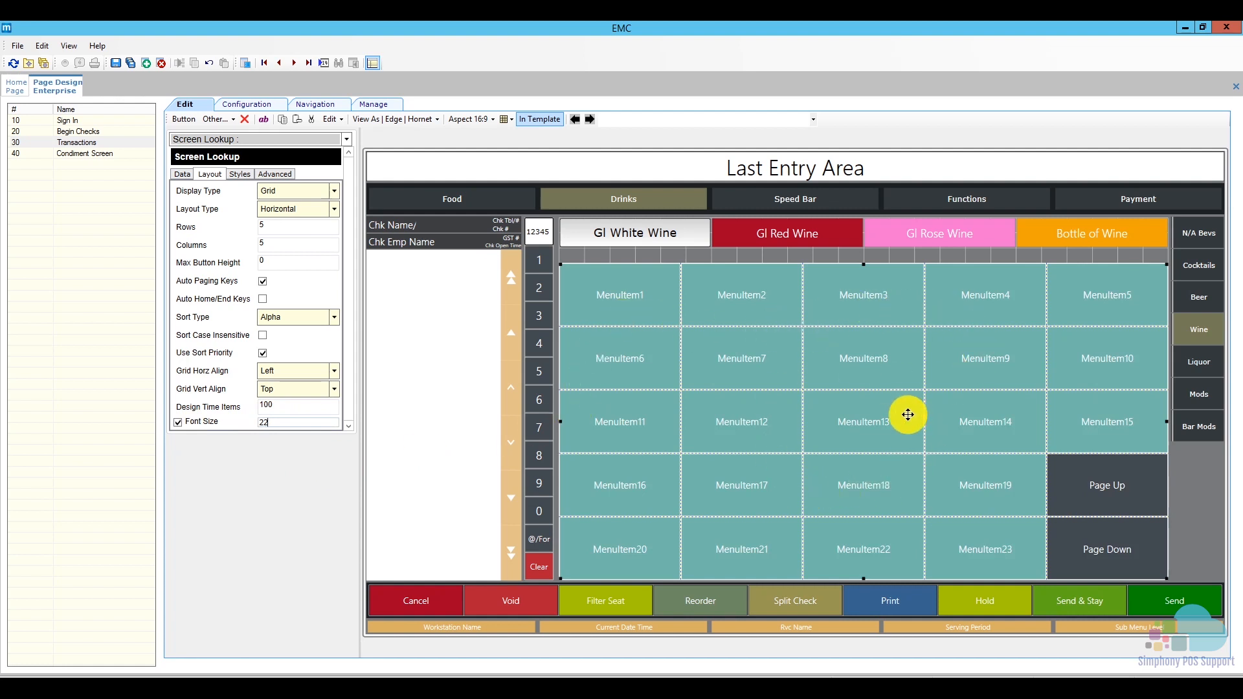
click(116, 63)
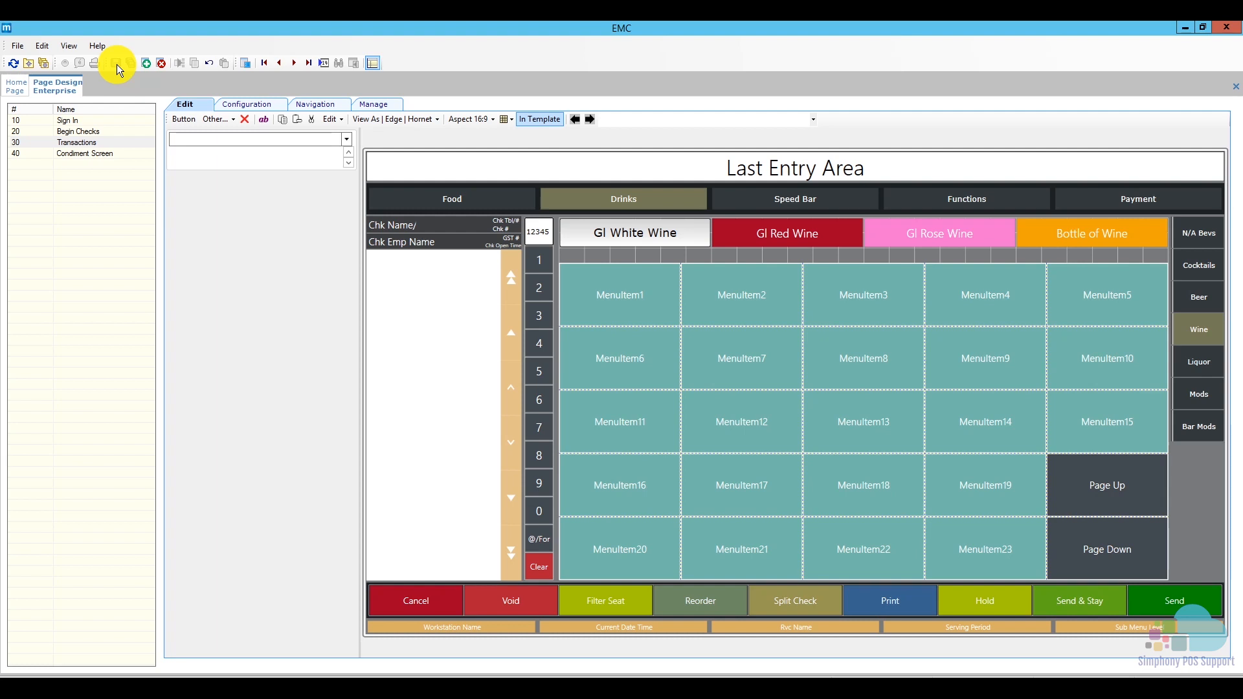
Step: Check the wine lookup's data settings, review the wine entries in the Menu Item SLU Names, and return to the page design
click(693, 392)
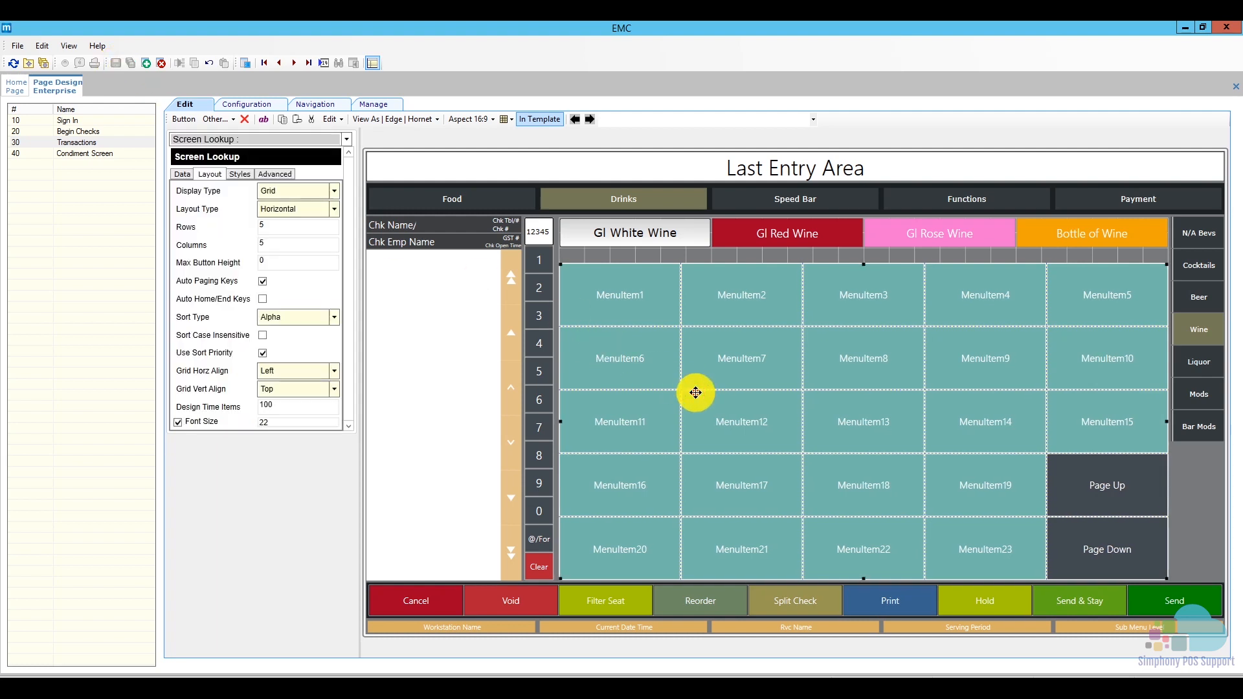
click(184, 176)
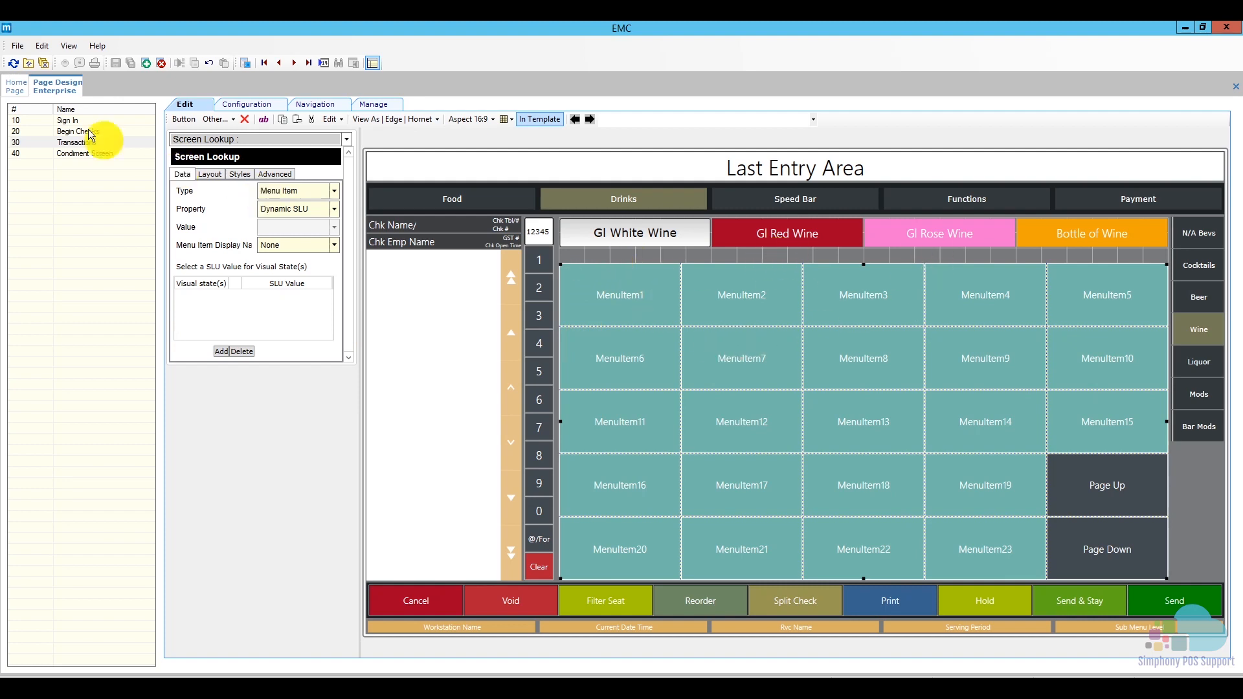
click(20, 88)
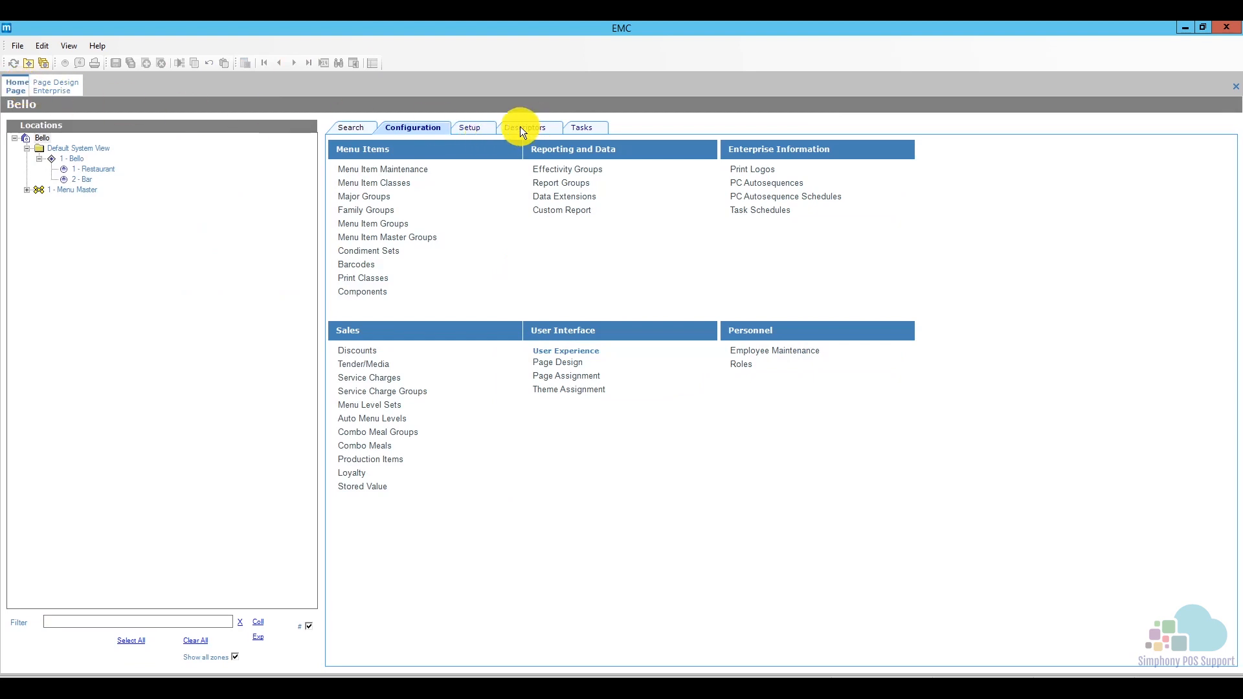
click(521, 128)
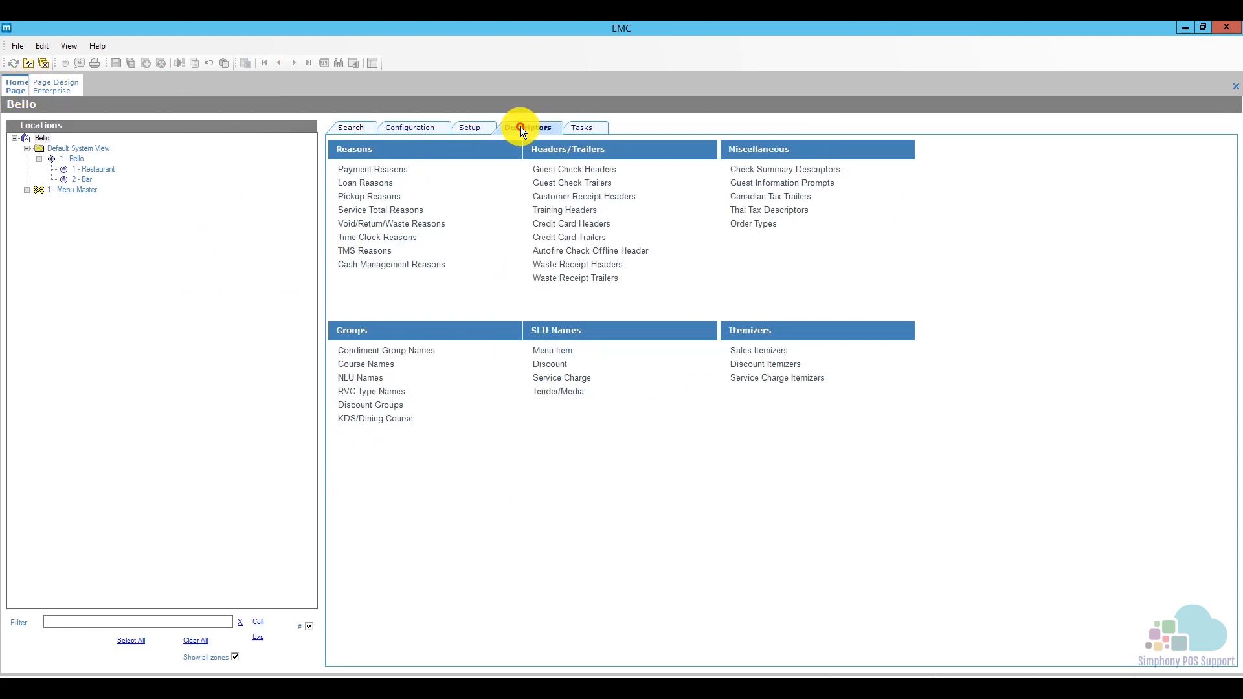
click(562, 354)
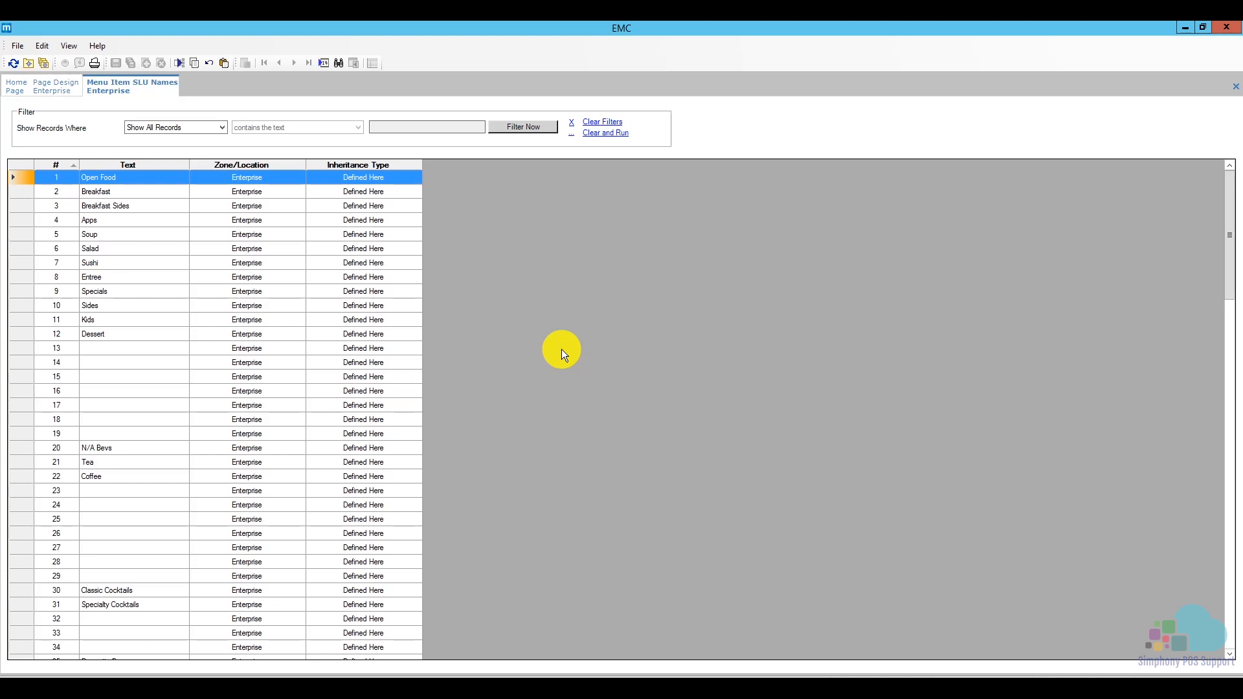
scroll(270, 364, down, 8)
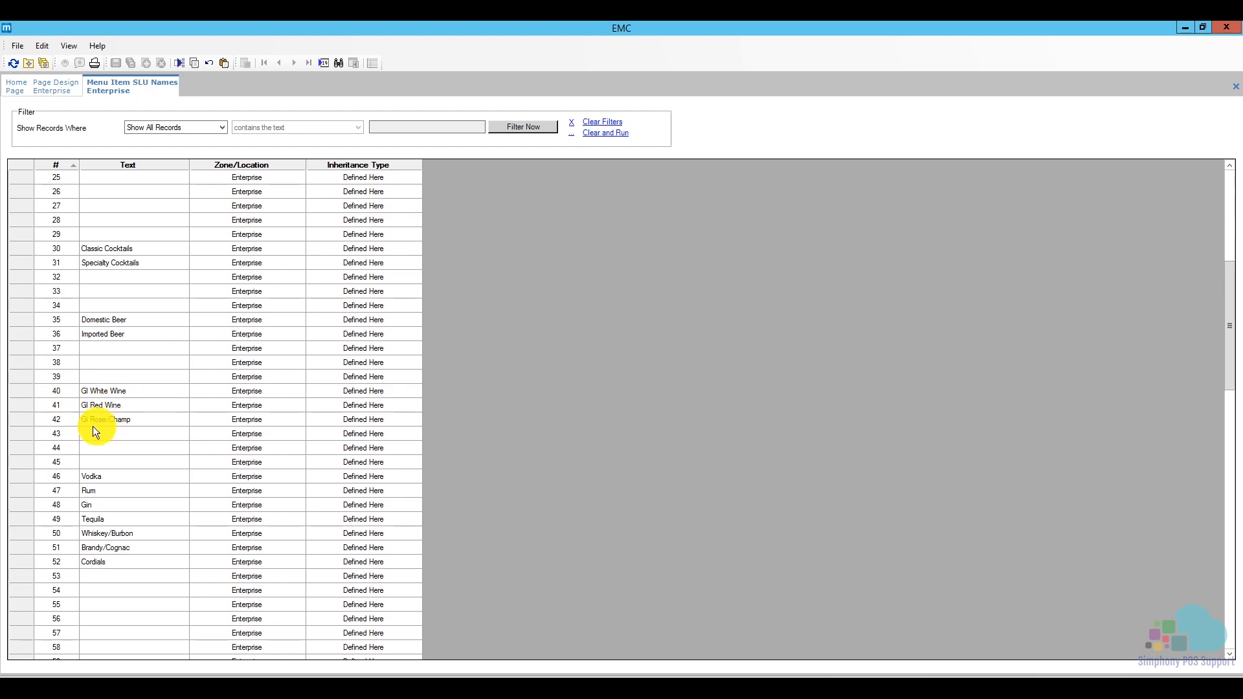
click(64, 91)
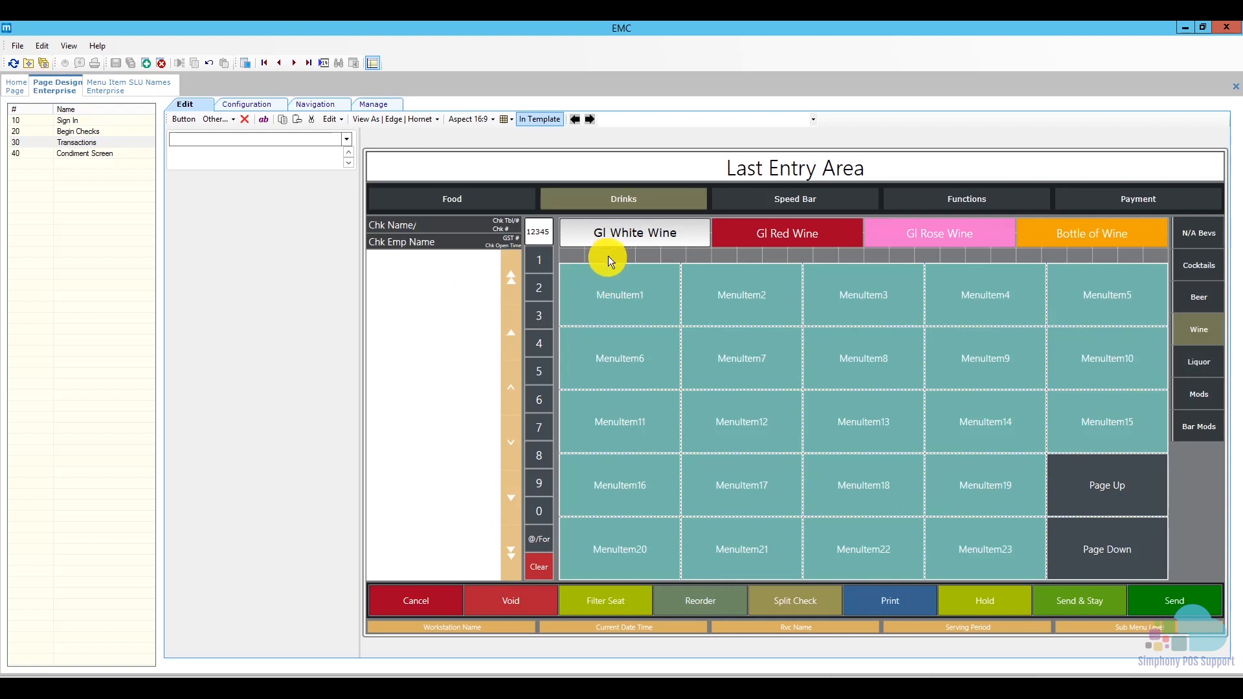
Step: Set the visual state arguments to 40 for Gl White Wine, 41 for Gl Red Wine and 42 for Gl Rose Wine
click(614, 235)
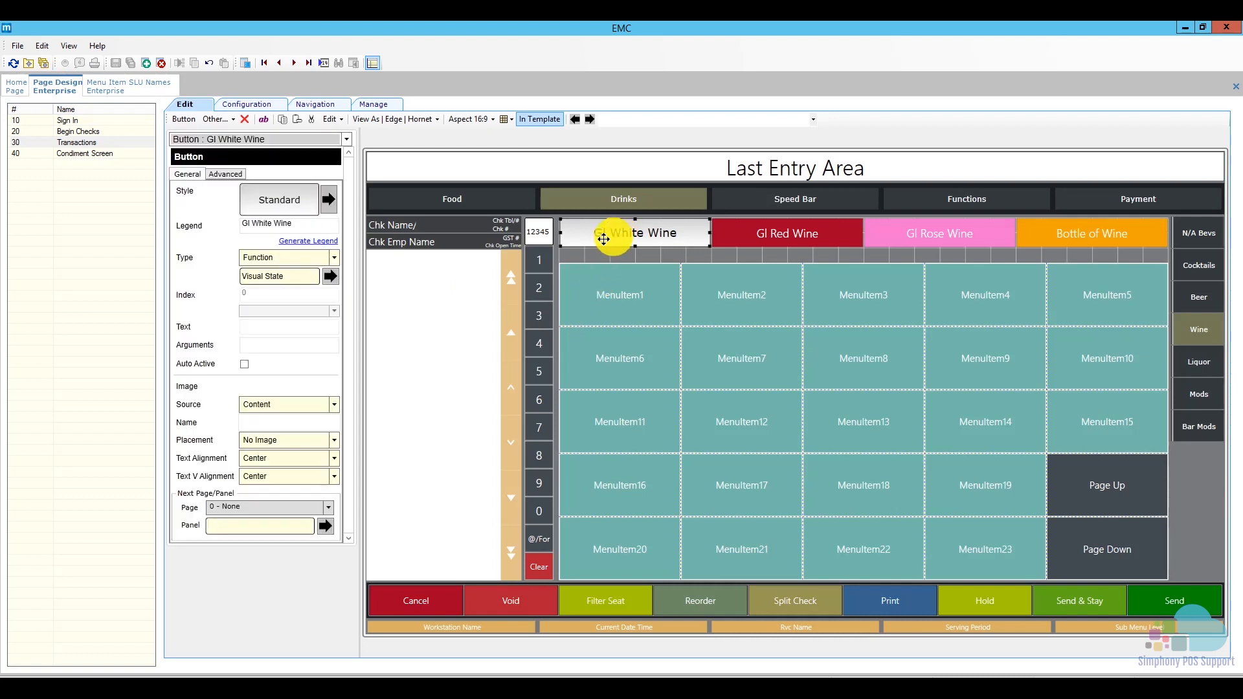
click(283, 347)
text(40)
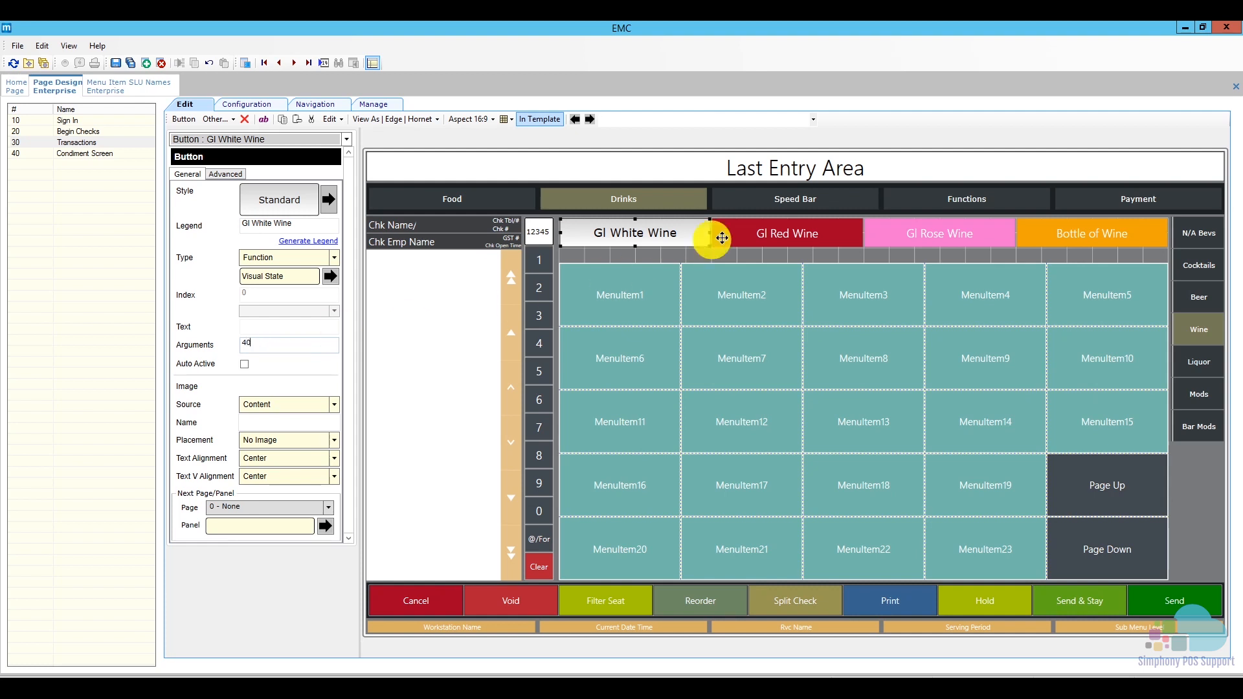
click(780, 230)
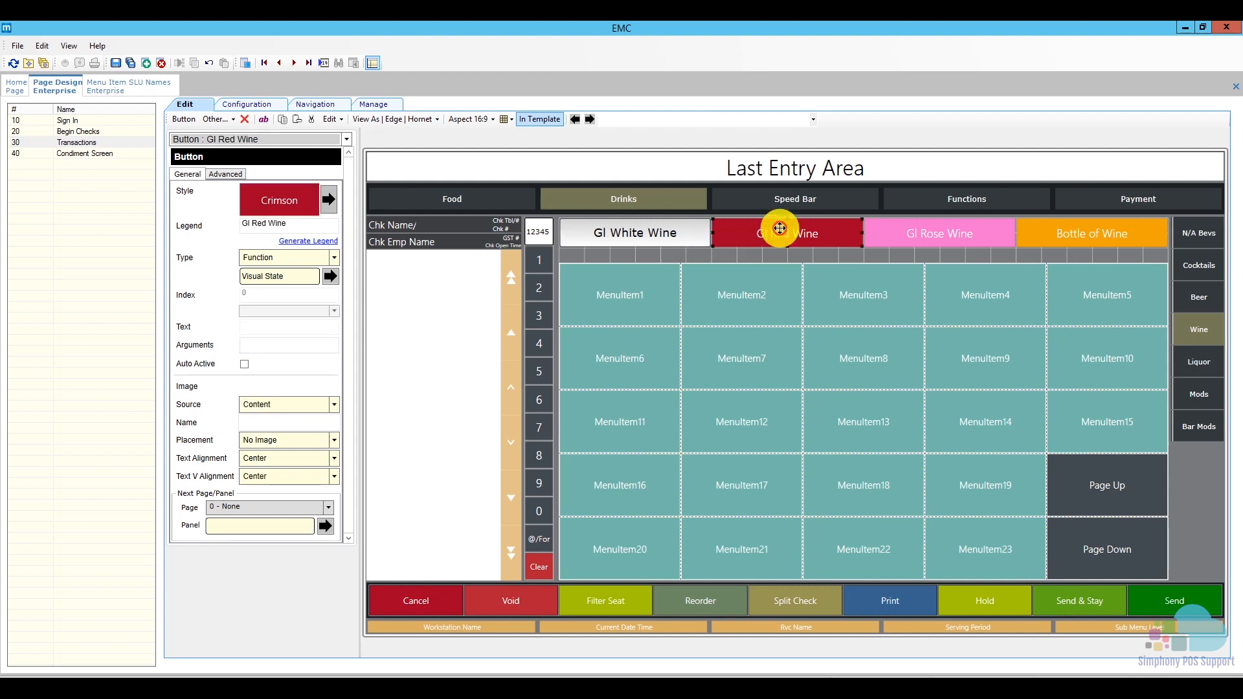
click(291, 344)
text(41)
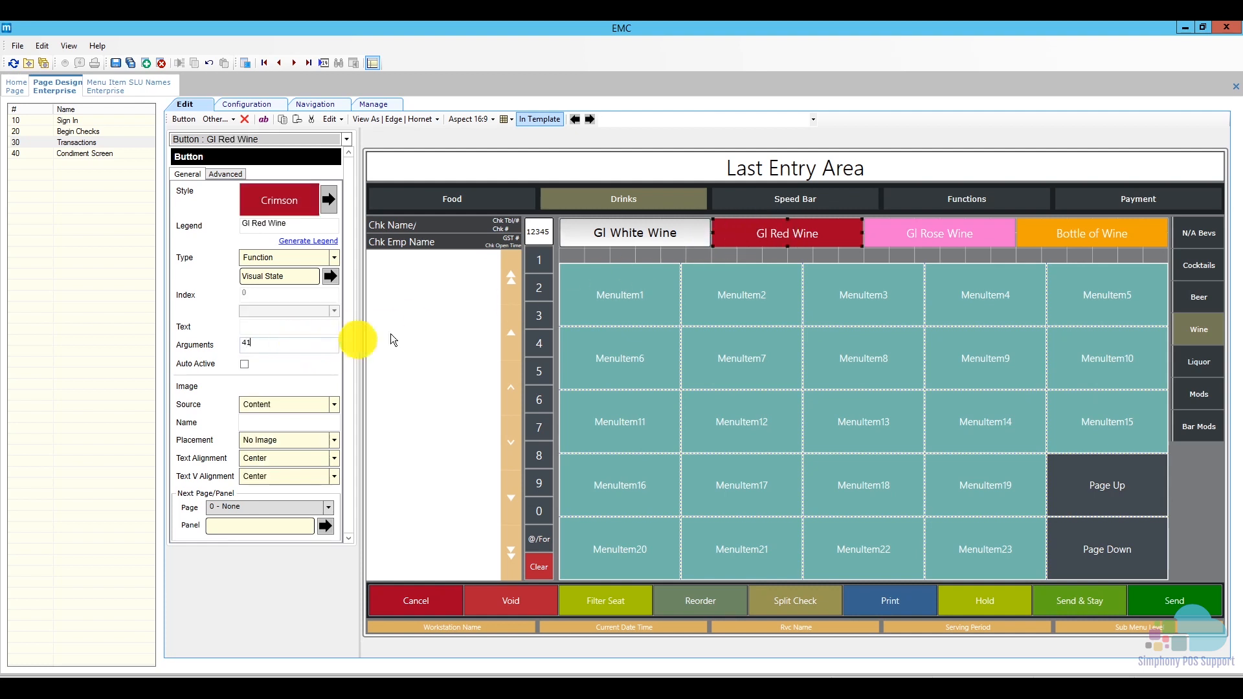
click(941, 227)
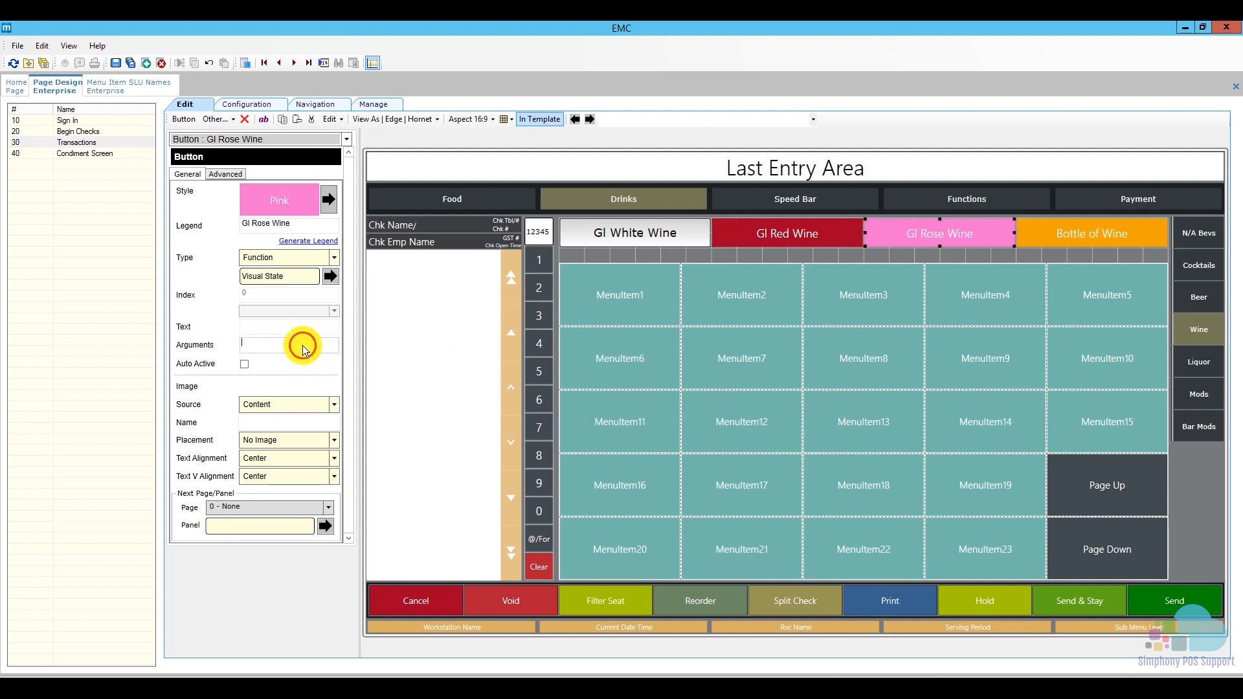
text(42)
click(661, 233)
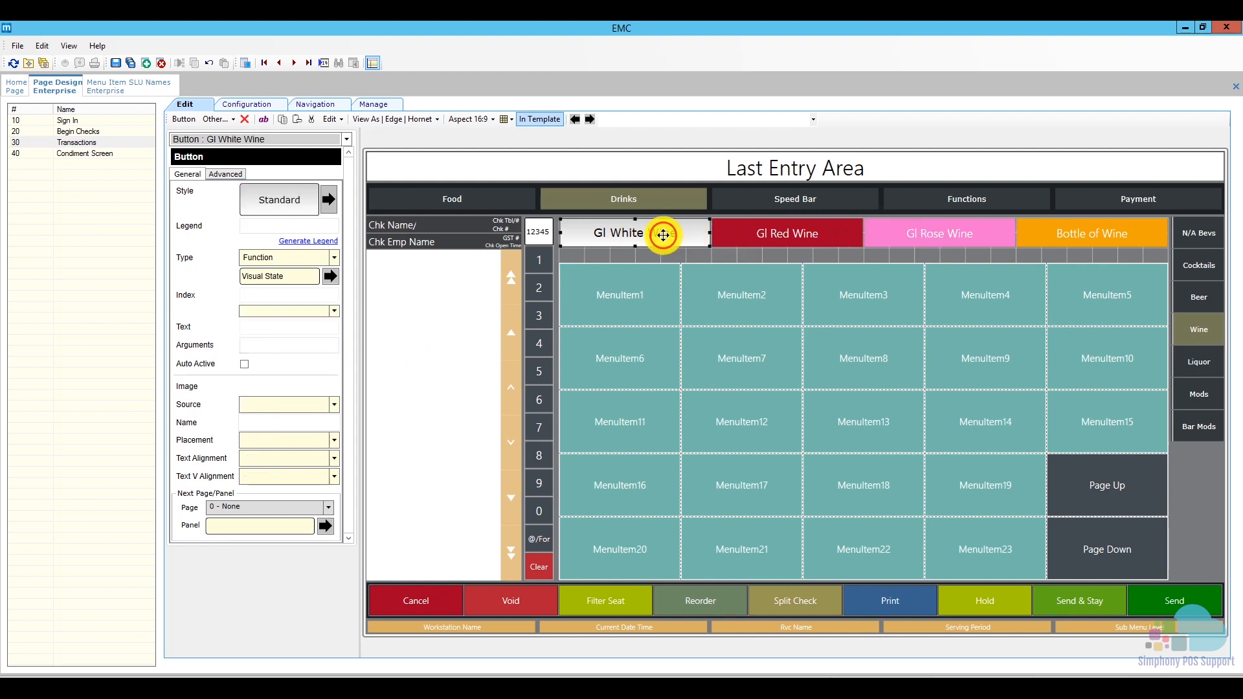
Step: Add three blank visual state rows to the wine screen lookup's data settings
click(656, 344)
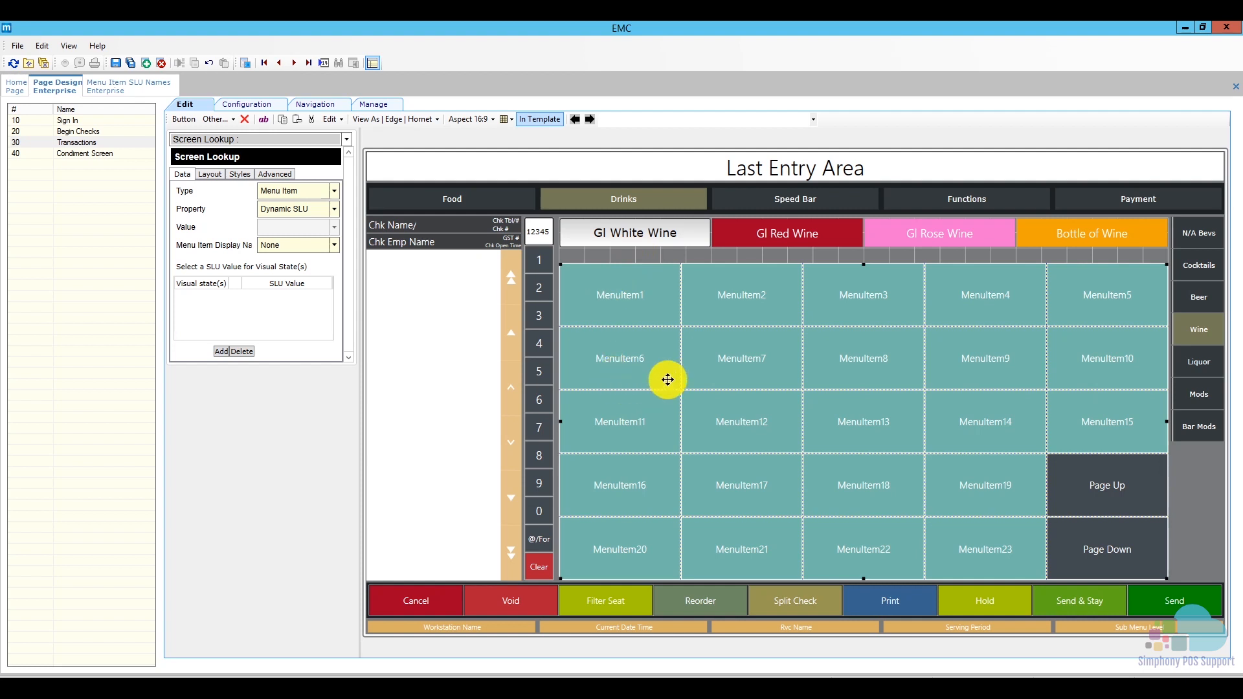
click(223, 354)
click(223, 354)
click(223, 355)
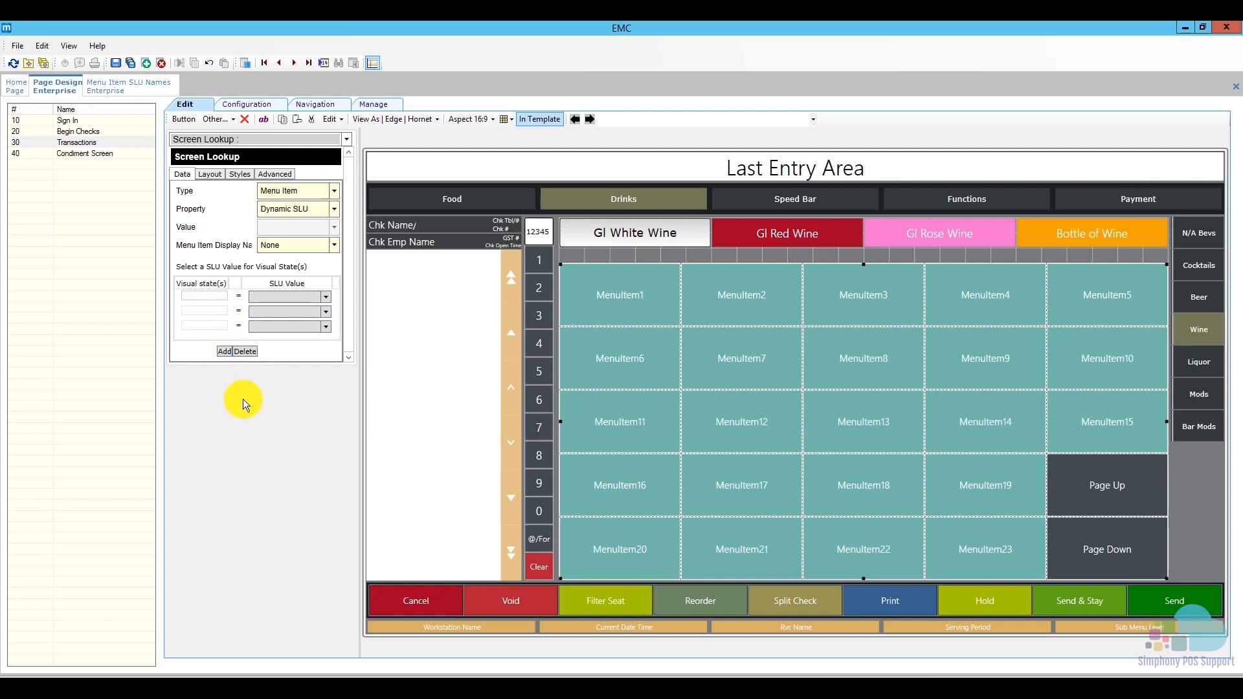
Step: Map visual state 40 to the SLU value 40 - Gl White Wine in the first row
click(254, 424)
text(40)
click(328, 297)
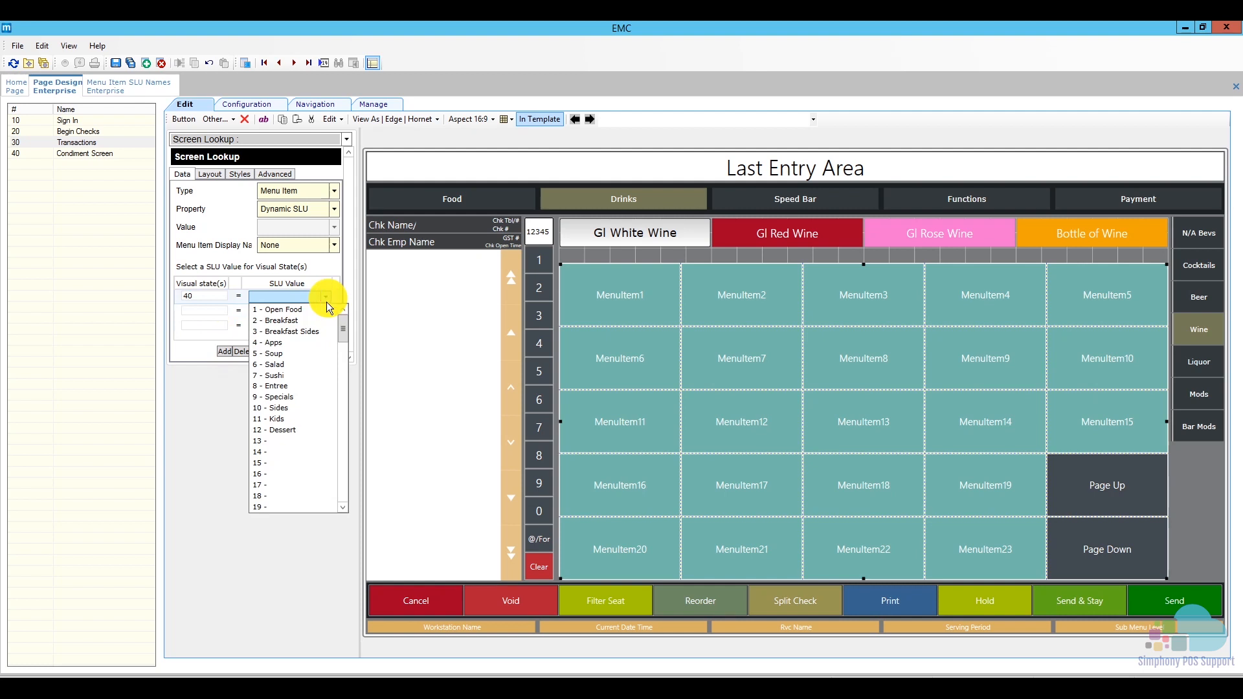
scroll(305, 432, down, 4)
scroll(306, 438, down, 4)
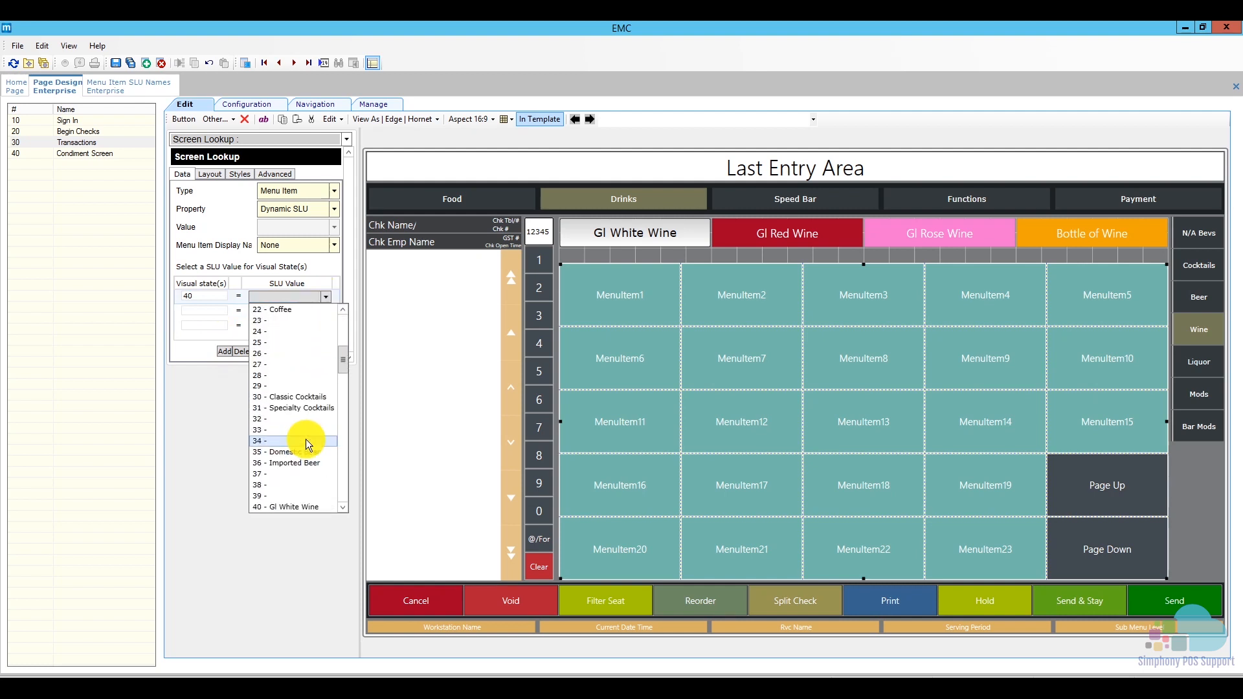
click(303, 475)
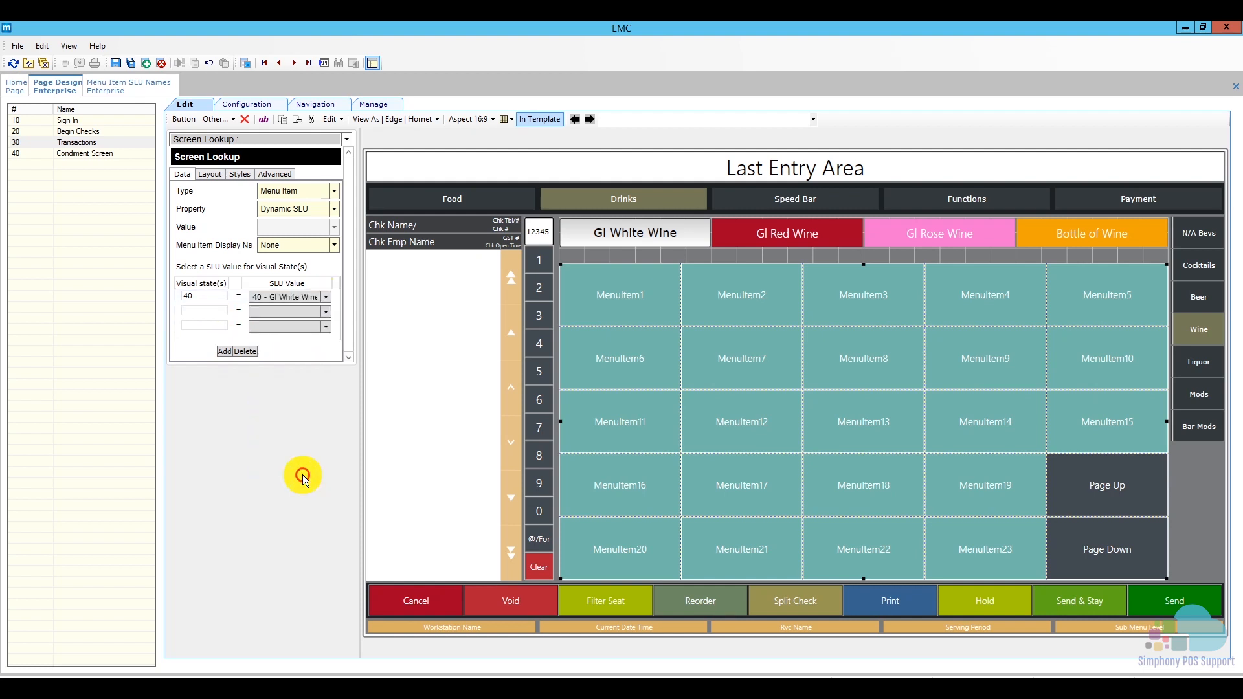
Step: Map visual state 41 to the SLU value 41 - Gl Red Wine in the second row
click(211, 306)
text(41)
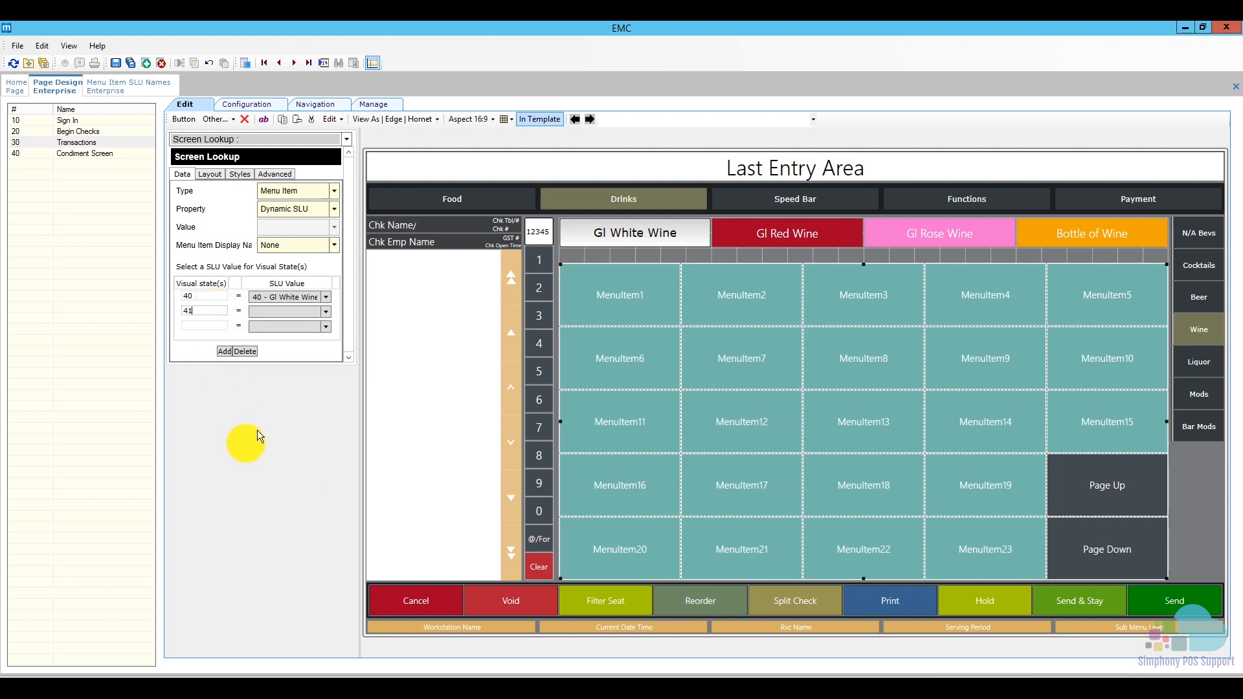
click(325, 311)
scroll(298, 430, down, 9)
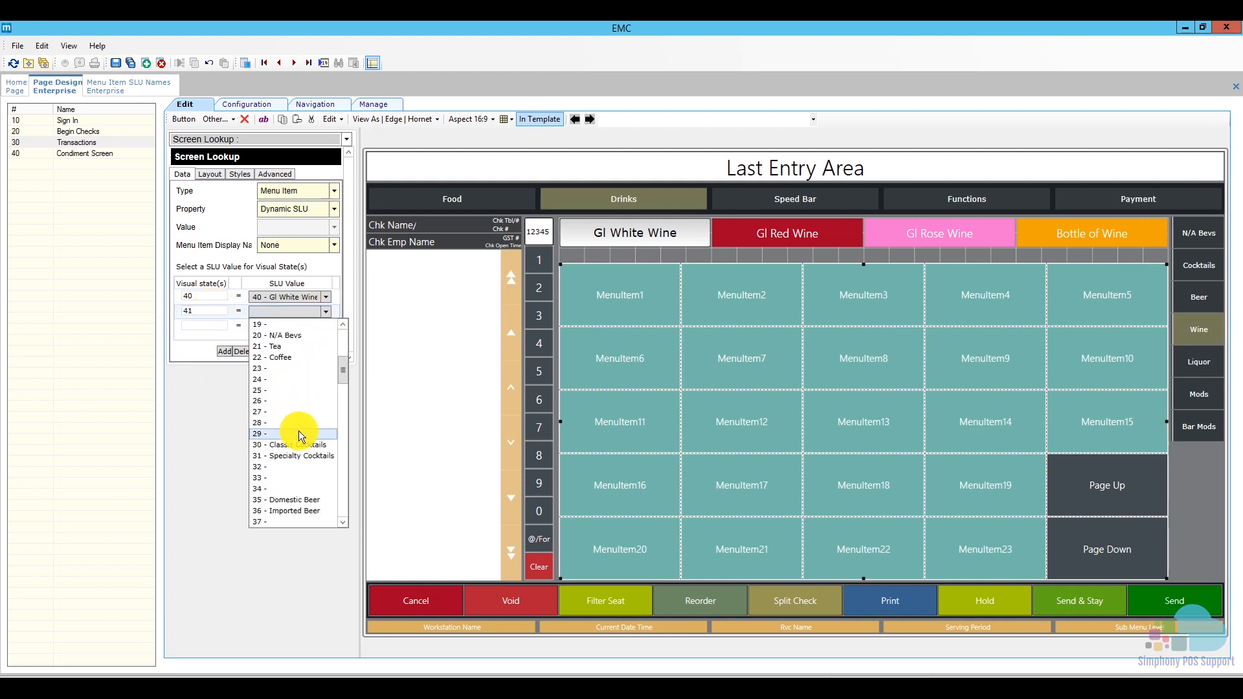
click(291, 466)
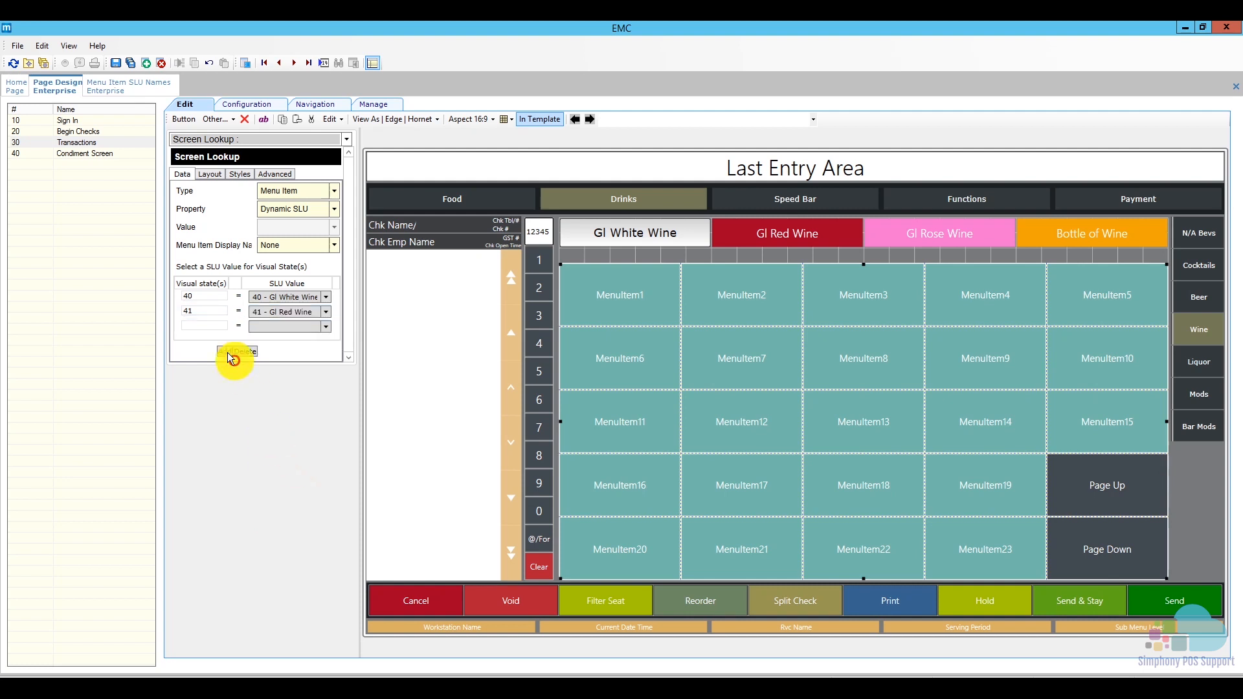
Step: Map visual state 42 to the SLU value 42 - Gl Rose/Champ in the third row and save the page
click(205, 328)
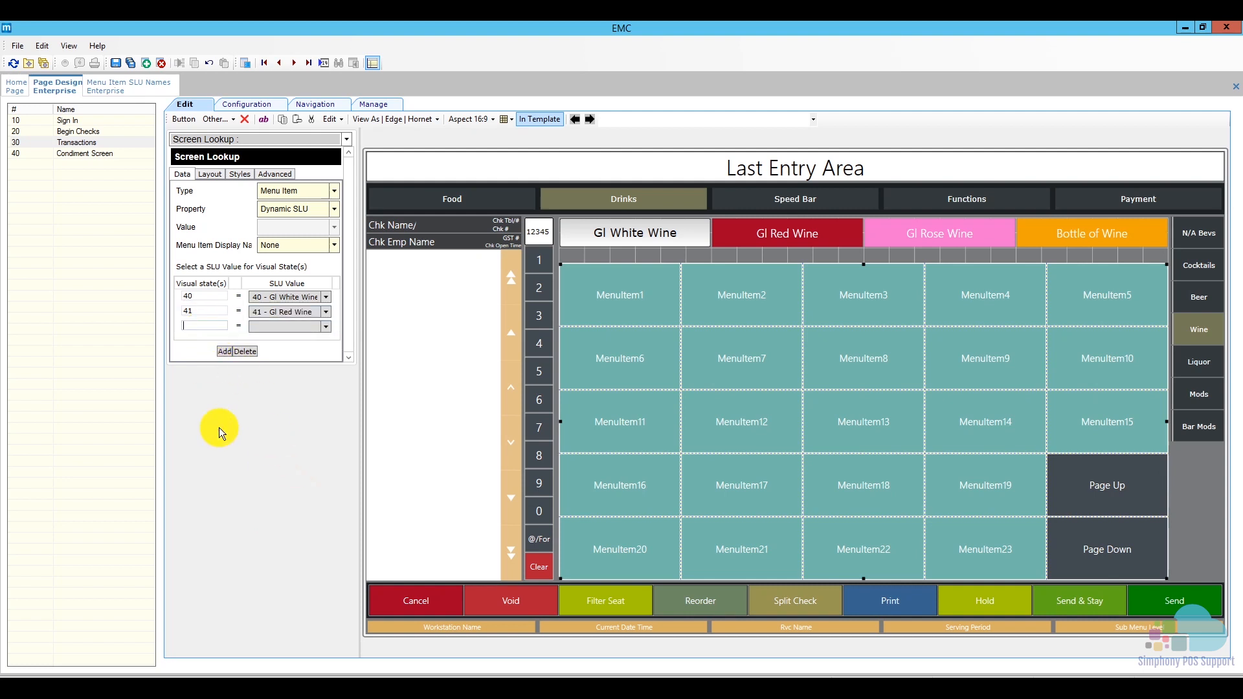
text(42)
click(312, 326)
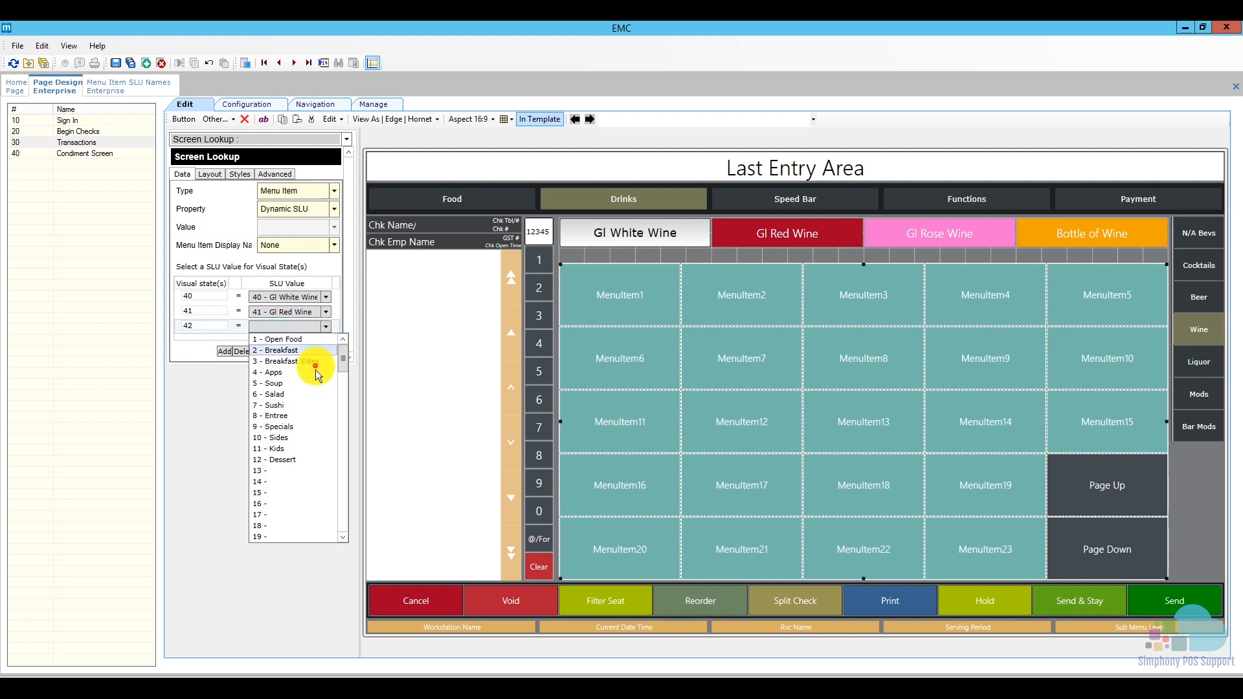
scroll(312, 414, down, 11)
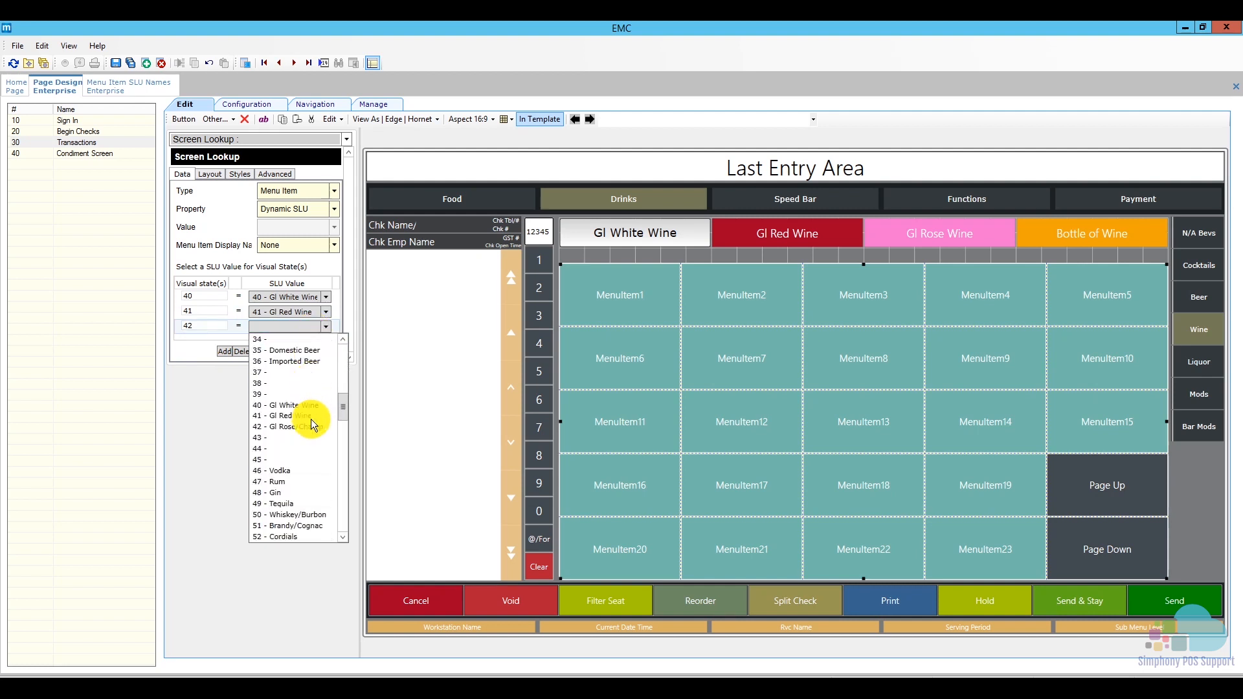
click(311, 428)
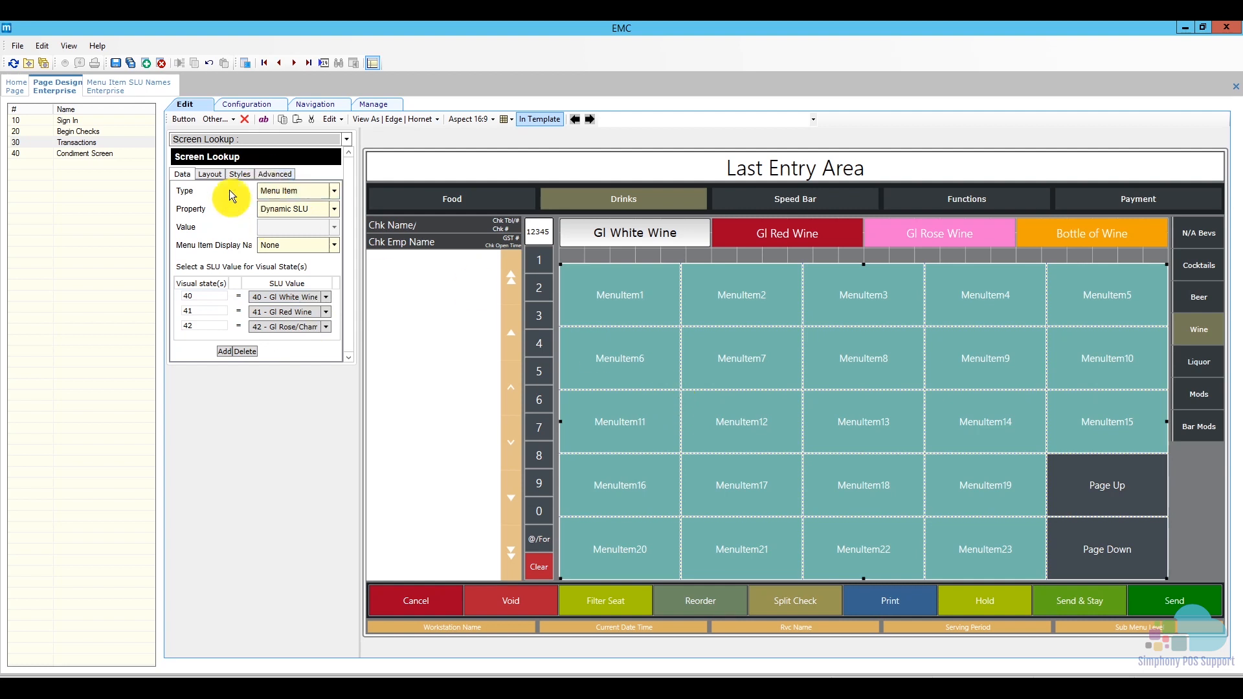
click(116, 63)
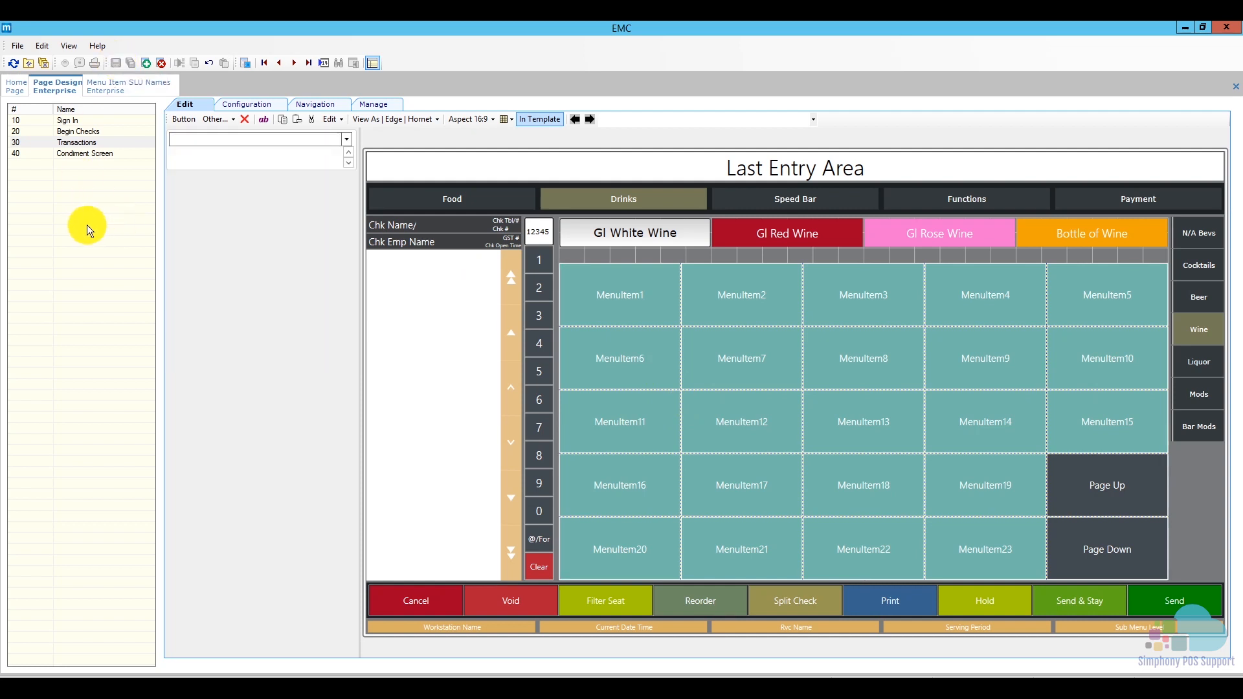
Step: Close the Page Design and Menu Item SLU Names modules
right_click(55, 86)
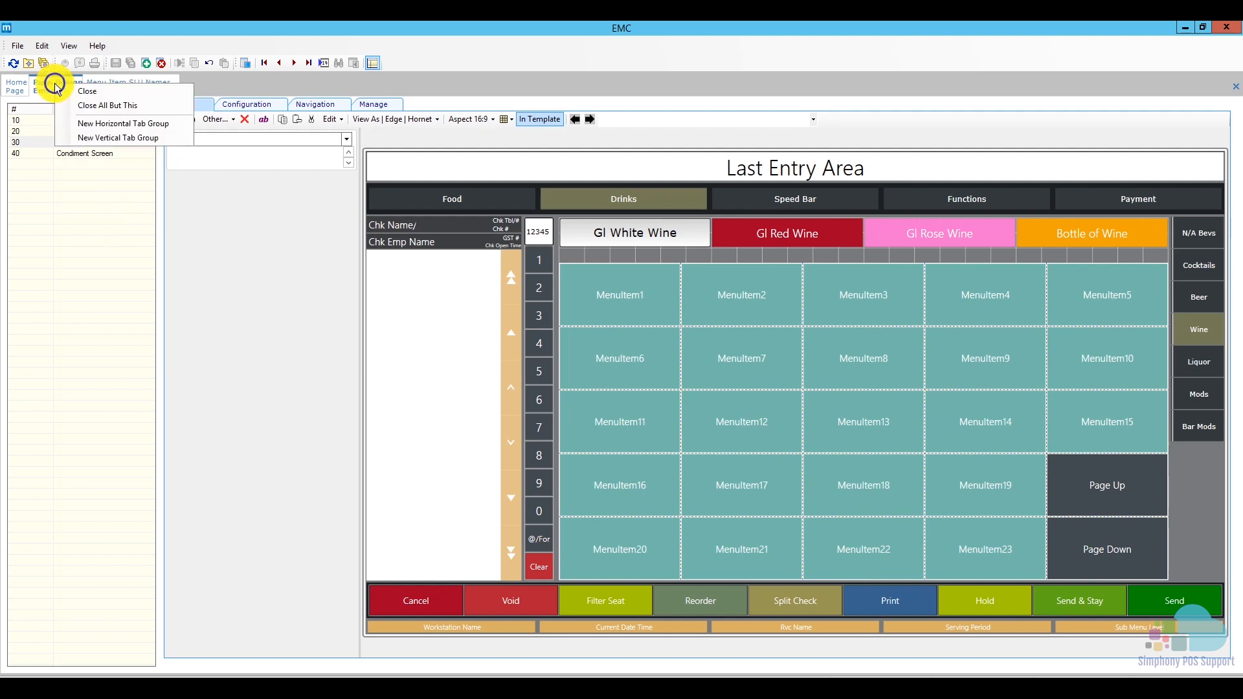
click(78, 92)
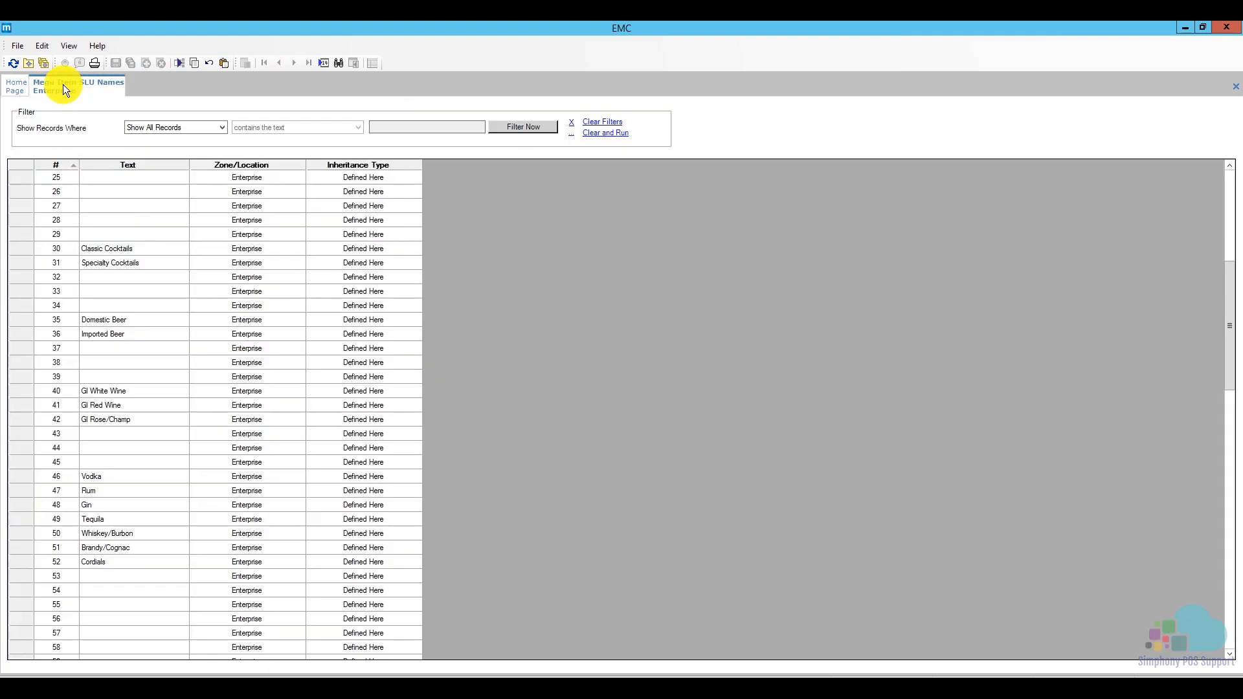
right_click(63, 84)
click(106, 91)
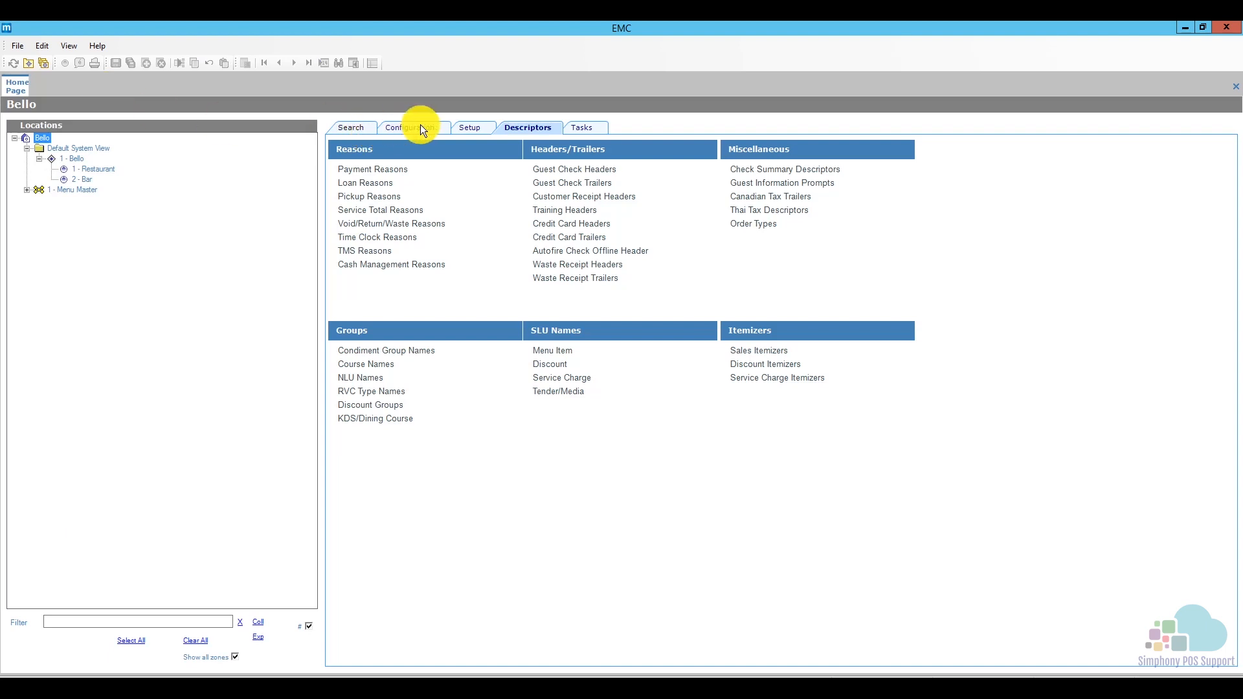
Step: Open Menu Item Maintenance and run an unfiltered search of the Menu Item Master records
click(420, 129)
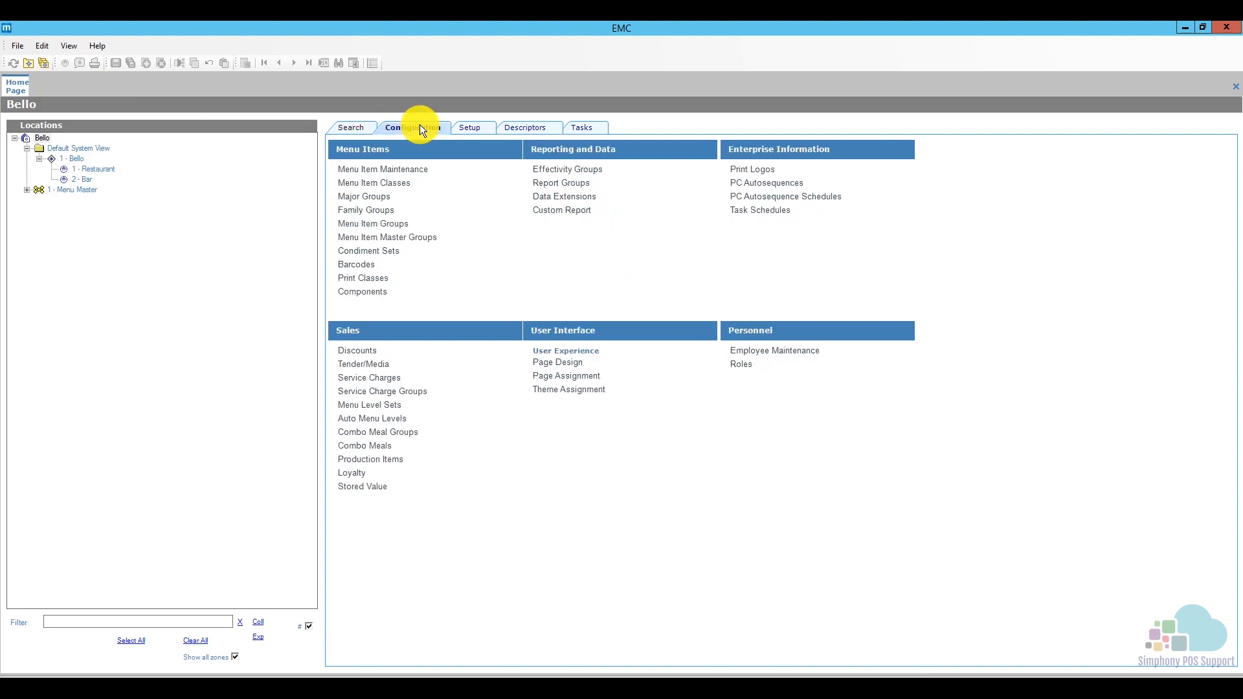
click(399, 170)
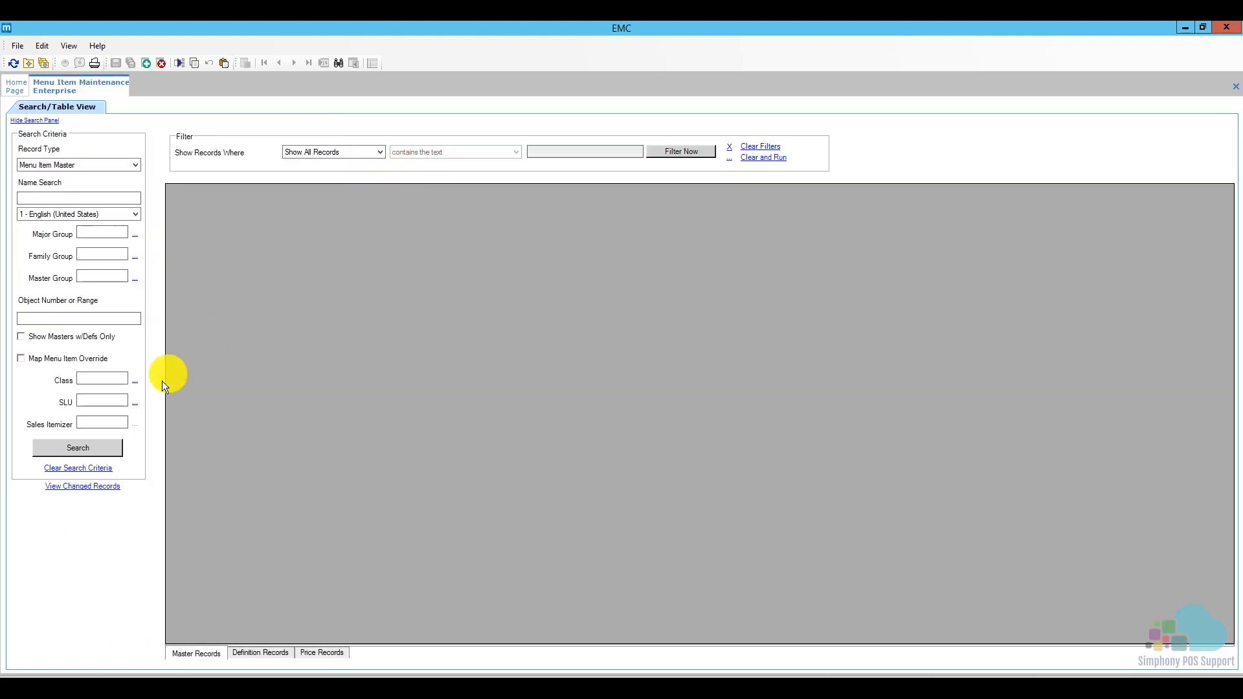
click(85, 446)
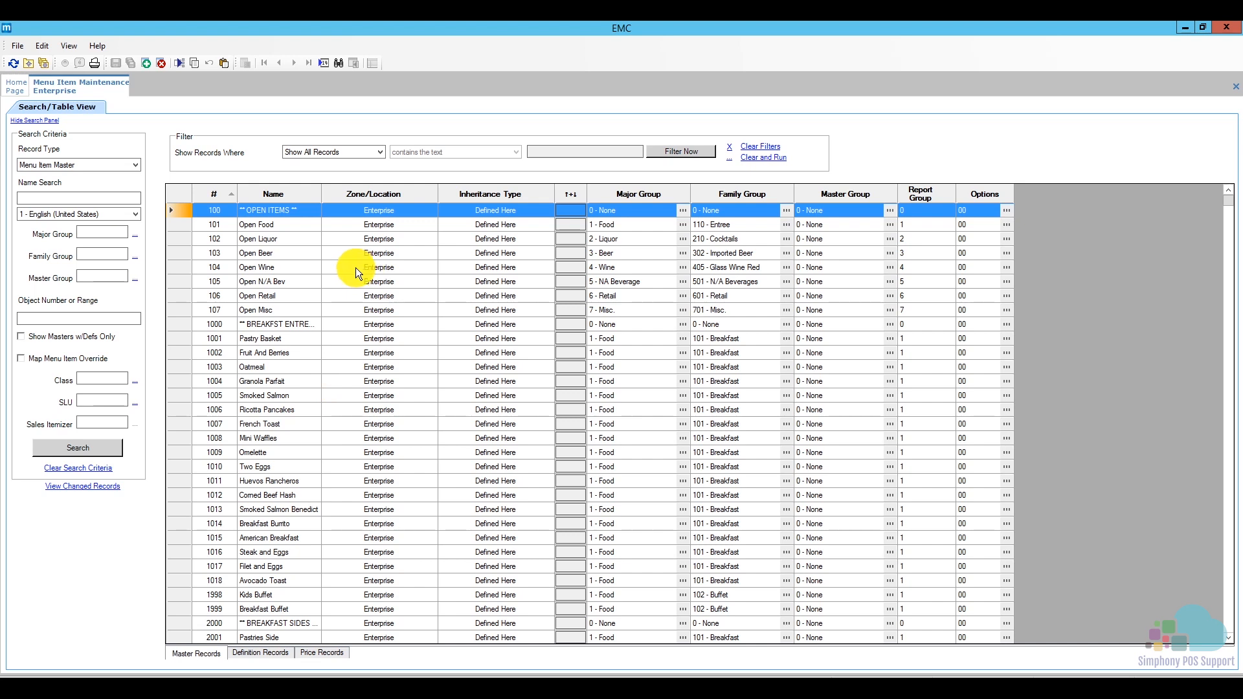
Step: Find the next menu item record with "wine" in its Name field and close the search dialog
click(298, 272)
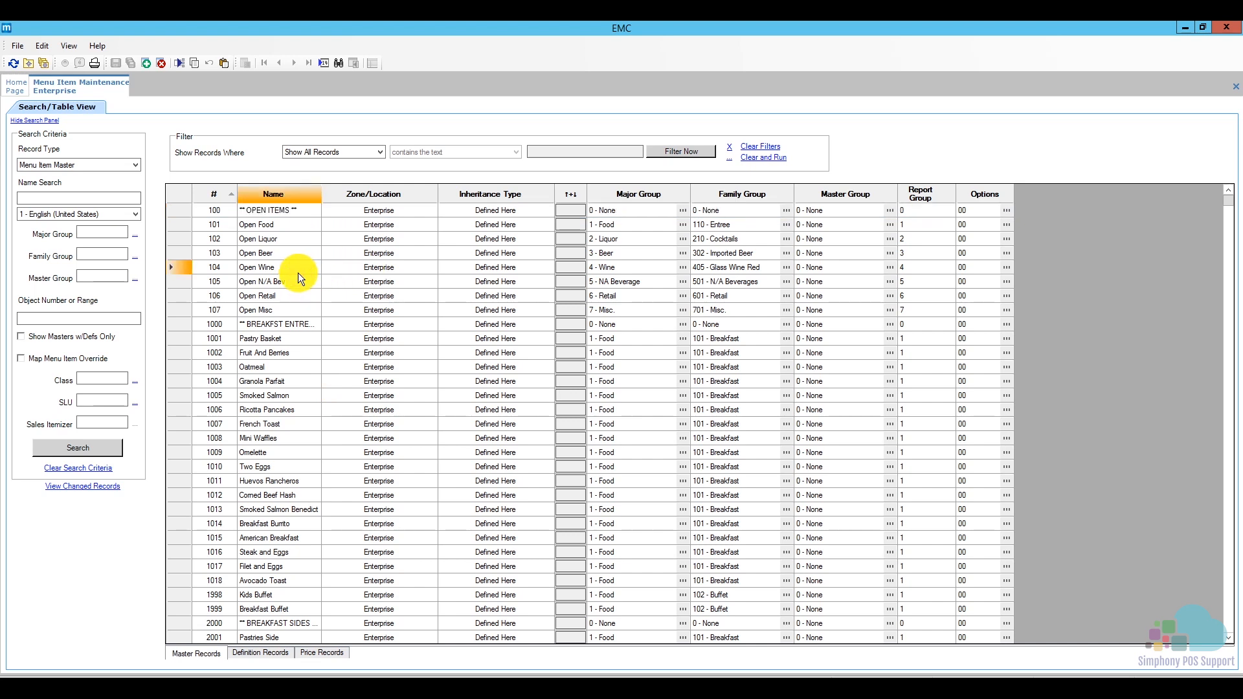
key(ctrl+f)
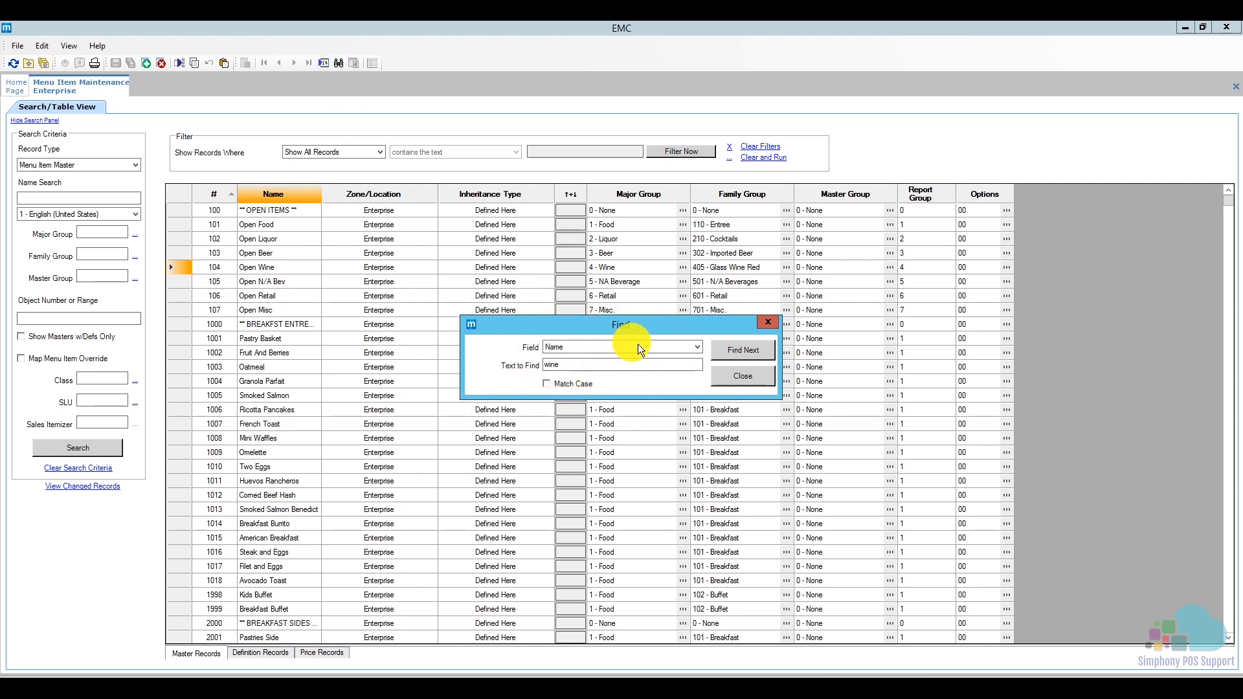
click(669, 347)
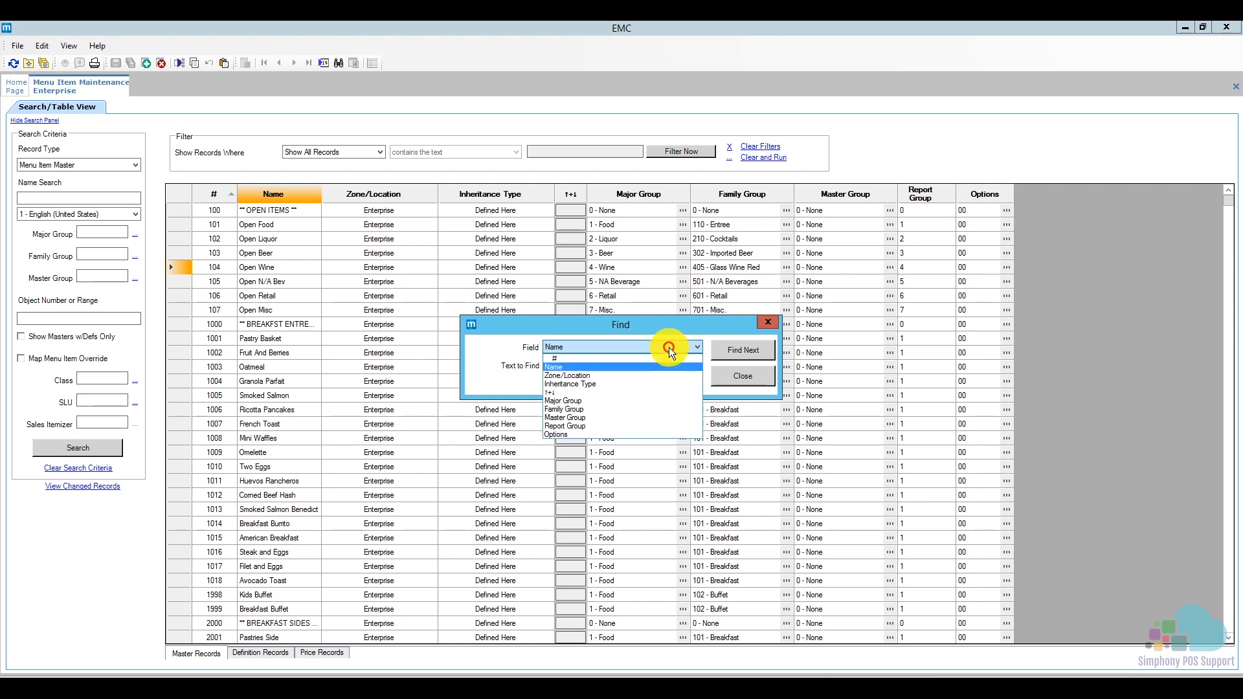
click(630, 368)
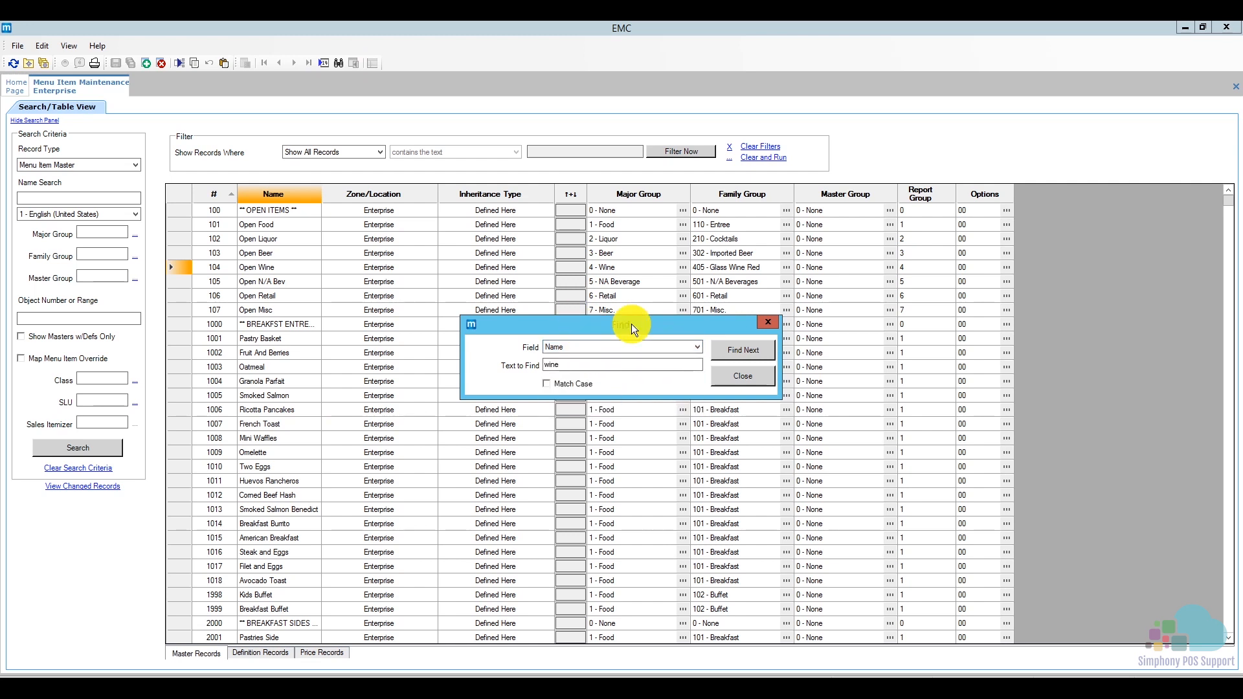
click(626, 366)
click(740, 354)
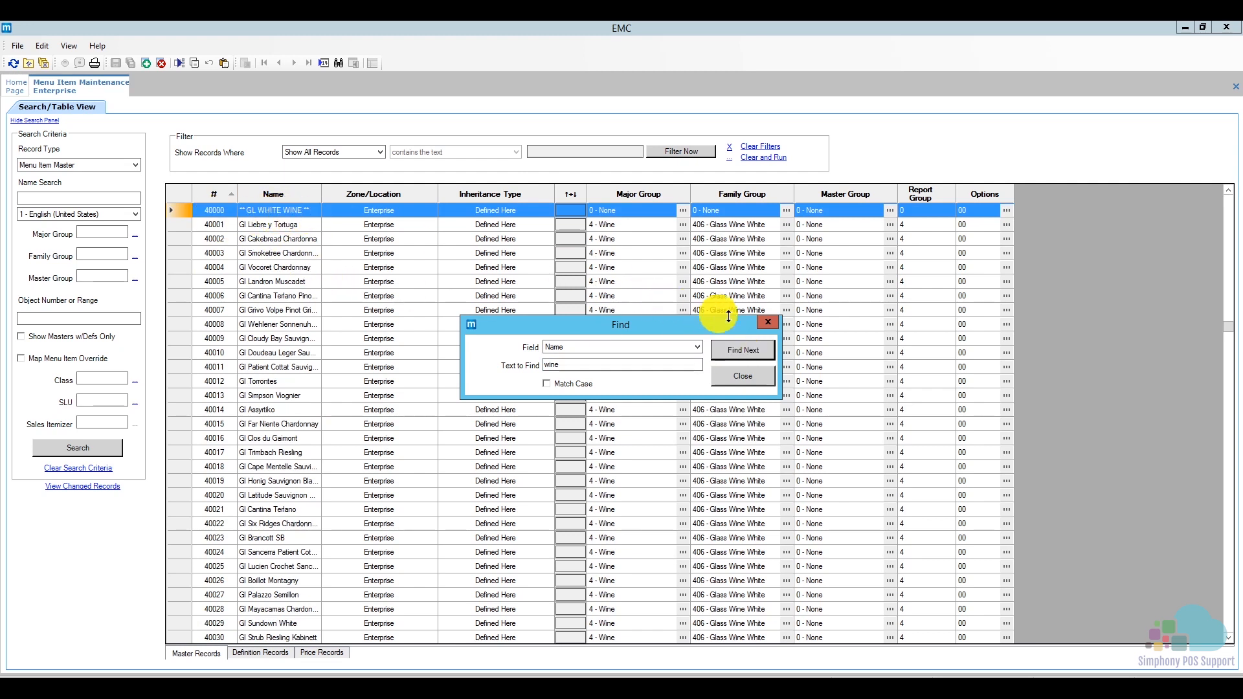
click(768, 322)
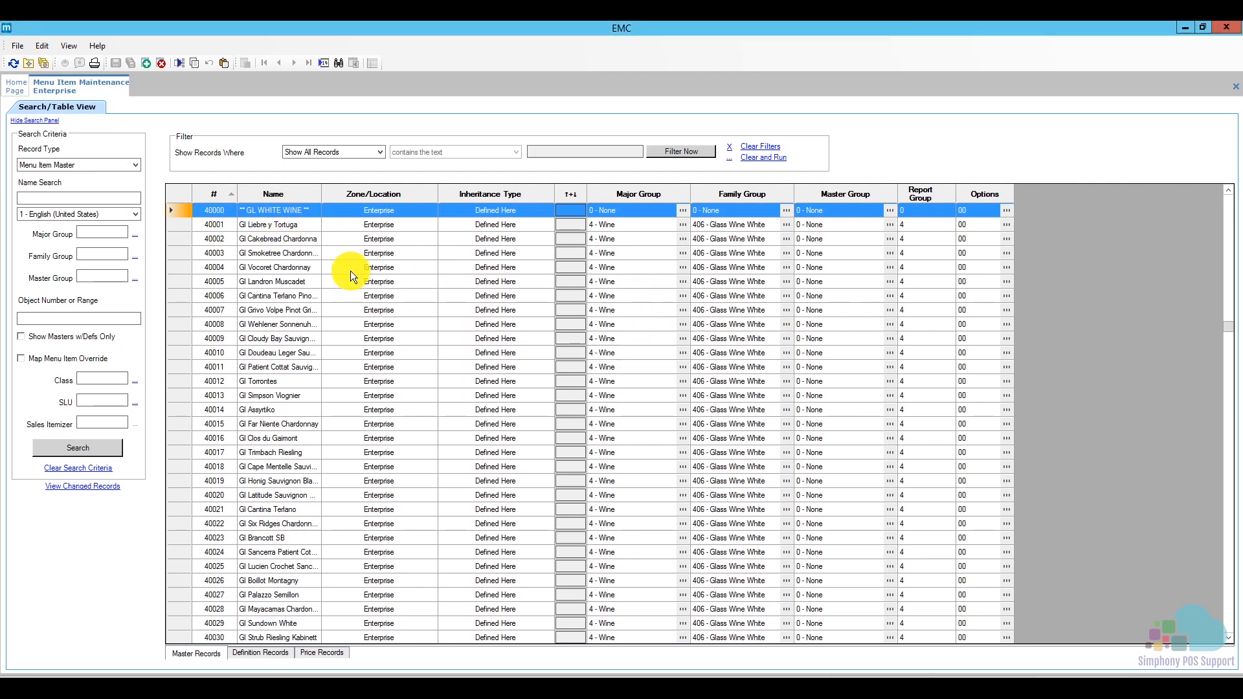
click(381, 213)
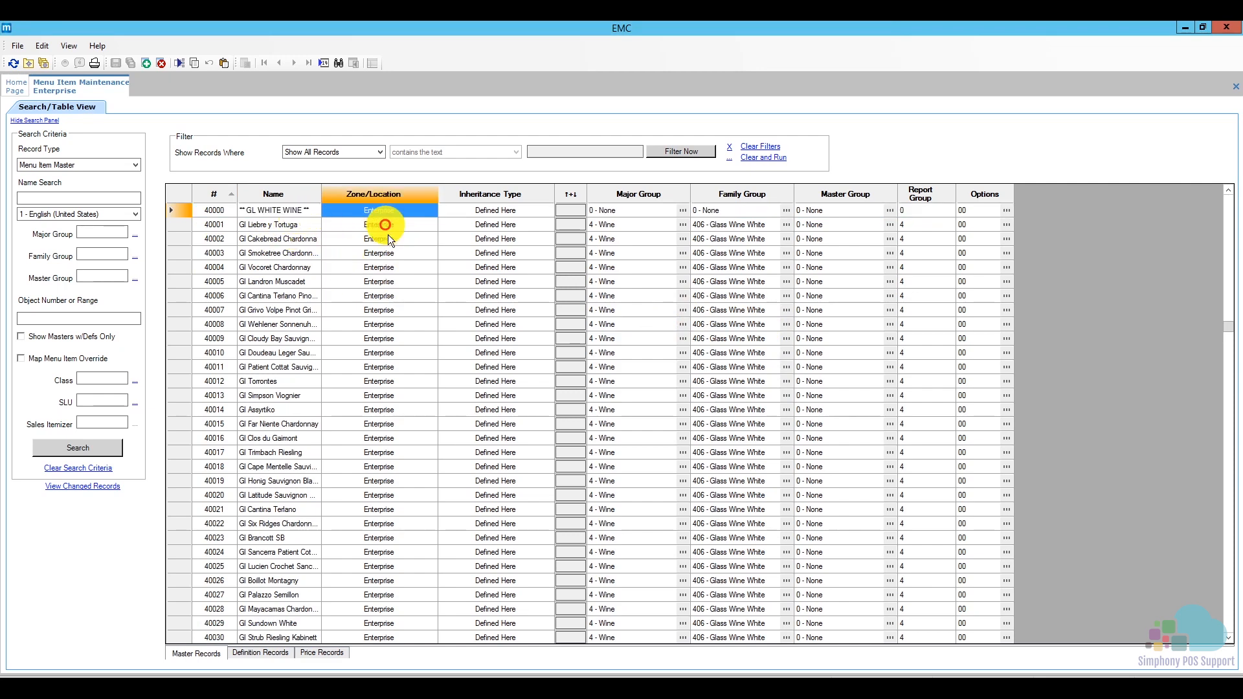
scroll(388, 246, up, 2)
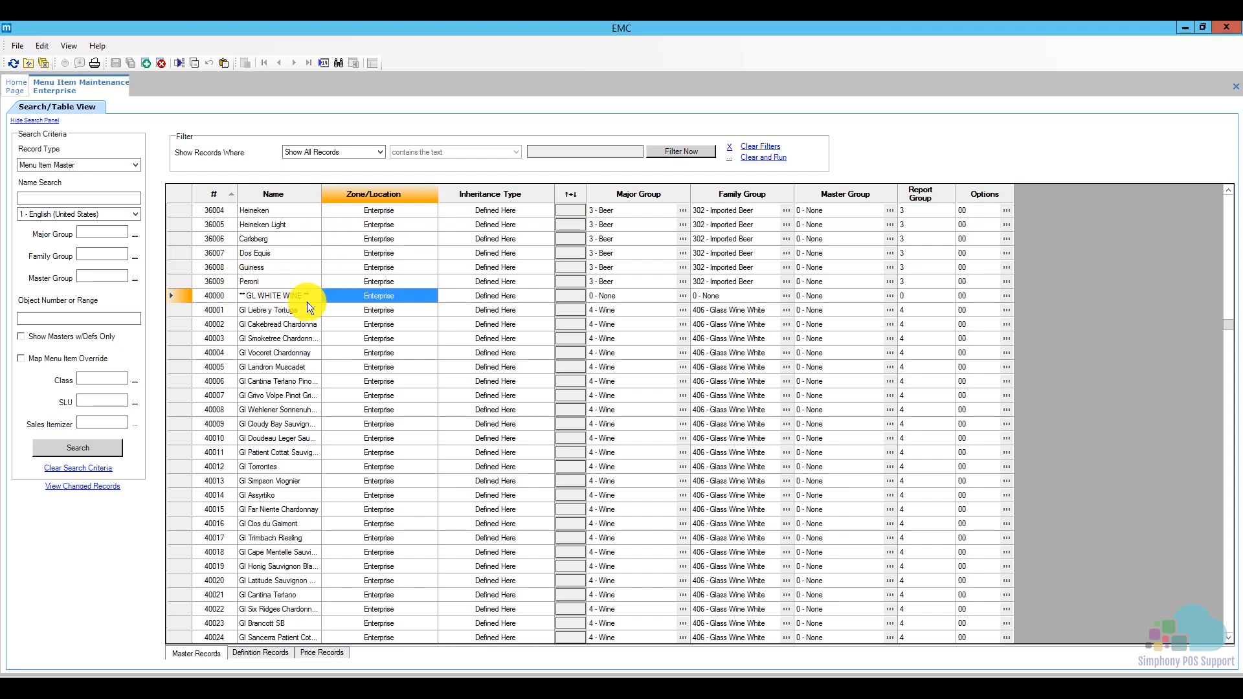
click(63, 319)
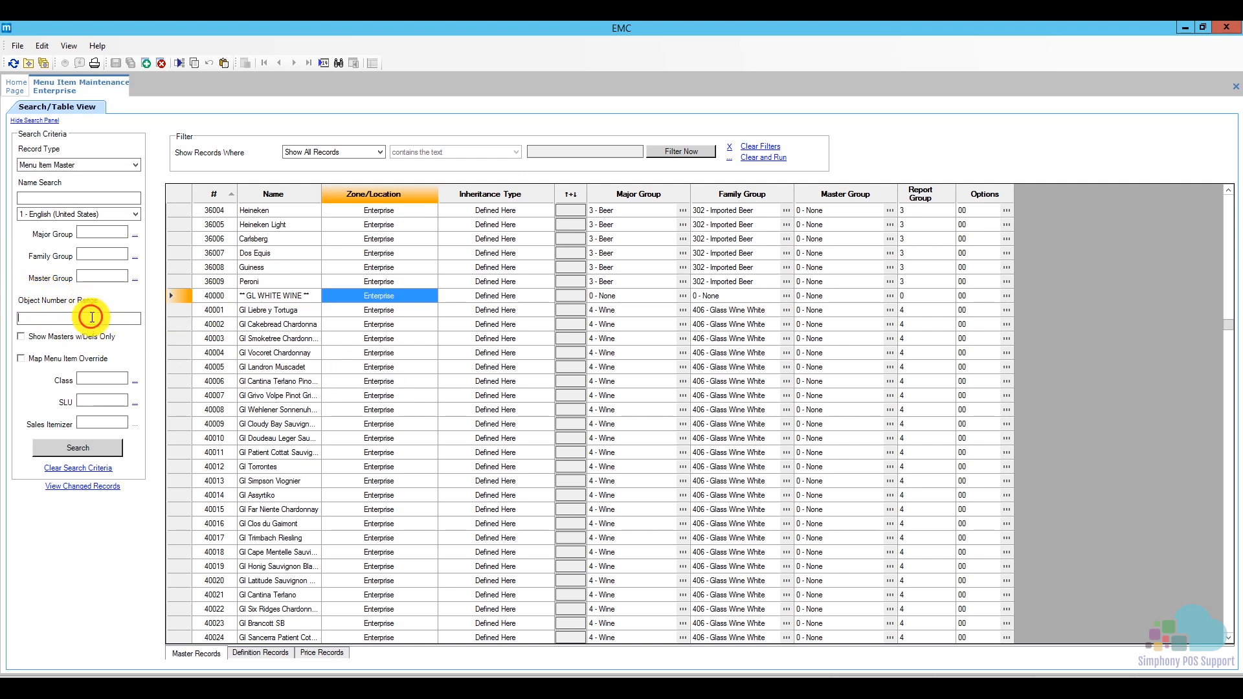
text(40000)
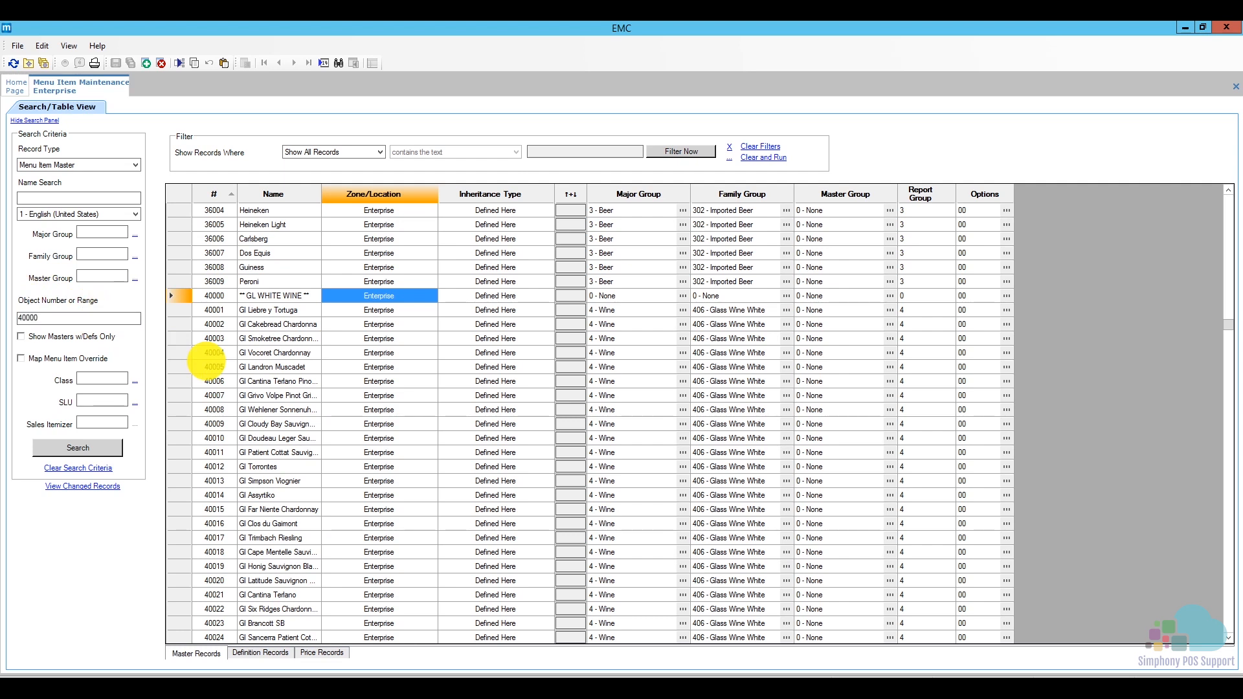
text(-49999)
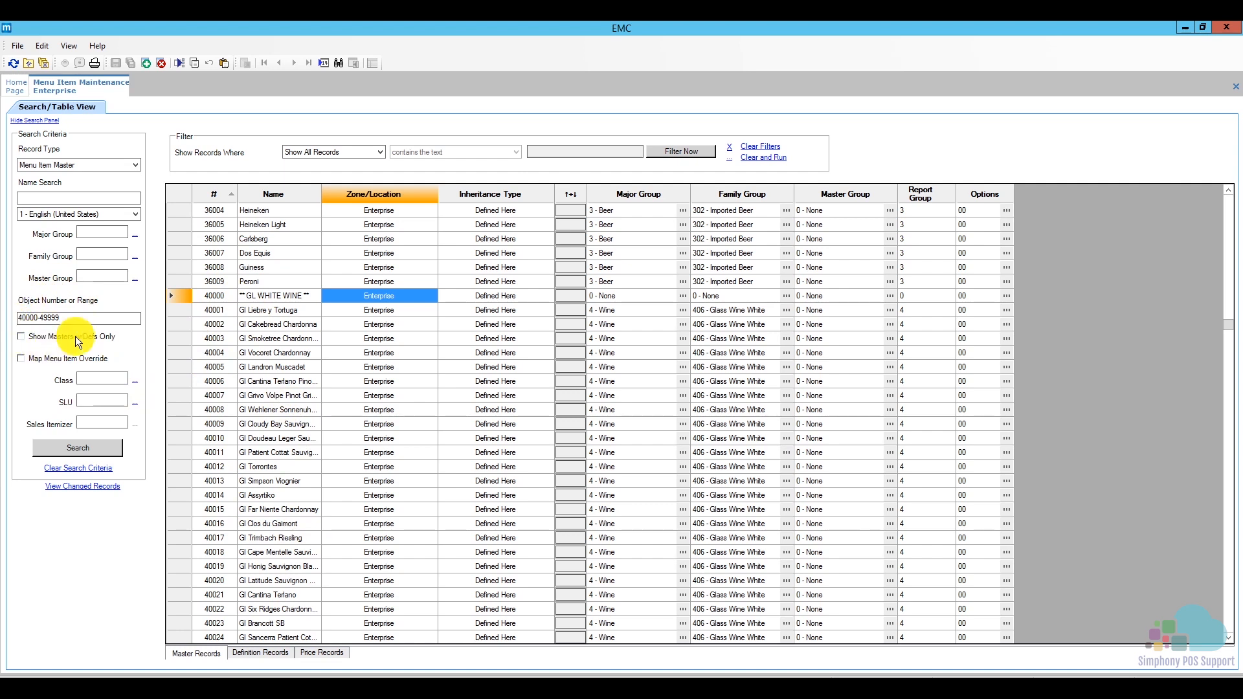
click(76, 450)
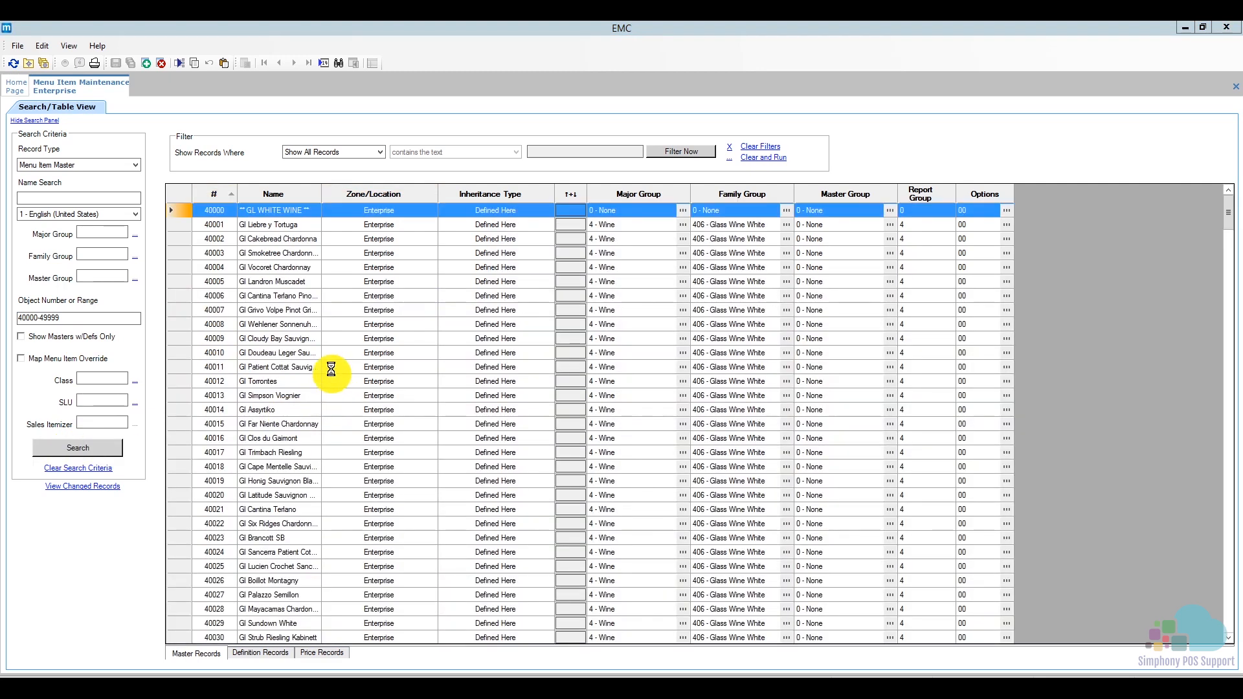
Step: Widen the Name column to fit the full wine names and look through the listed master records
drag(323, 191, 375, 191)
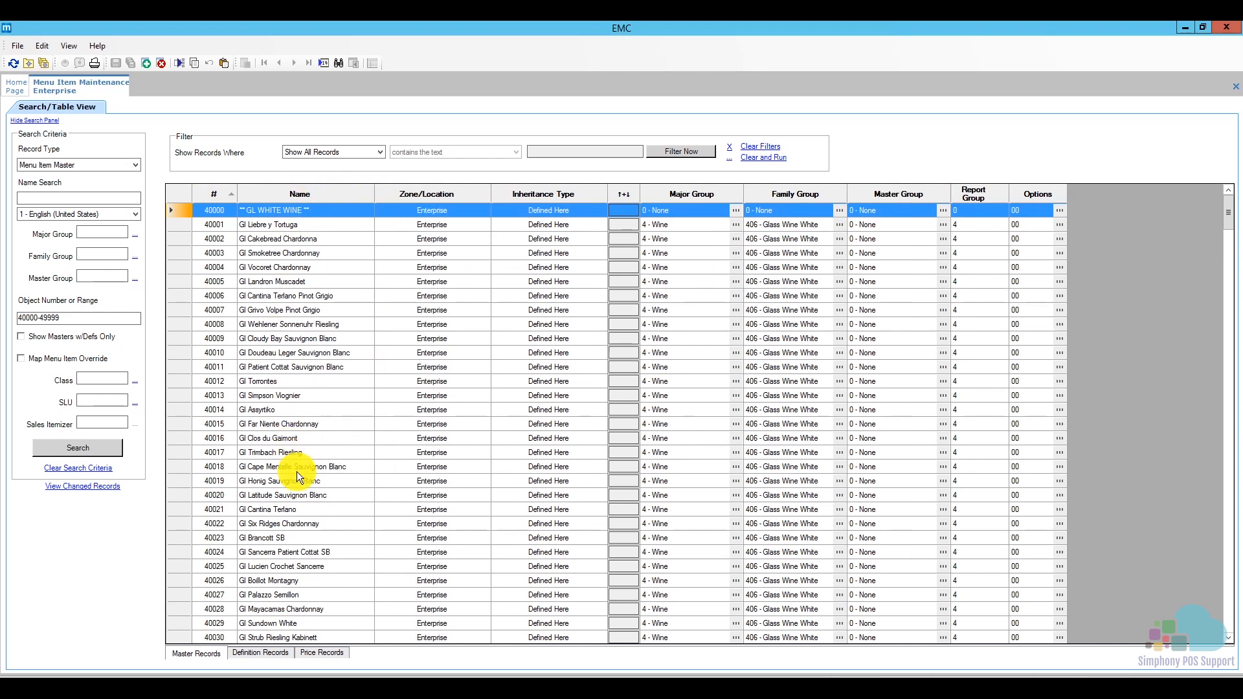
scroll(319, 489, down, 9)
scroll(319, 490, up, 9)
Step: Show the definition records and set the SLU Sort Priority of item 40001, Gl Liebre y Tortuga, to 1
click(273, 654)
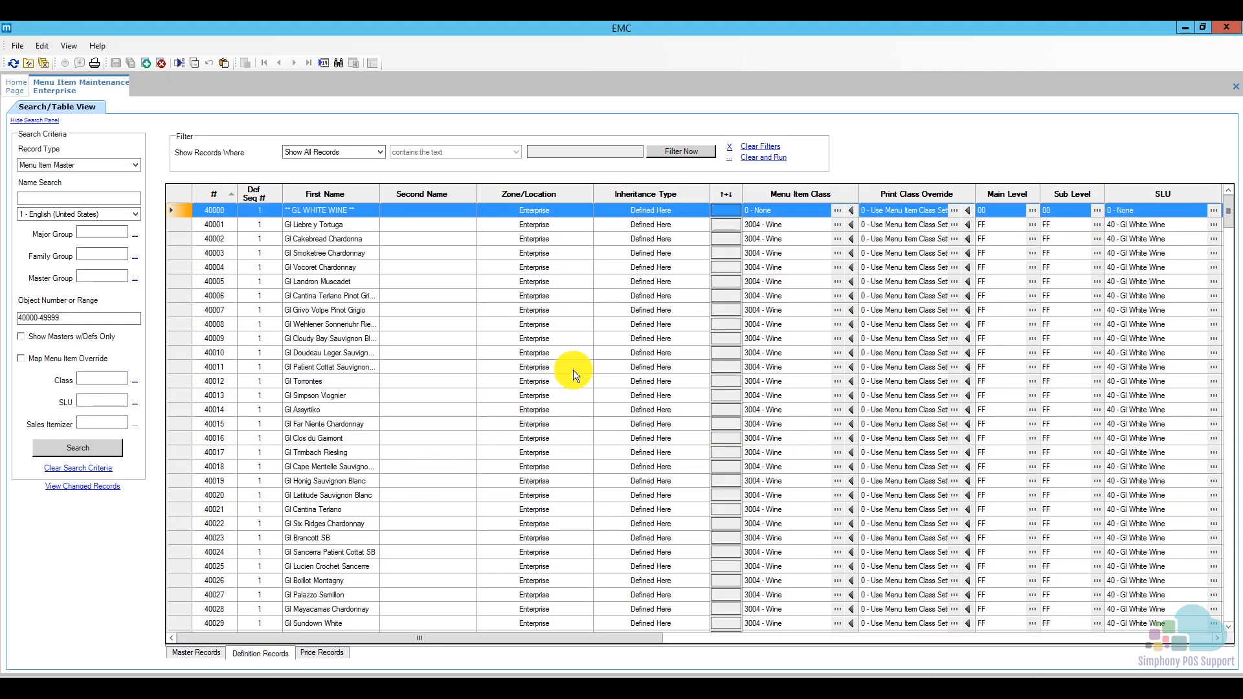
drag(463, 638, 691, 641)
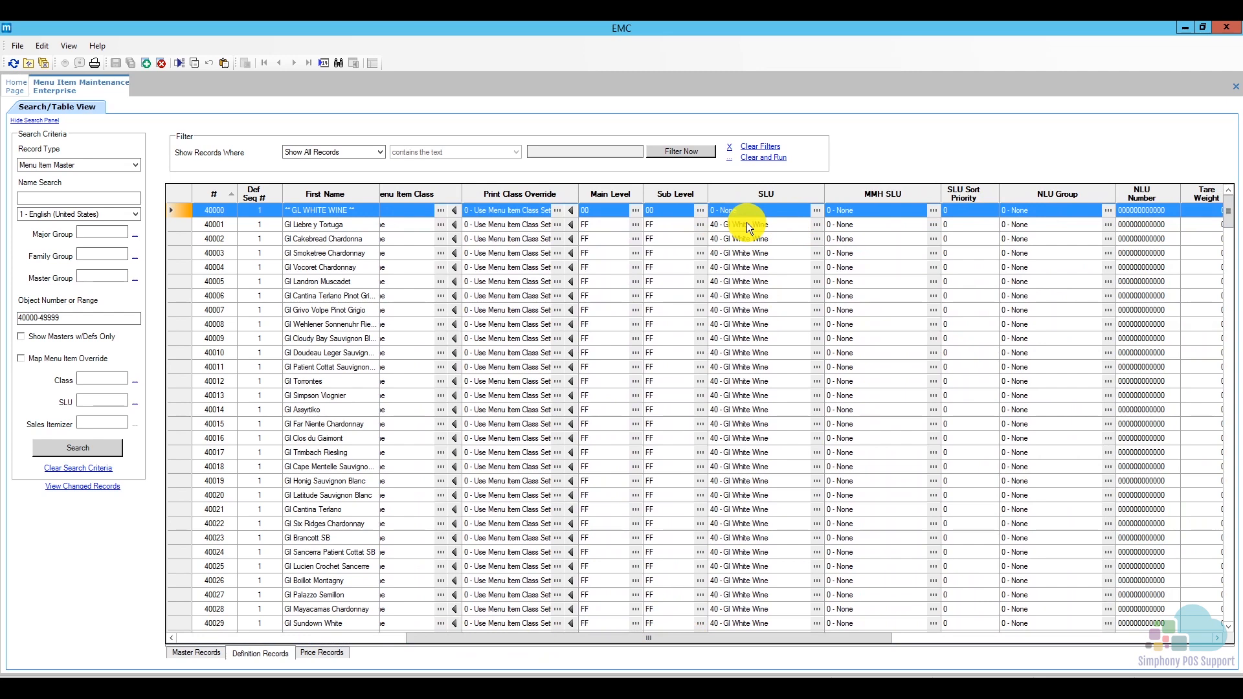
click(967, 224)
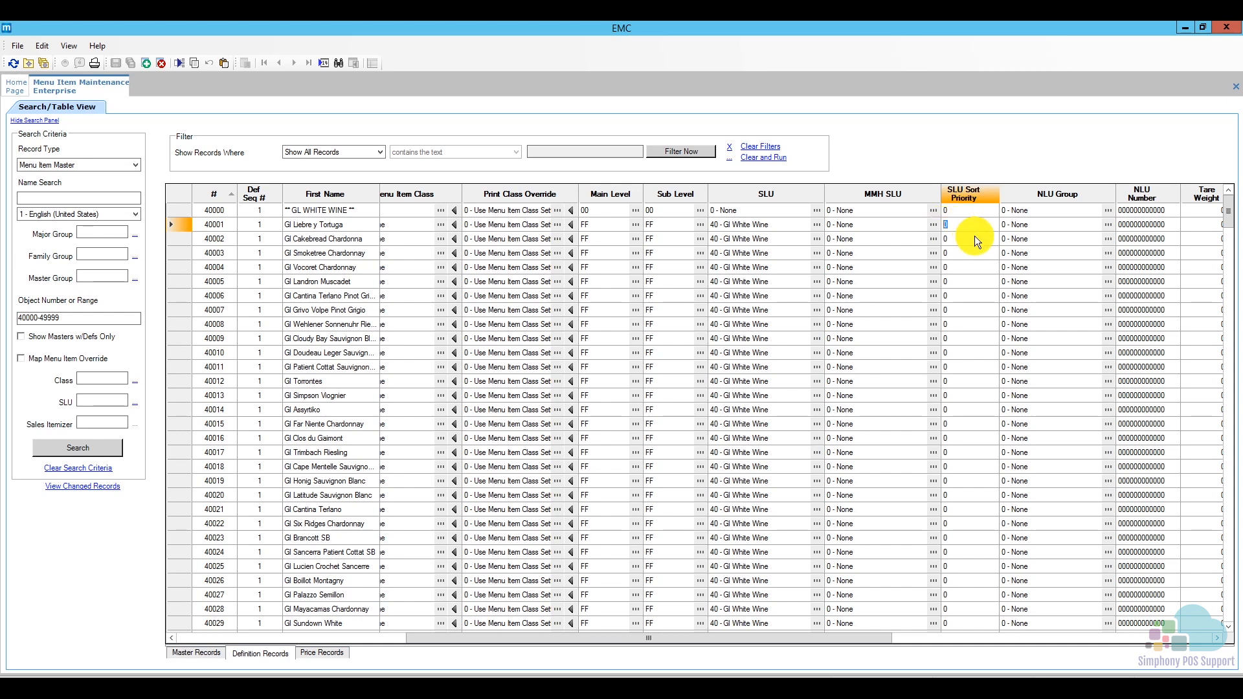
text(1)
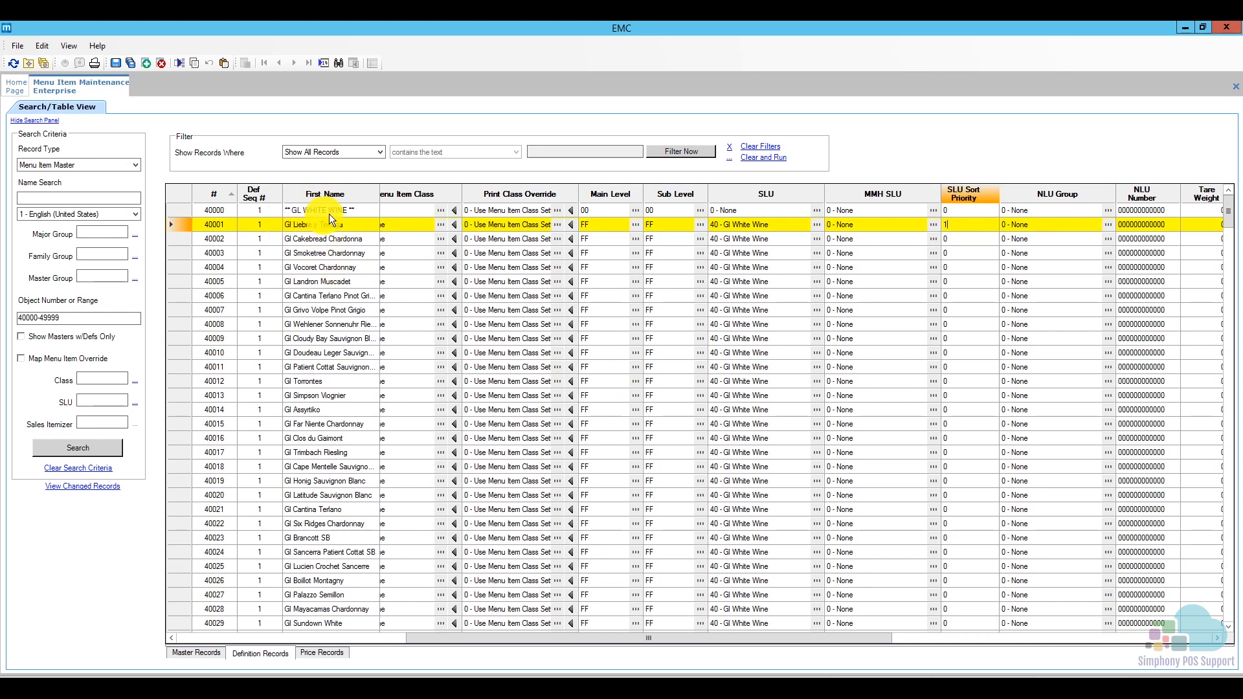
Step: Copy the SLU Sort Priority of 1 down to all remaining Gl White Wine records, 40002 through 40031
click(348, 225)
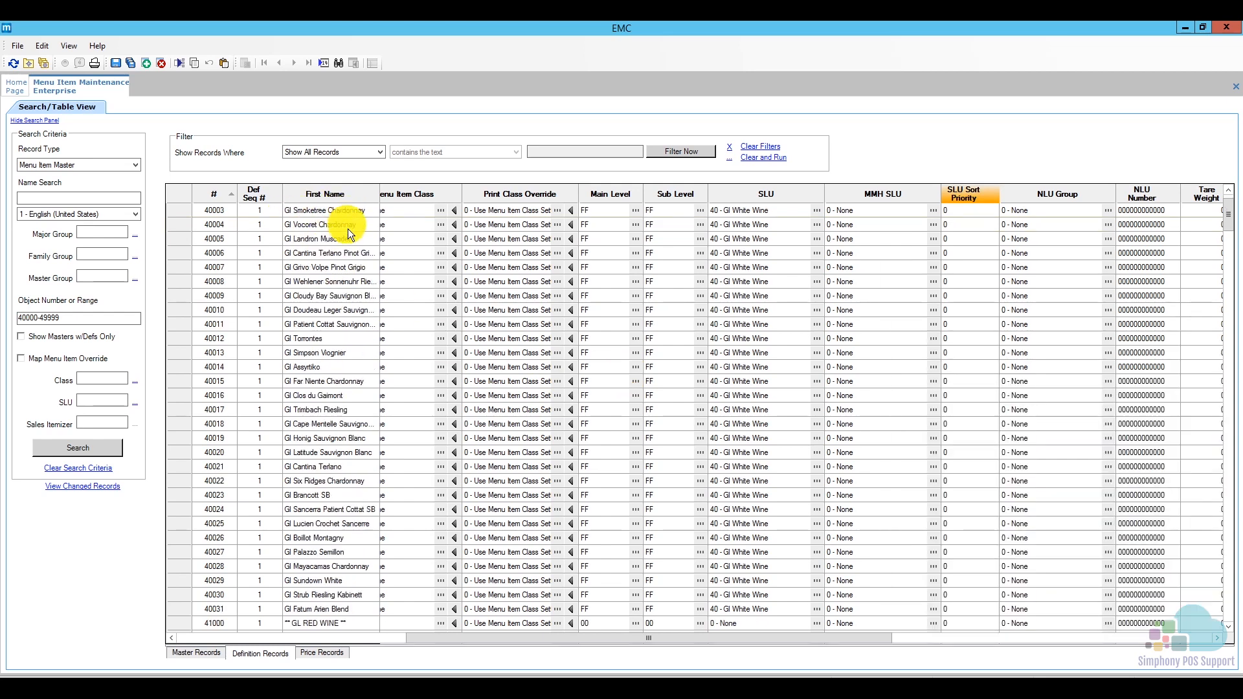
scroll(358, 352, down, 4)
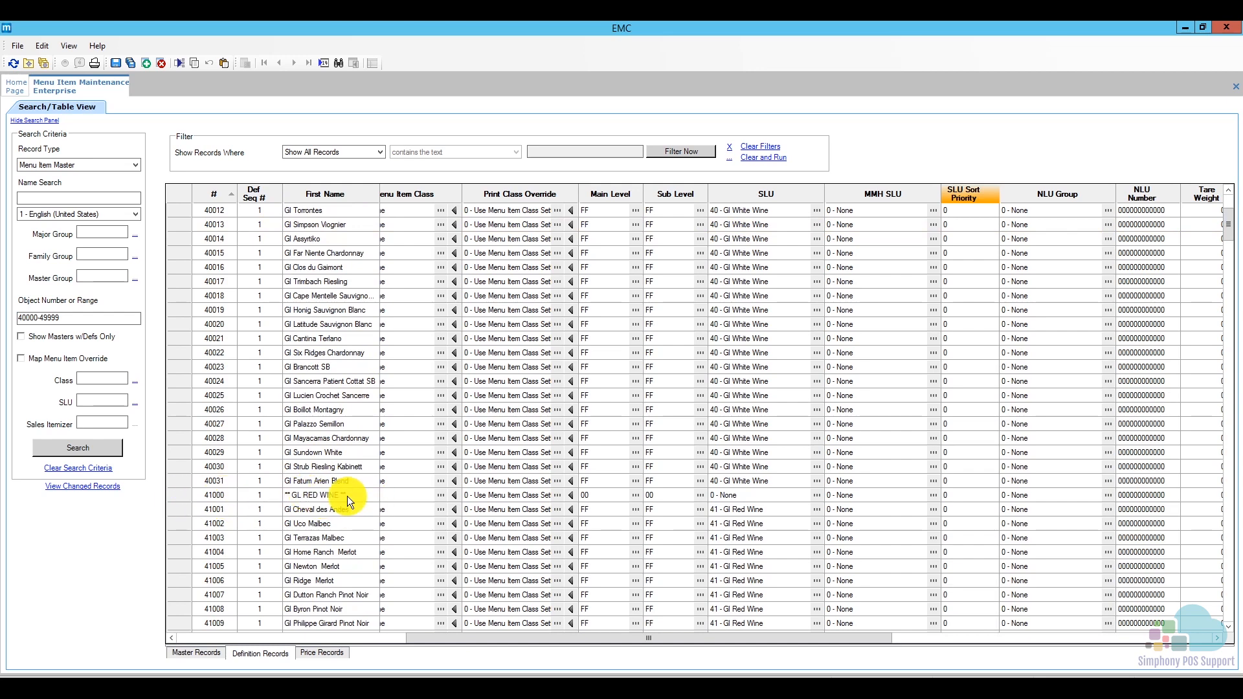
scroll(347, 496, up, 4)
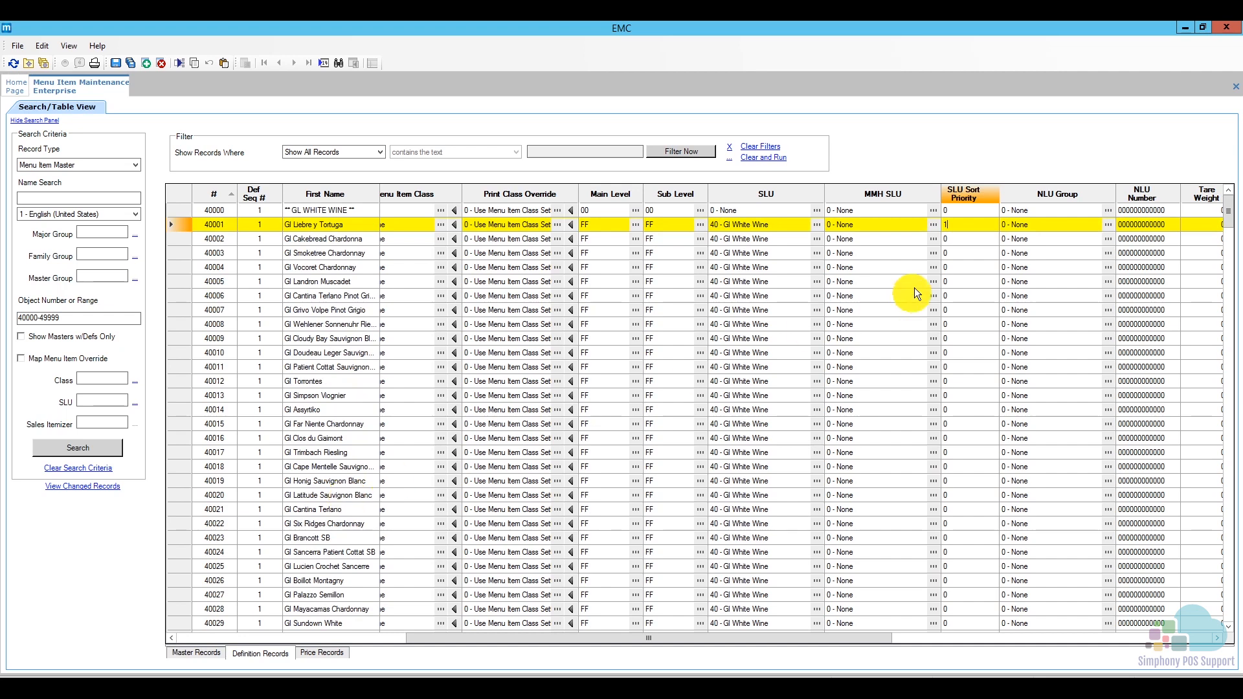
click(967, 224)
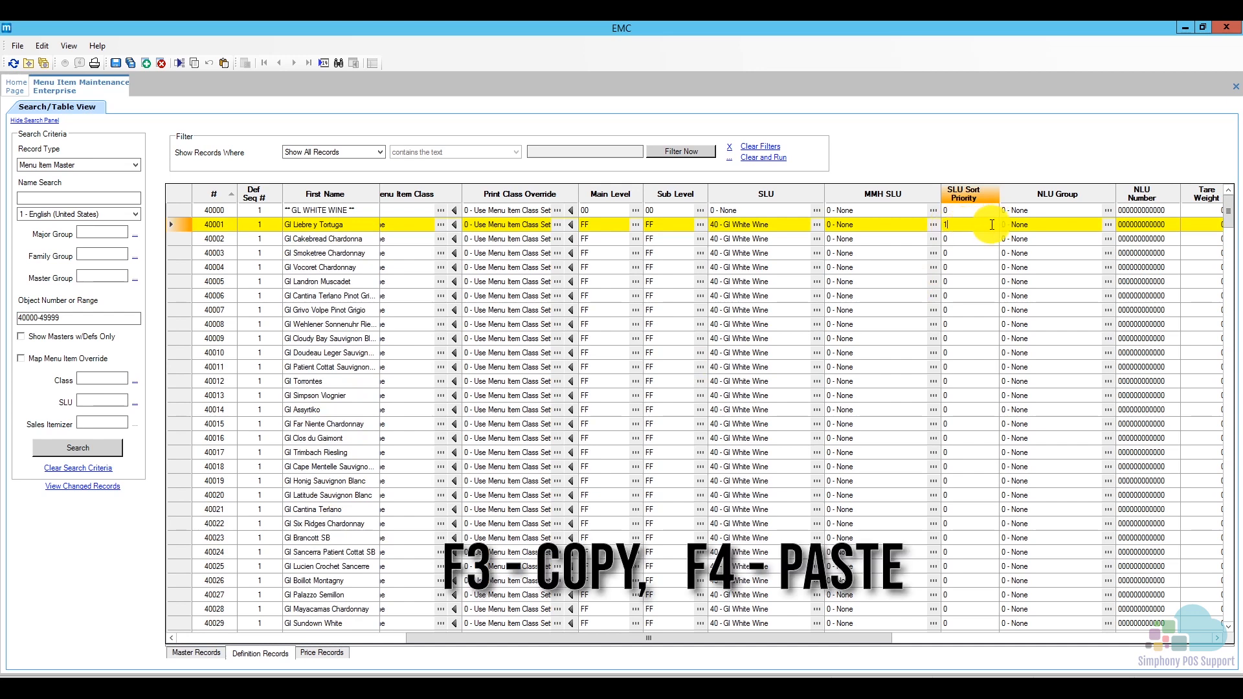
click(972, 225)
key(Down)
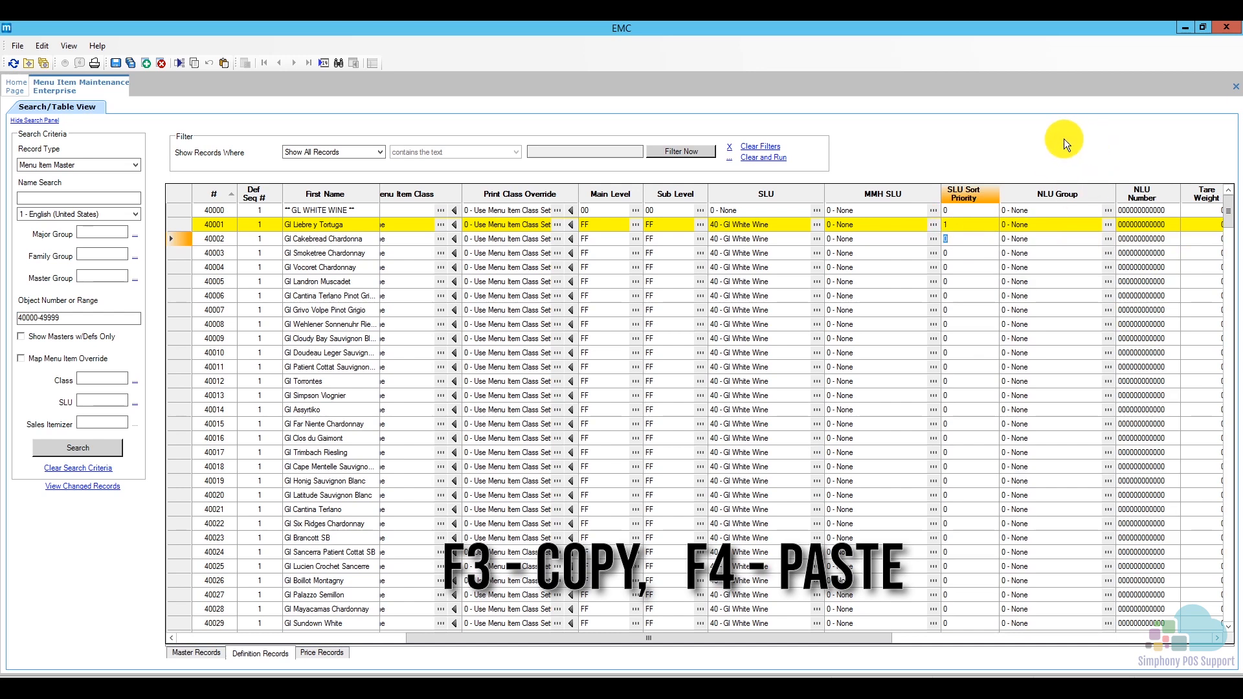
key(F4)
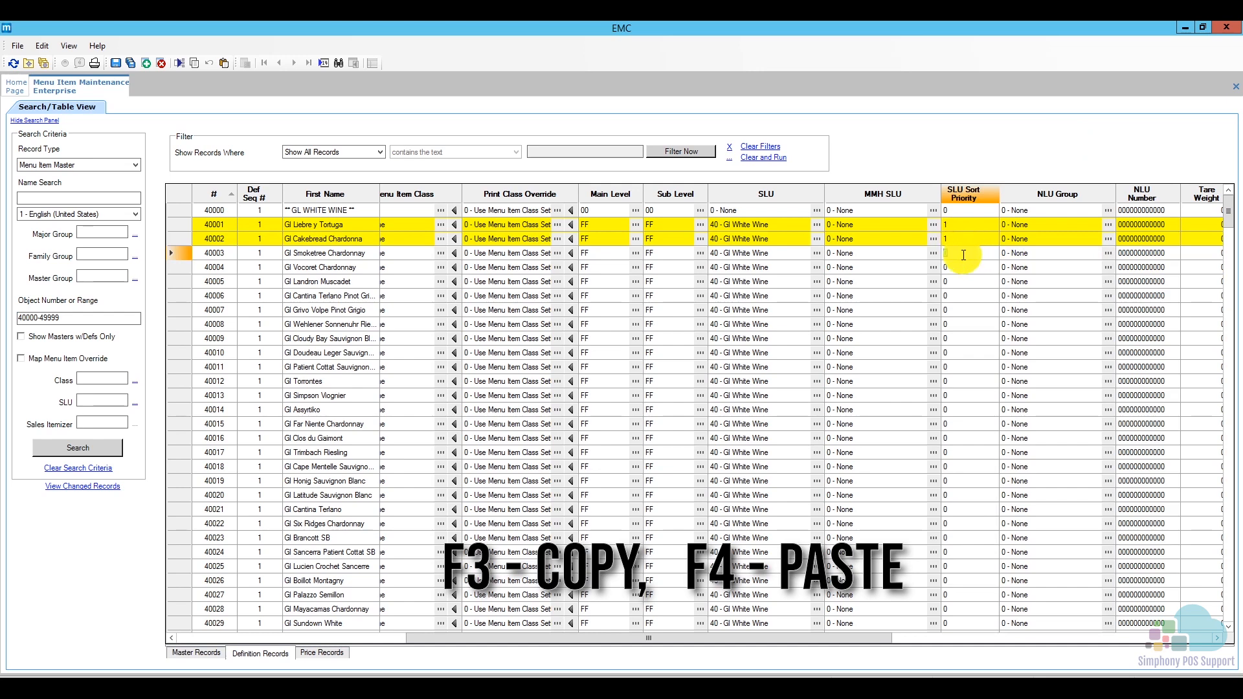
key(F4)
key(F4)
key(F4)
key(F4)
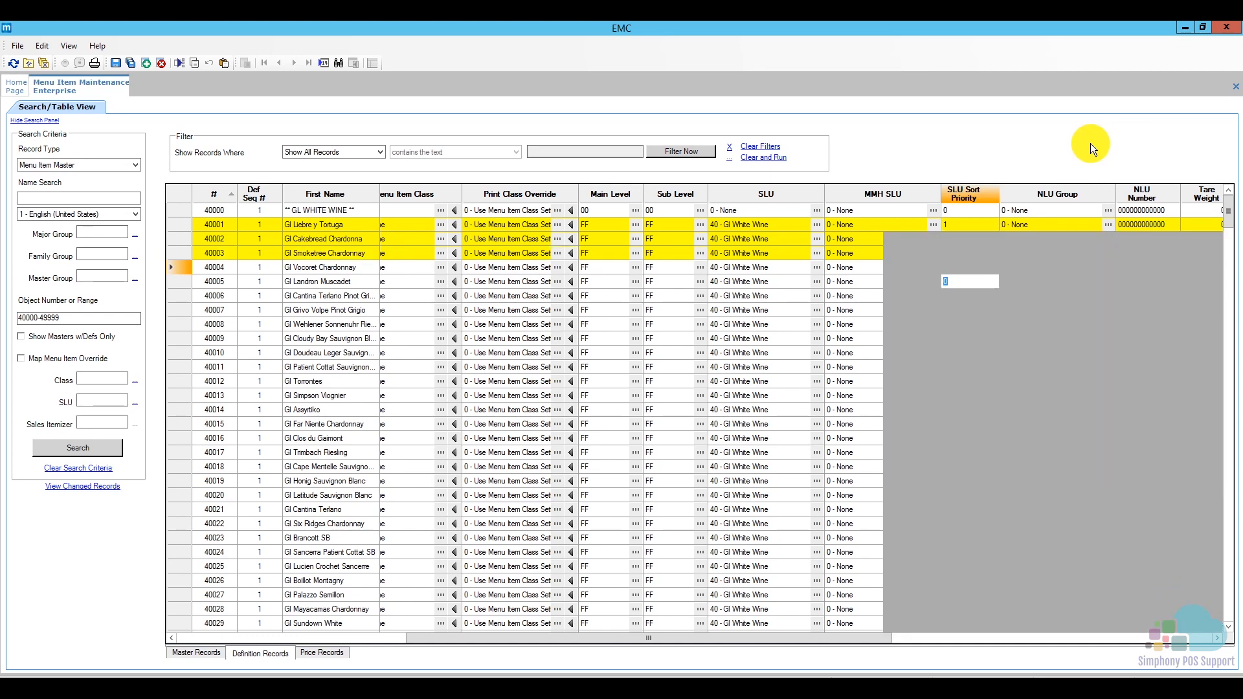
key(F4)
key(F4)
key(F4)
key(F4)
key(F4)
key(F4)
key(F4)
key(F4)
key(F4)
key(F4)
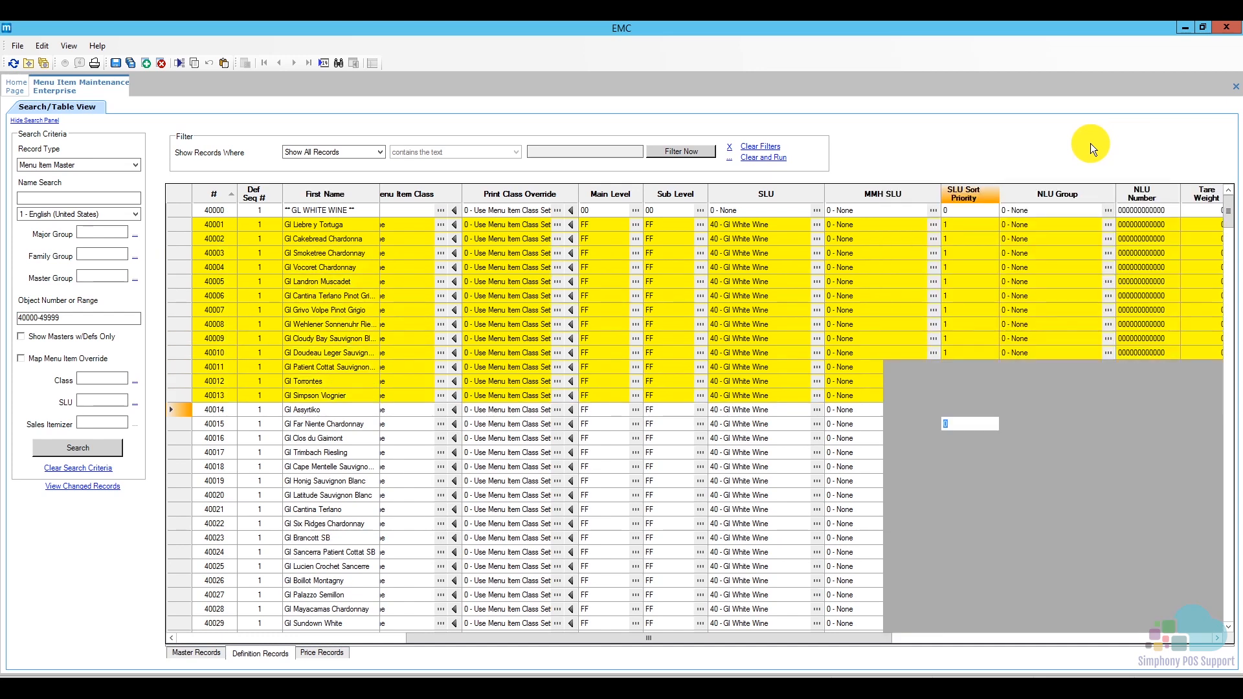
key(F4)
key(F4)
scroll(1051, 243, down, 6)
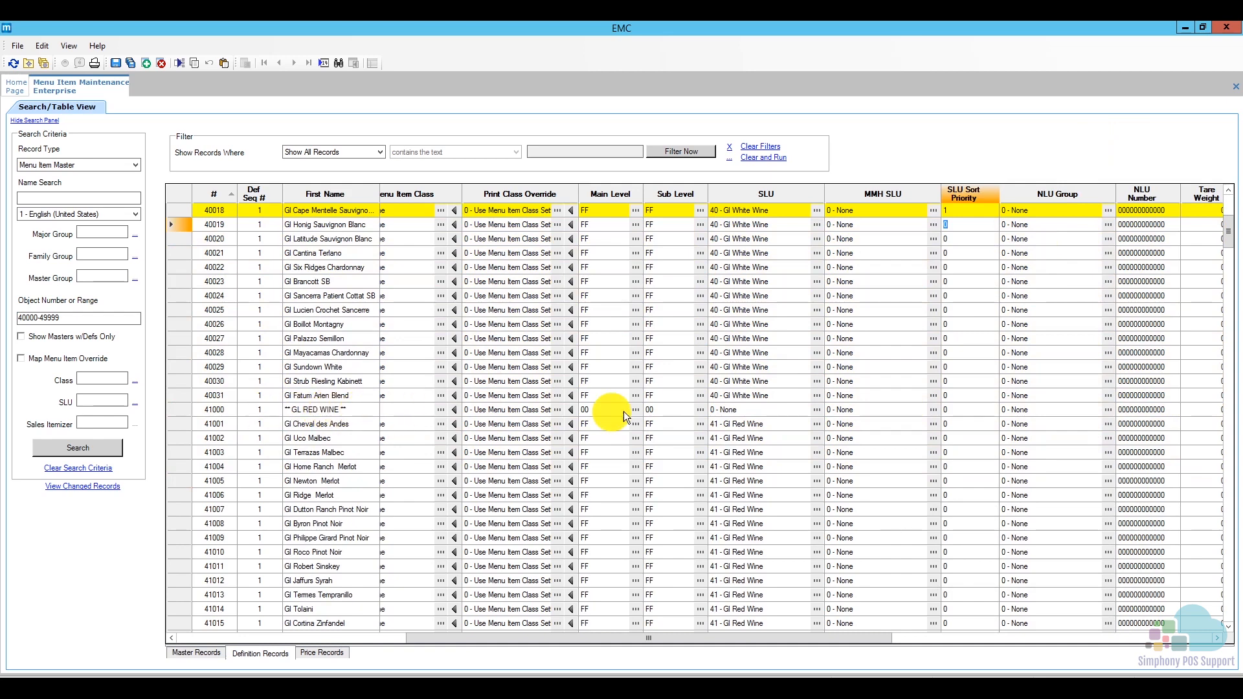
key(F4)
key(F4)
key(F4)
key(F4)
key(F4)
key(F4)
key(F4)
key(F4)
key(F4)
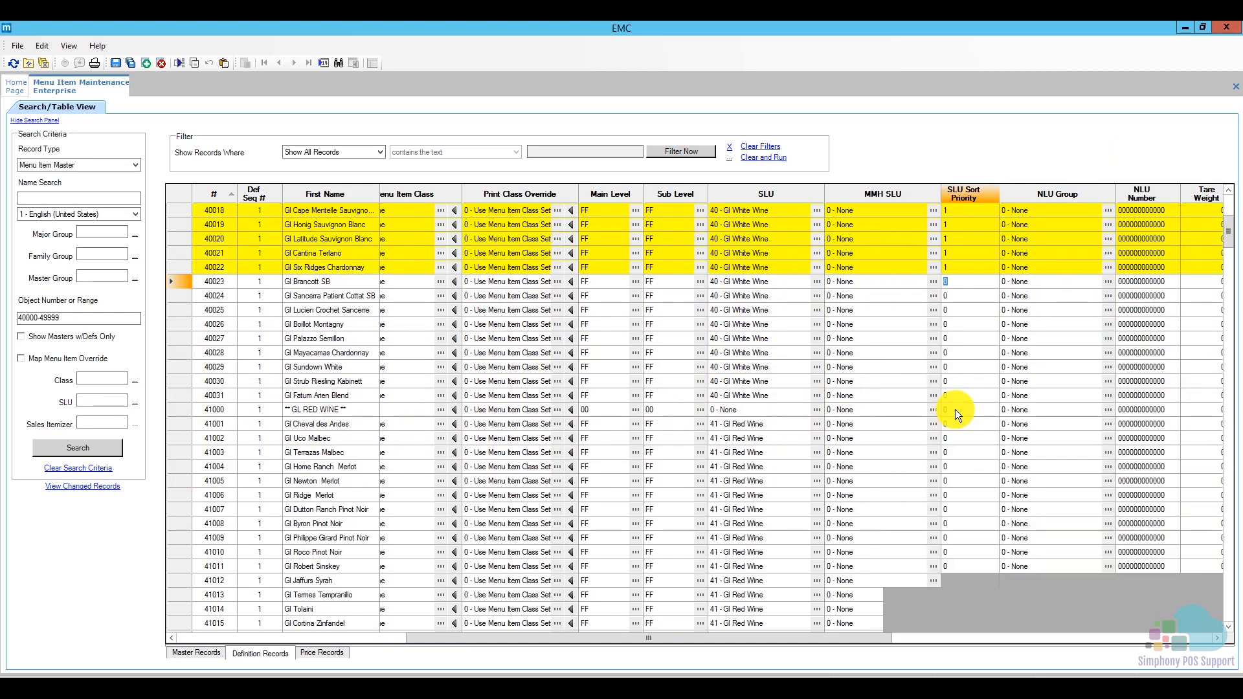
key(F4)
key(F4)
key(F4)
key(F4)
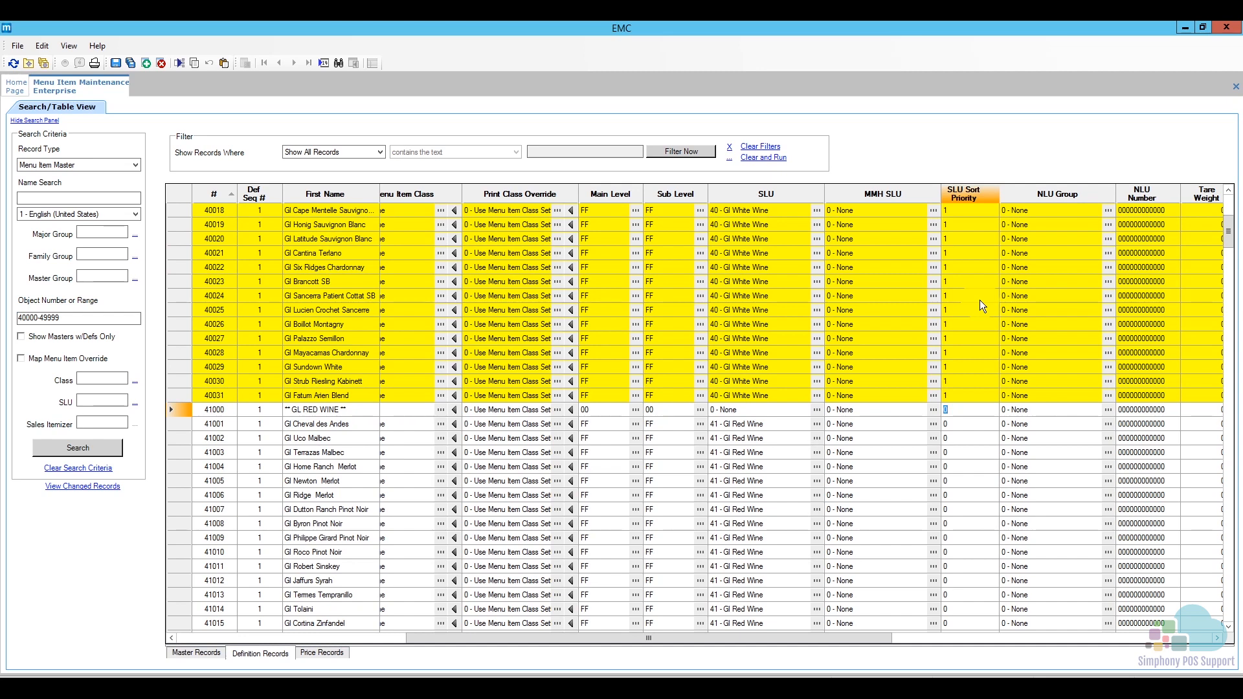
scroll(980, 300, up, 6)
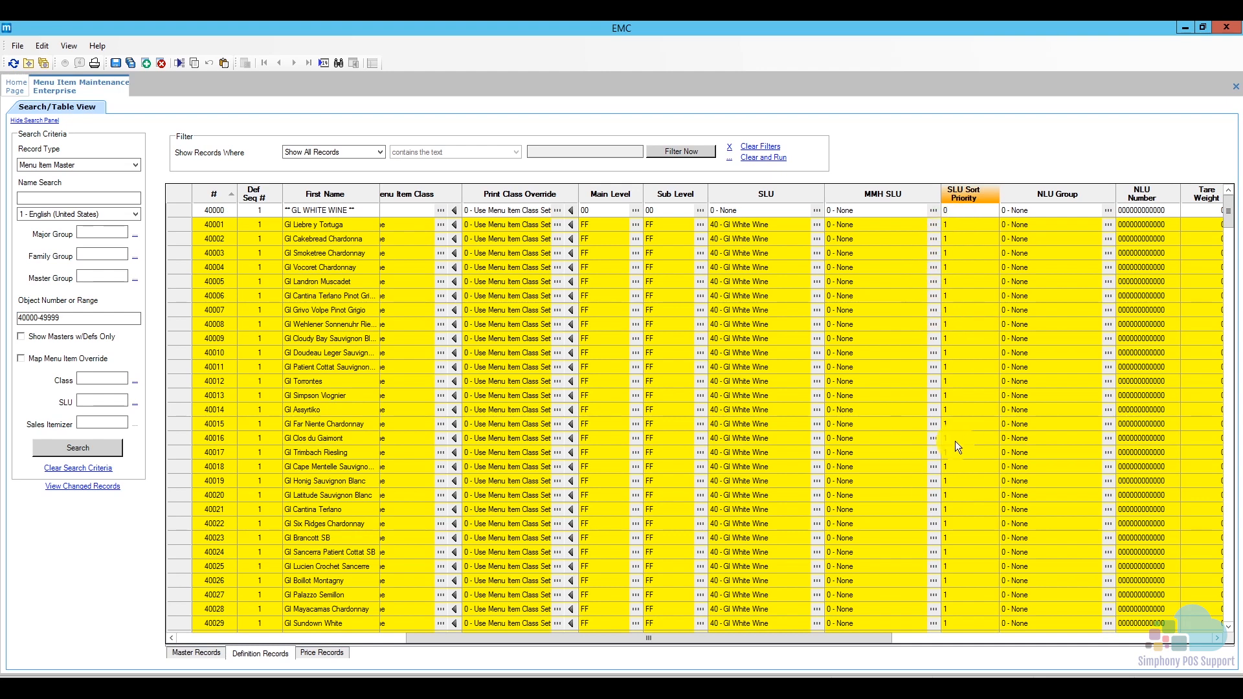
Step: Set the SLU Sort Priority of item 41001, Gl Cheval des Andes, to 3
scroll(970, 444, down, 7)
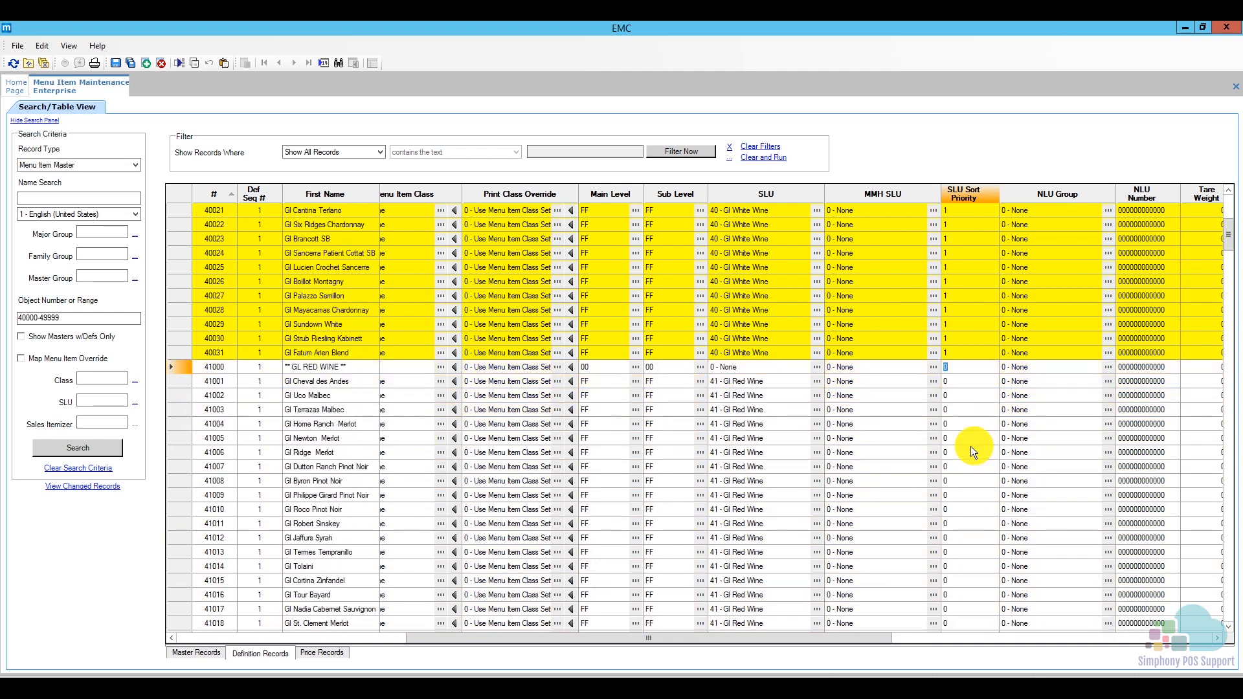
click(177, 382)
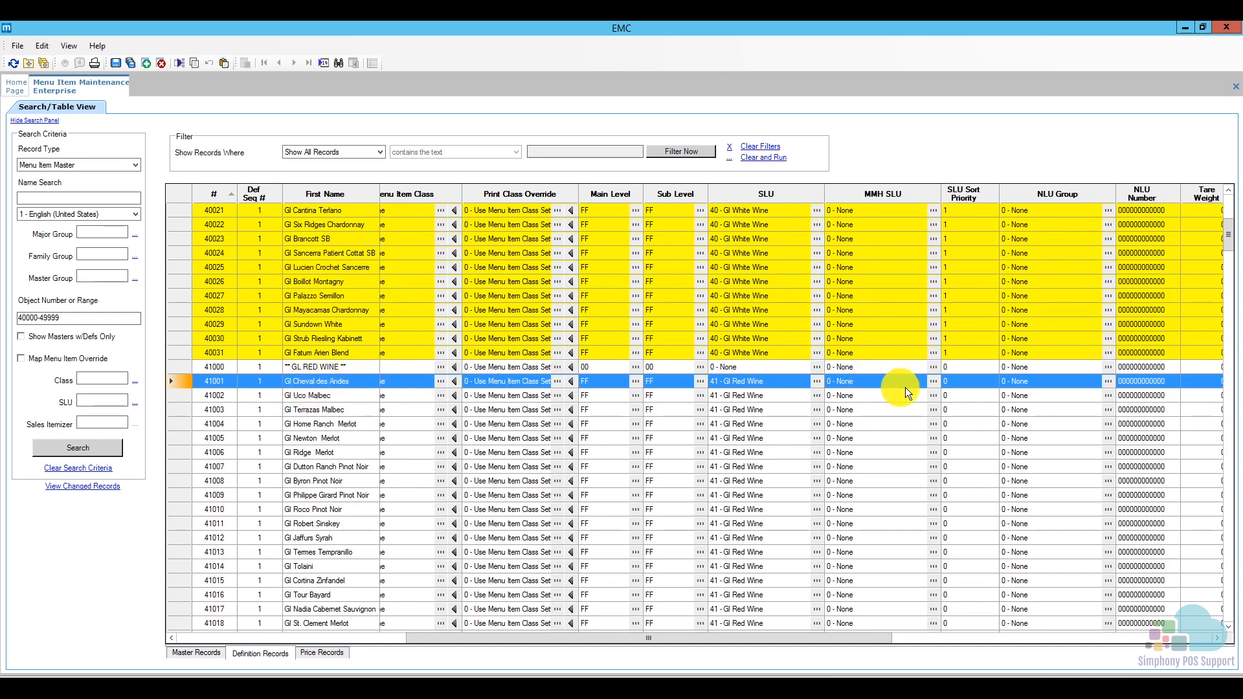
click(960, 382)
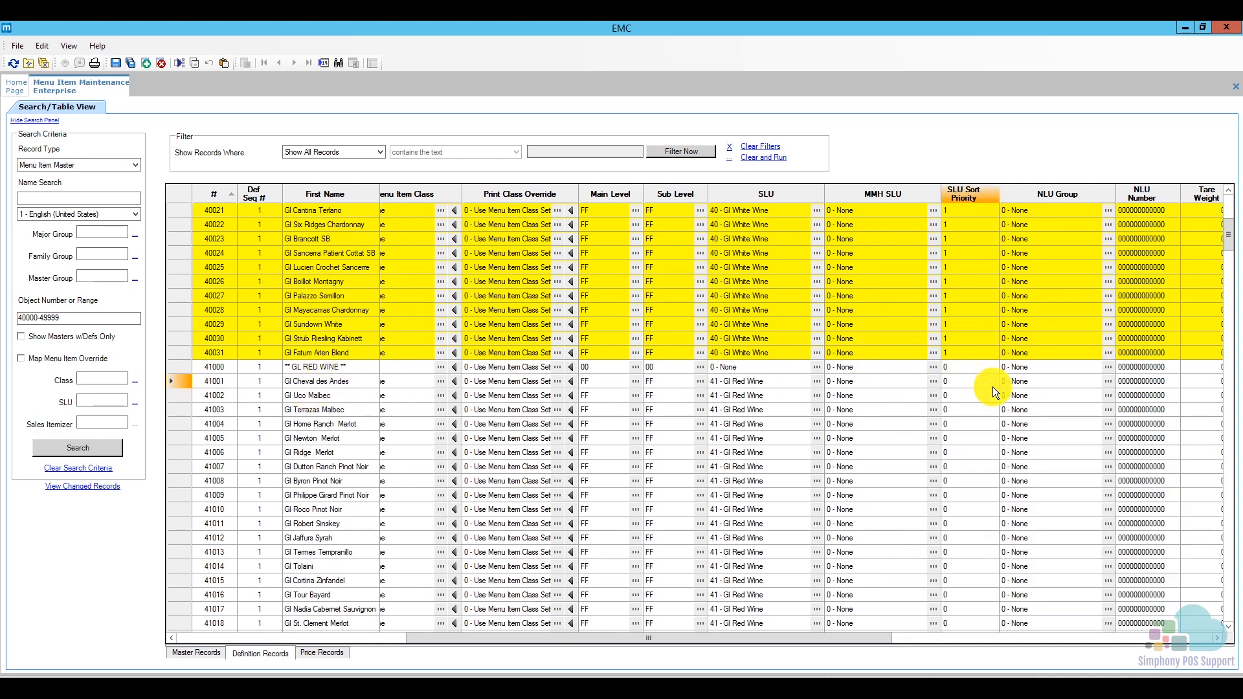
key(BackSpace)
text(3)
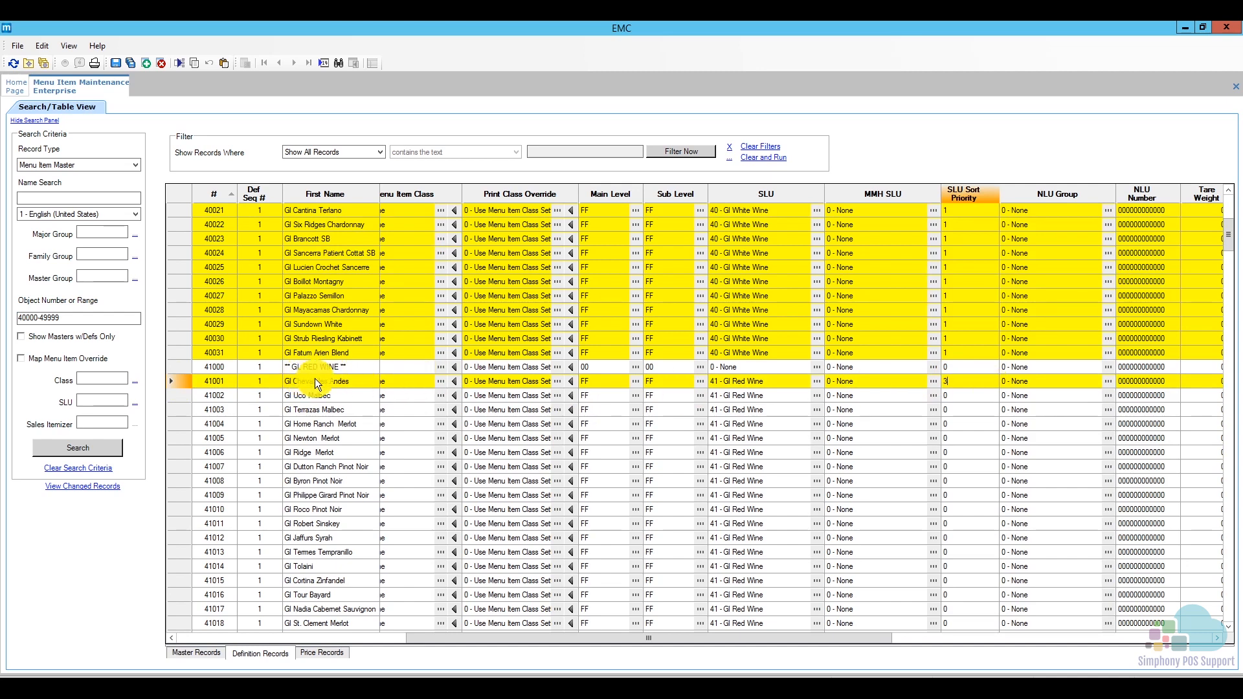
scroll(315, 378, down, 1)
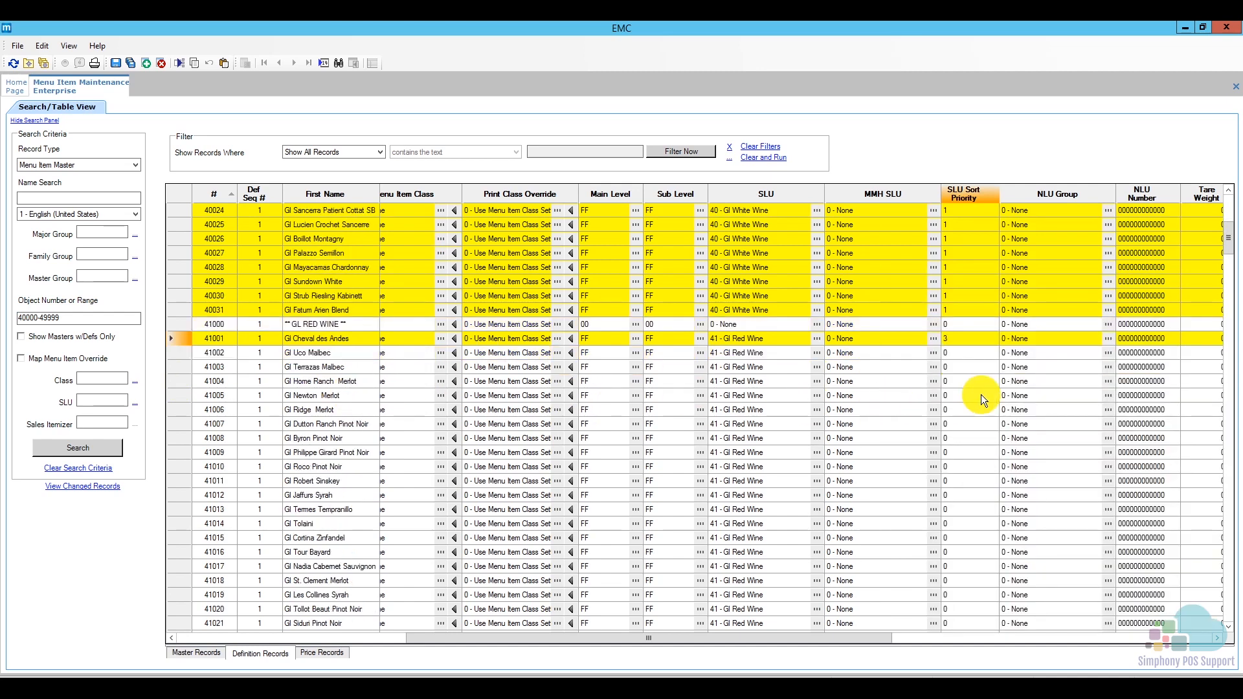
Step: Set the SLU Sort Priority to 3 for all remaining Gl Red Wine records, 41002 through 41050
key(Down)
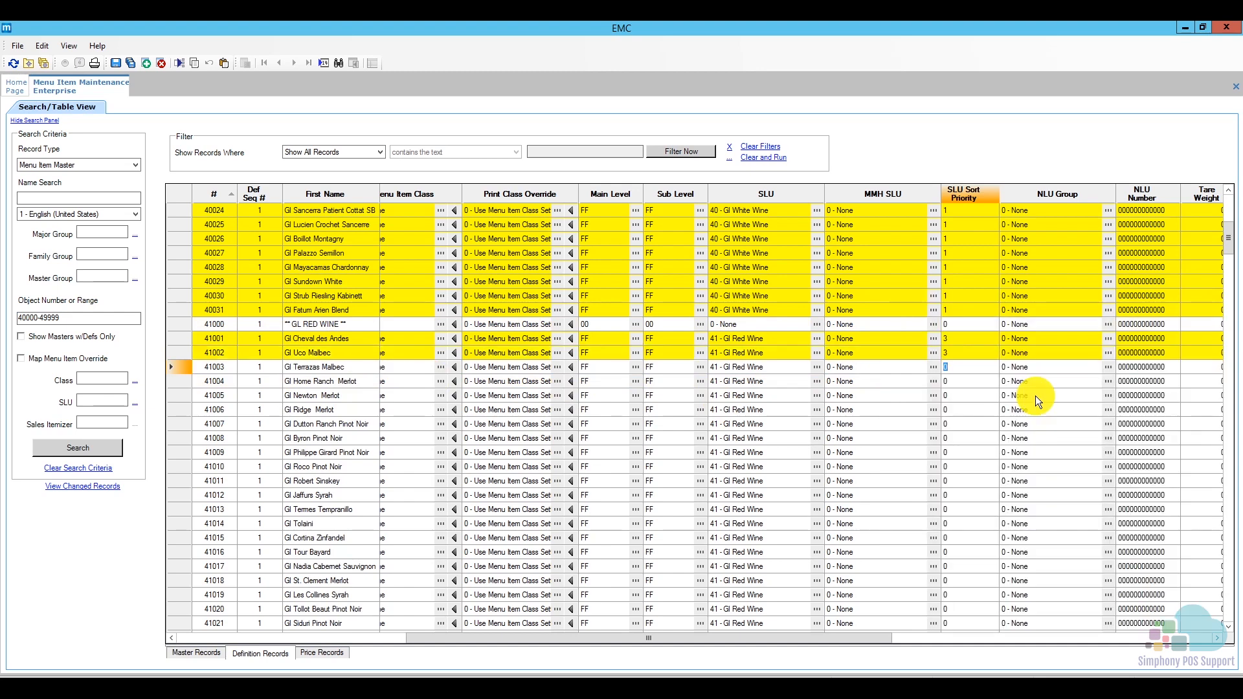
scroll(1035, 395, down, 4)
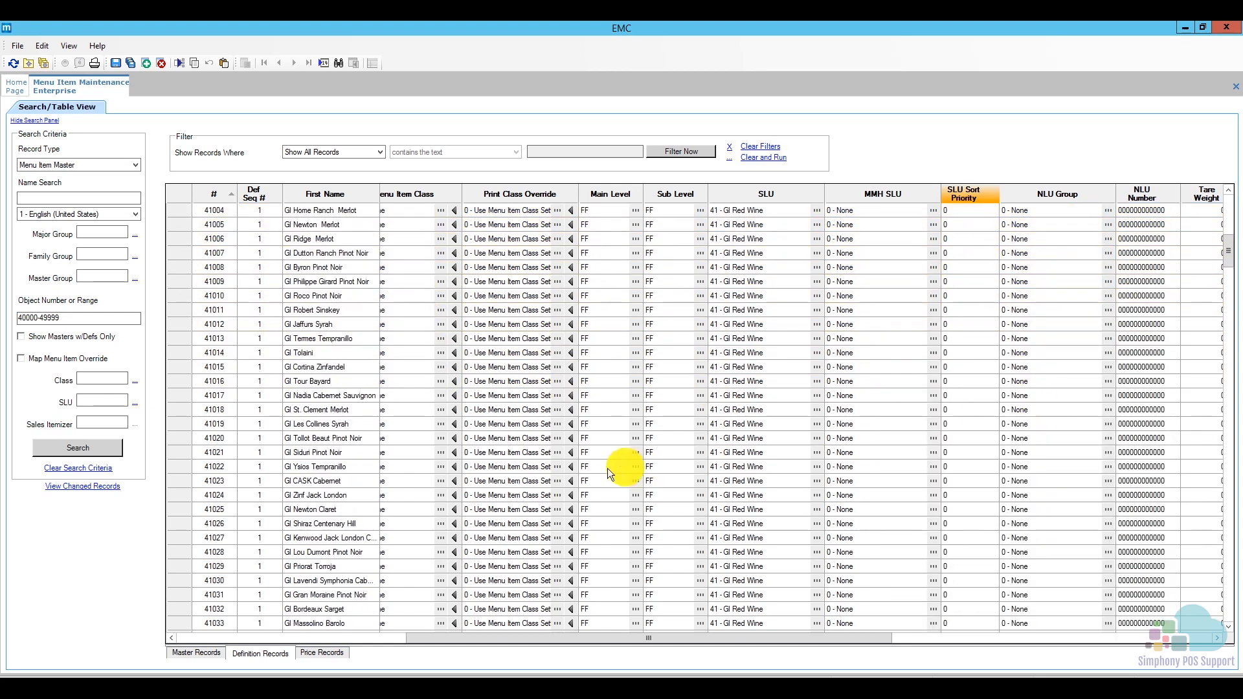
scroll(449, 472, down, 7)
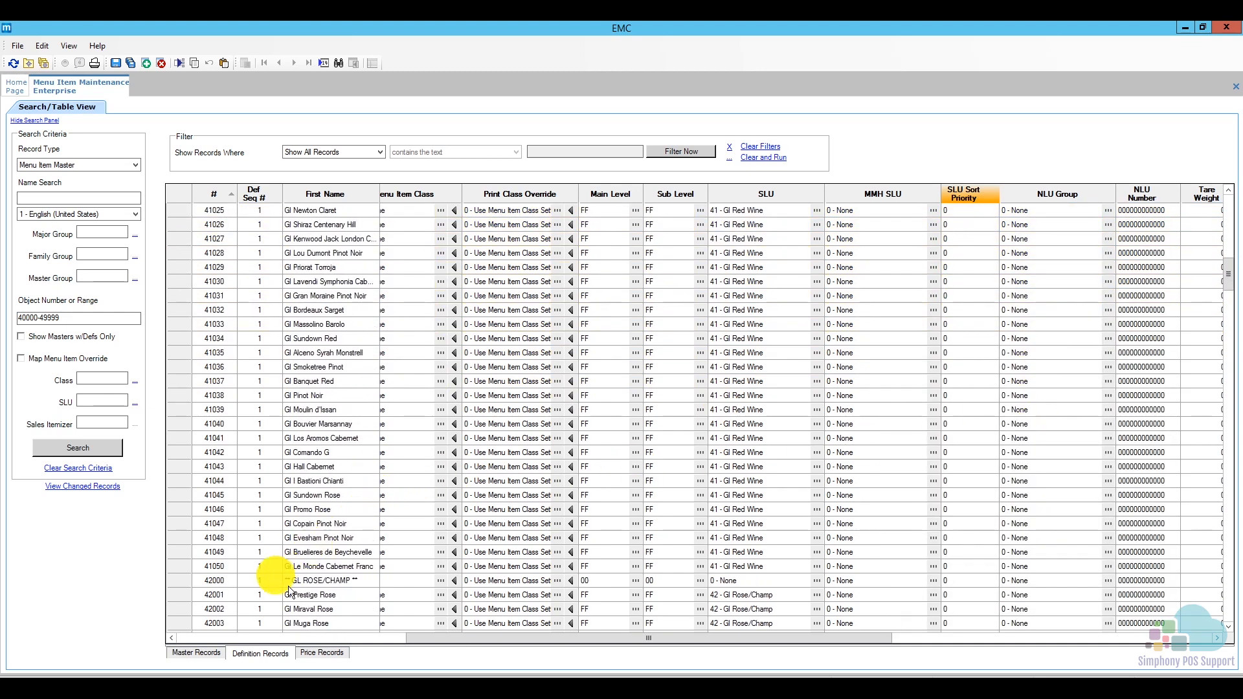
scroll(288, 585, down, 2)
text(3)
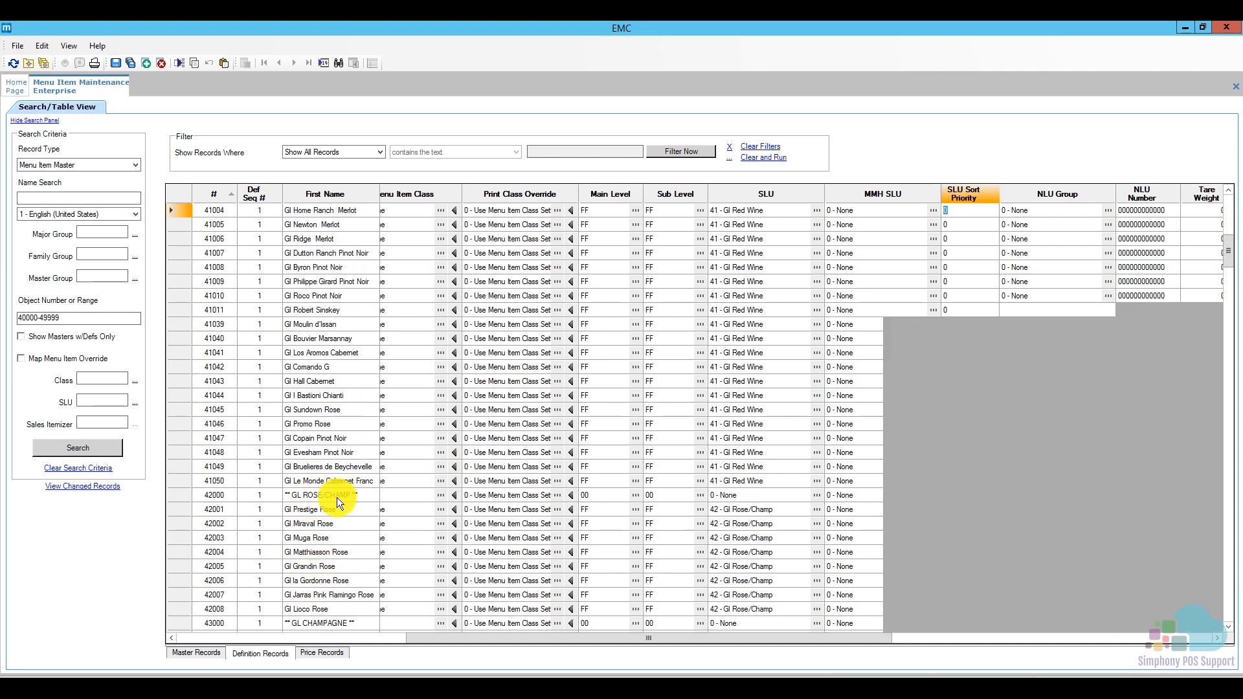
key(Down)
text(3)
key(Down)
text(3)
key(Down)
key(3)
key(Down)
key(3)
key(Down)
key(3)
key(Down)
key(3)
key(Down)
key(3)
key(Down)
key(3)
key(Down)
key(3)
key(Down)
key(3)
key(Down)
key(3)
key(Down)
key(3)
key(Down)
key(3)
key(Down)
key(3)
key(Down)
key(3)
key(Down)
key(3)
key(Down)
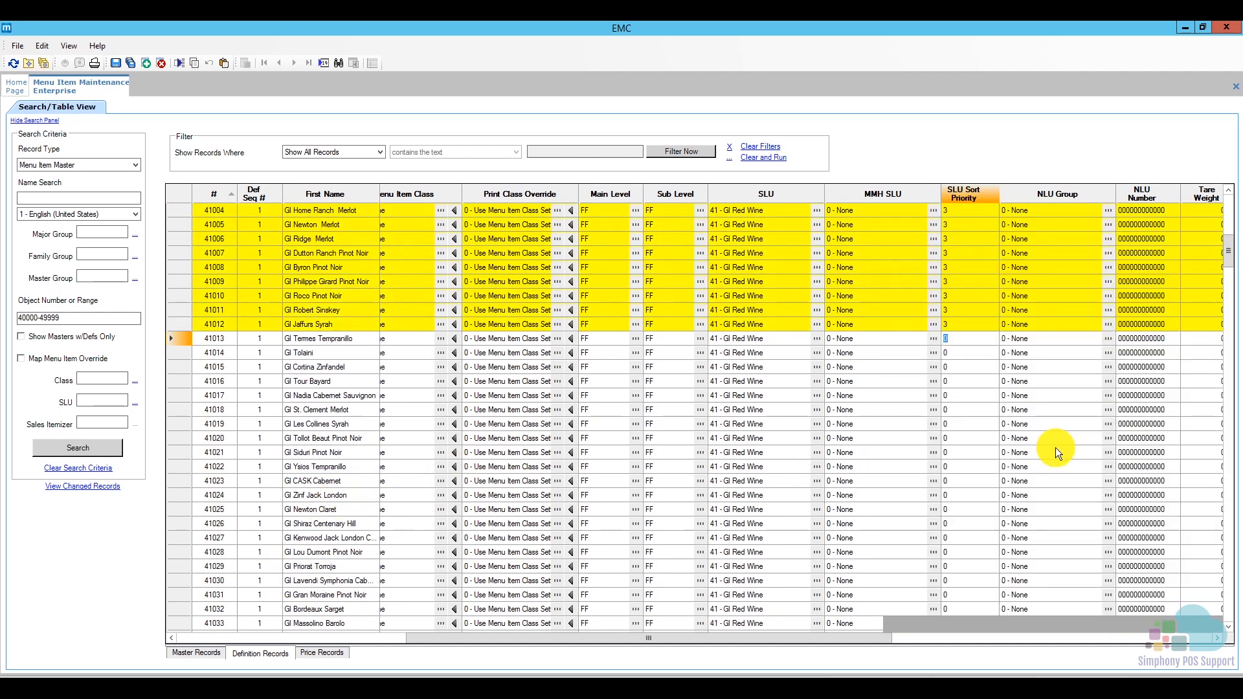
key(3)
key(Down)
key(3)
key(Down)
key(3)
key(Down)
key(3)
key(Down)
key(3)
key(Down)
key(3)
key(Down)
key(3)
key(Down)
key(3)
key(Down)
key(3)
key(Down)
key(3)
key(Down)
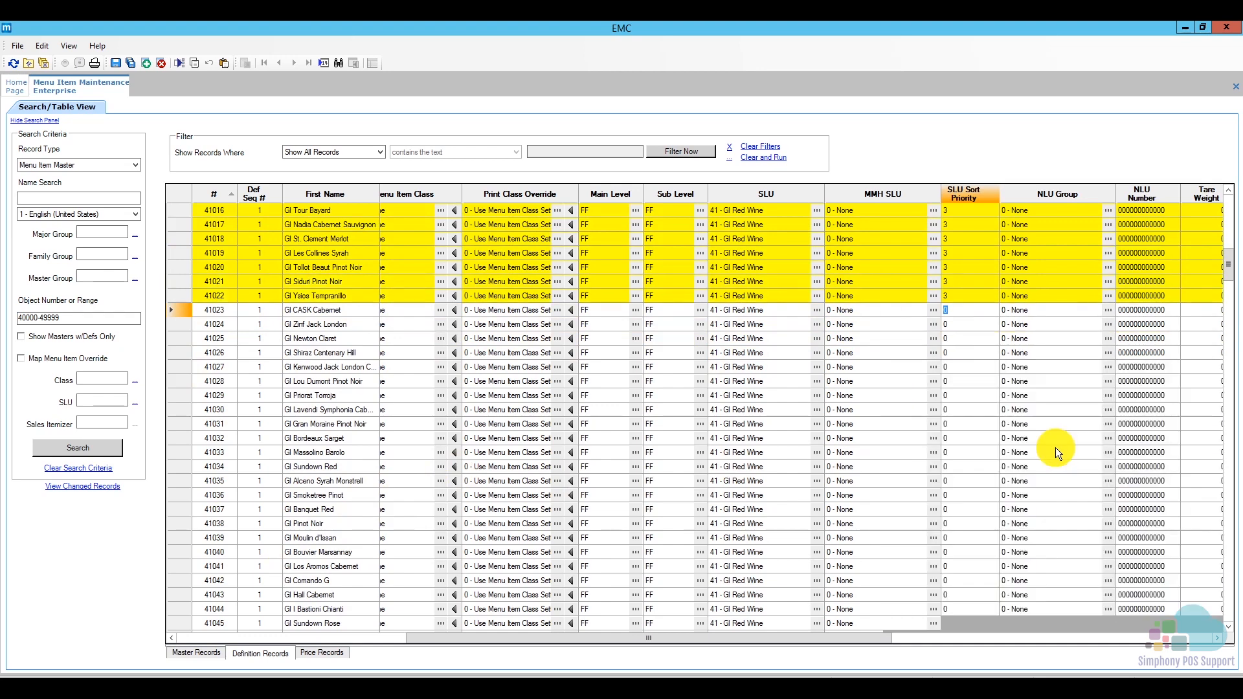
key(3)
key(Down)
key(3)
key(Down)
key(3)
key(Down)
key(3)
key(Down)
key(3)
key(Down)
key(3)
key(Down)
key(3)
key(Down)
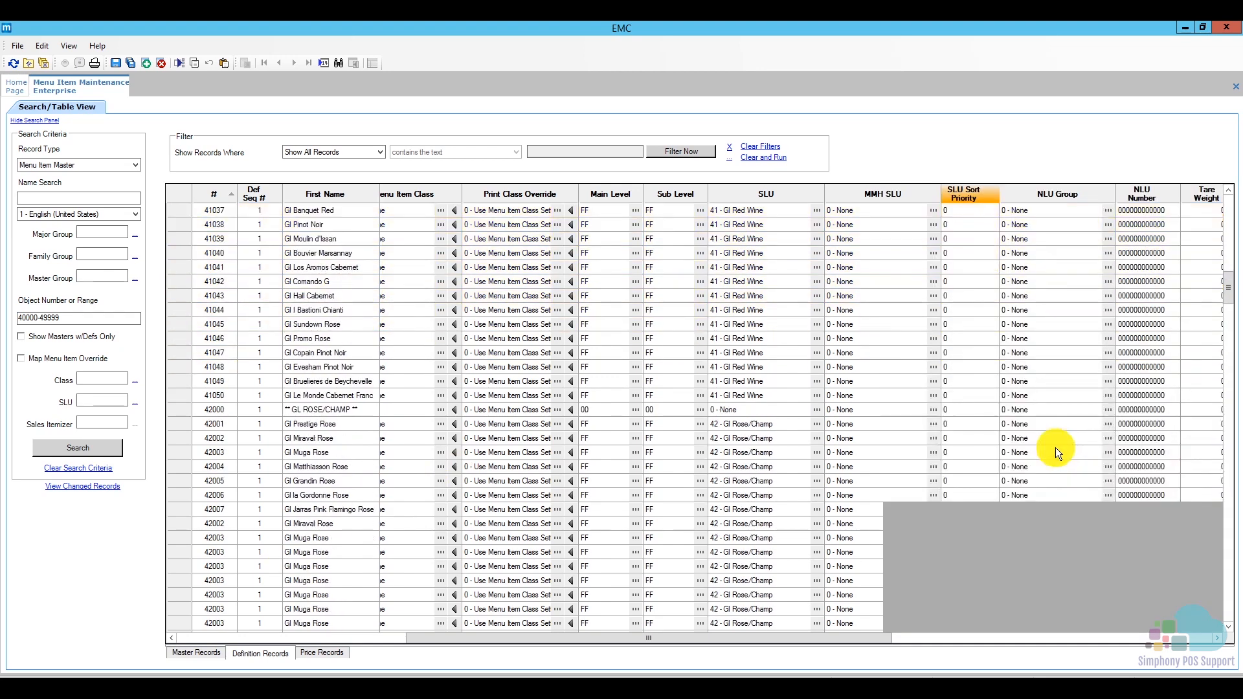
key(3)
key(Down)
key(3)
key(Down)
key(3)
key(Down)
key(3)
key(Down)
key(3)
key(Down)
key(3)
key(Down)
key(3)
key(Down)
key(3)
key(Down)
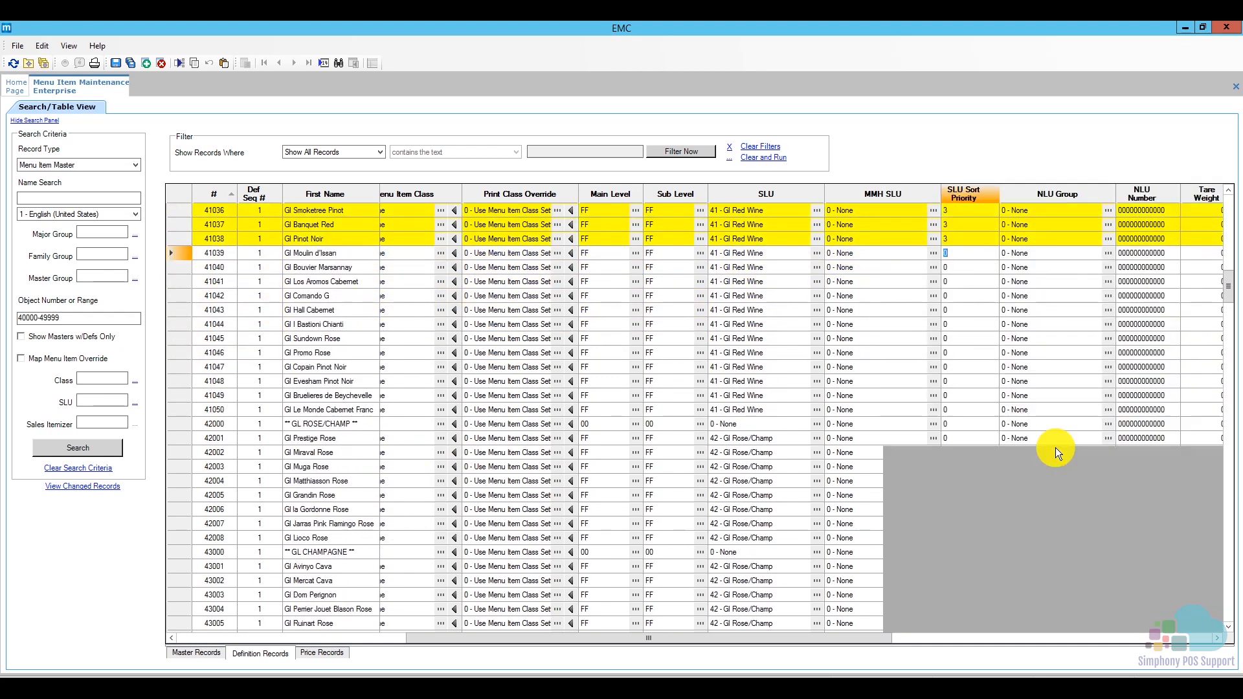
key(3)
key(Down)
key(3)
key(Down)
key(3)
key(Down)
key(3)
key(Down)
key(3)
key(Down)
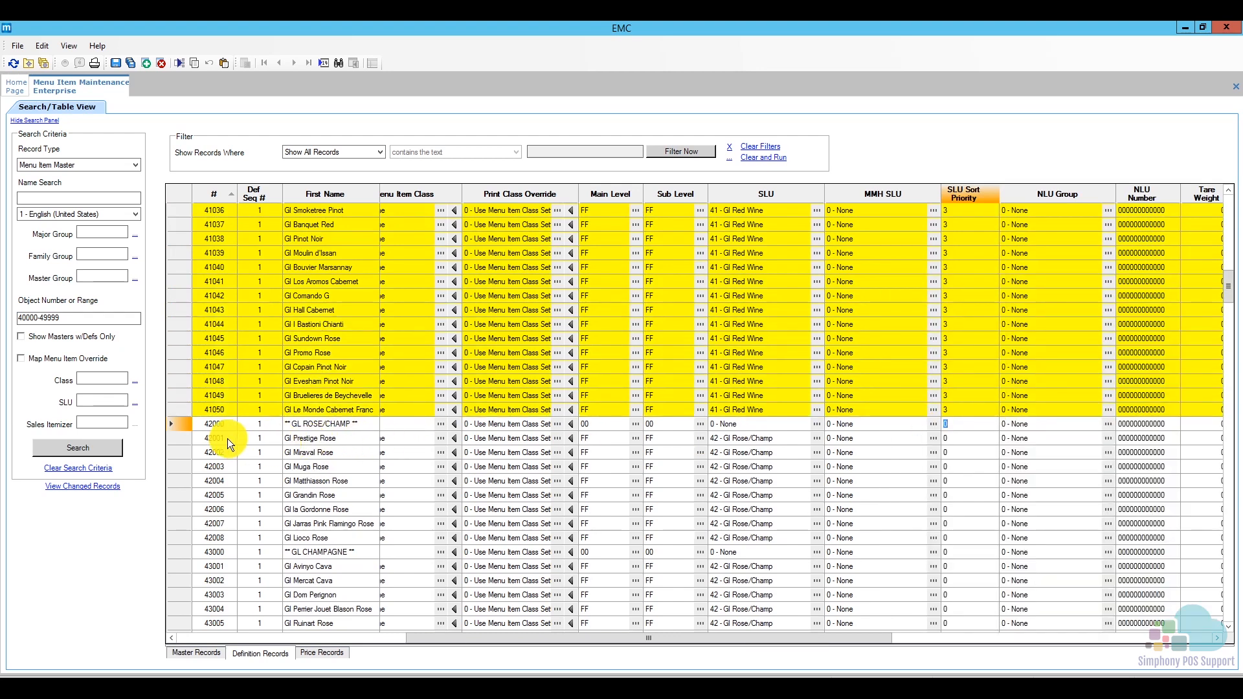
Step: Set the SLU Sort Priority to 5 for the glass rosé records, 42001 Gl Prestige Rose through 42008 Gl Lioco Rose
click(178, 439)
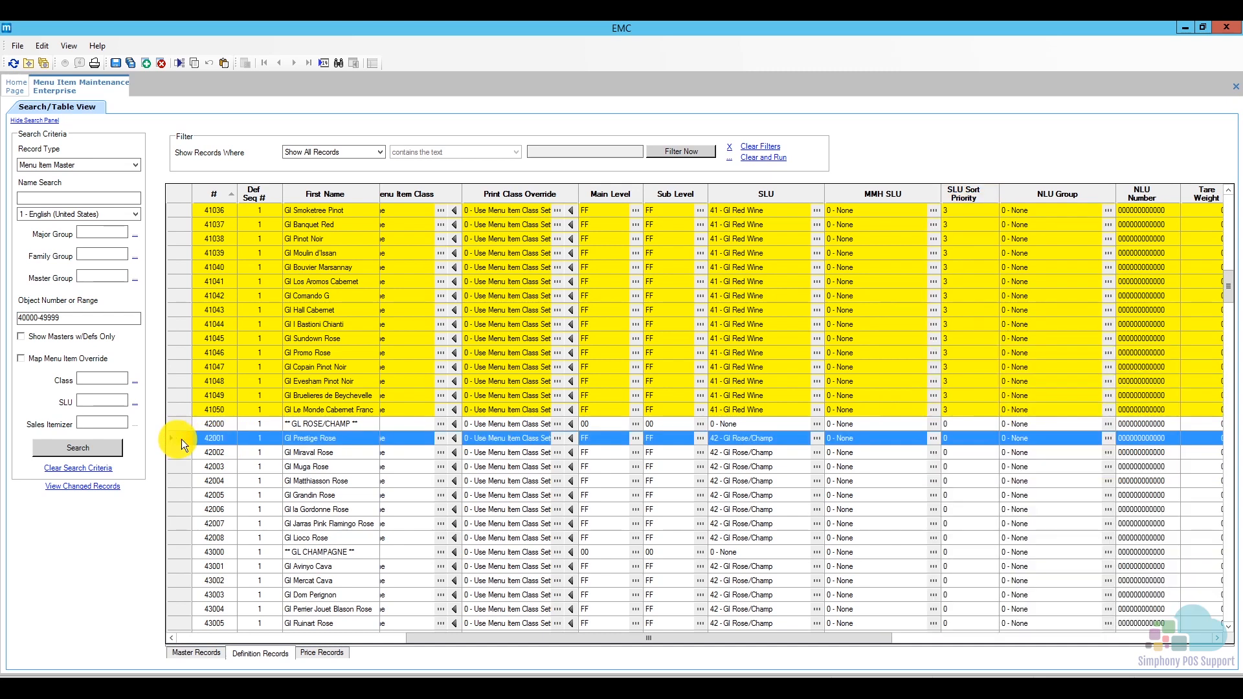
click(951, 440)
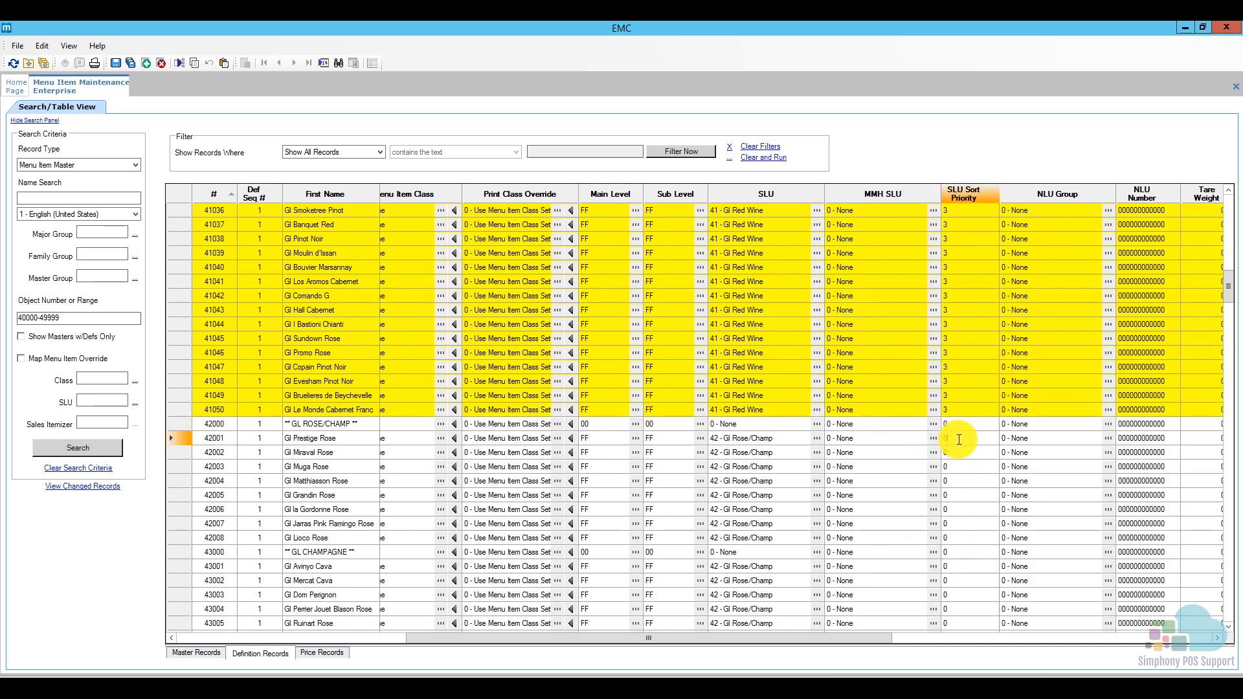
click(943, 438)
text(5)
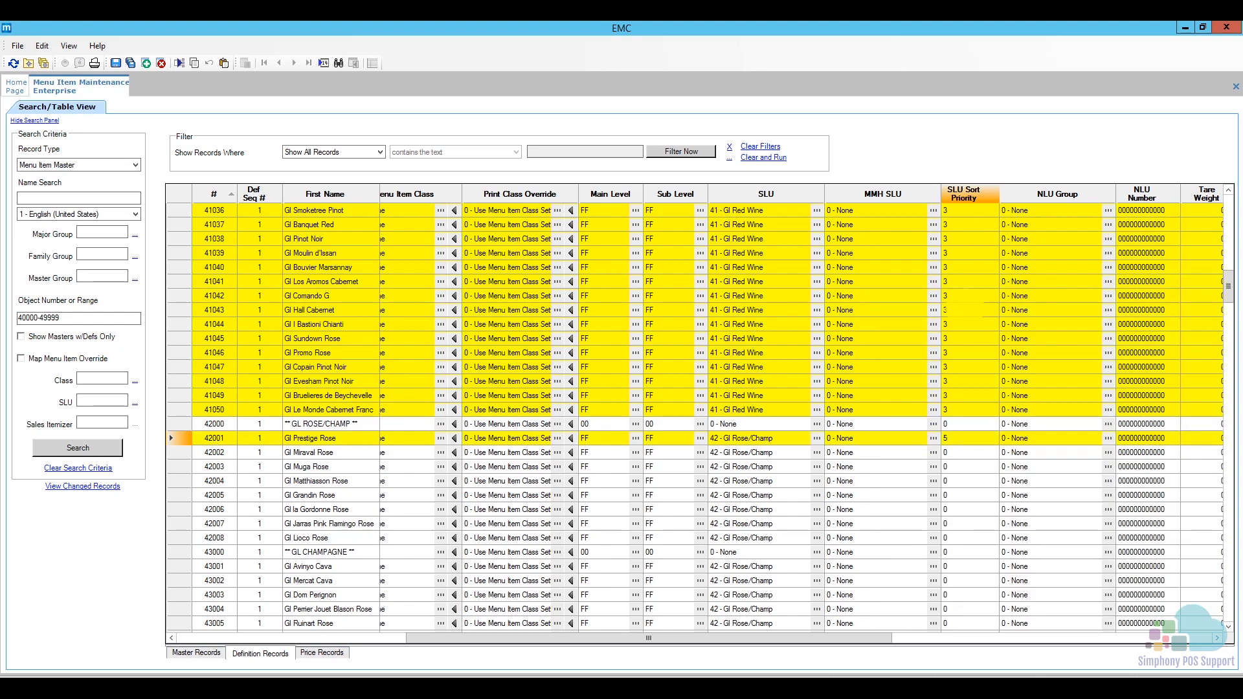
key(Down)
text(5)
scroll(975, 308, down, 1)
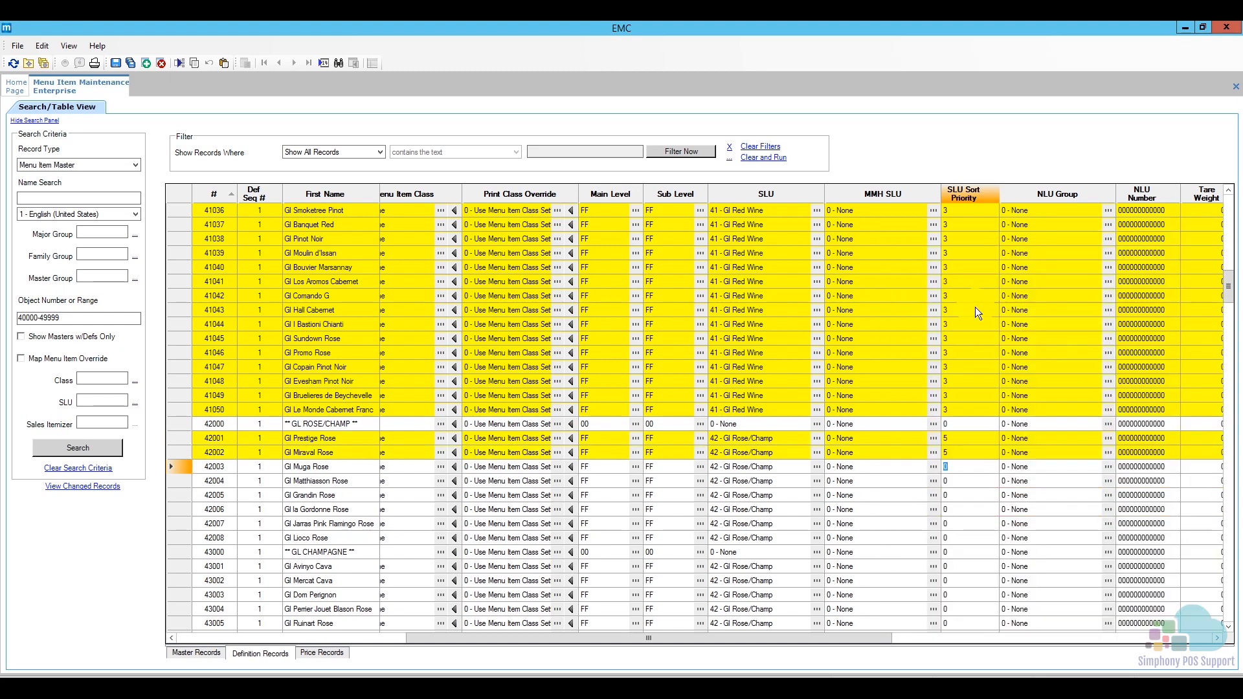
key(Down)
scroll(975, 308, down, 1)
text(5)
key(Down)
text(5)
key(Down)
text(5)
key(Down)
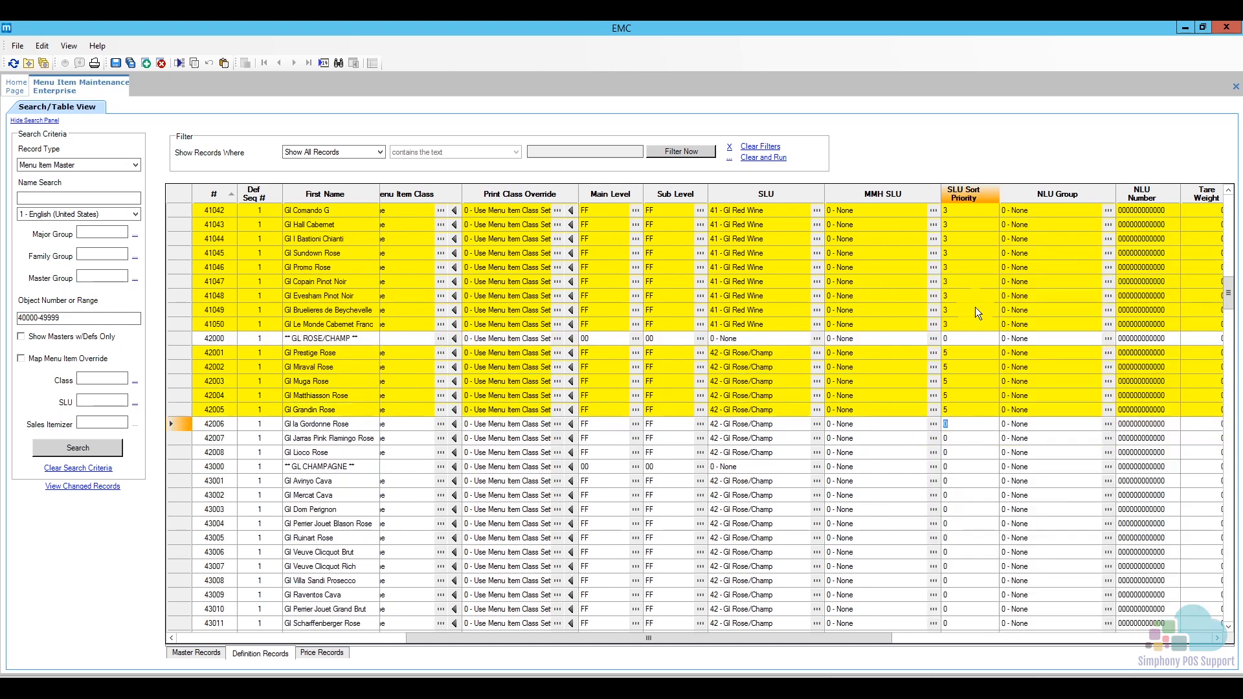
text(55)
key(Down)
text(5)
key(Down)
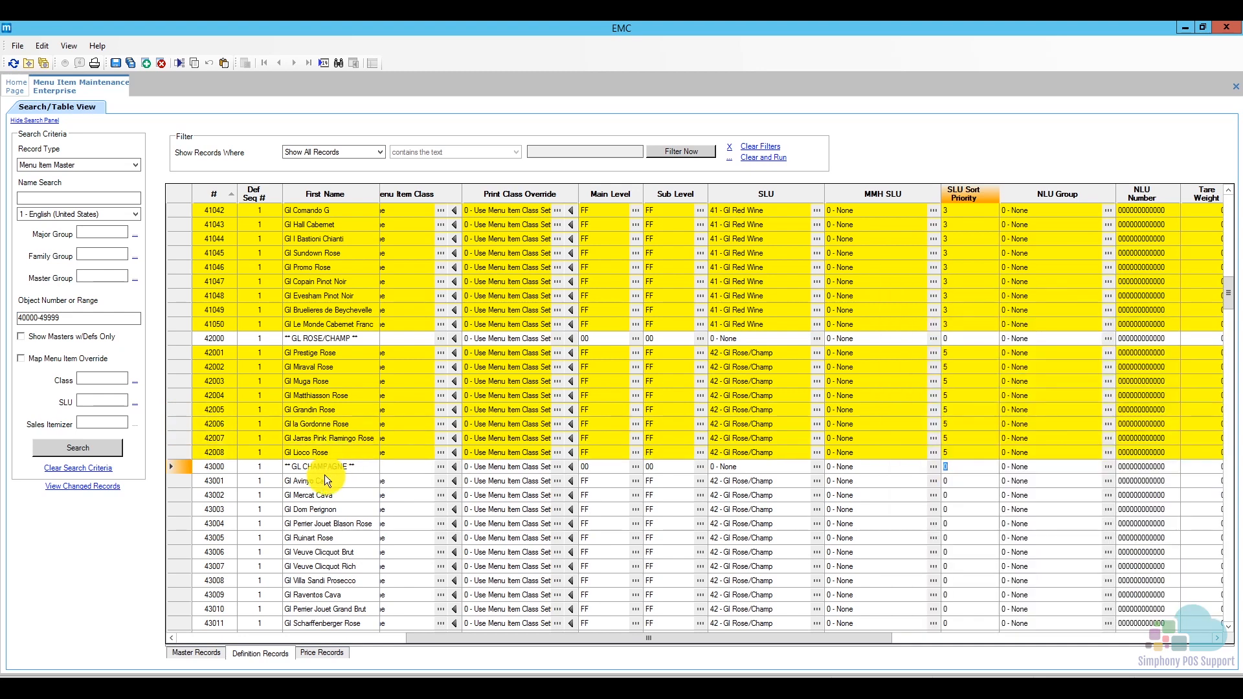
Step: Set the SLU Sort Priority to 6 for the glass champagne records, 43001 through 43016, and save the changes
click(179, 482)
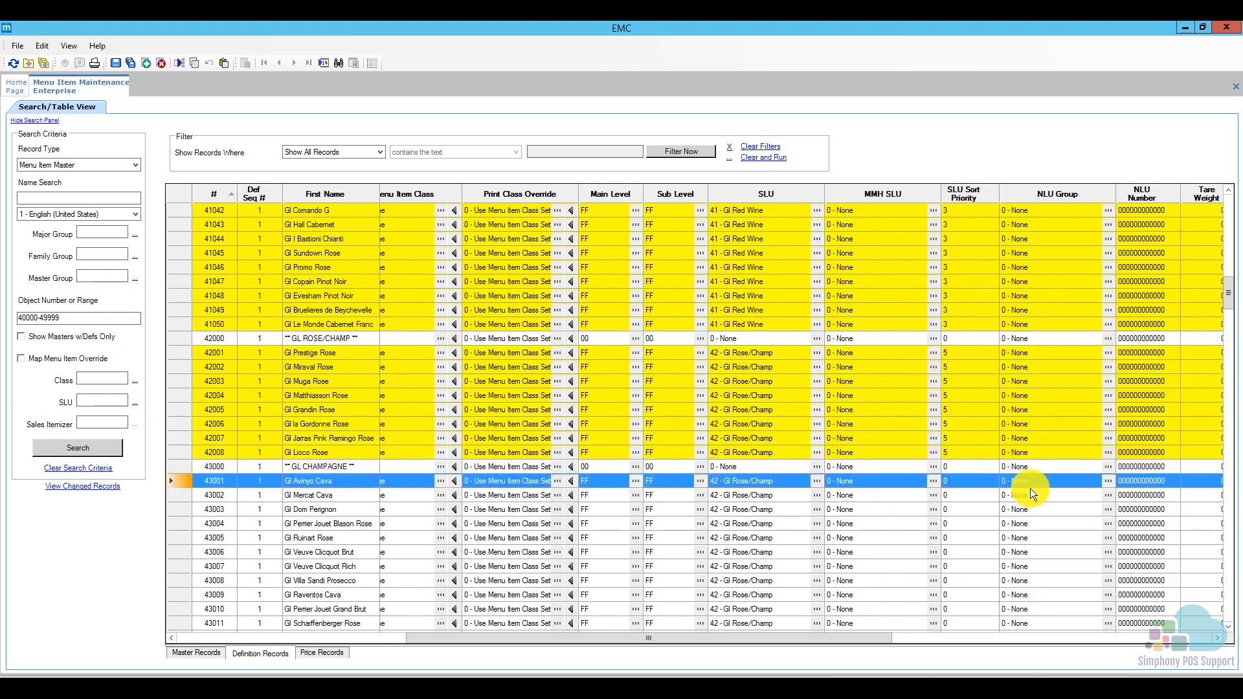
click(978, 483)
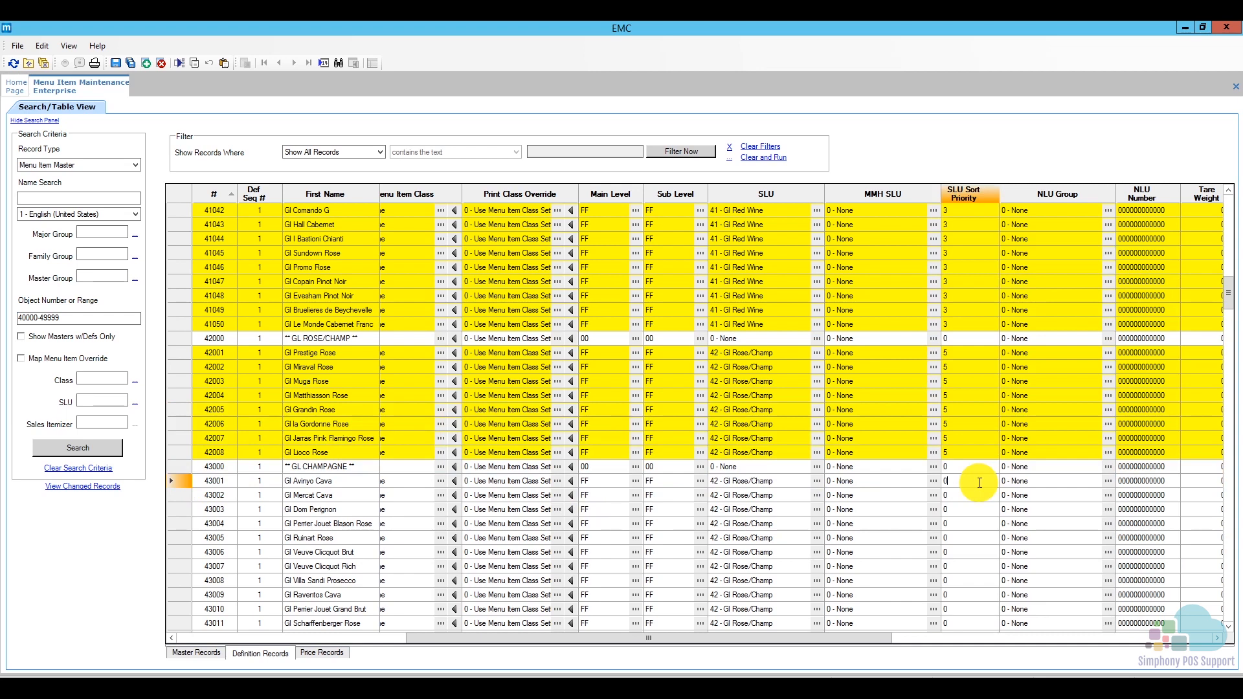
key(BackSpace)
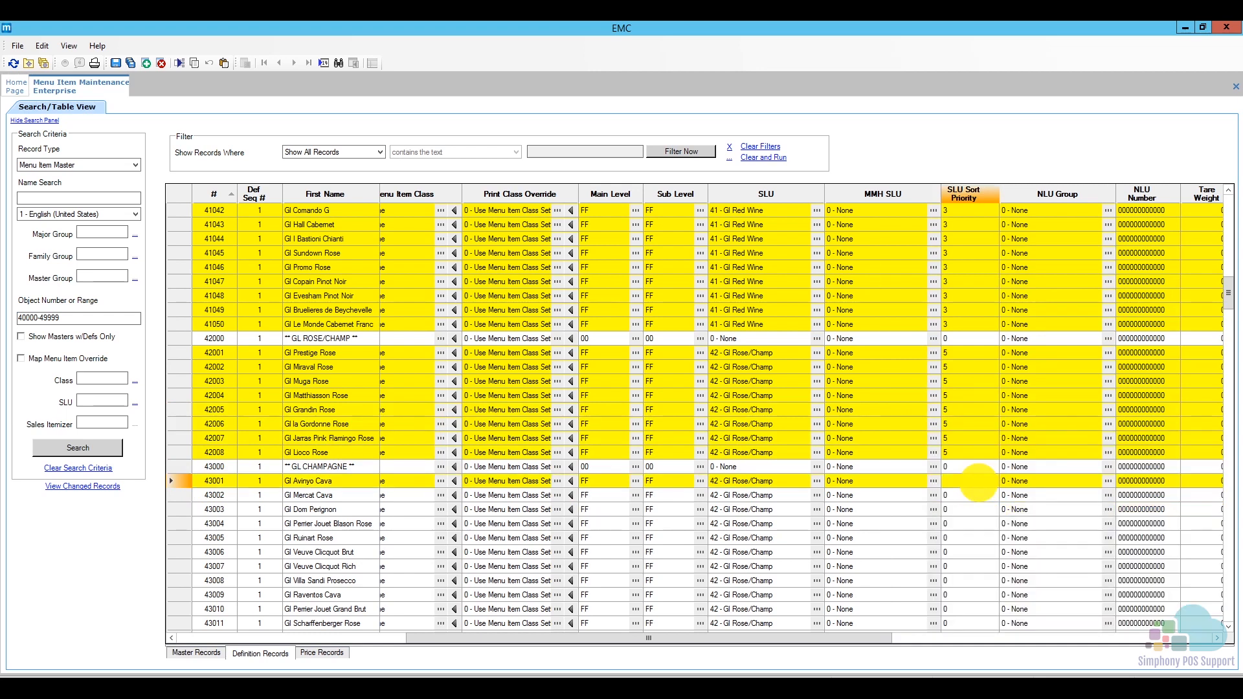
key(Down)
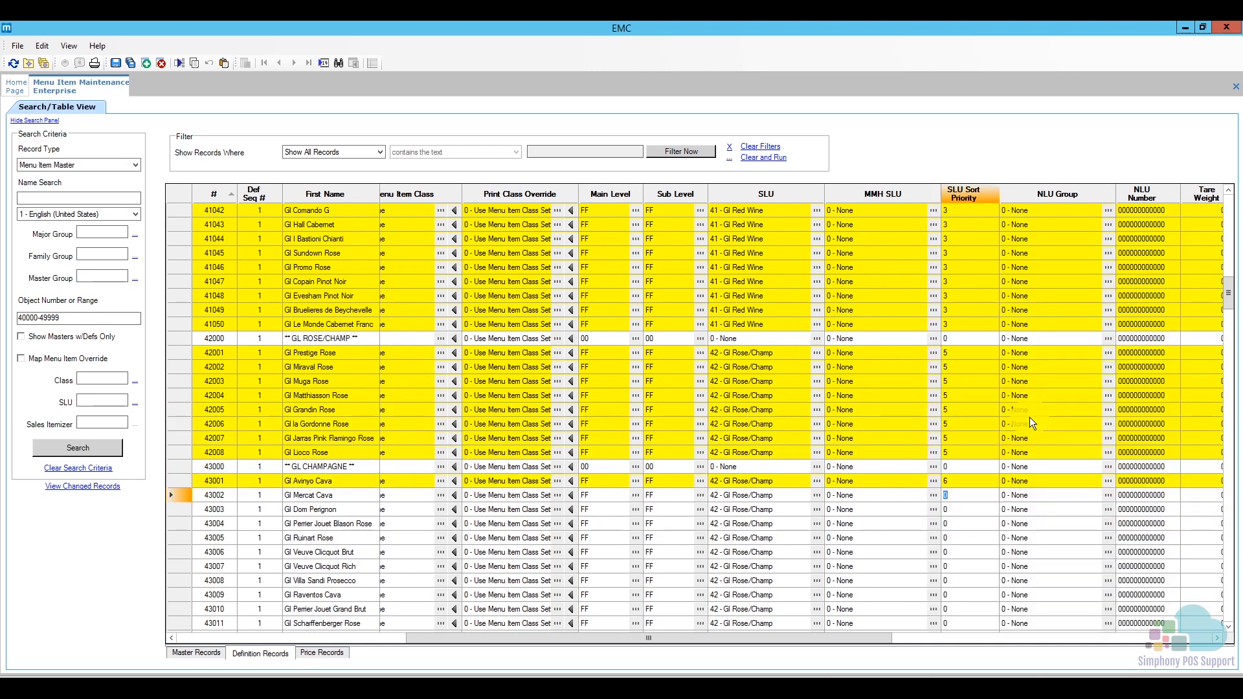
text(6)
key(Down)
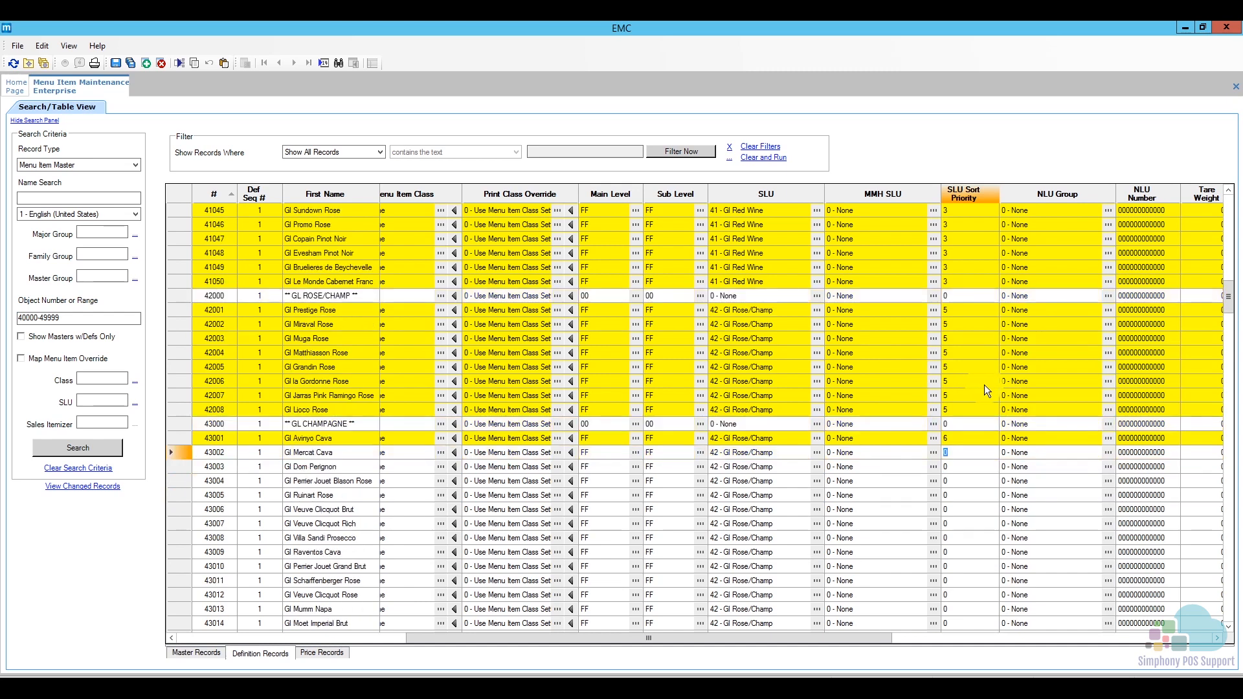
text(6)
key(Down)
key(6)
key(Down)
key(6)
key(Down)
key(6)
key(Down)
key(6)
key(Down)
key(6)
key(Down)
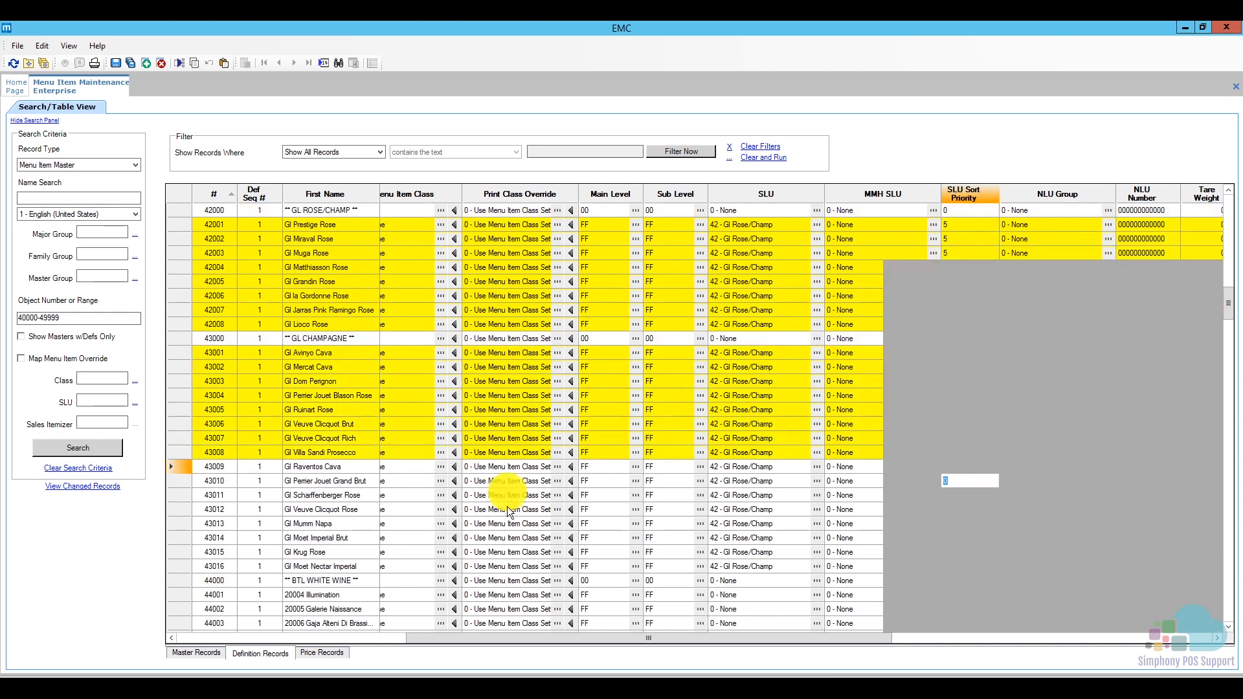
key(6)
key(Down)
key(6)
key(Down)
key(6)
key(Down)
key(6)
key(Down)
key(6)
key(Down)
key(6)
key(Down)
key(6)
key(Down)
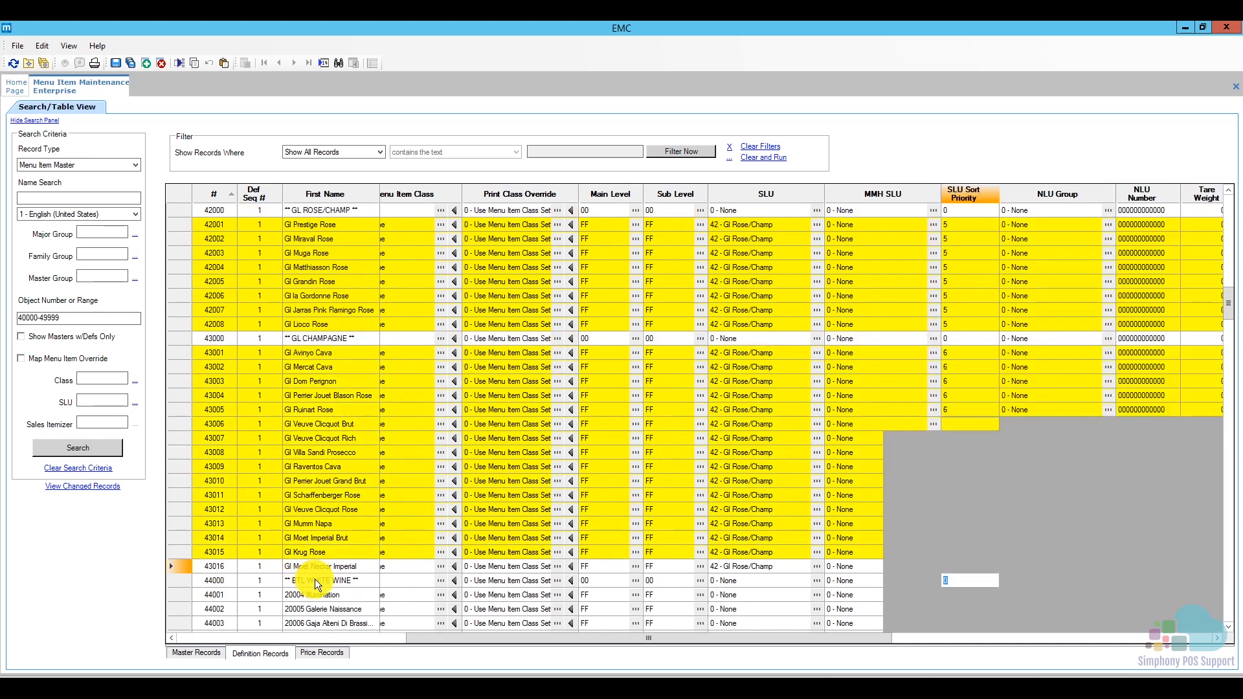
key(6)
key(Down)
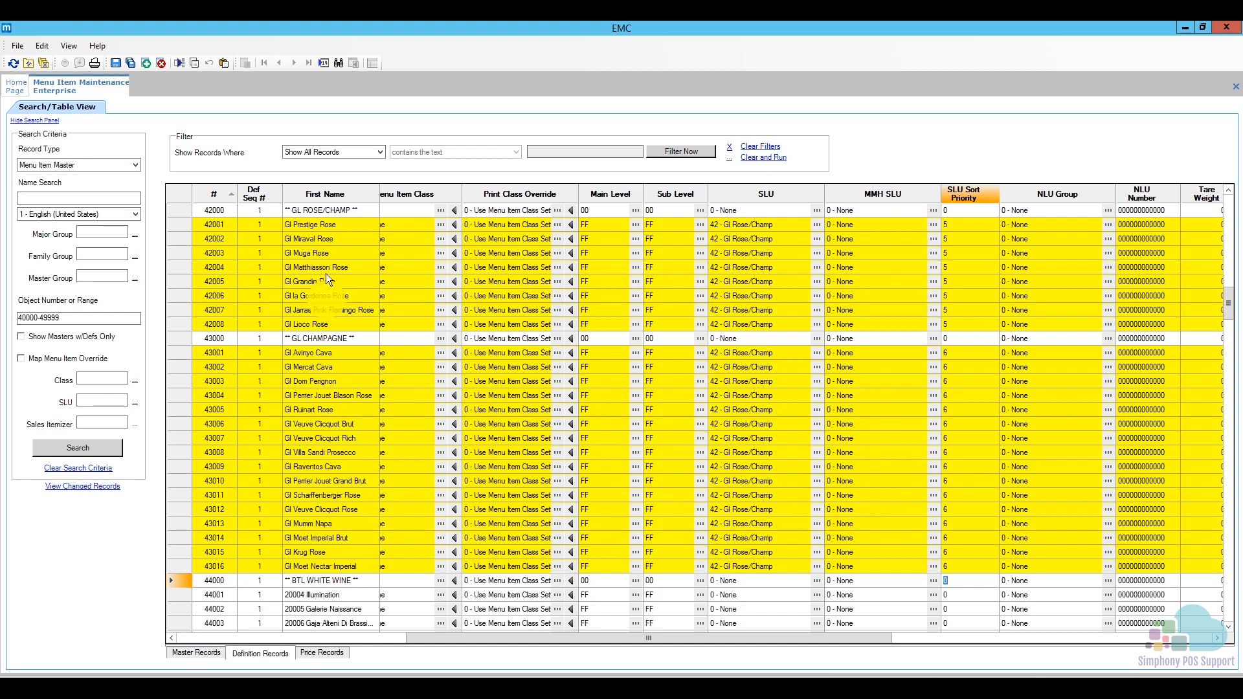
click(116, 65)
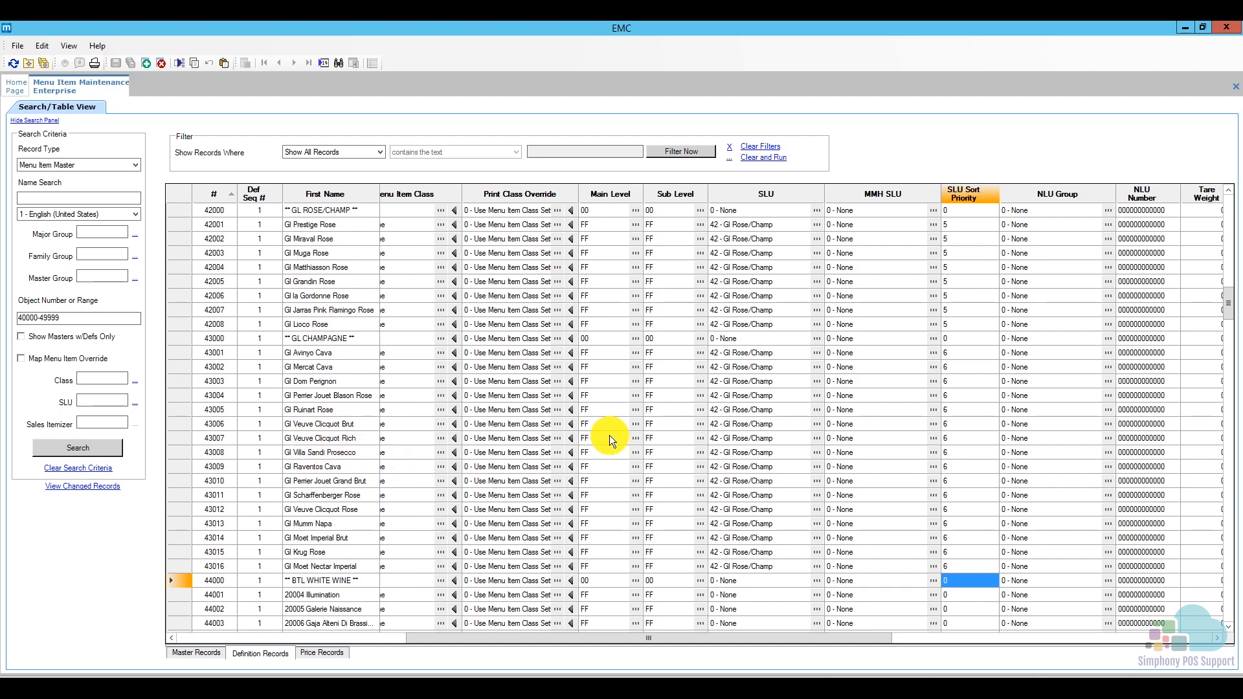
Step: Widen the First Name column to fit the full bottle wine names and select the first Btl White Wine record, 44001
scroll(680, 438, down, 5)
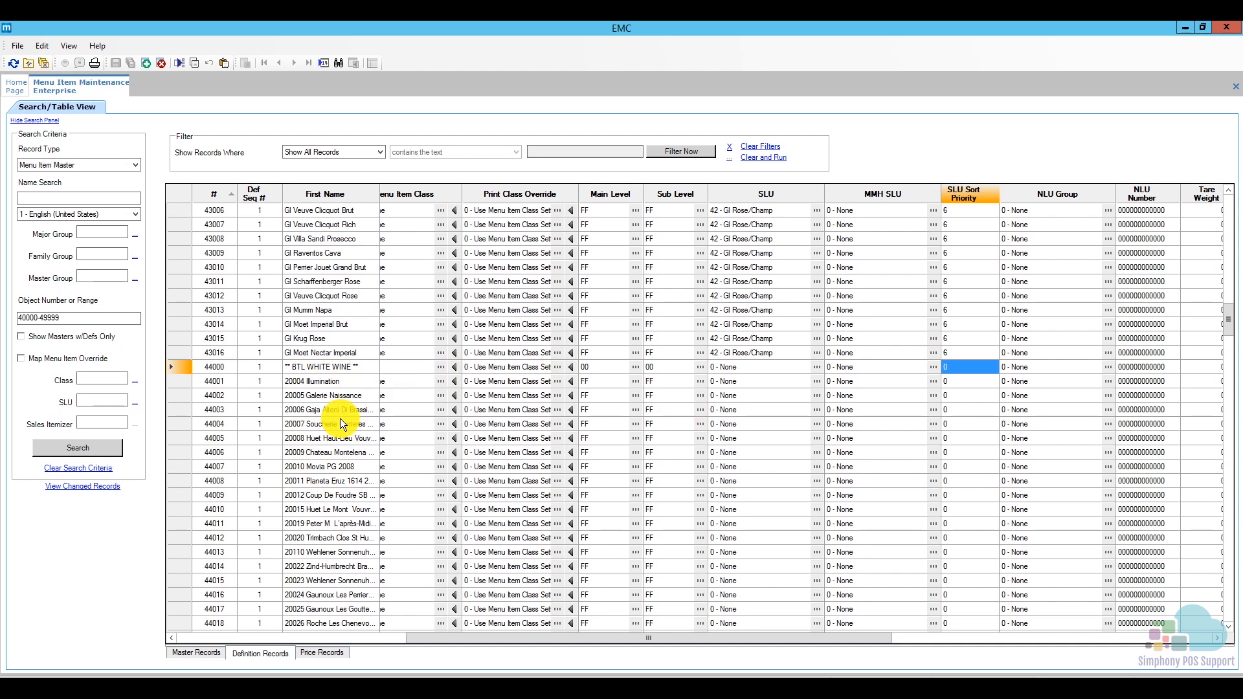
scroll(341, 421, up, 1)
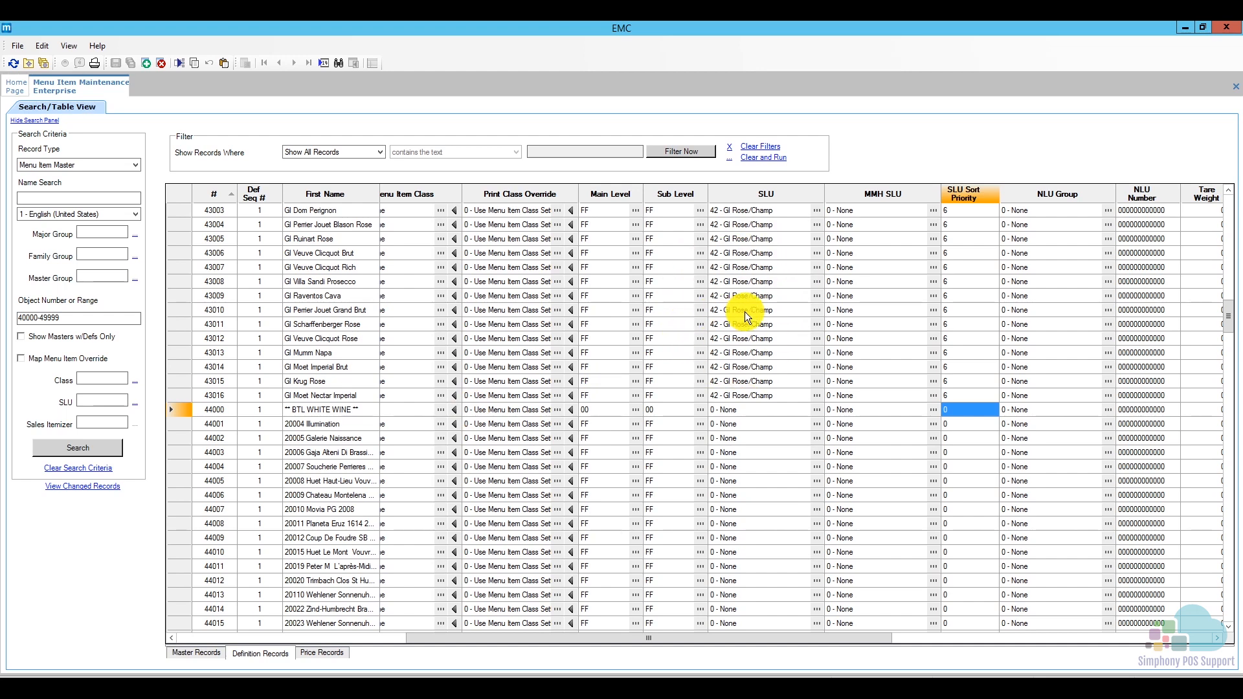
key(Up)
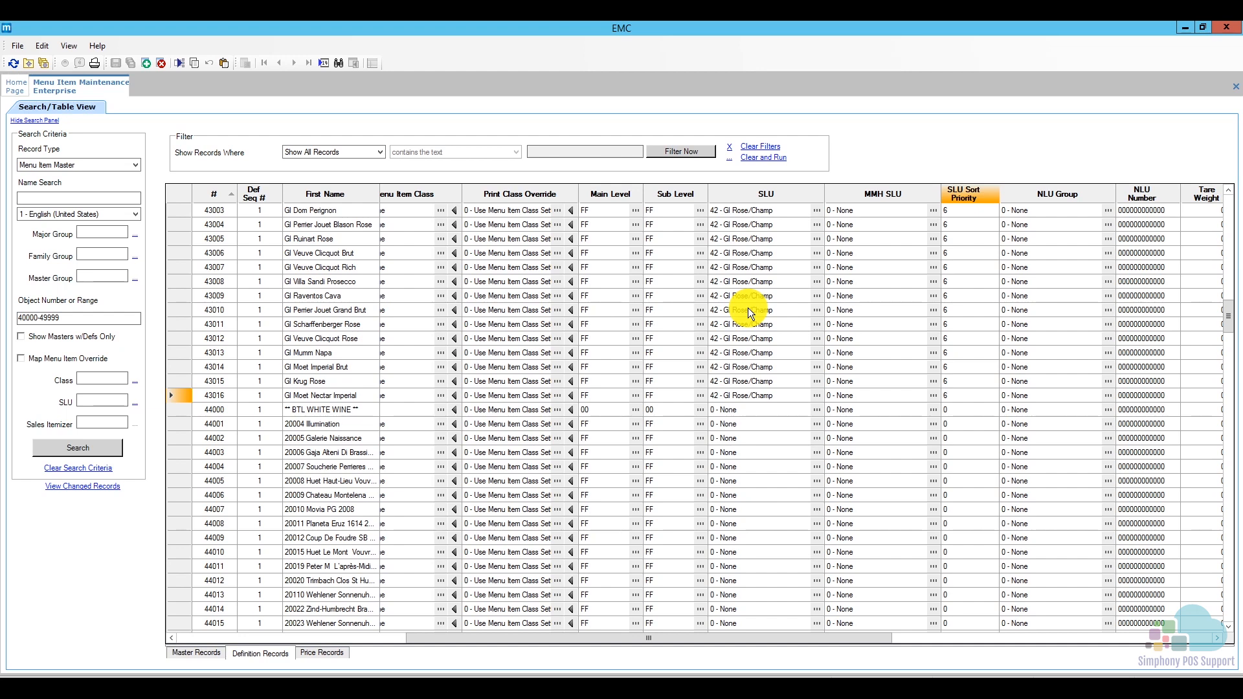
drag(661, 634, 392, 630)
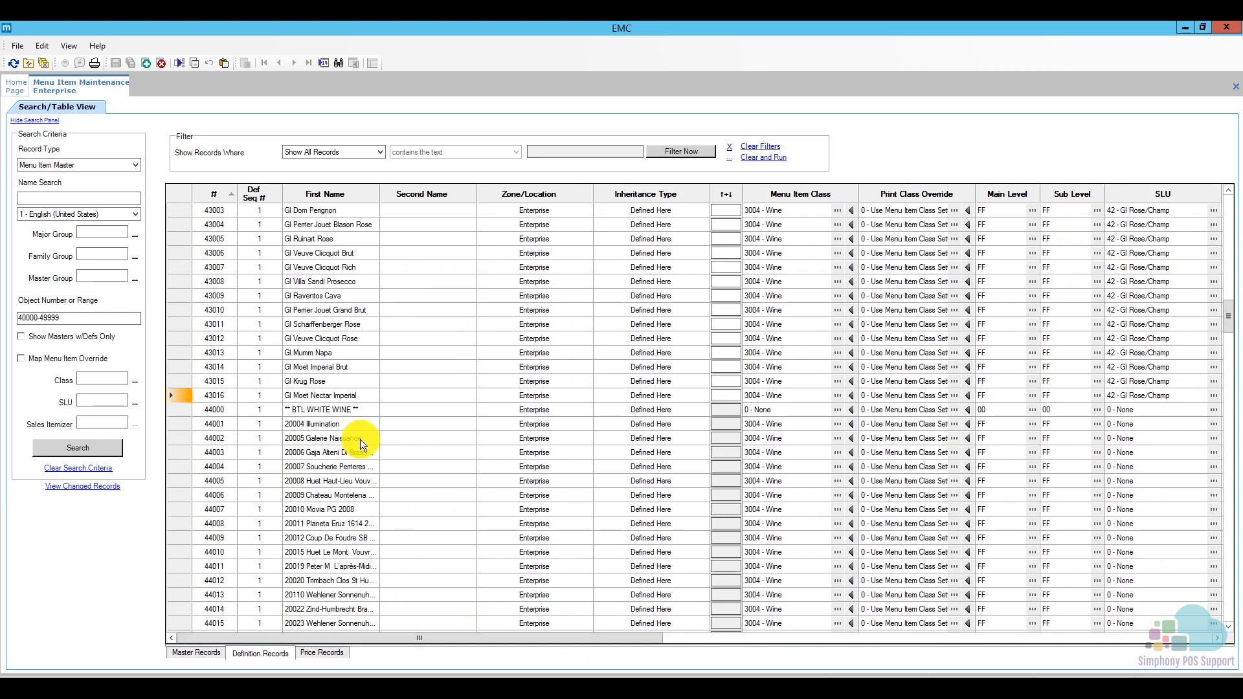
scroll(327, 426, up, 1)
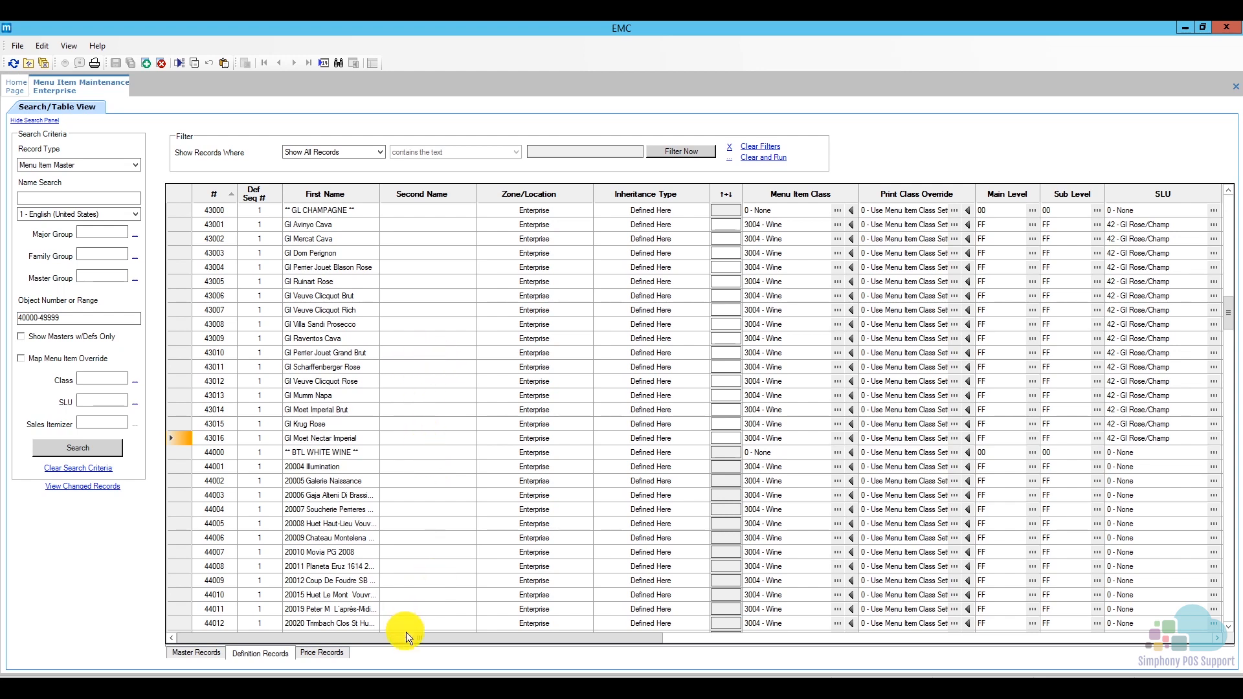
drag(413, 640, 1057, 645)
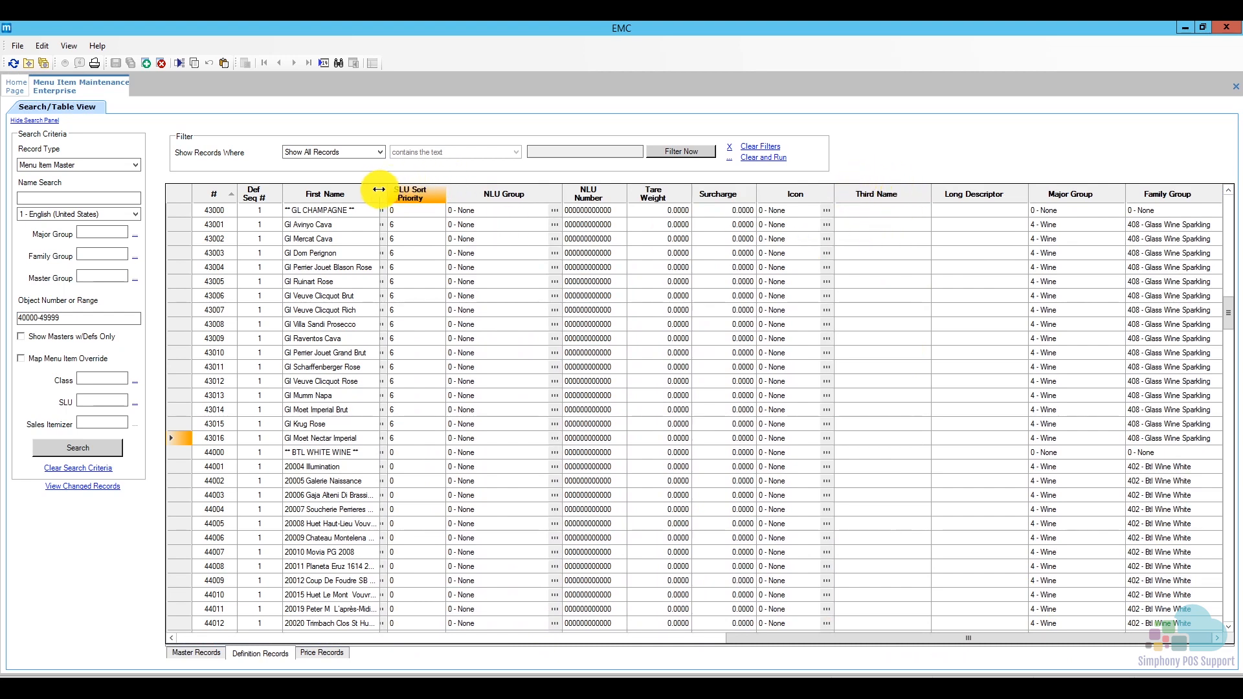
drag(386, 191, 463, 196)
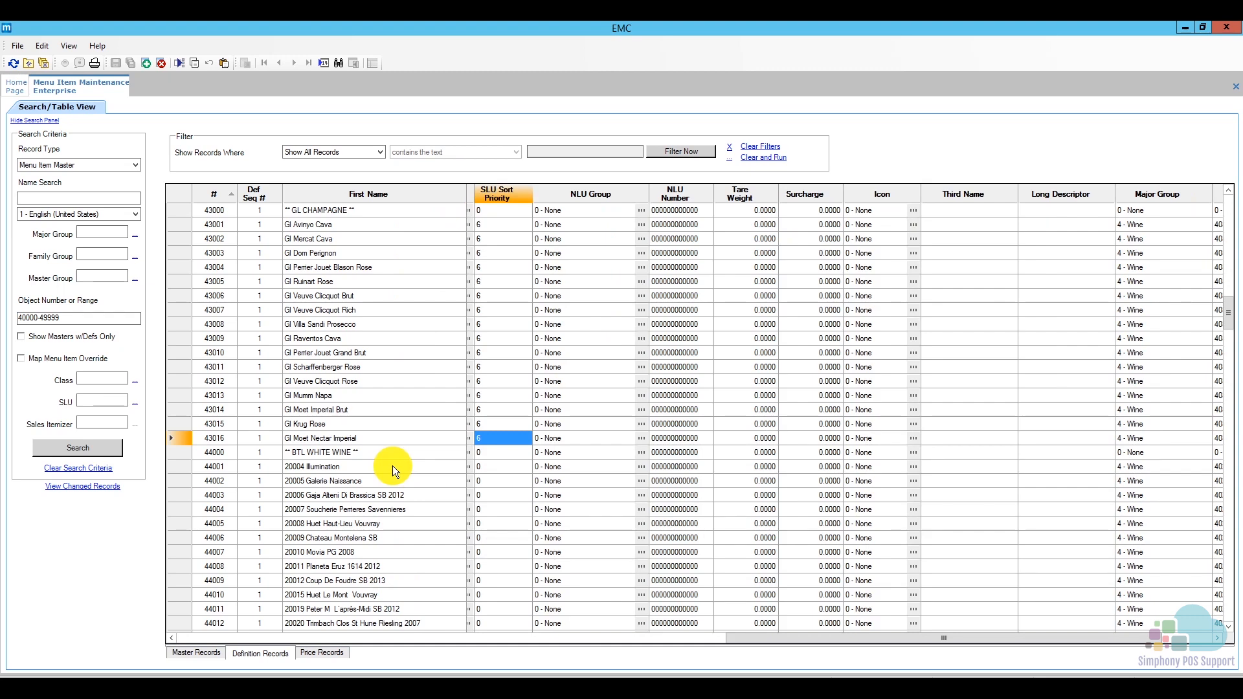
click(179, 469)
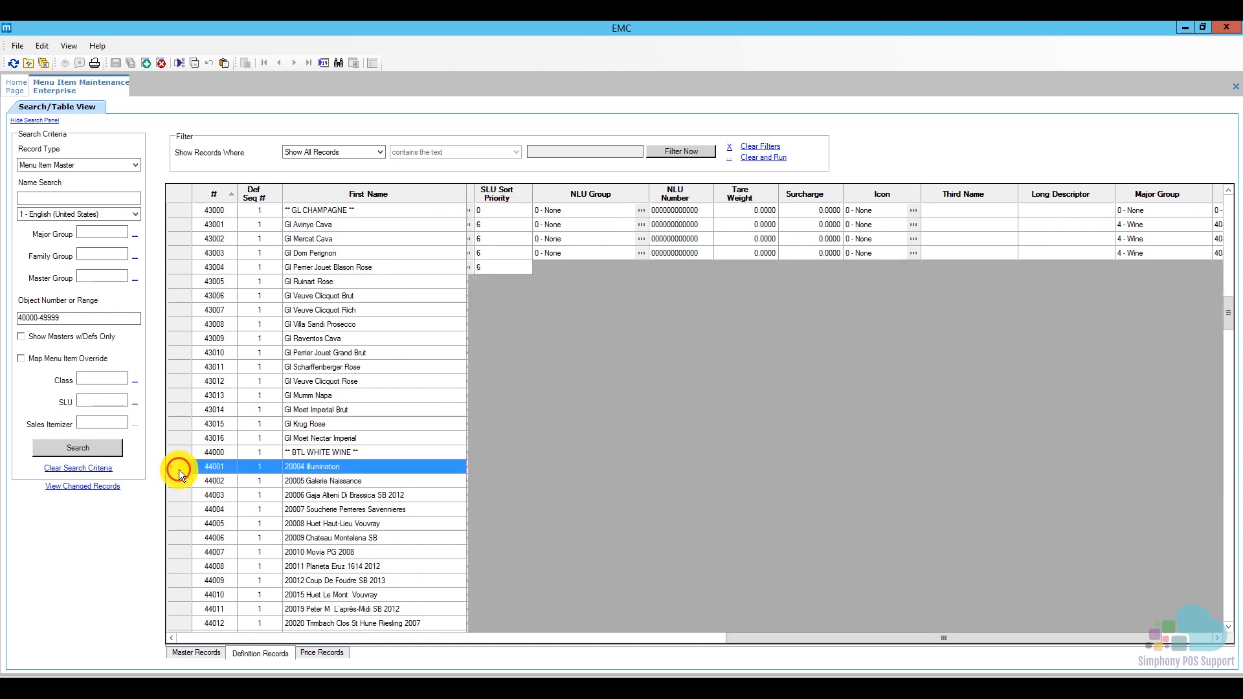
Step: Copy the First Name of record 44001, 20004 Illumination, into its Third Name field
click(372, 470)
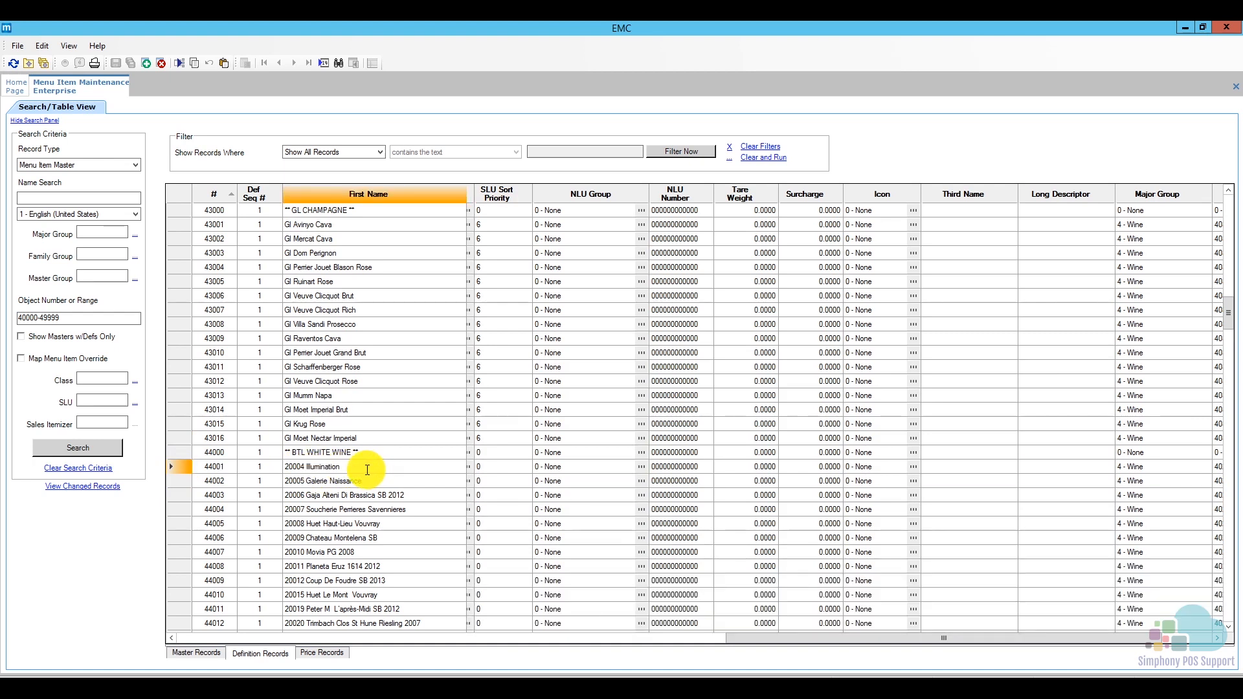
drag(373, 470, 275, 461)
key(ctrl+c)
click(942, 468)
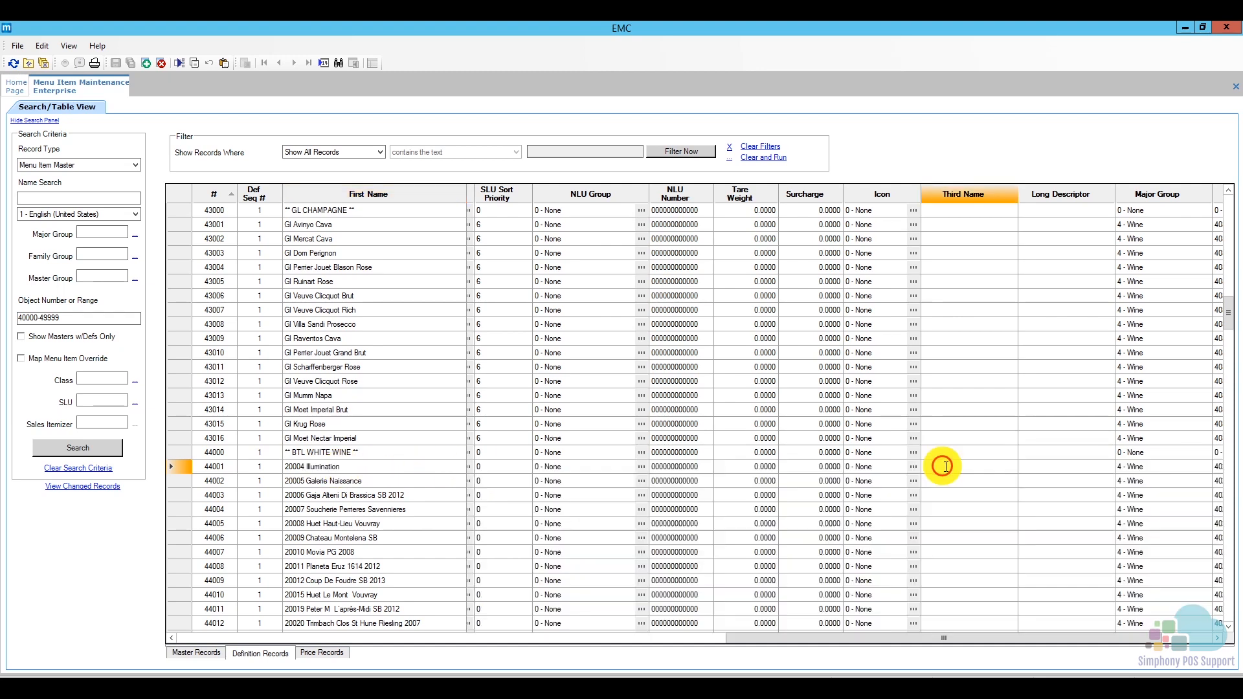
key(ctrl+v)
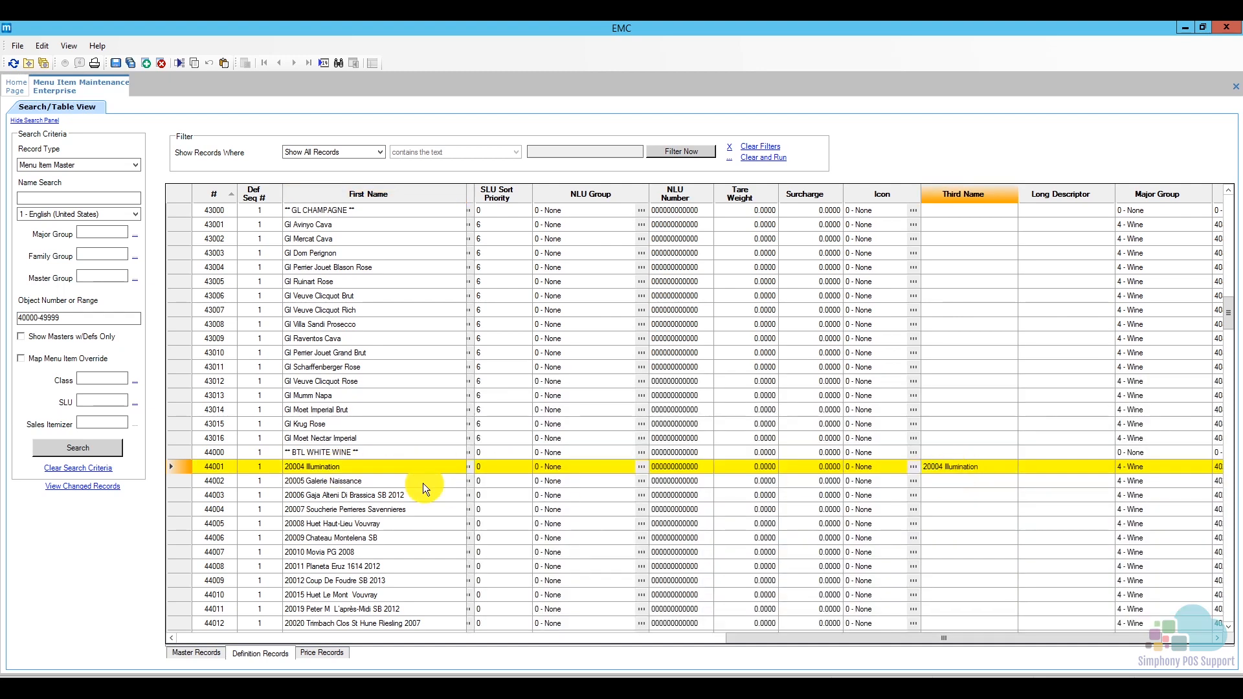
Step: Copy the First Name of record 44002, 20005 Galerie Naissance, into its Third Name field
click(388, 486)
drag(329, 481, 288, 477)
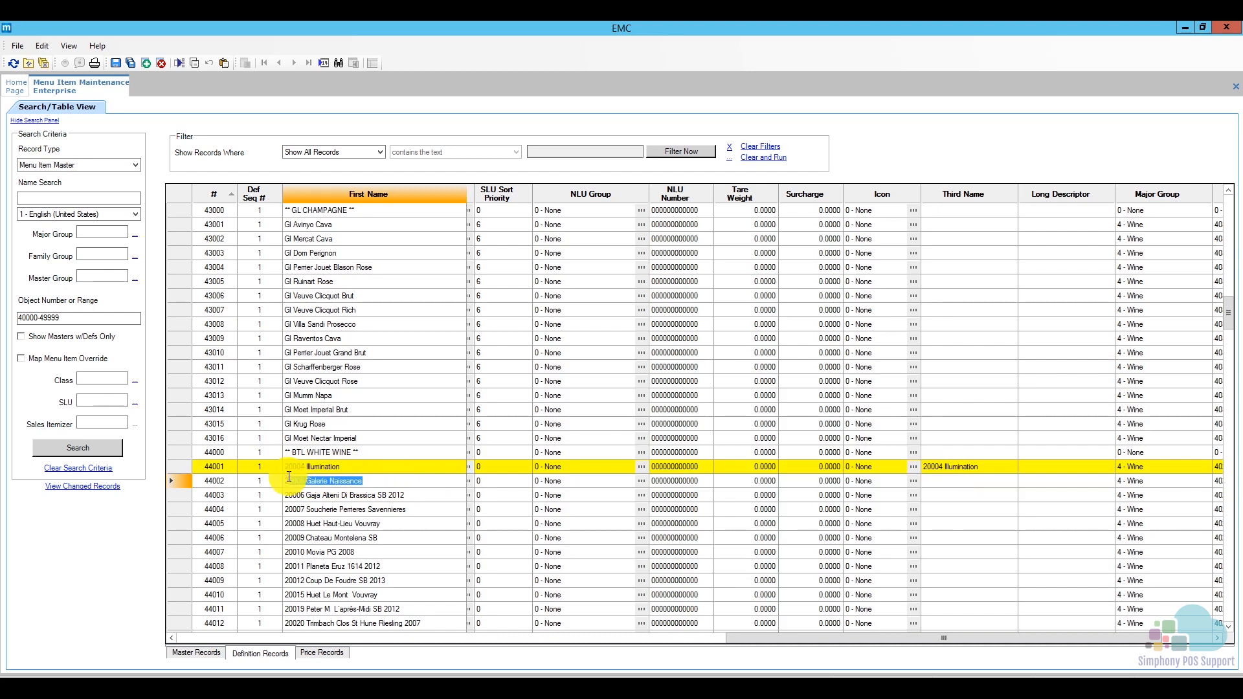
drag(377, 478, 271, 482)
key(ctrl+c)
click(950, 480)
key(ctrl+v)
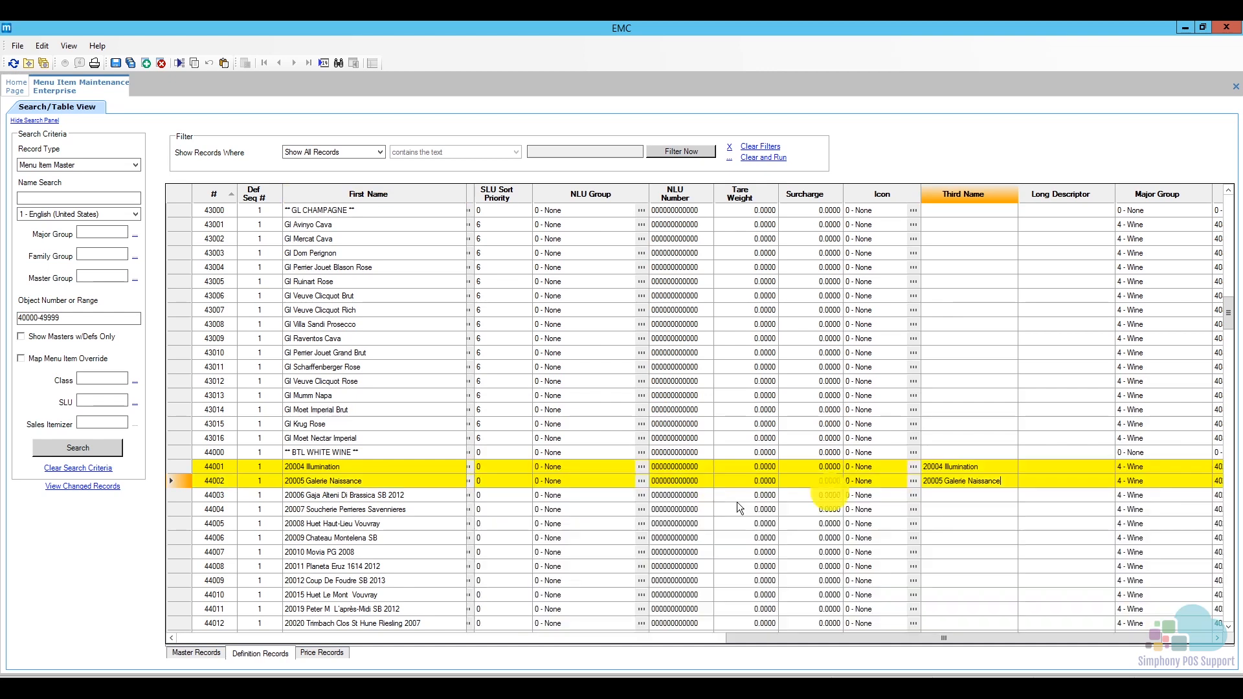
Step: Copy the First Name of record 44003, 20006 Gaja Alteni Di Brassica SB 2012, into its Third Name field
click(414, 496)
drag(414, 495, 282, 491)
key(ctrl+c)
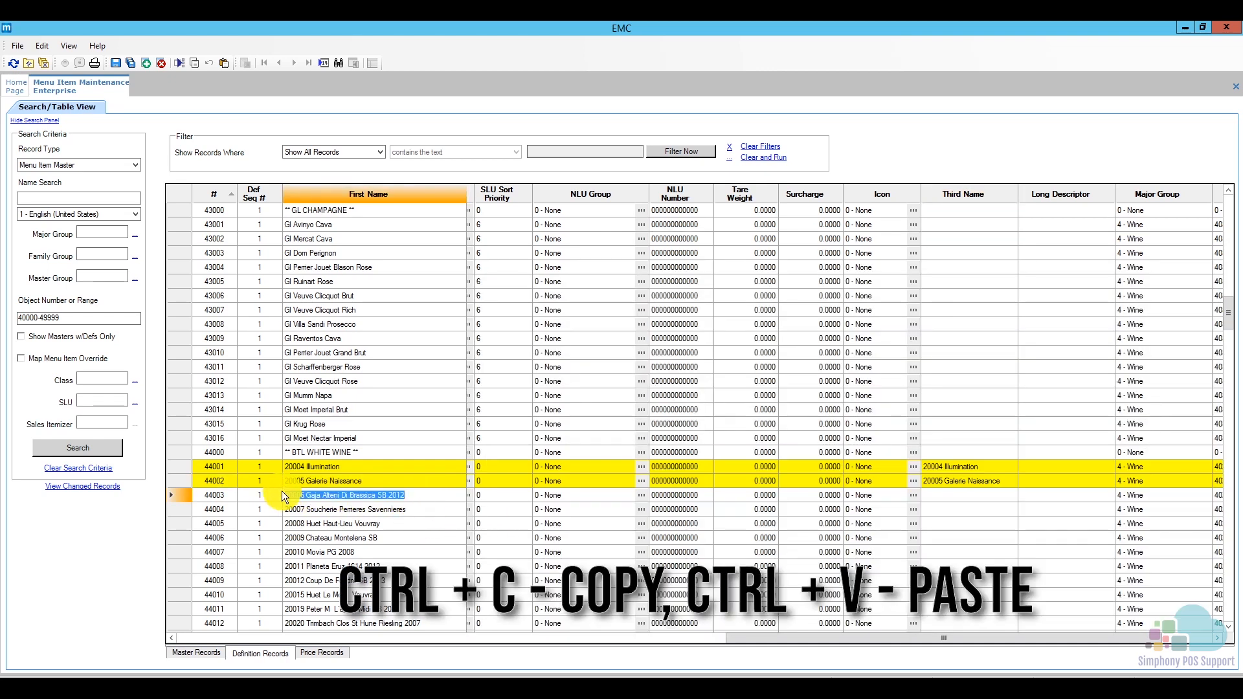
click(938, 495)
key(ctrl+v)
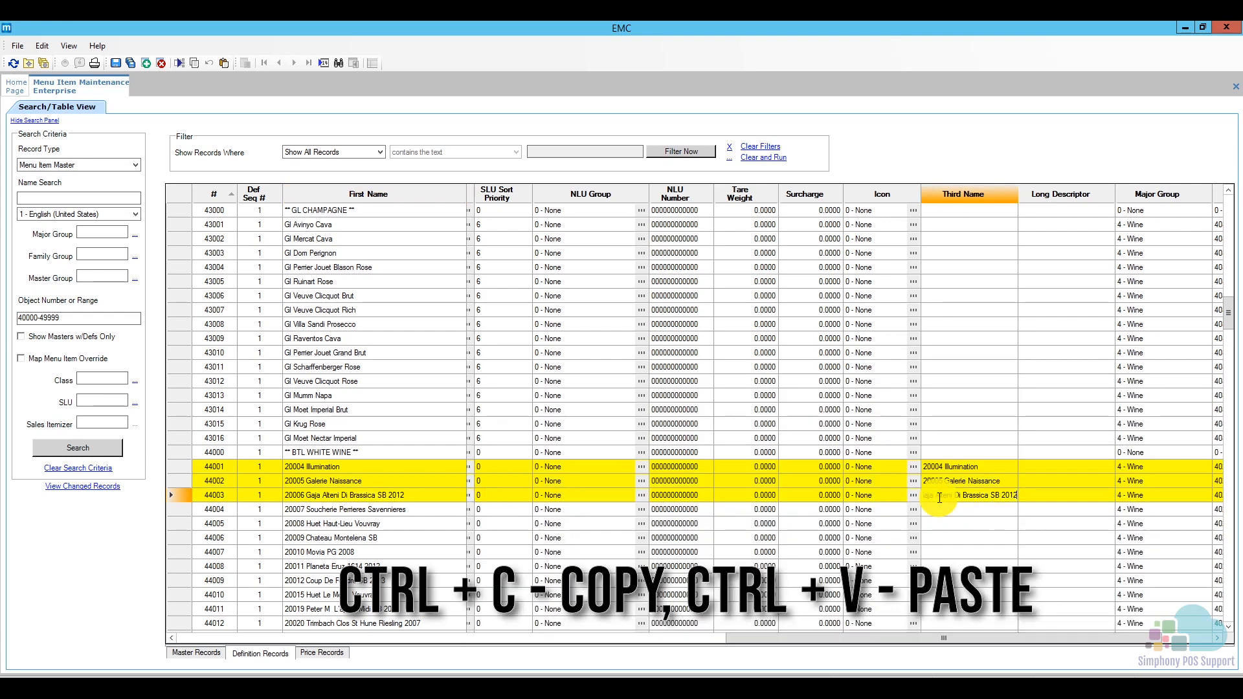
Step: Copy the First Name of record 44004, 20007 Soucherie Perrieres Savennieres, into its Third Name field
click(416, 512)
drag(410, 509, 277, 504)
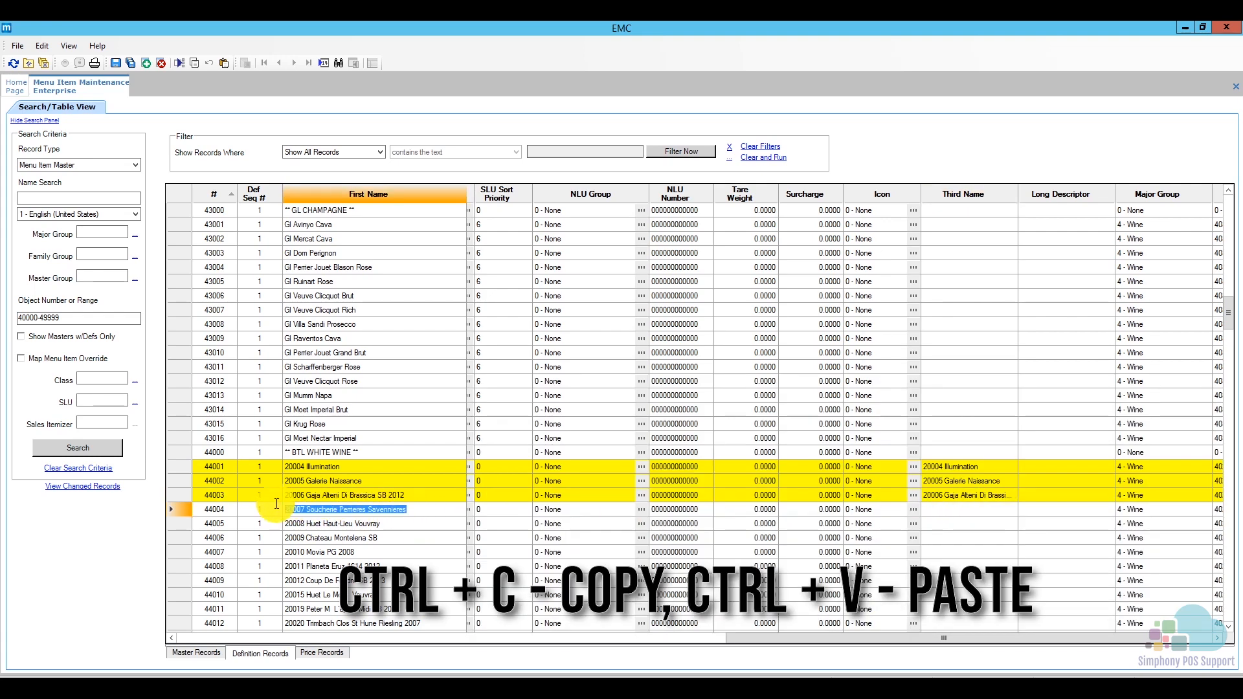
key(ctrl+c)
click(963, 509)
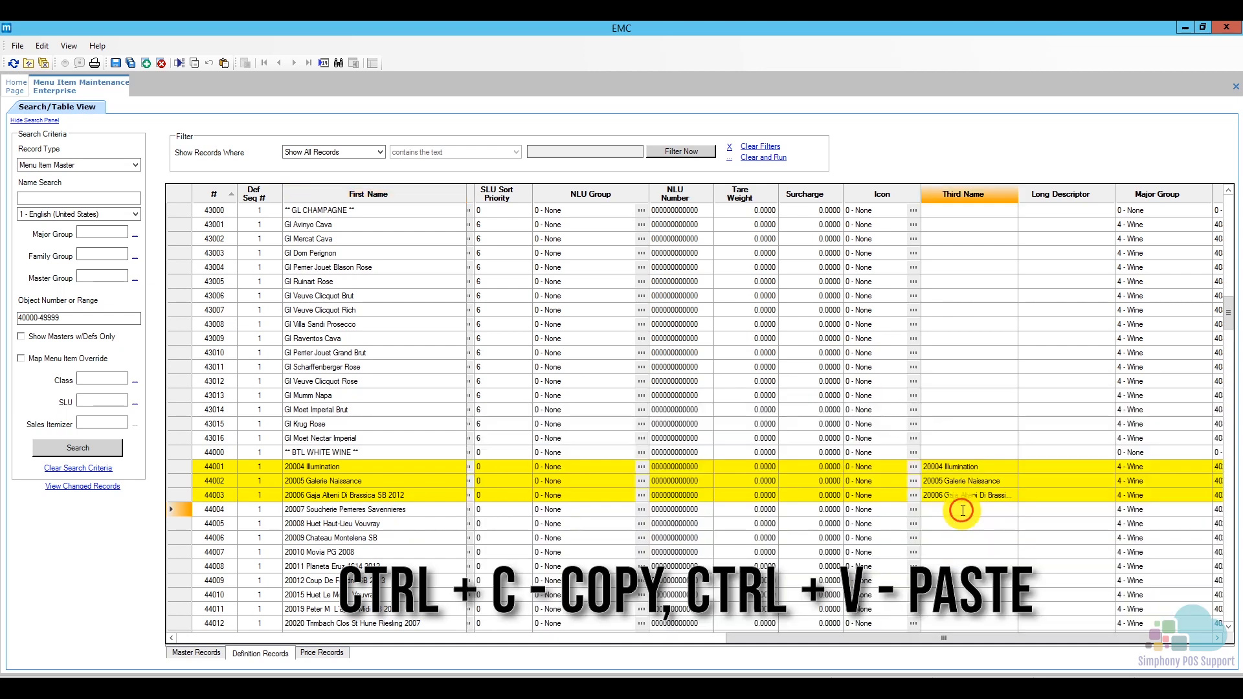
key(ctrl+v)
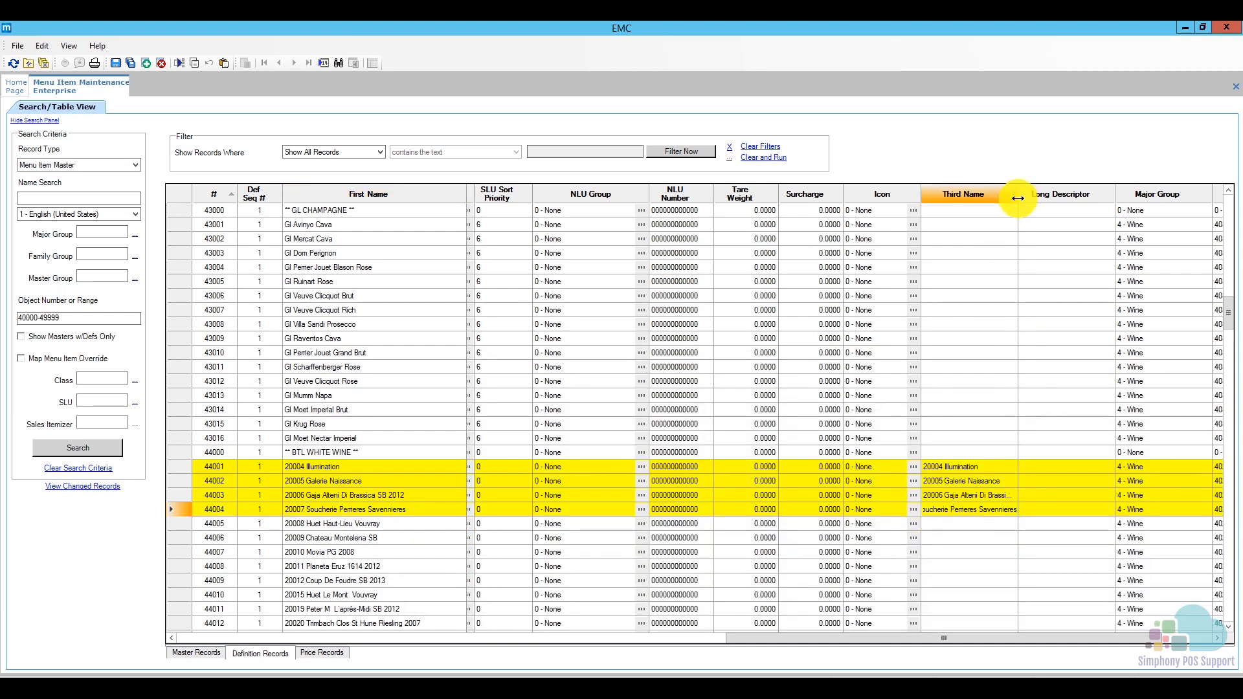
Step: Widen the Third Name column and copy record 44005's First Name, 20008 Huet Haut-Lieu Vouvray, into its Third Name field
drag(1020, 199, 1089, 200)
click(409, 523)
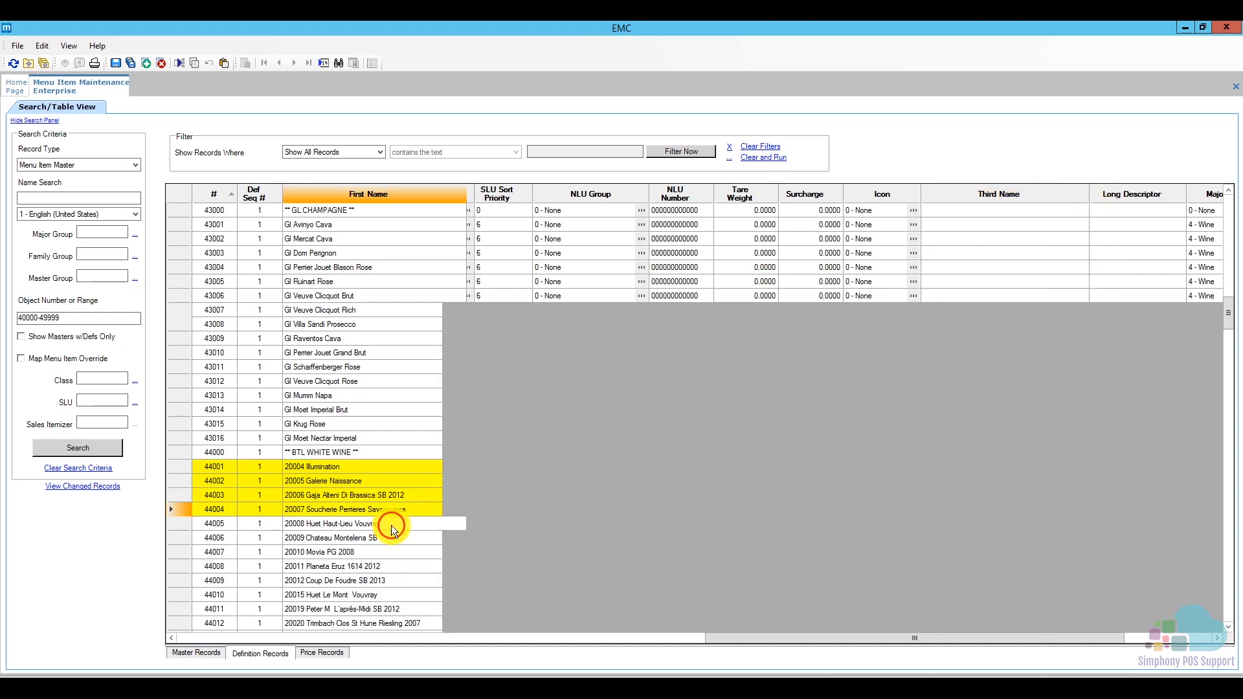
key(ctrl+c)
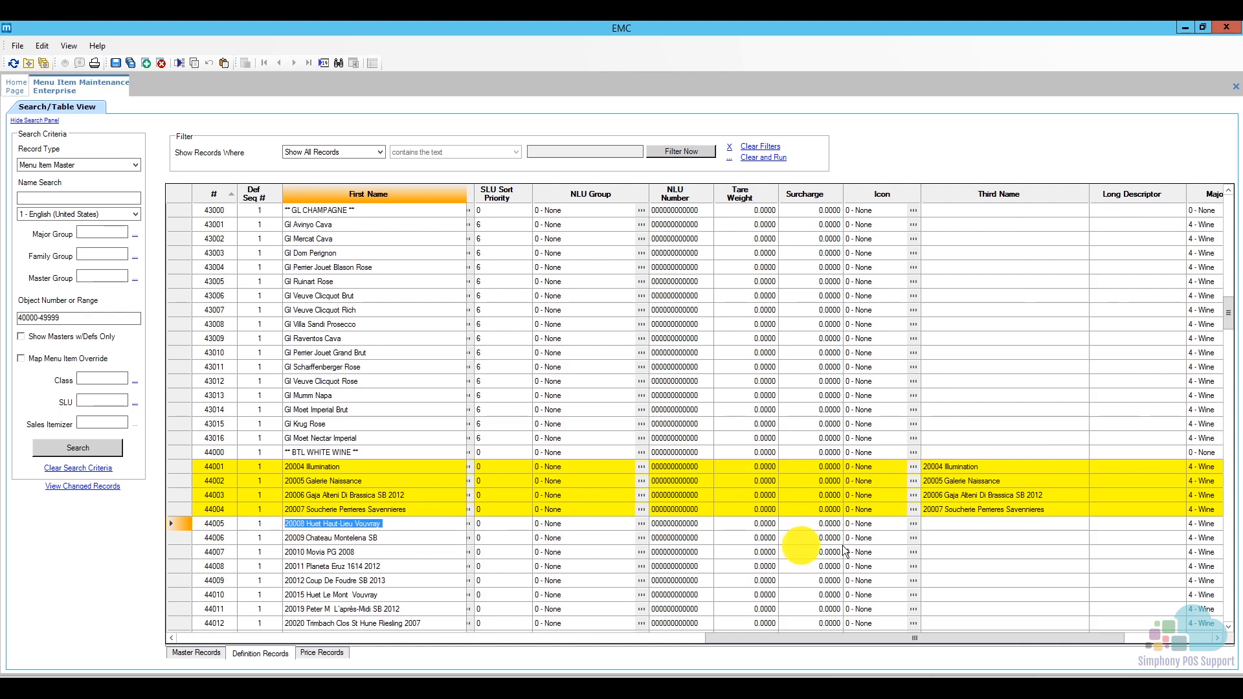
click(964, 523)
key(ctrl+v)
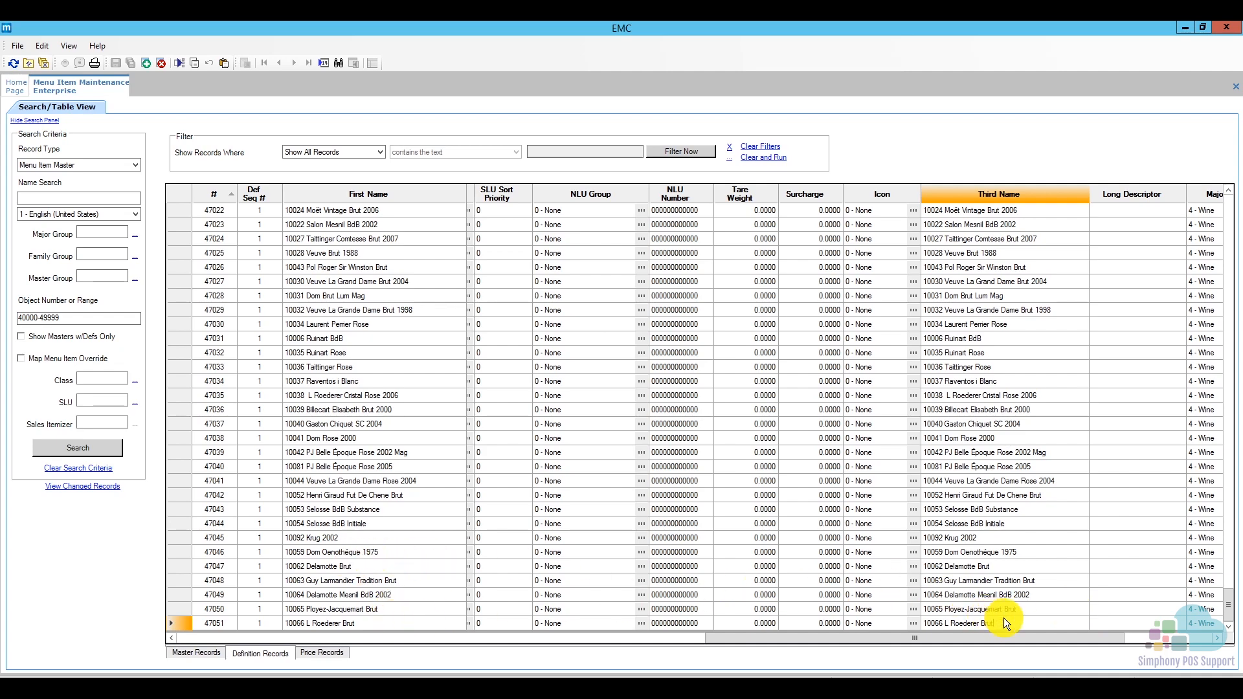
Step: Look back over the copied bottle wine names and close Menu Item Maintenance
scroll(1003, 618, up, 15)
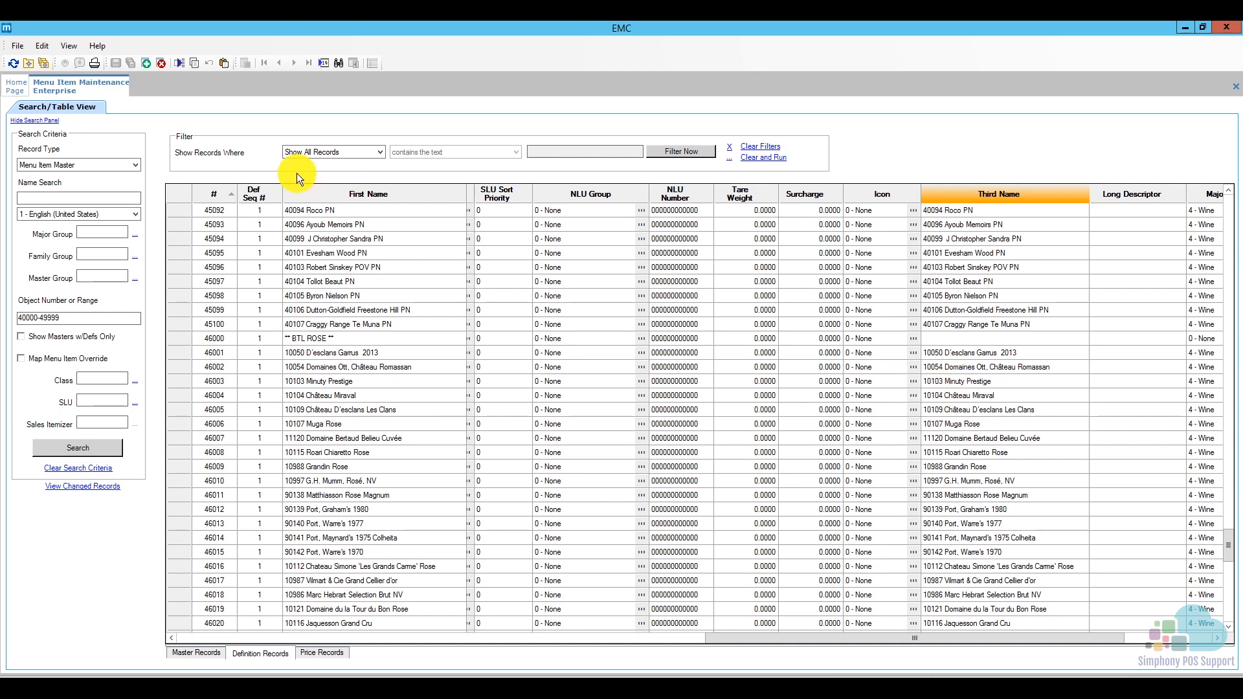
right_click(96, 91)
click(120, 101)
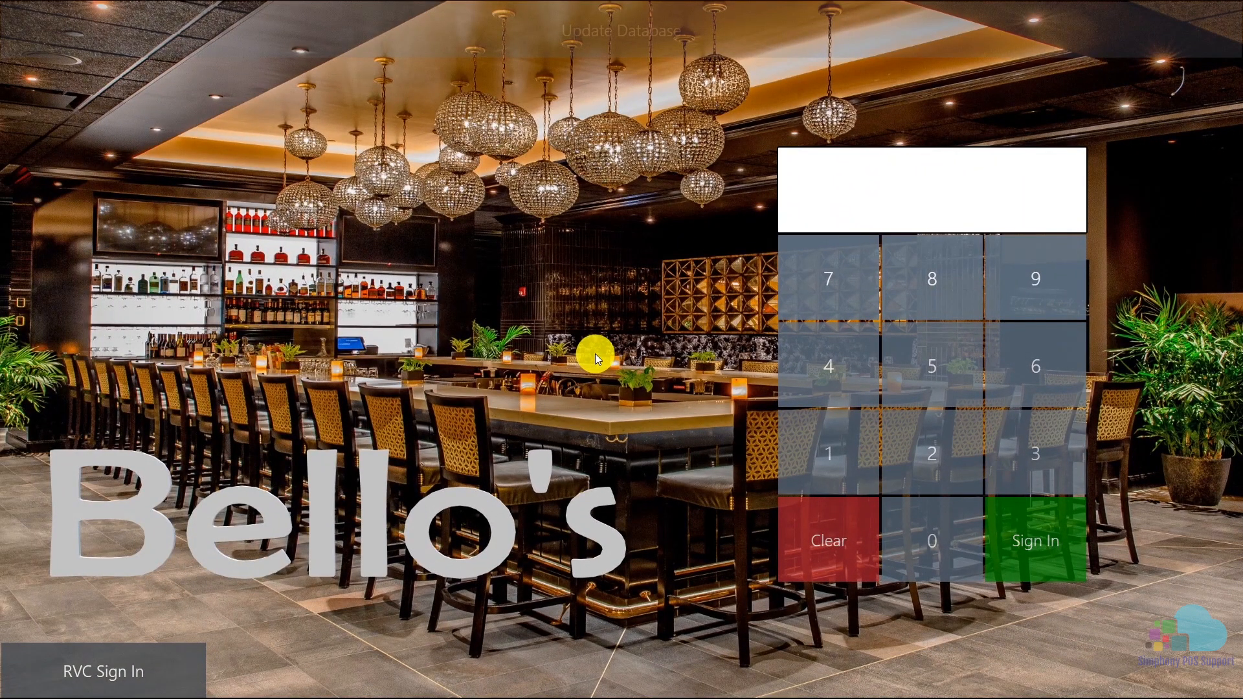
Step: Switch to the POS workstation, update its database, and sign in with the employee sign-in number
click(620, 45)
click(813, 446)
click(1030, 532)
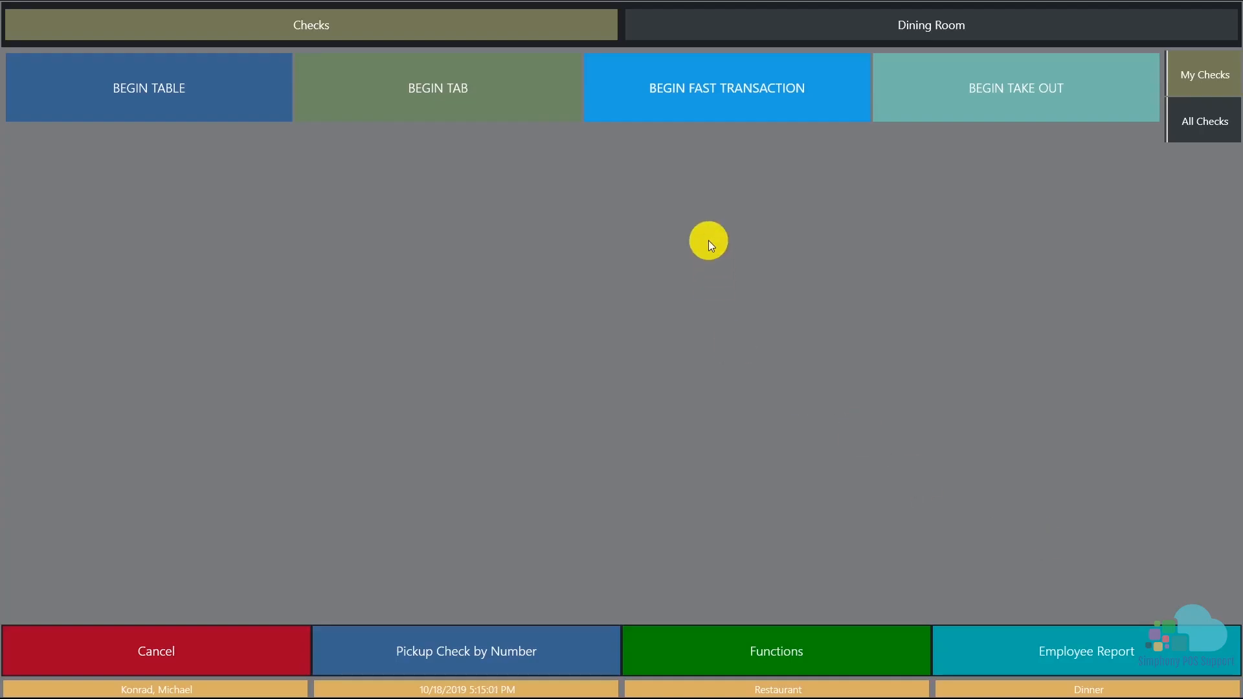
Step: Begin a fast transaction and open the Wine page under Drinks
click(738, 114)
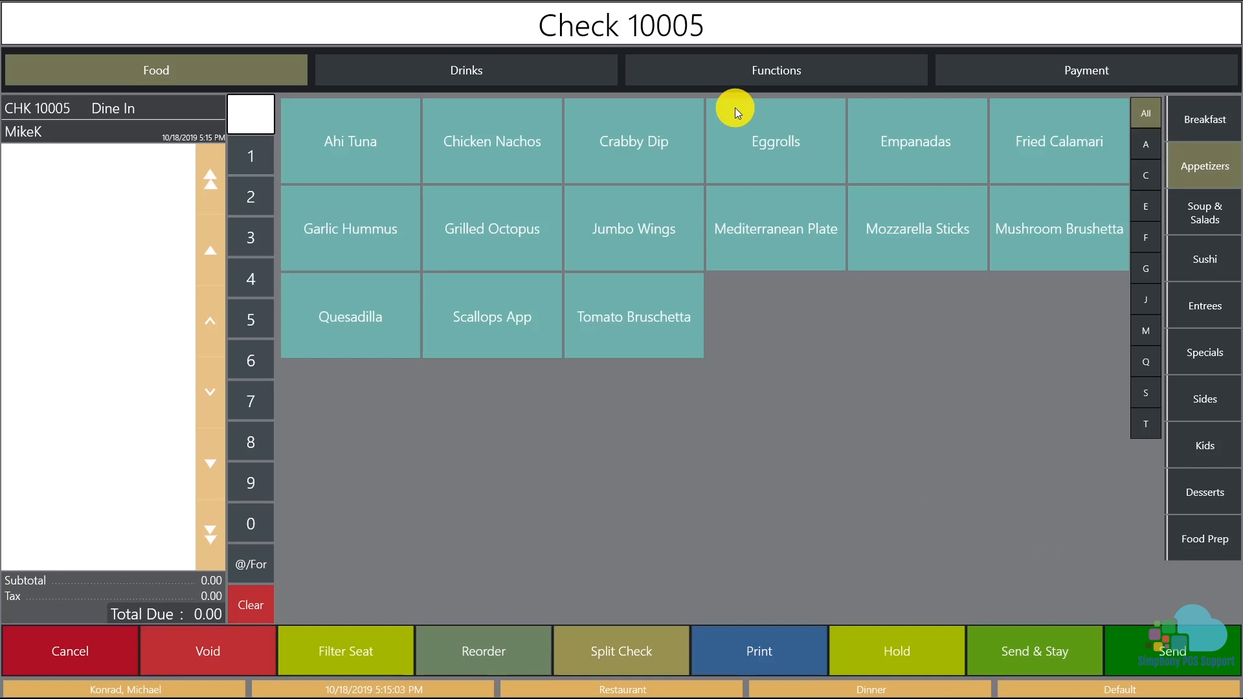
click(538, 75)
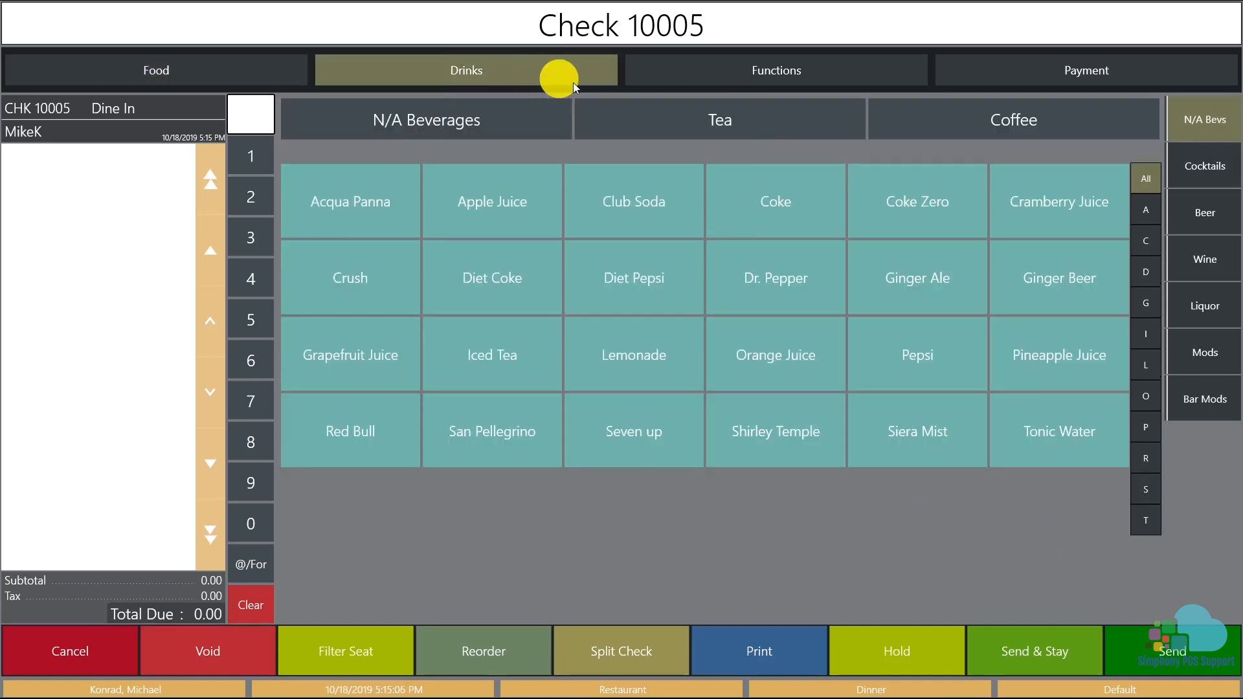
click(1203, 262)
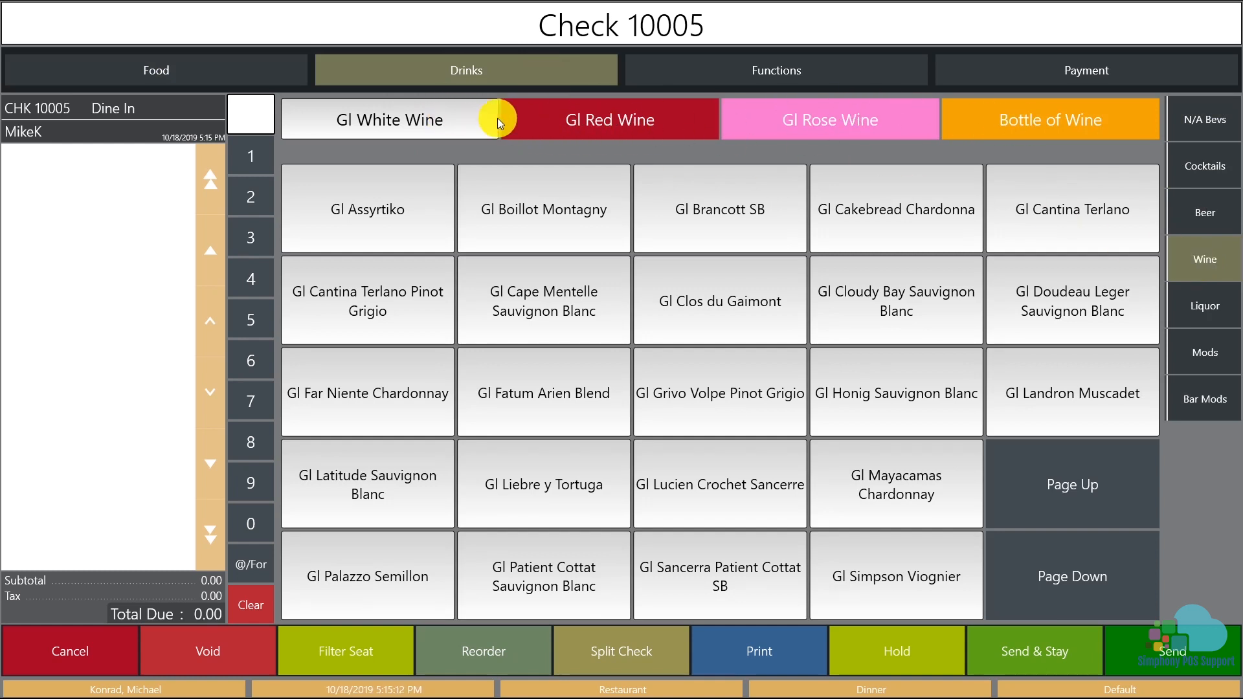
Step: Show the Gl White Wine items and page forward and back through their alphabetical listing
click(441, 115)
click(1066, 576)
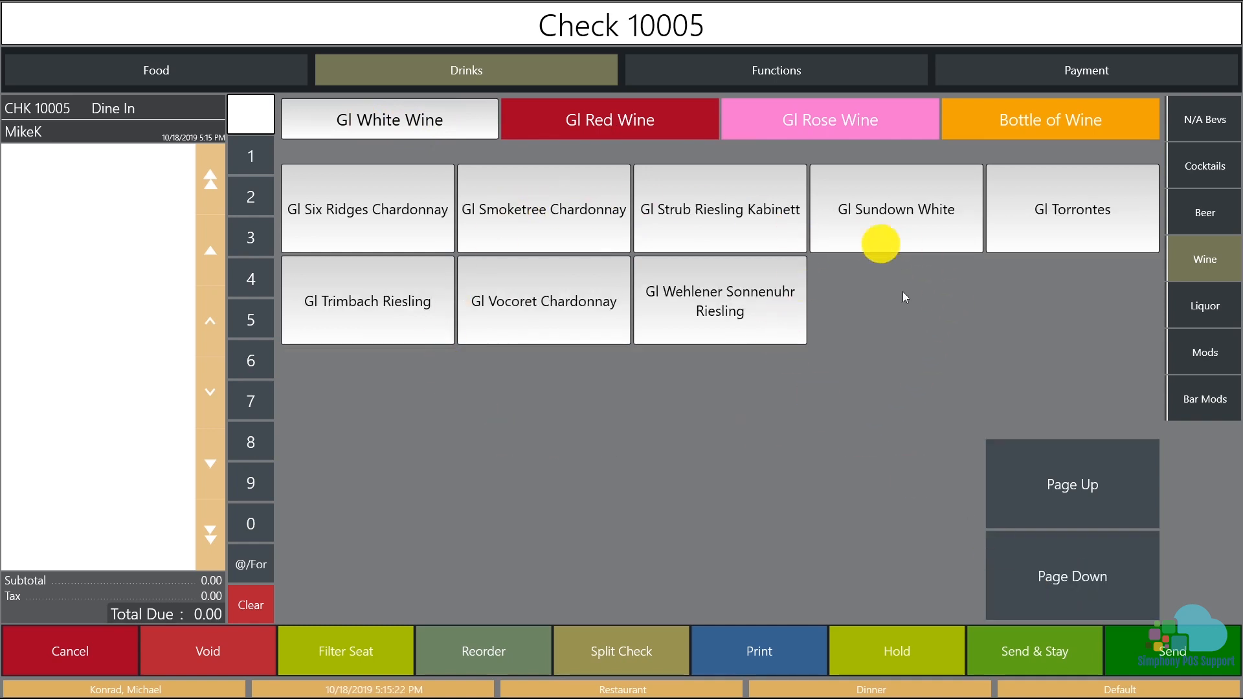
click(1081, 576)
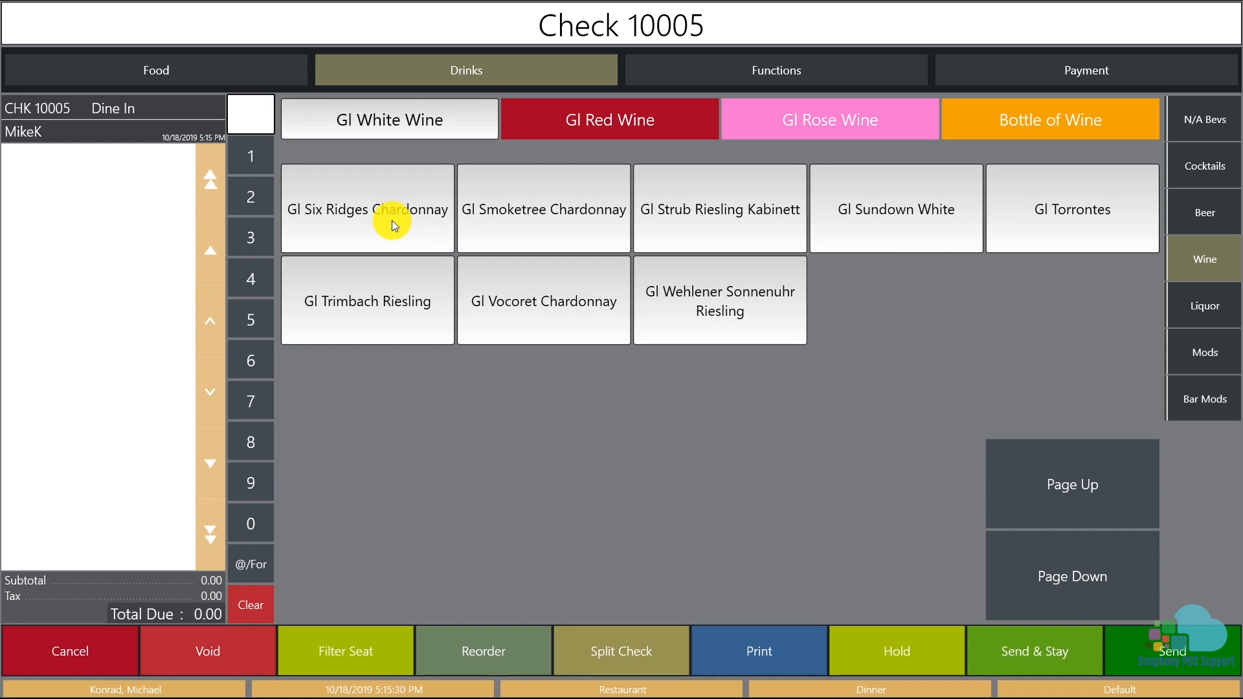
click(1032, 487)
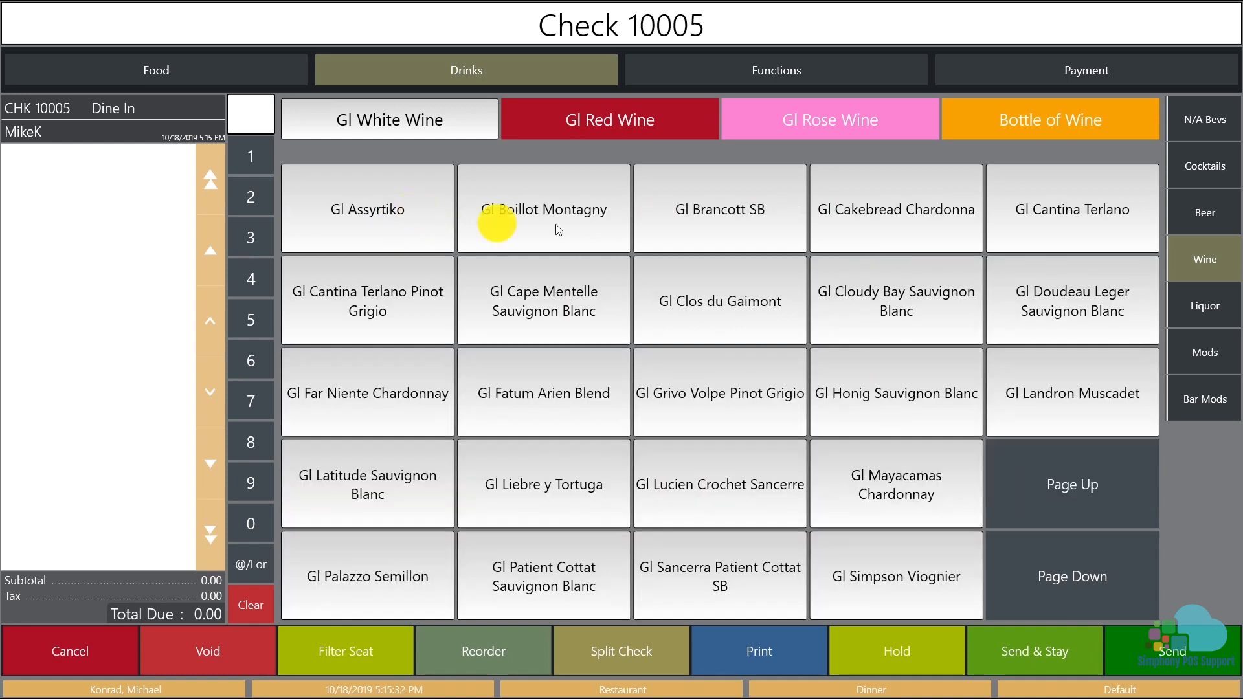
click(1062, 575)
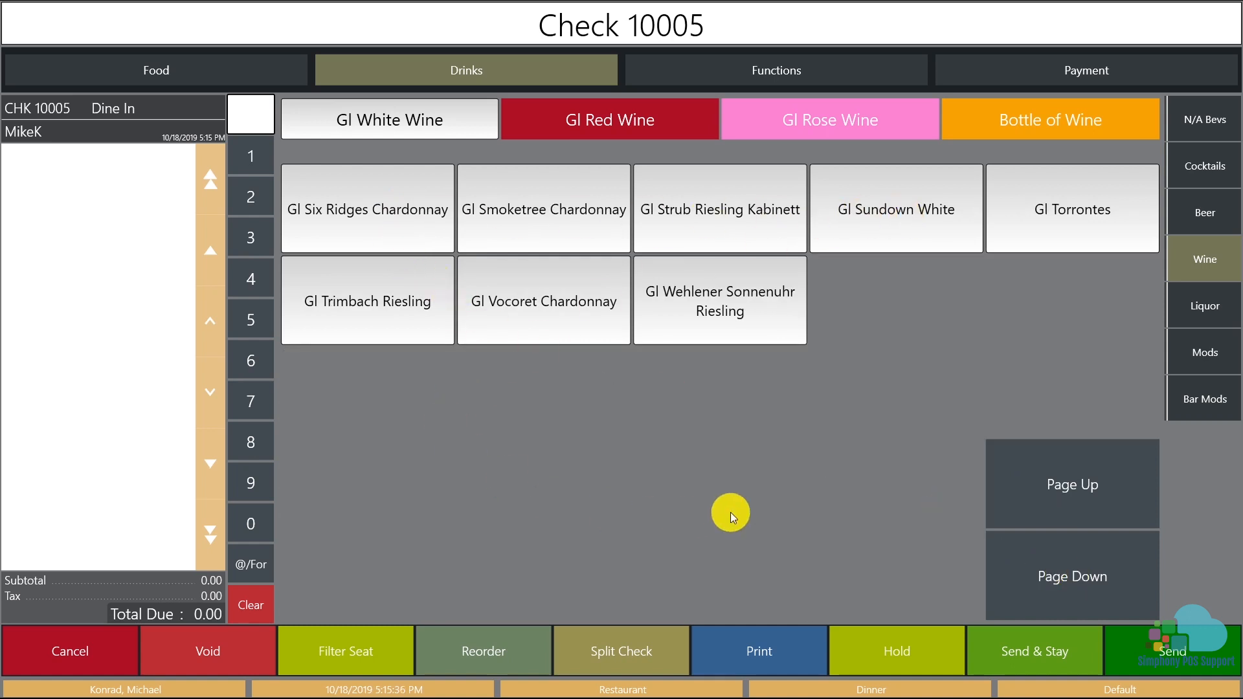
click(1069, 486)
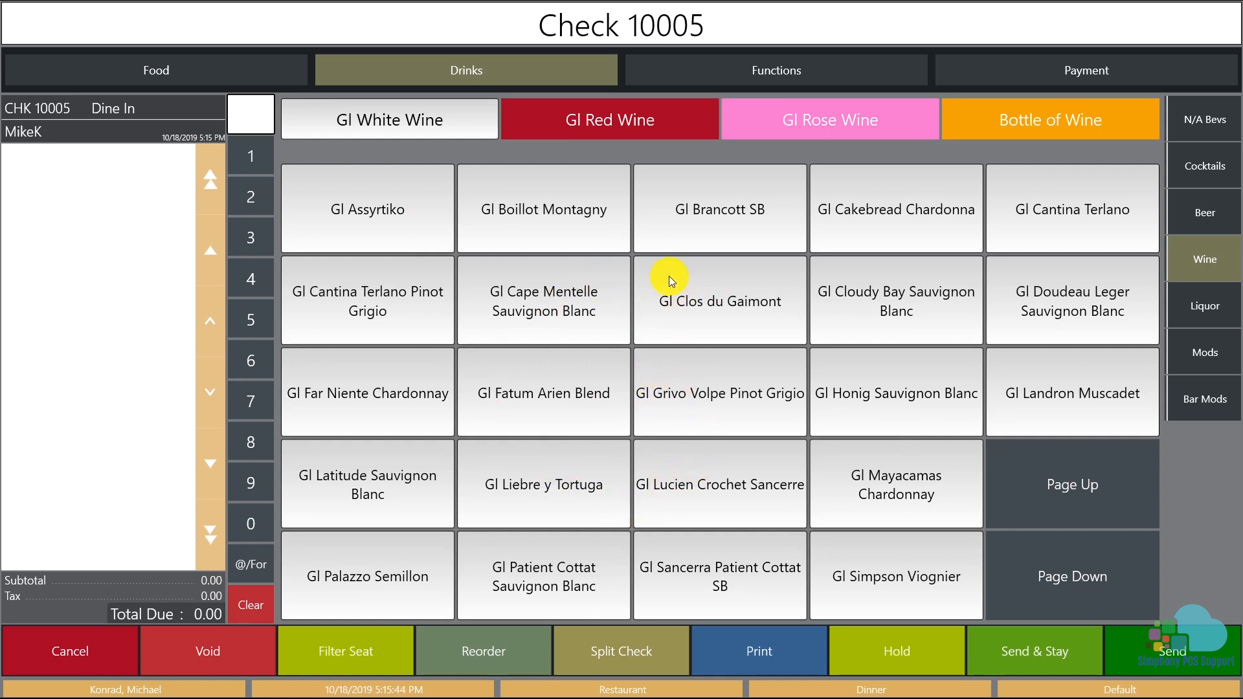
Step: Check the glass wine category filters by switching between the Gl Red Wine, Gl White Wine and Gl Rose Wine items
click(616, 119)
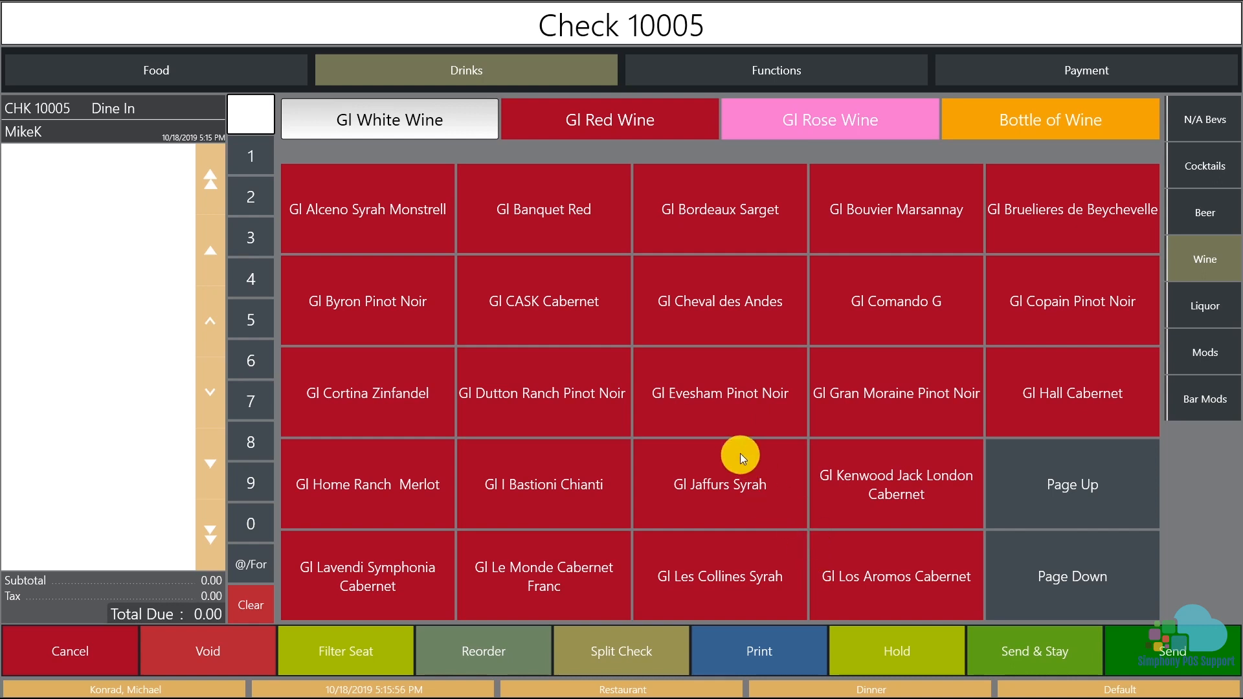
click(440, 120)
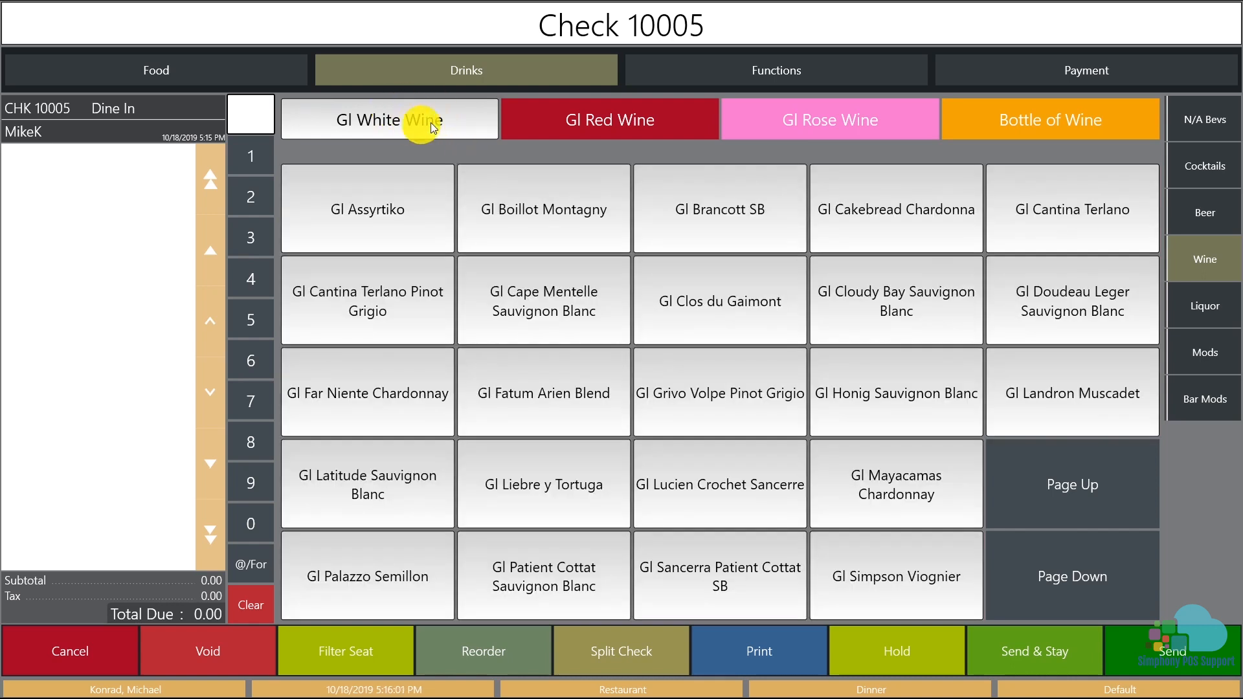
click(458, 129)
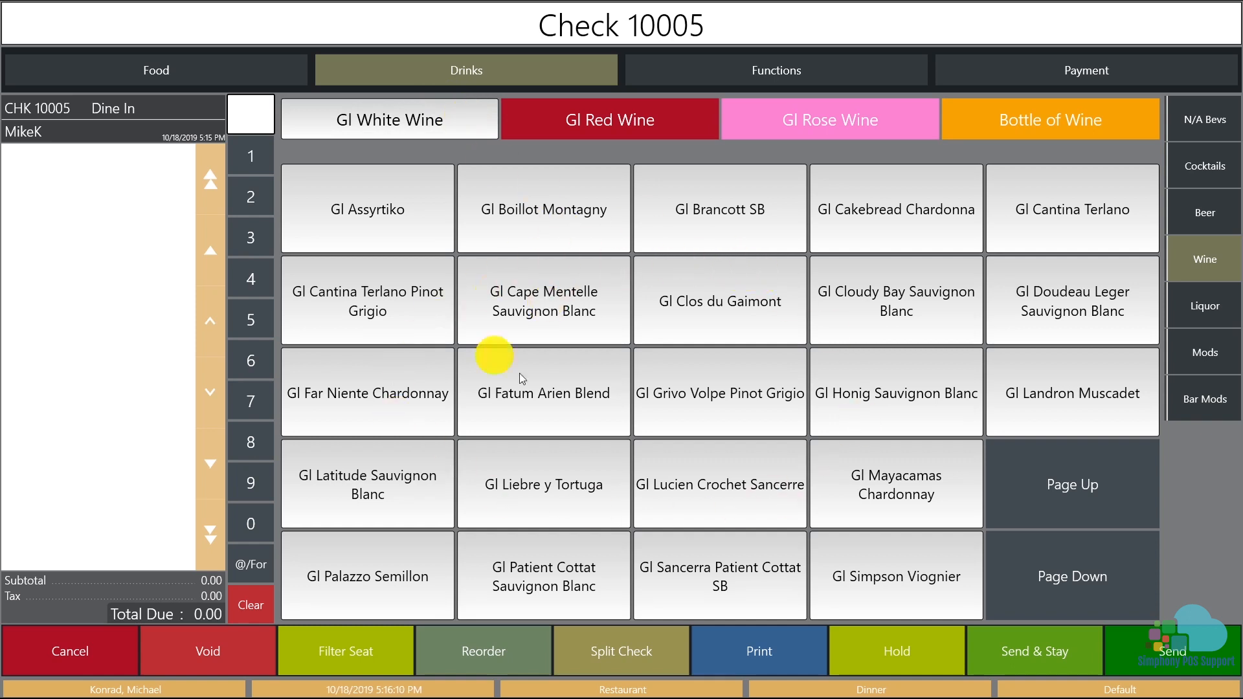
click(697, 119)
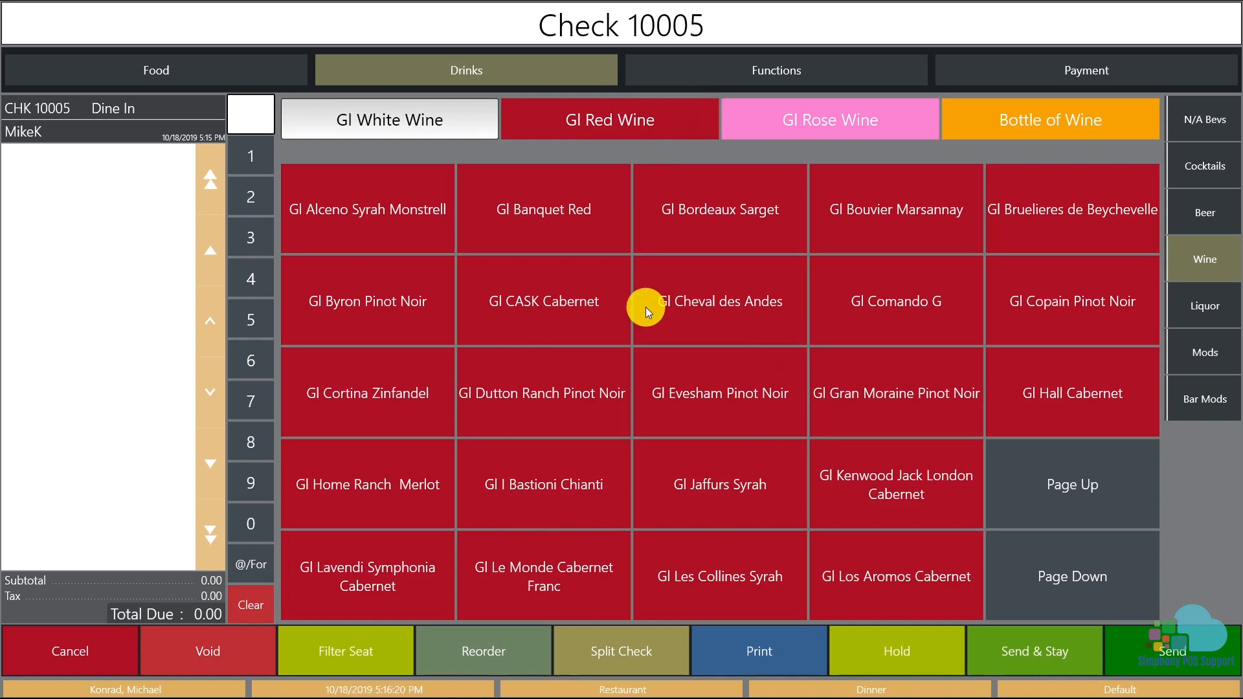
click(818, 122)
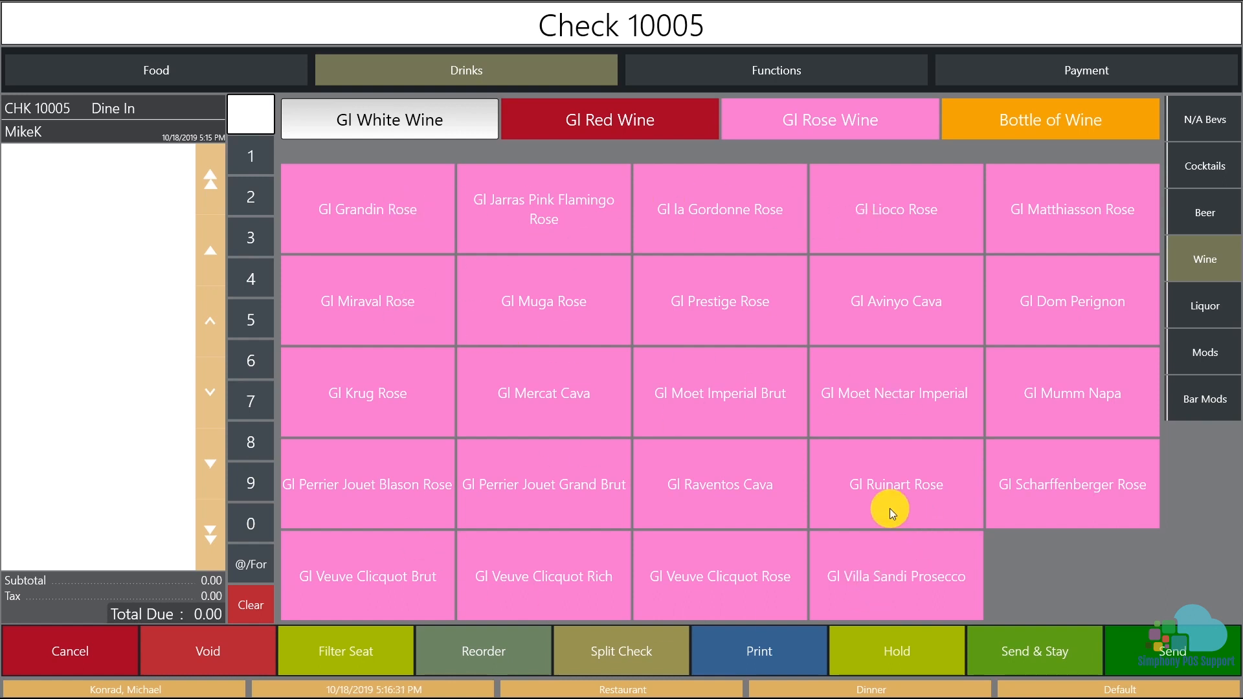
Step: Open the Bottle of Wine lookup and search for bin number 20011
click(1040, 130)
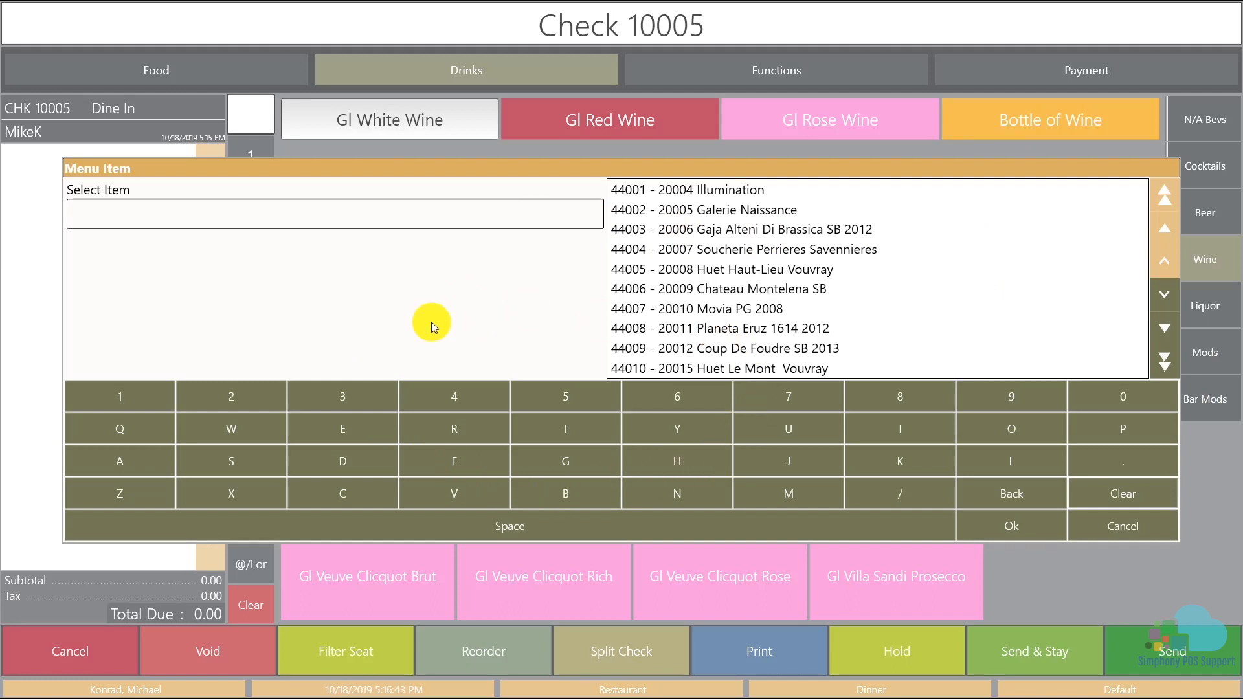
click(253, 407)
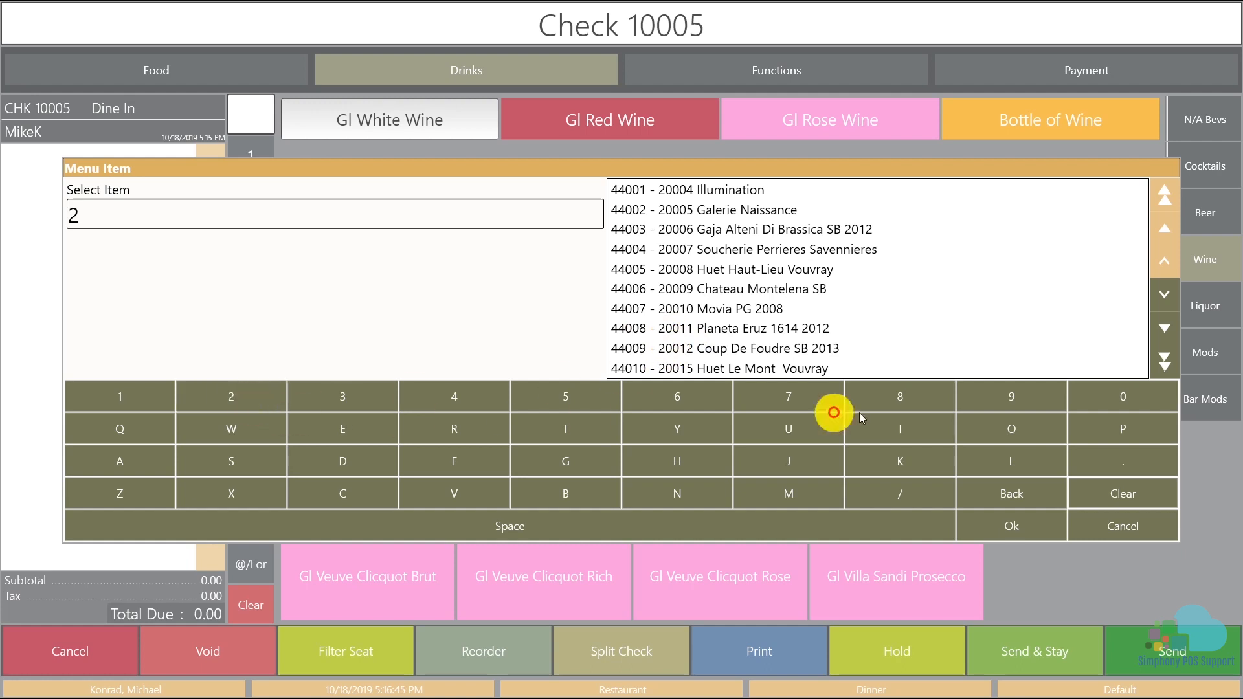
click(1097, 406)
click(1087, 405)
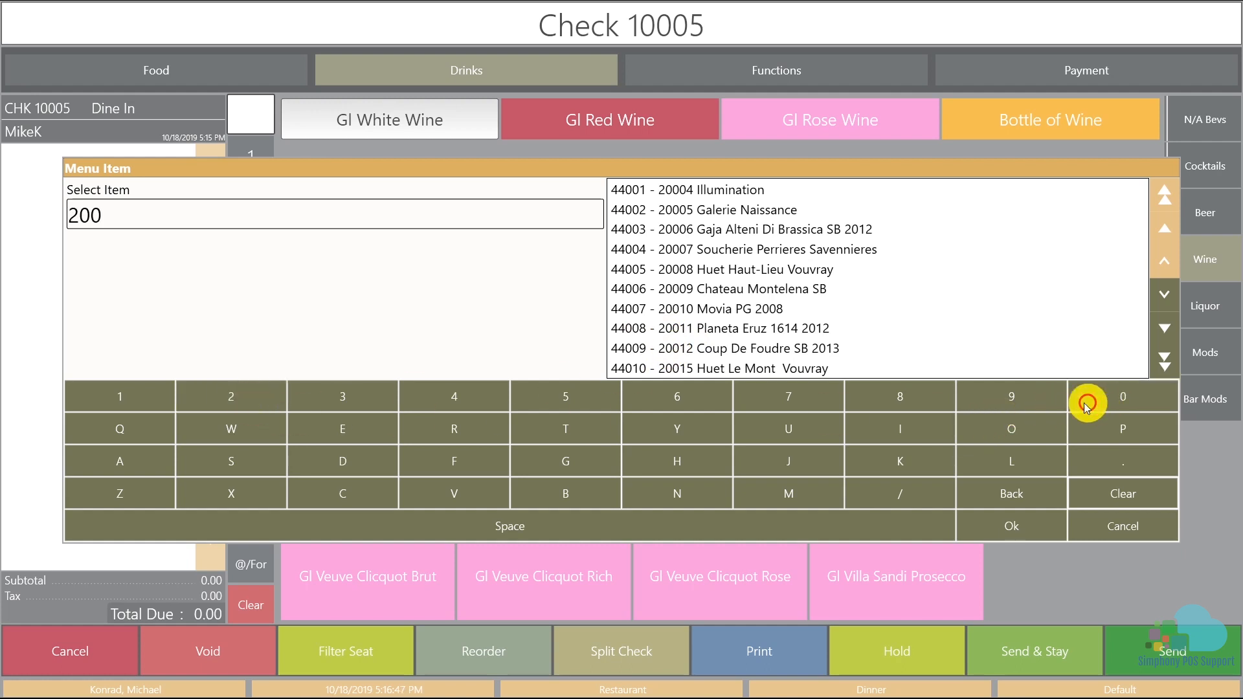
click(132, 402)
click(132, 402)
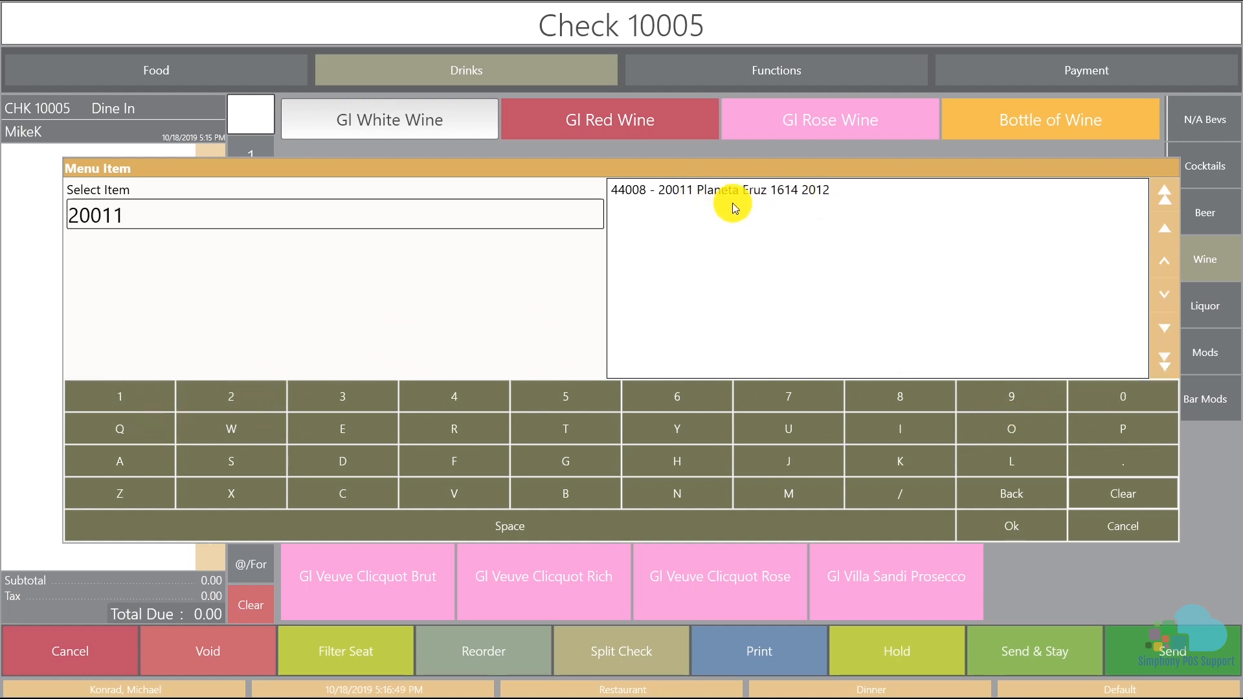
Step: Replace the bin number search with a name search for KRU and order the bottle 10092 Krug 2002
click(1102, 500)
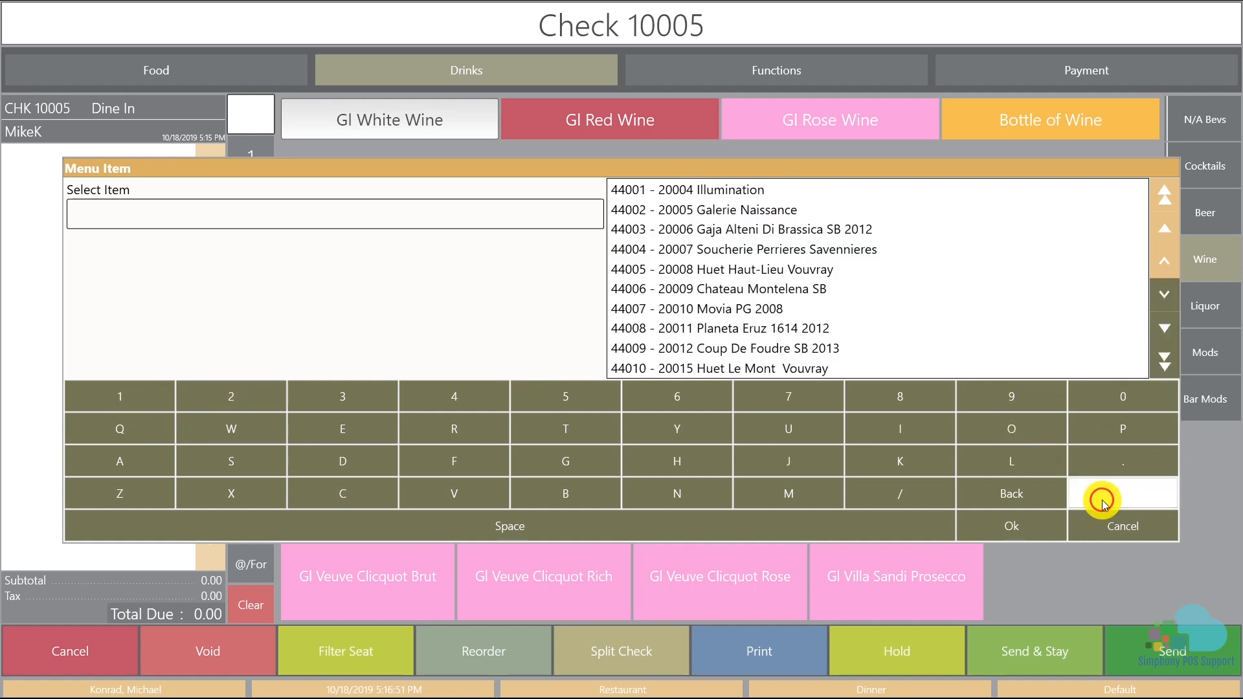
click(888, 464)
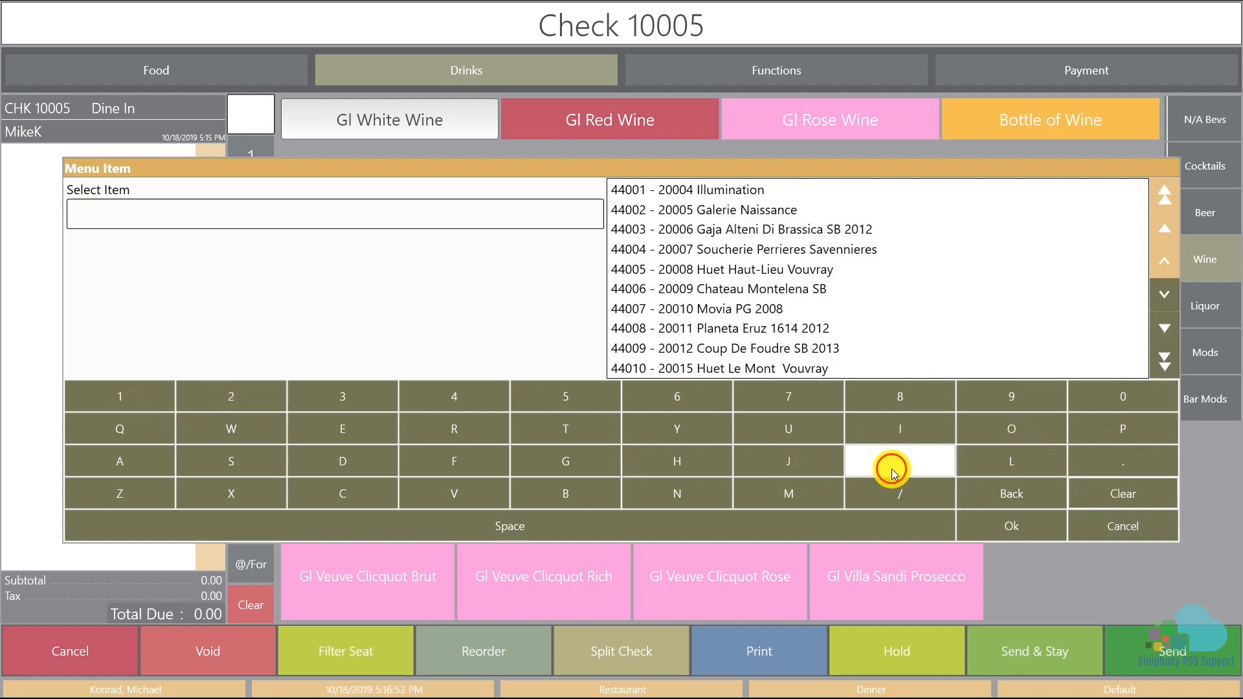
click(473, 430)
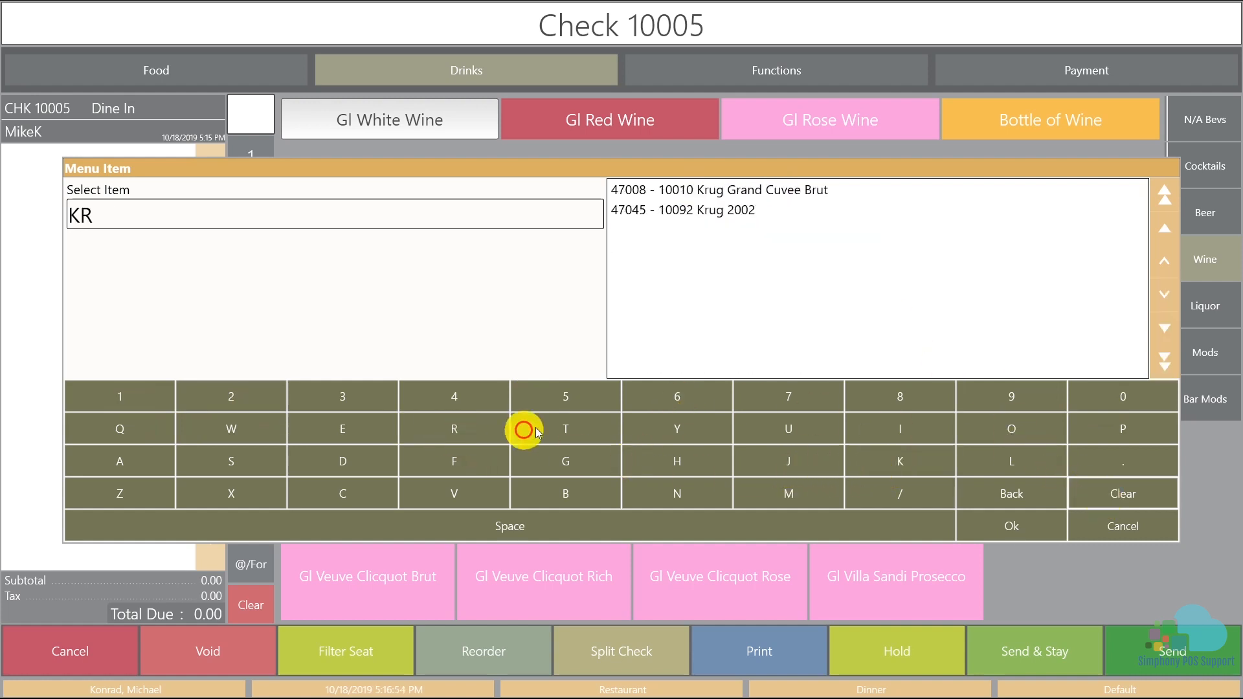
click(785, 430)
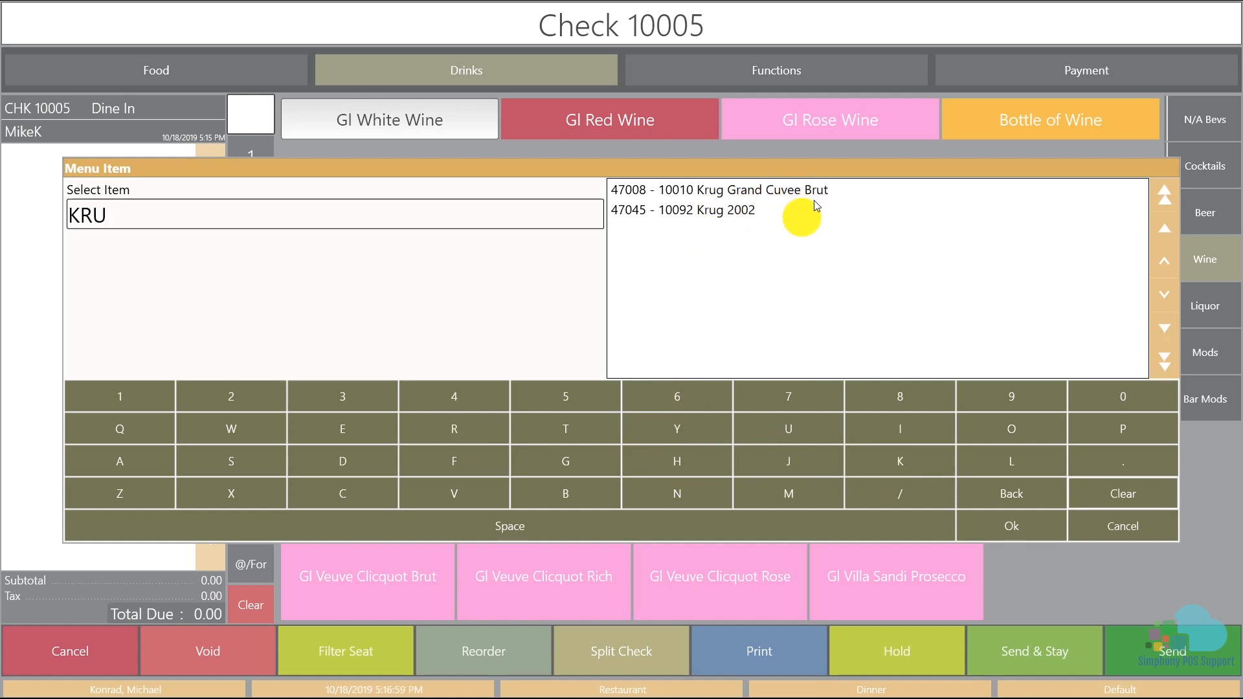
click(775, 211)
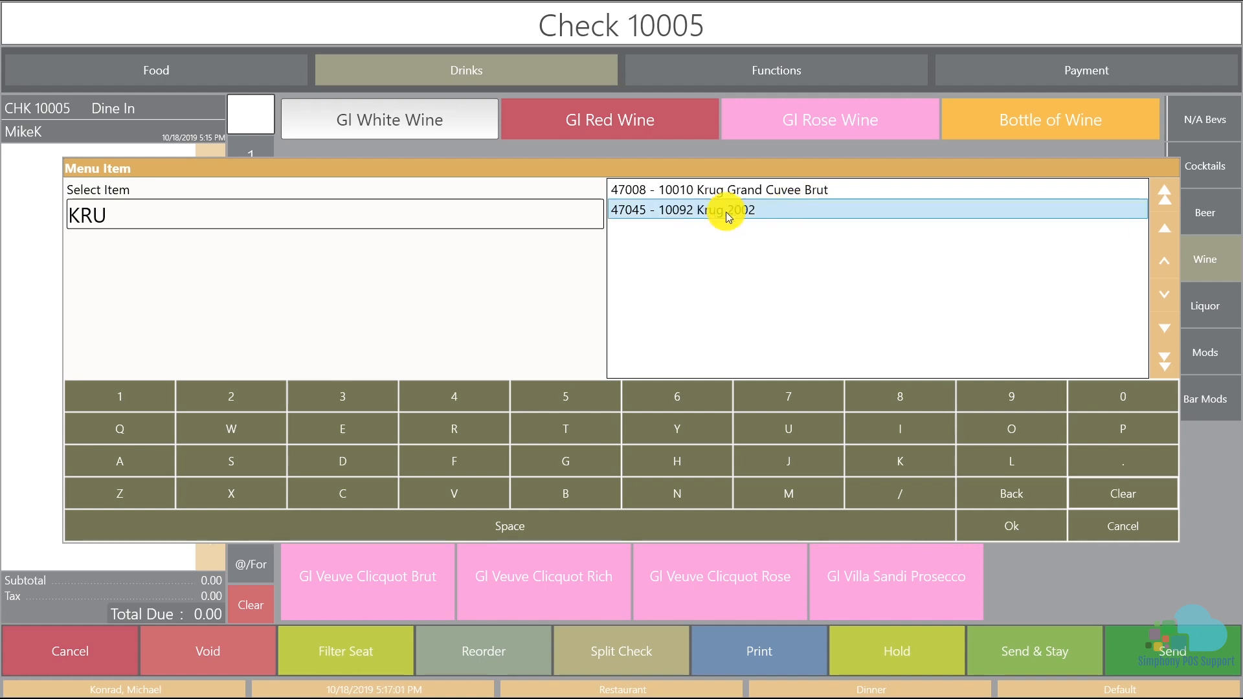
click(1013, 523)
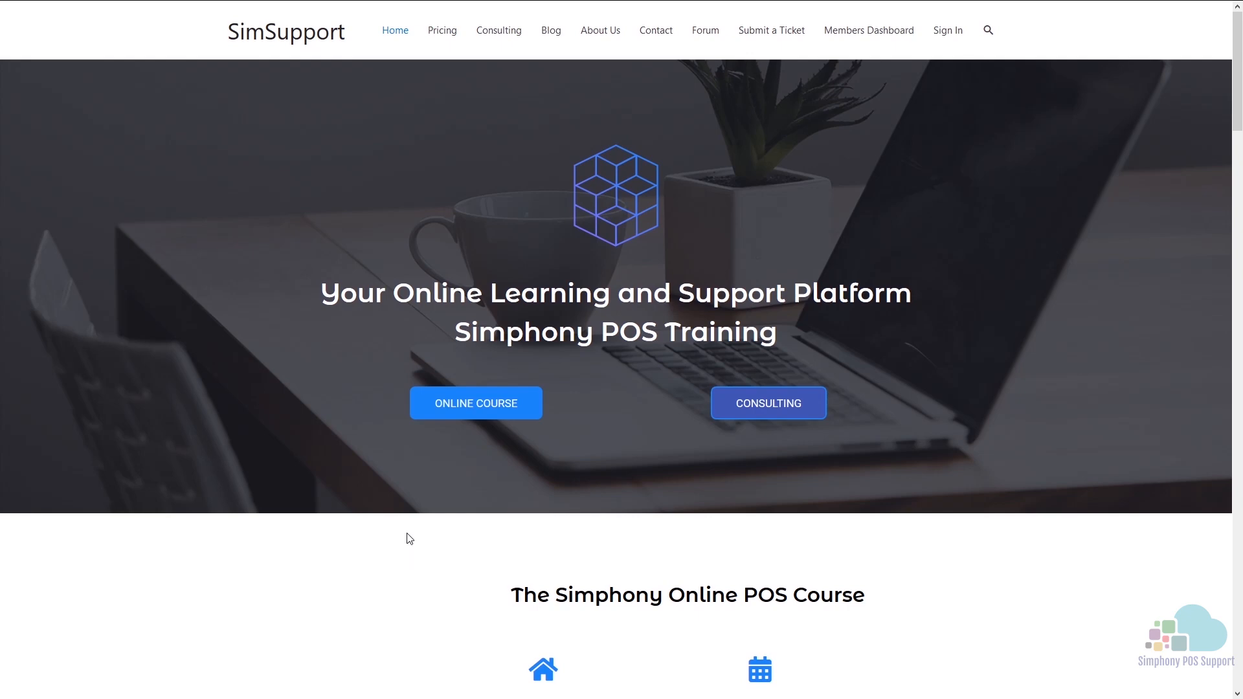
Step: Open the online course page on the SimSupport website and look through the Simphony Boot Camp benefits and course topics
click(476, 404)
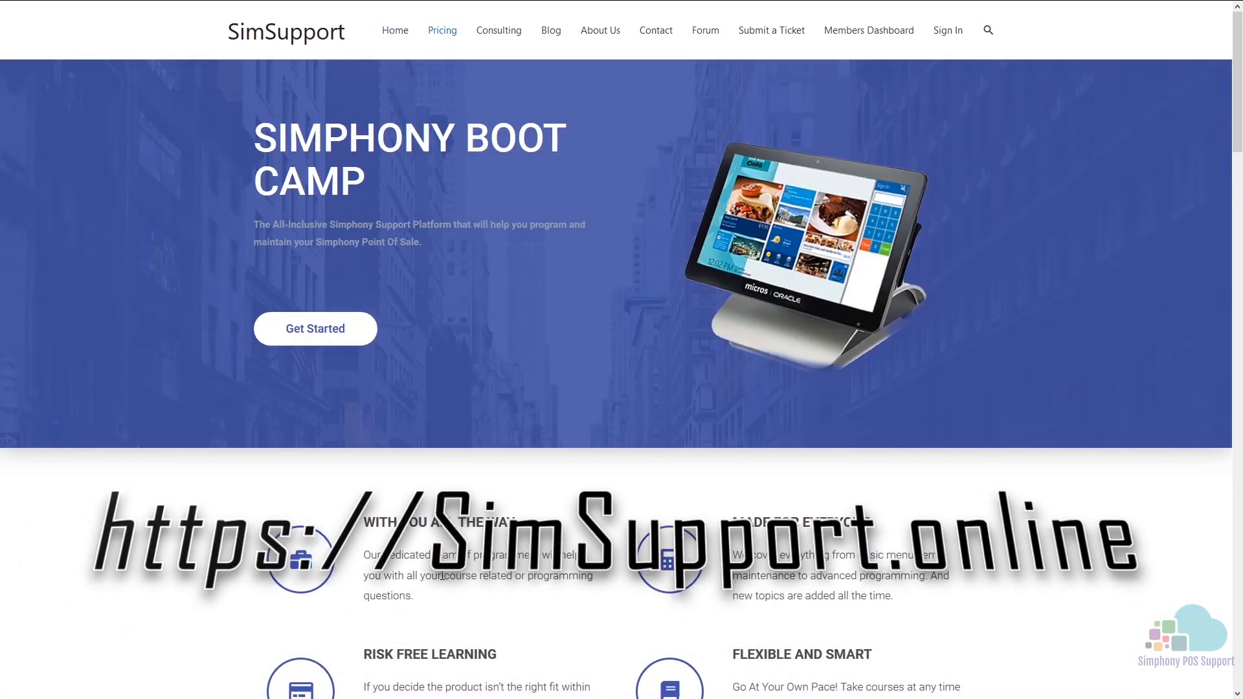
scroll(442, 576, down, 4)
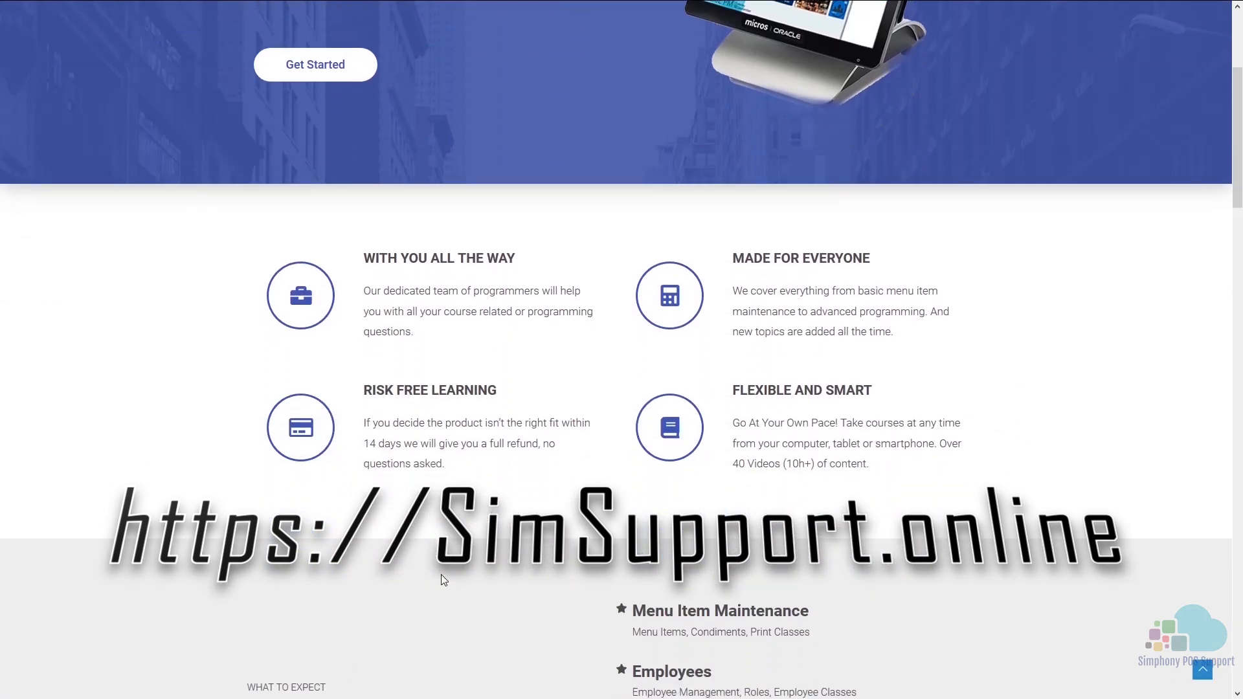
scroll(442, 578, down, 3)
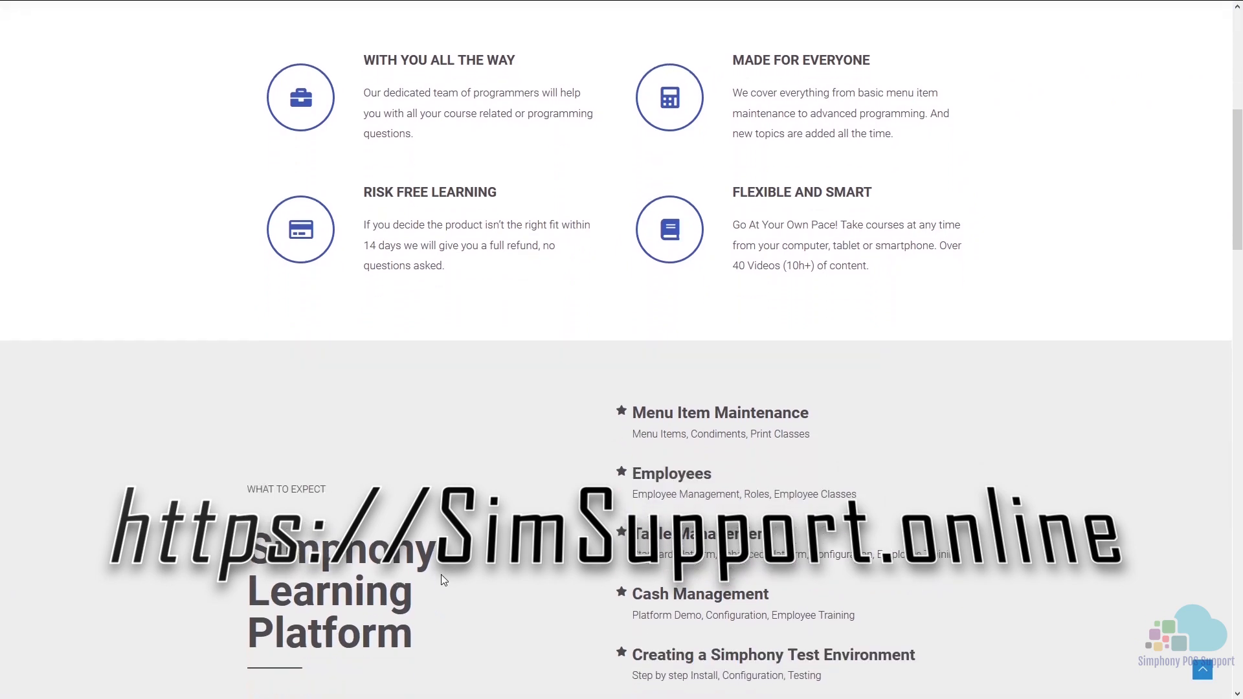
scroll(444, 579, down, 1)
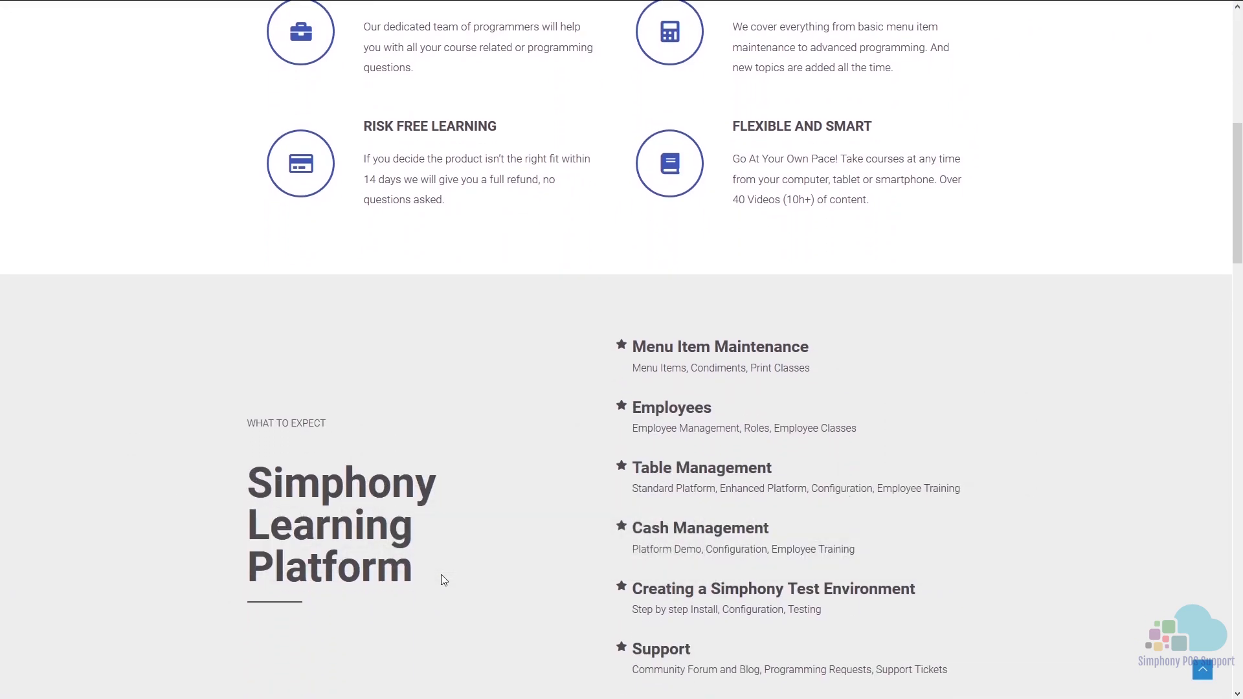